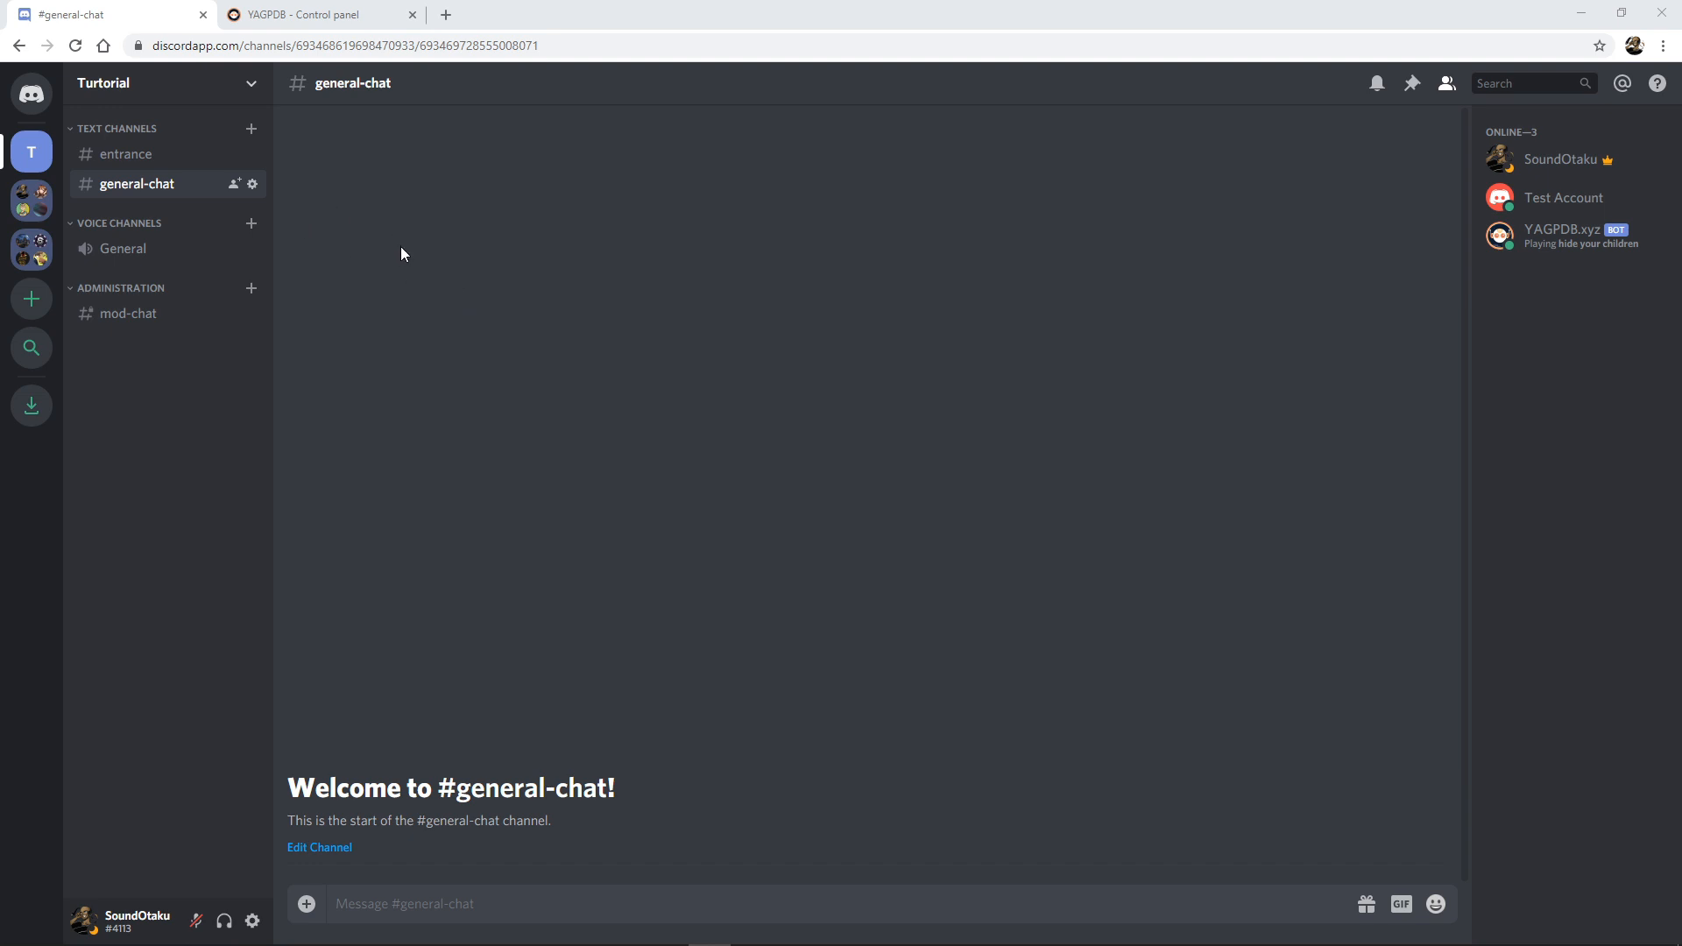
Open the Turtorial server's role settings, examine the Admin, Moderator and YAGPDB.xyz roles, and glance at the YAGPDB control panel.
right_click(35, 155)
mouse_move(151, 316)
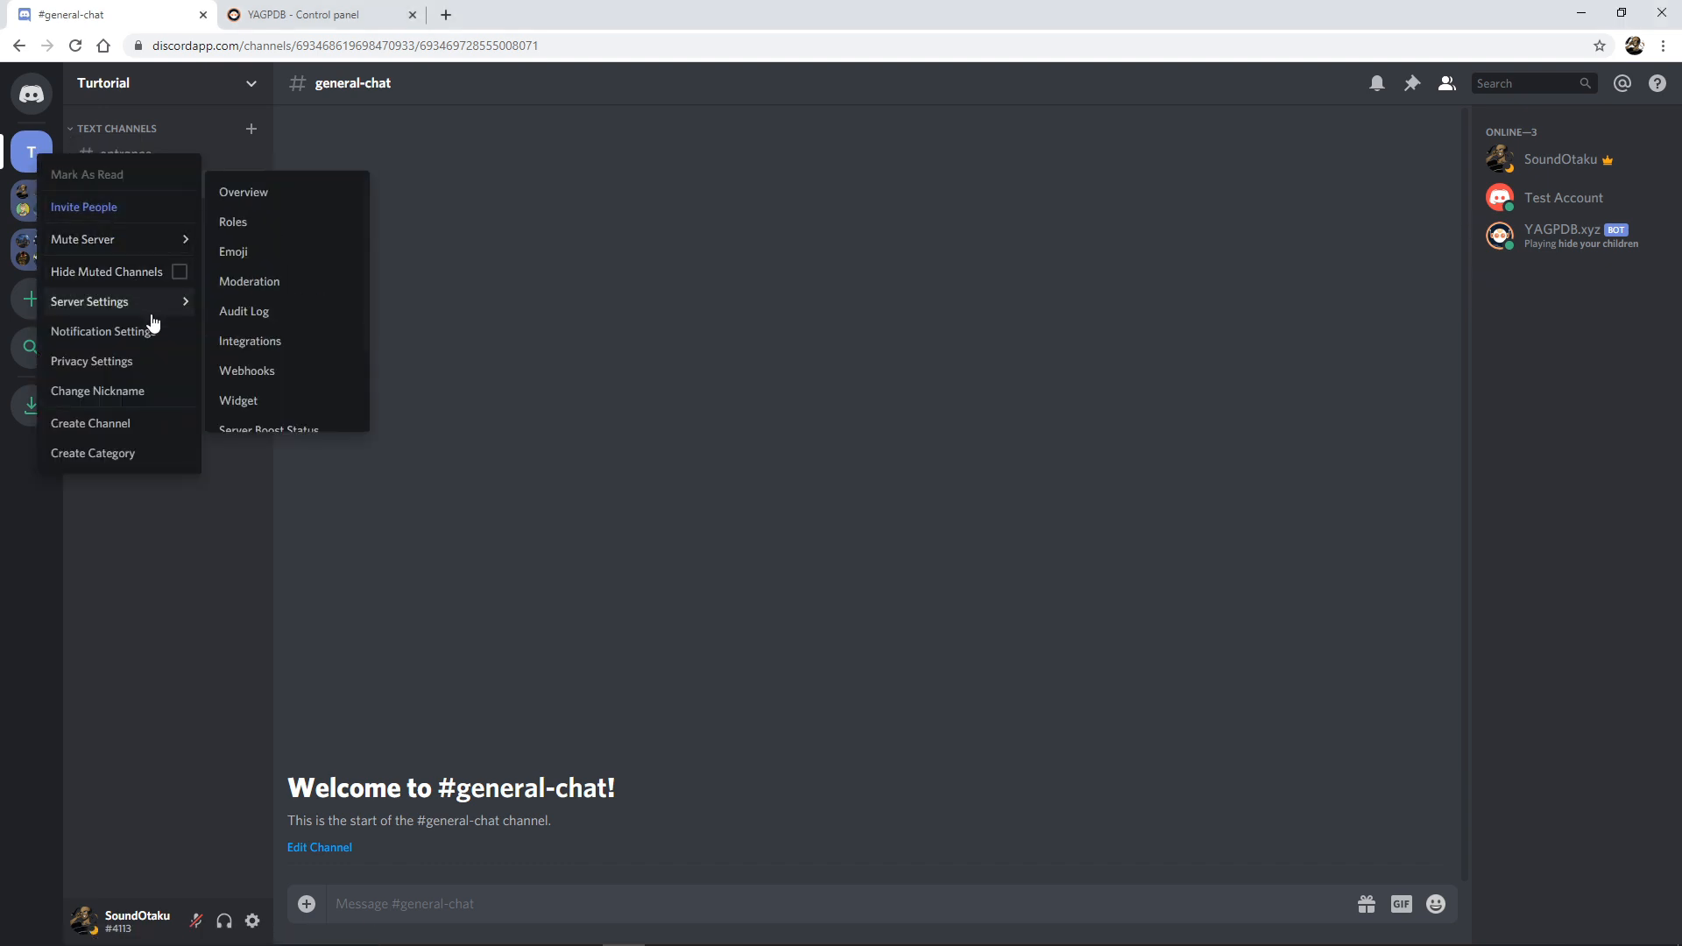
click(238, 223)
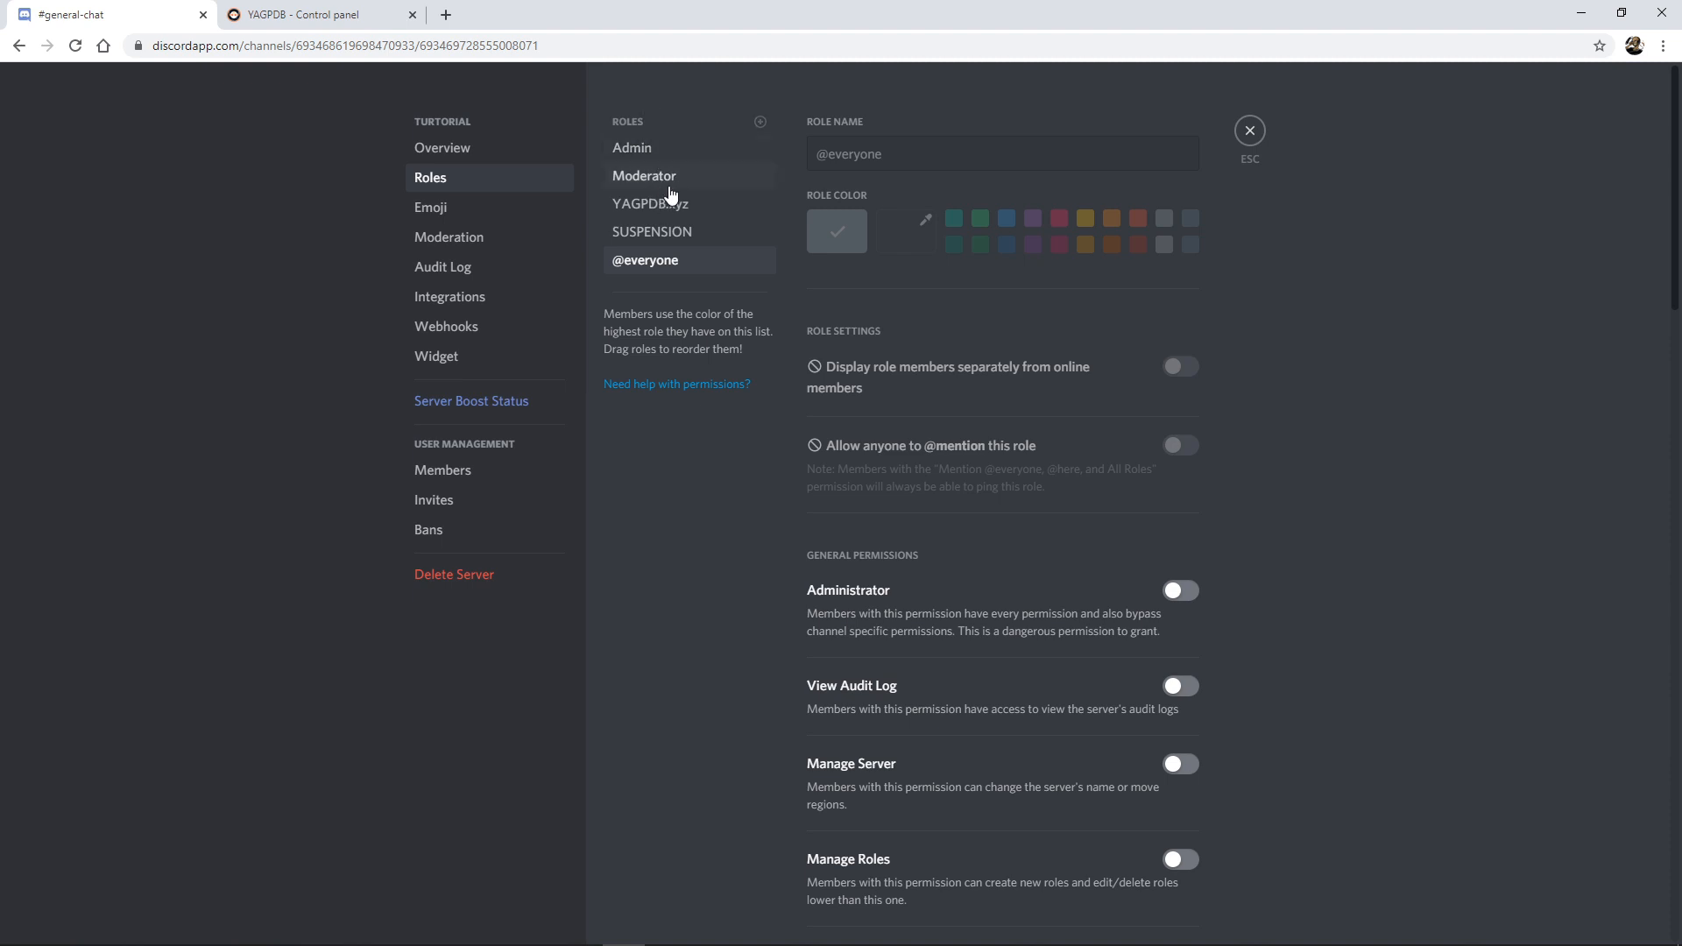
click(645, 147)
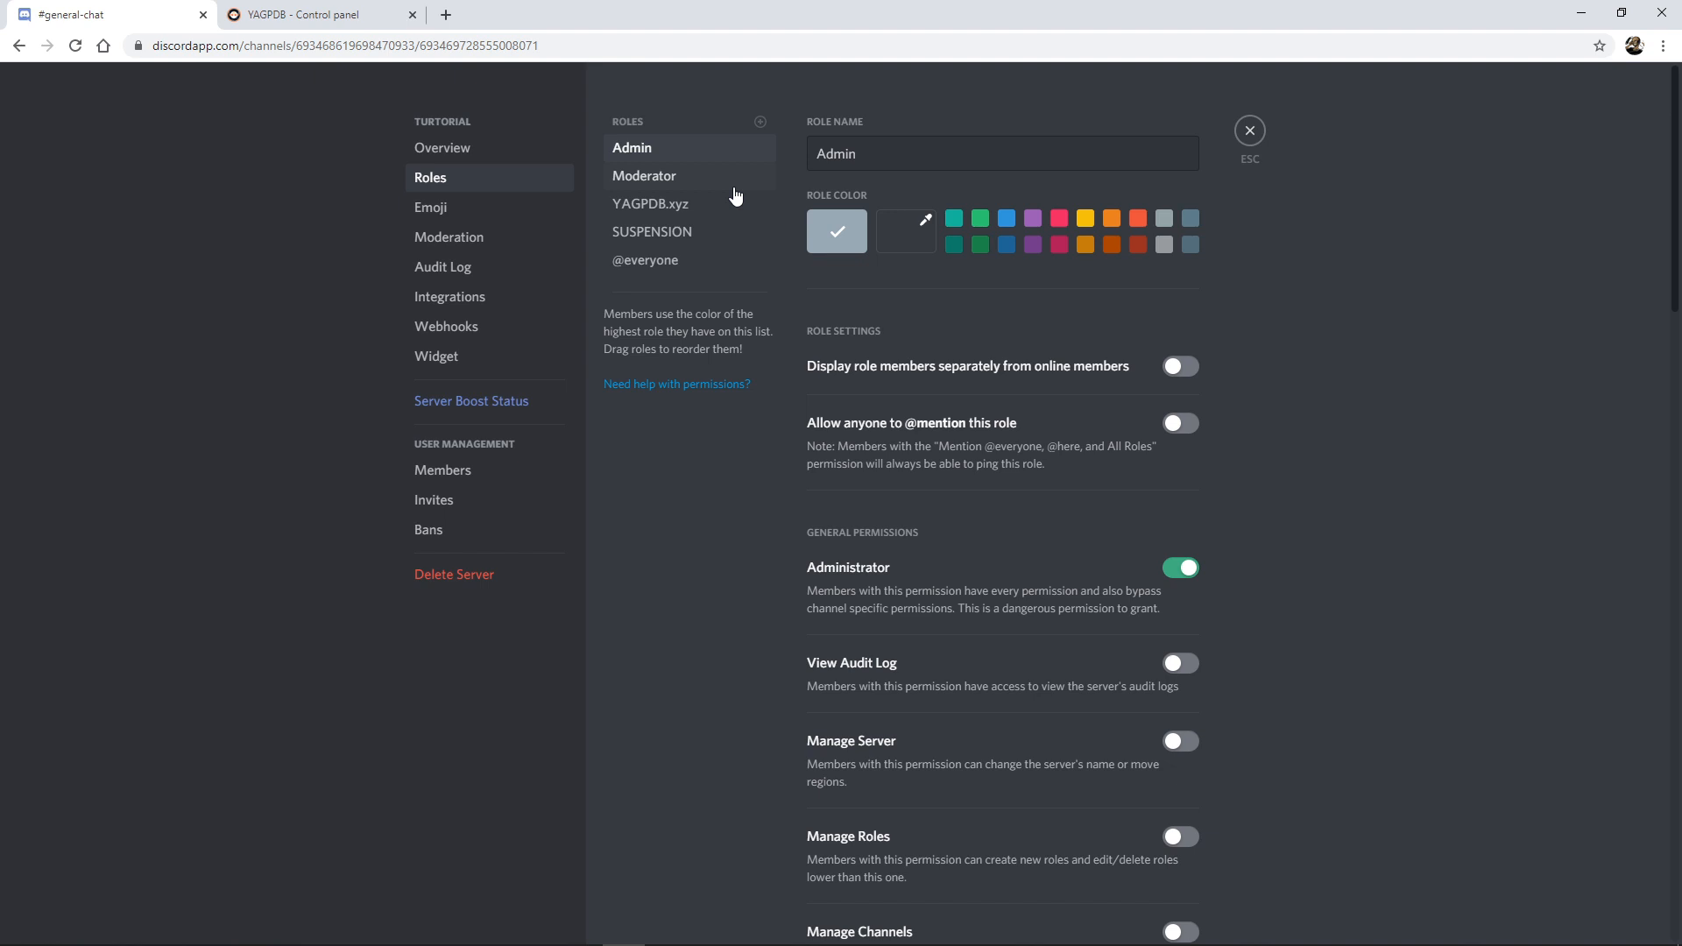
click(667, 179)
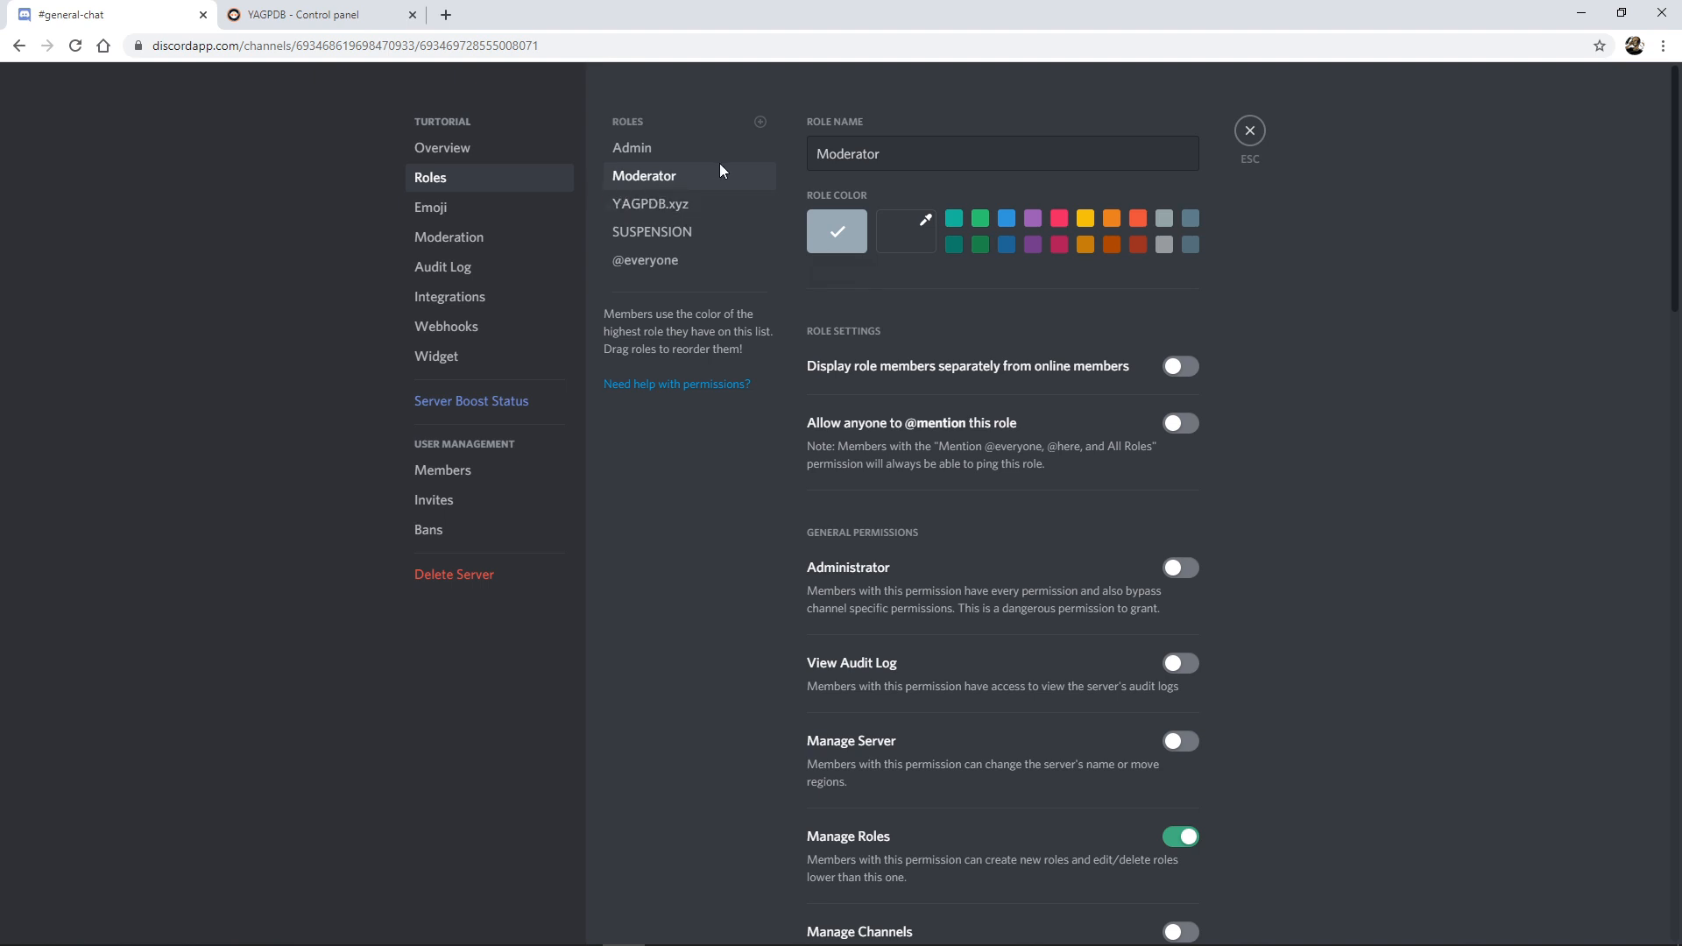
click(643, 158)
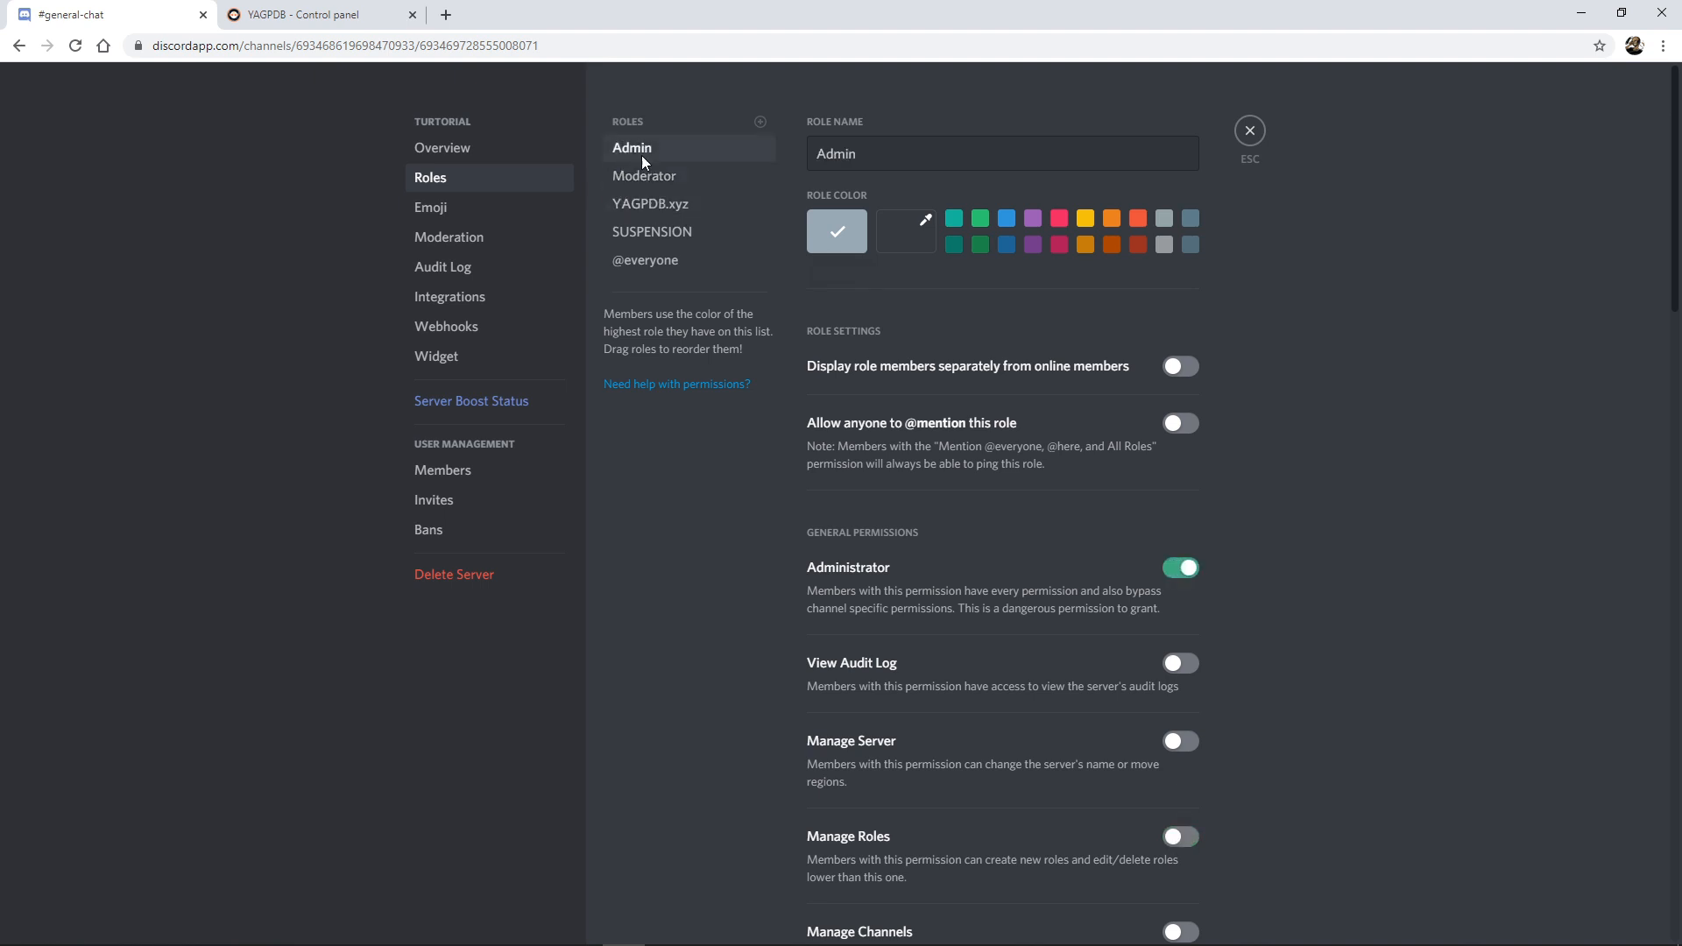
click(664, 208)
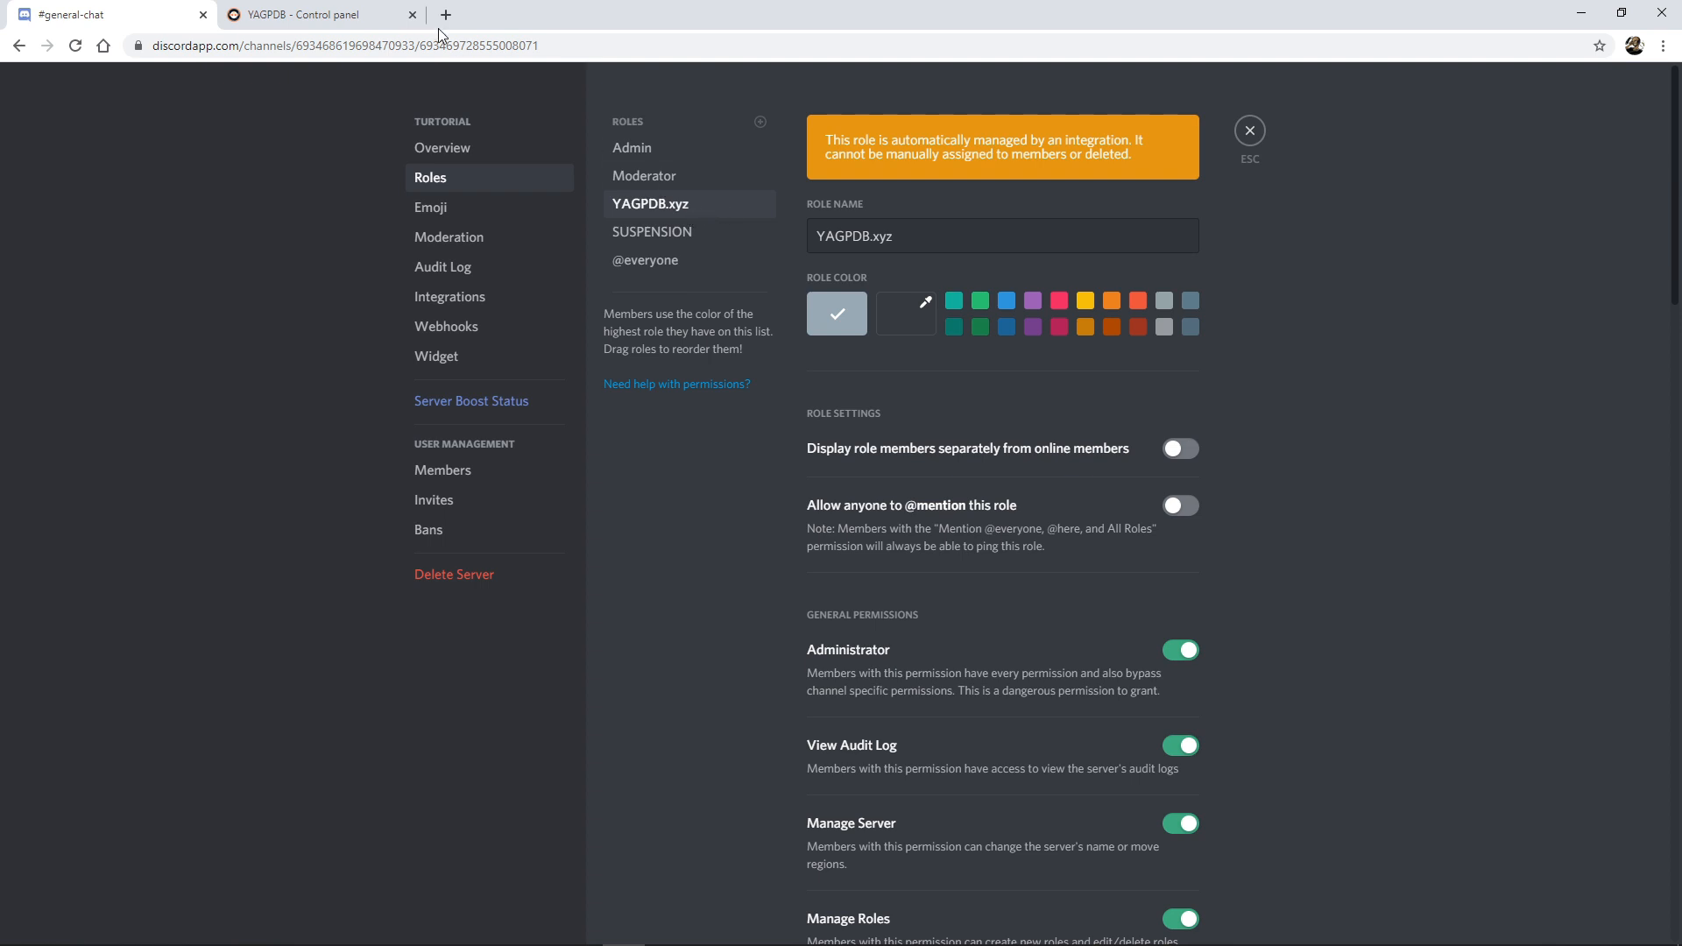
click(349, 7)
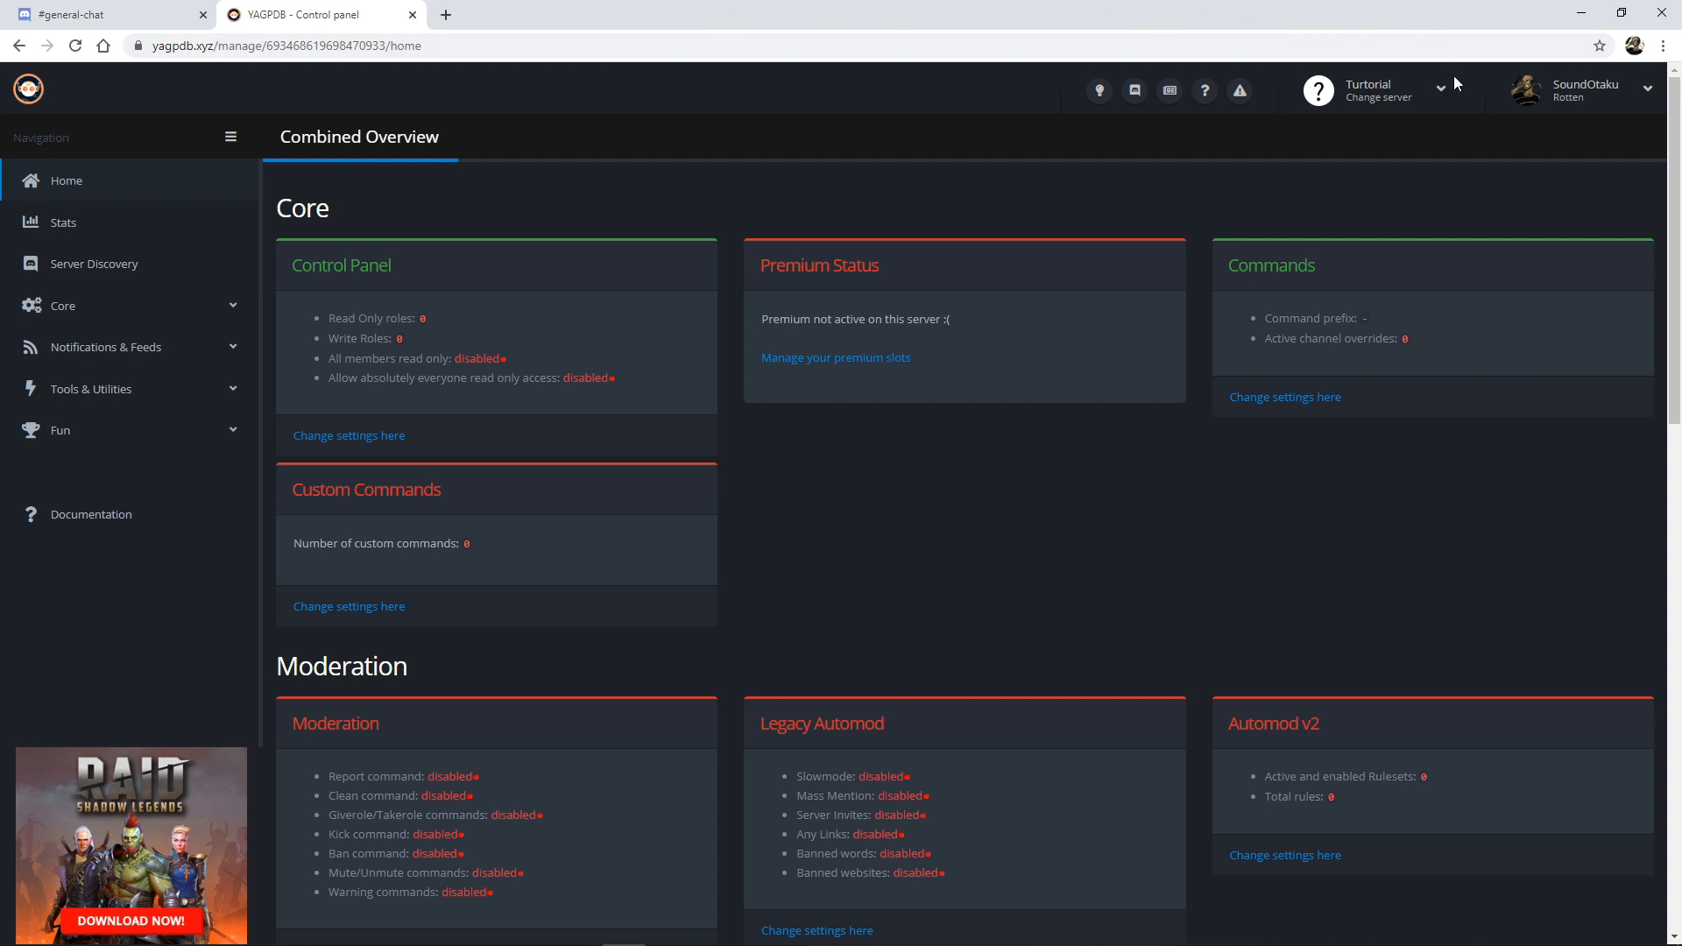
click(123, 11)
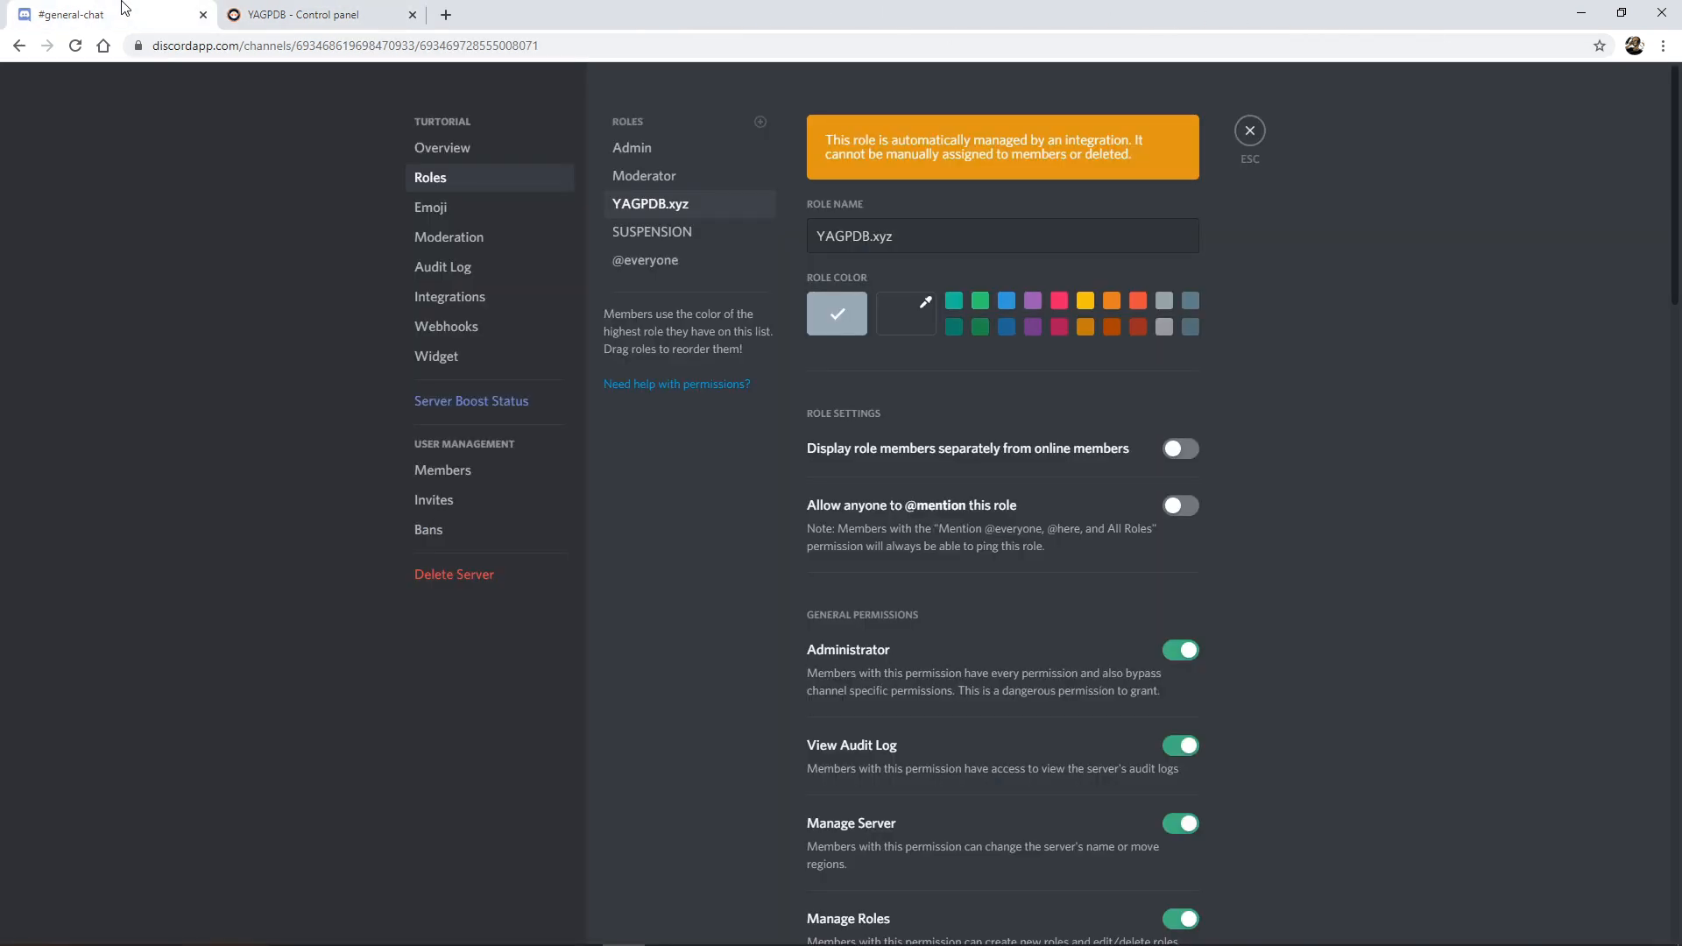
Examine the SUSPENSION role's general permissions and leave the server settings.
click(666, 233)
scroll(876, 324, down, 3)
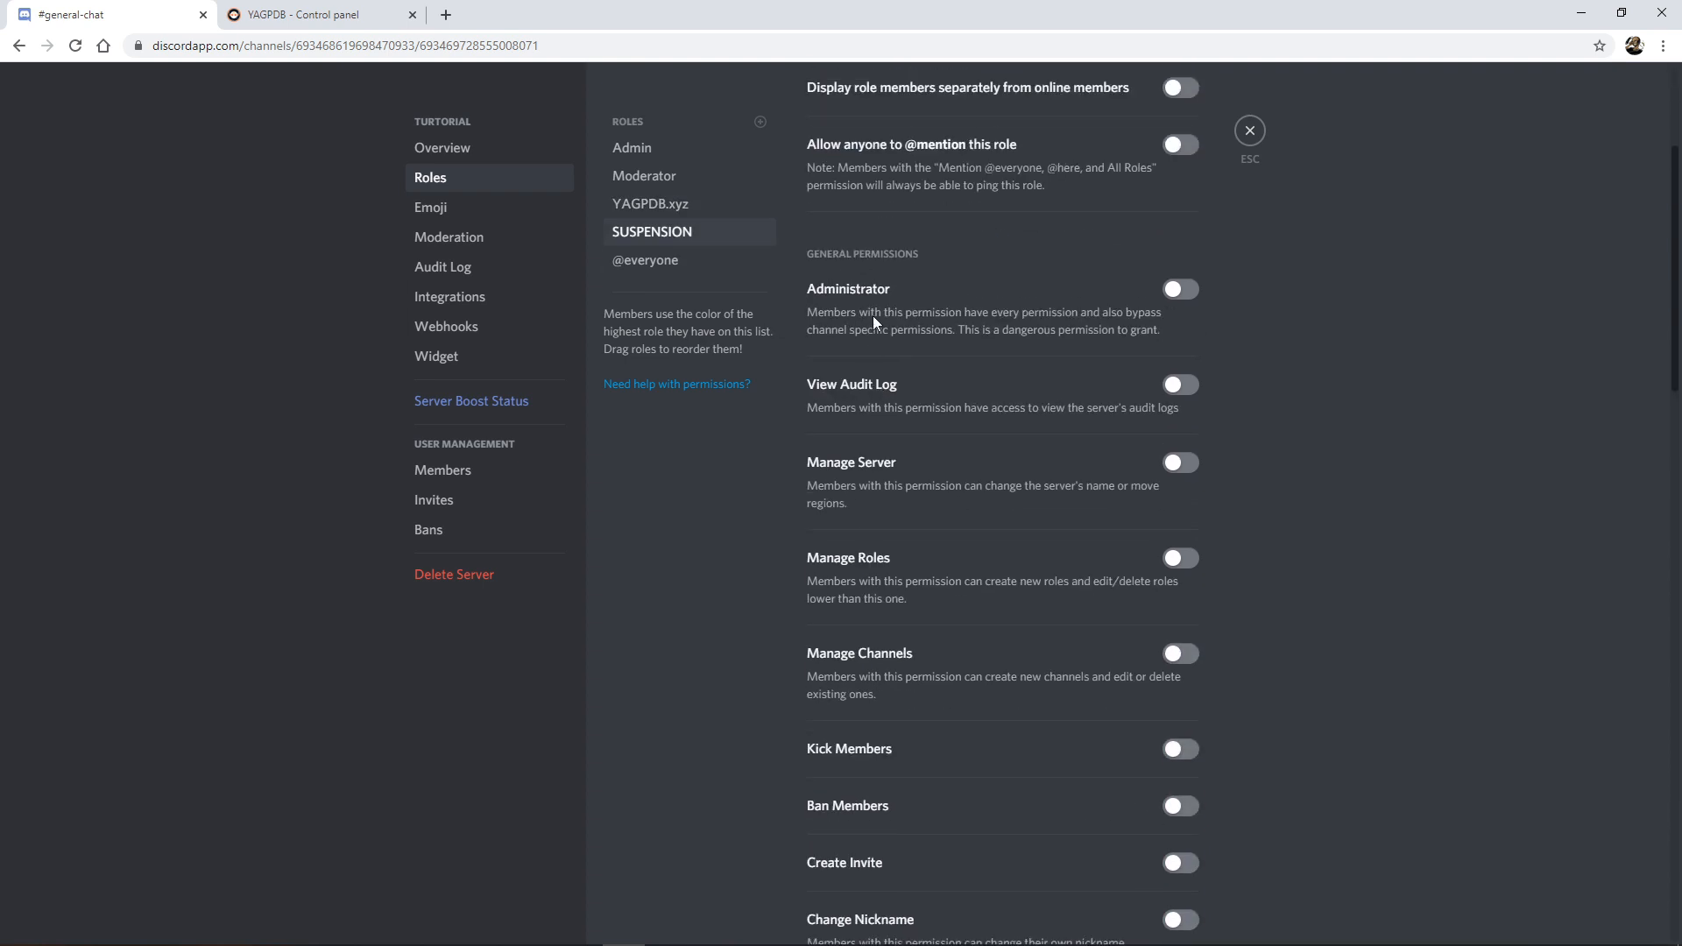
scroll(873, 322, up, 3)
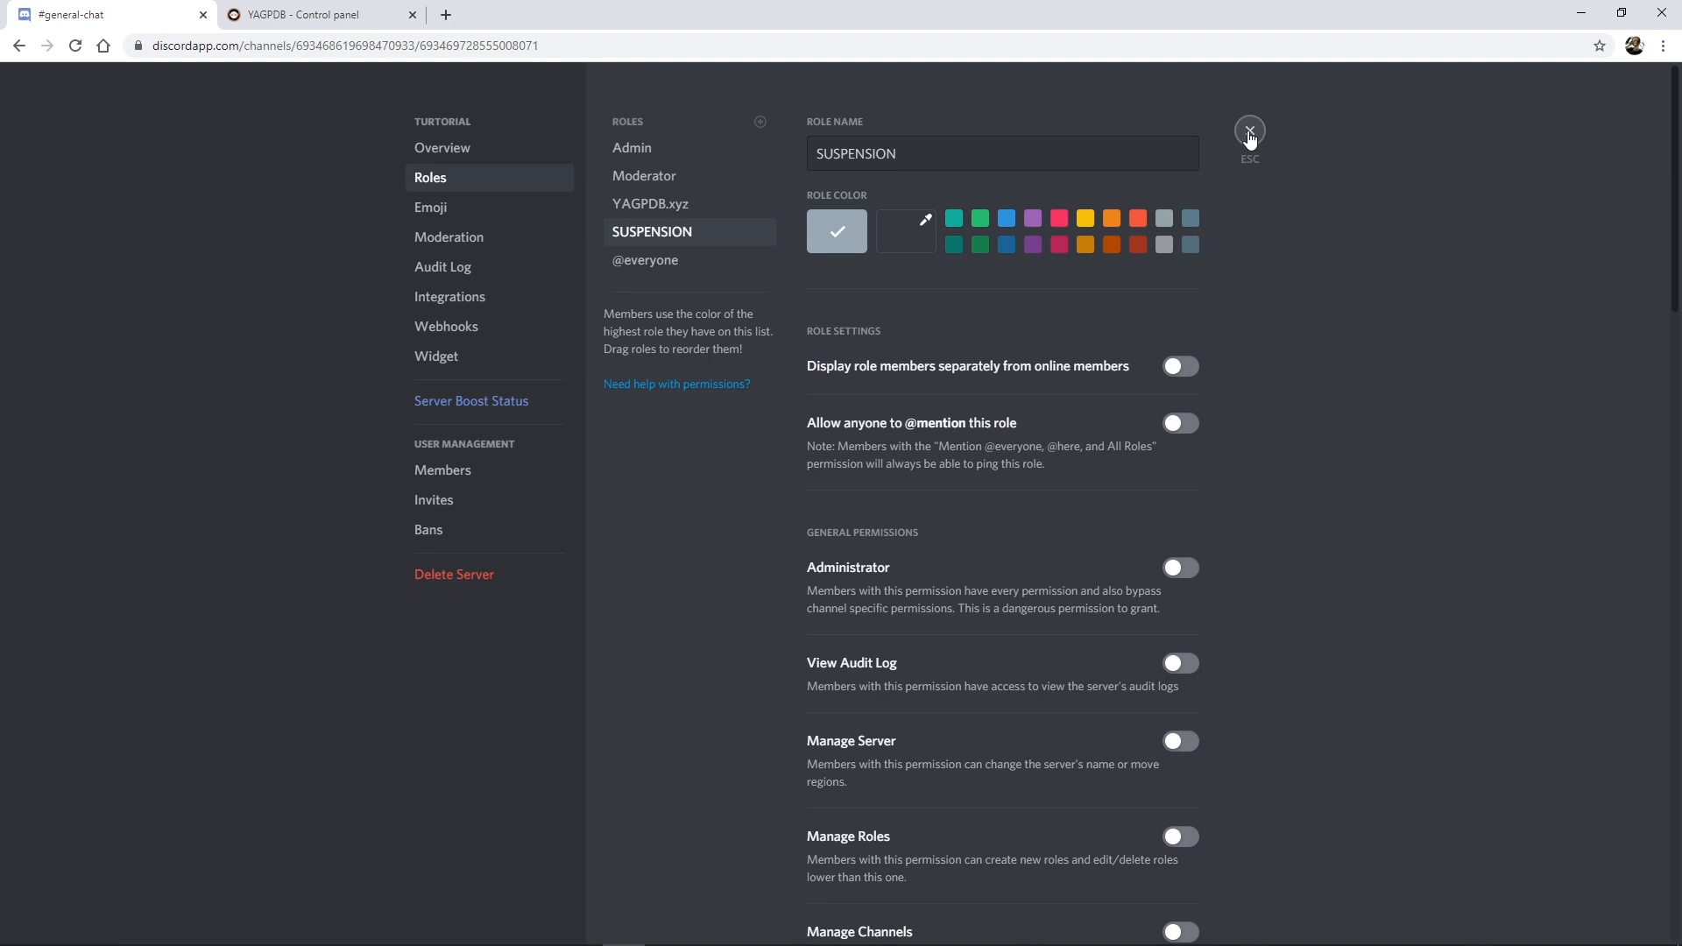
click(1249, 133)
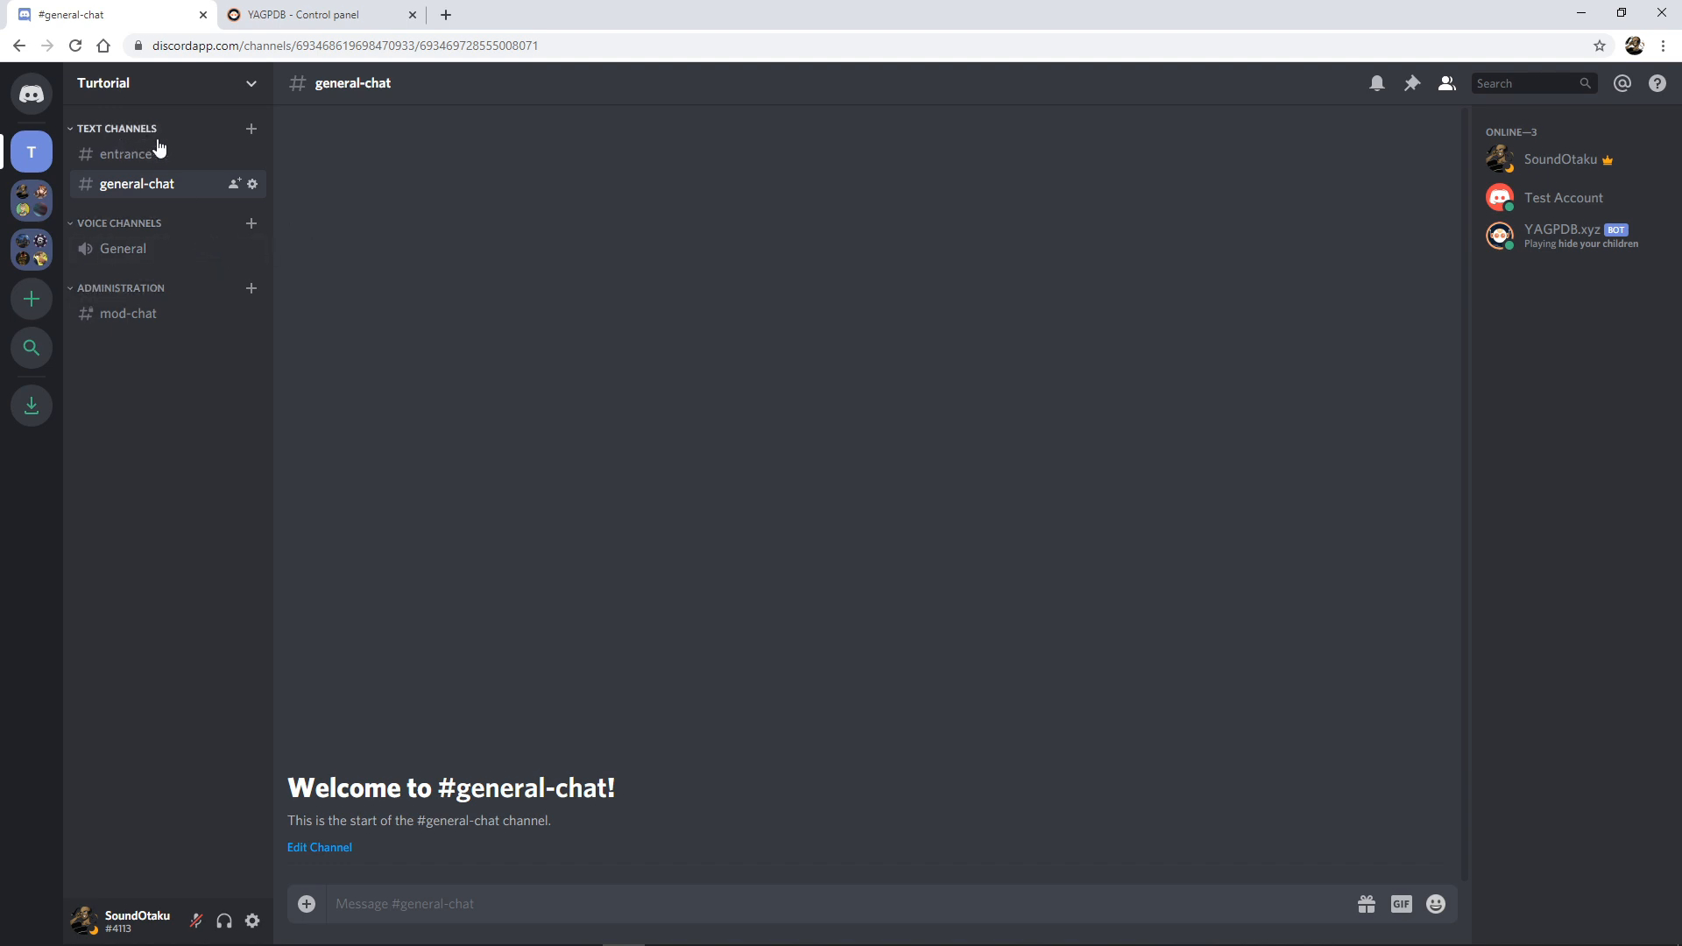
Create a public text channel named "rules" in the server.
click(252, 83)
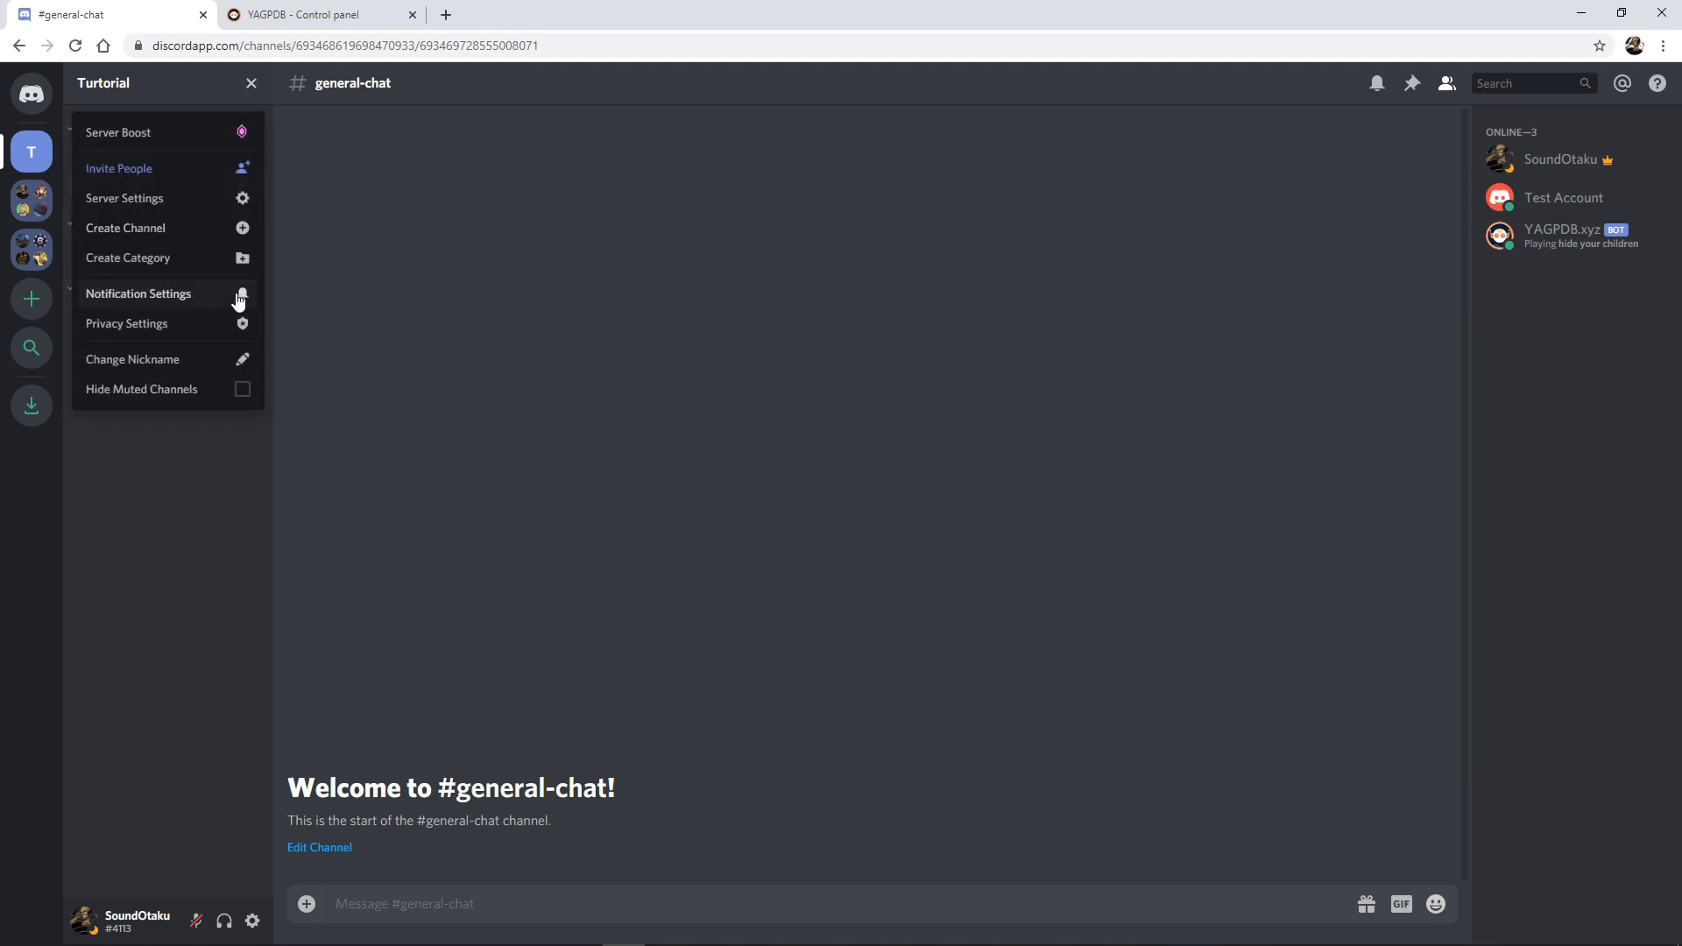
click(140, 229)
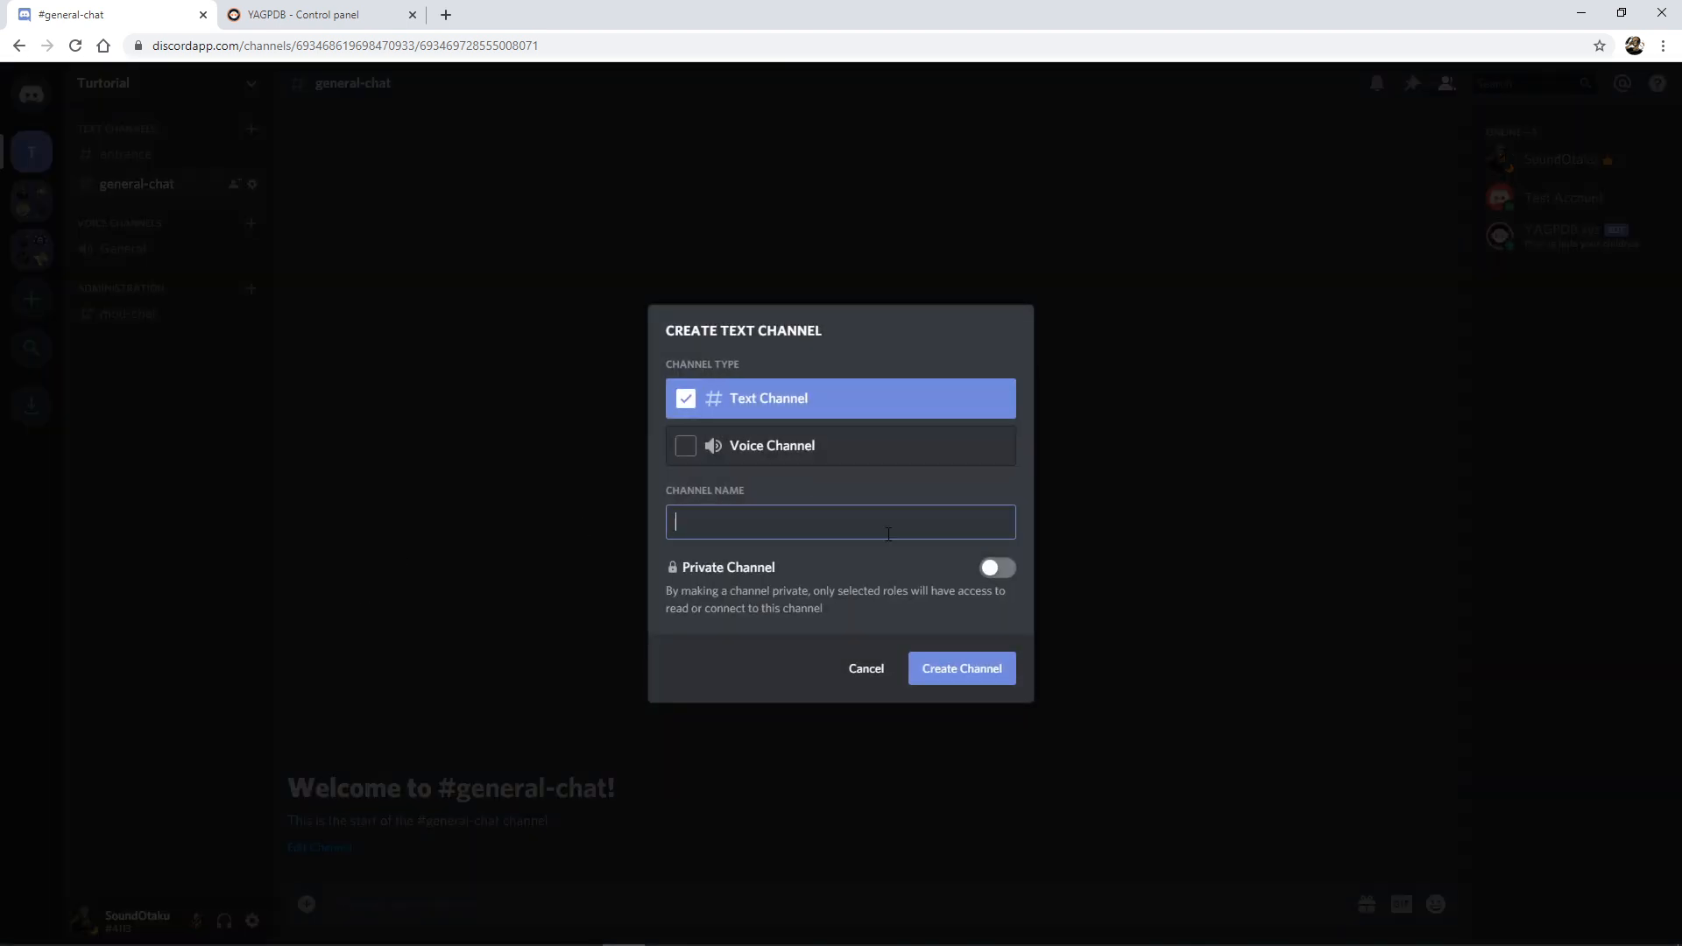
text(rules)
click(937, 680)
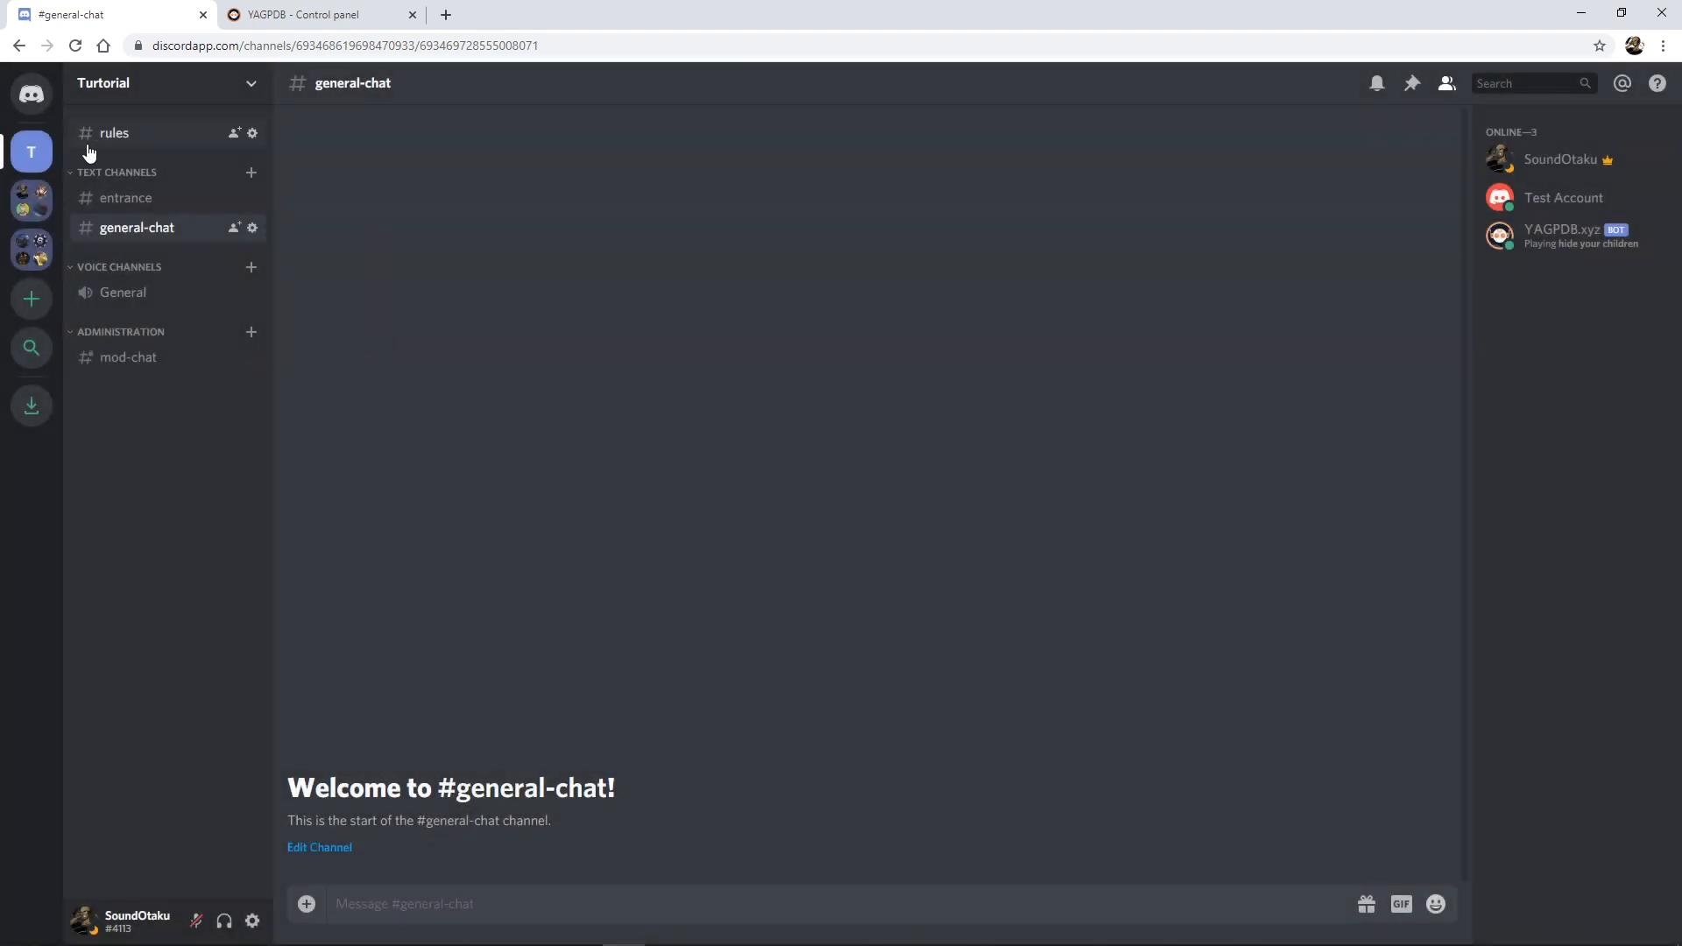
Add the Admin, Moderator and SUSPENSION roles to the rules channel's permissions.
right_click(98, 137)
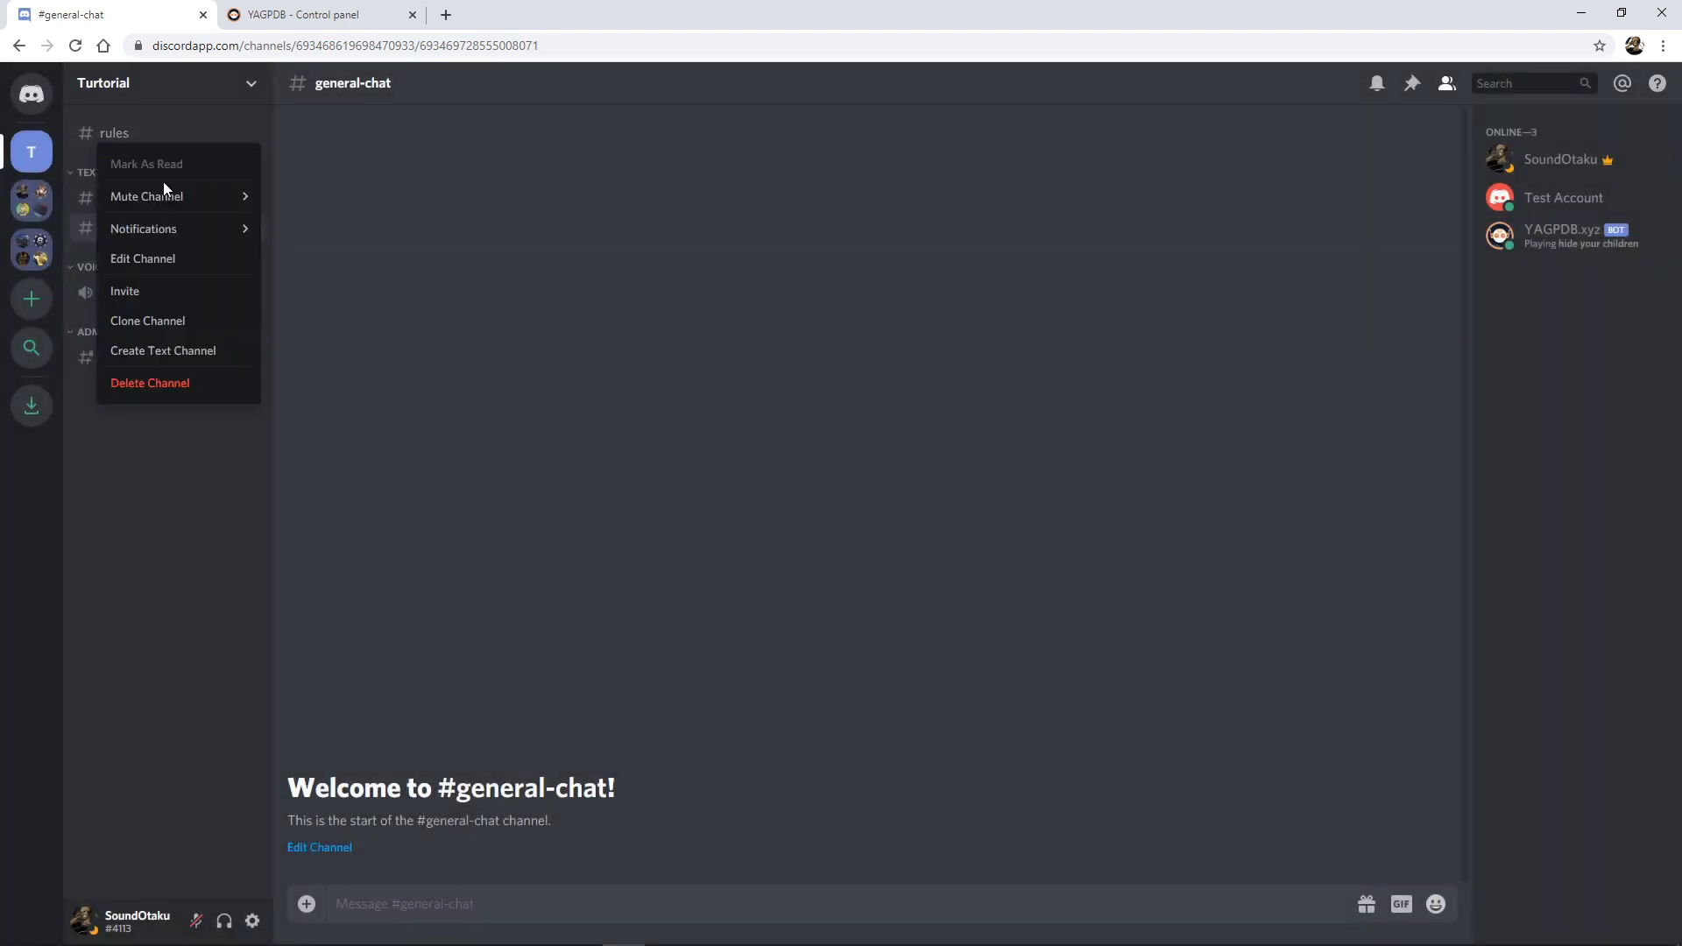
click(175, 261)
click(452, 179)
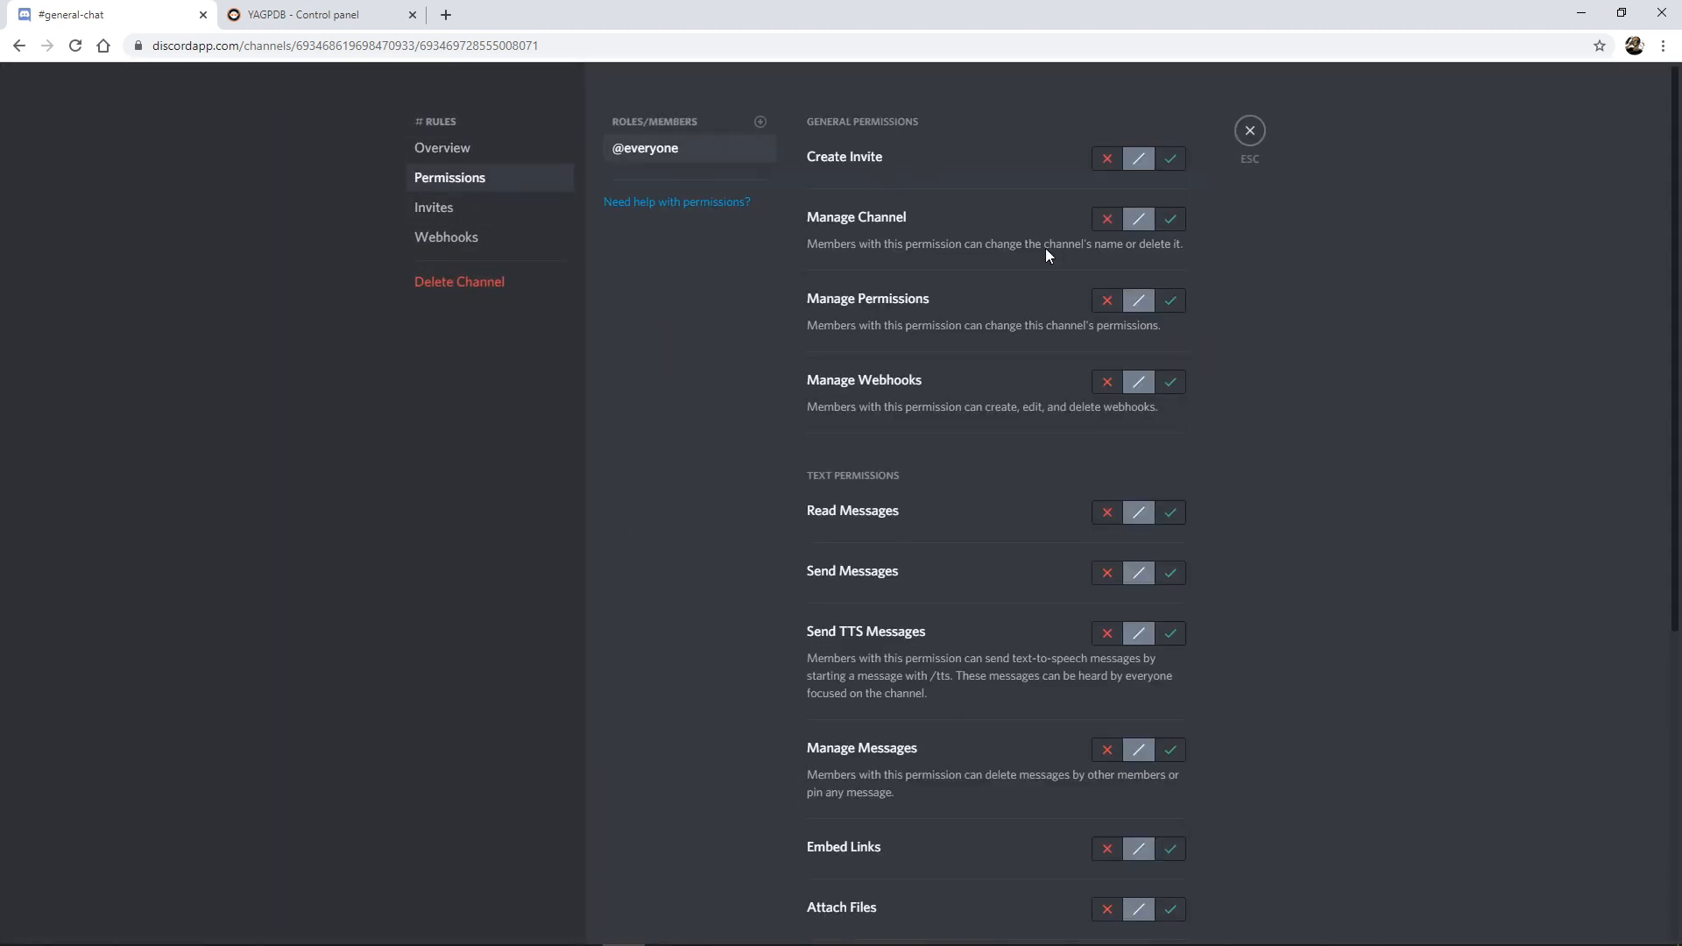
click(762, 123)
click(648, 250)
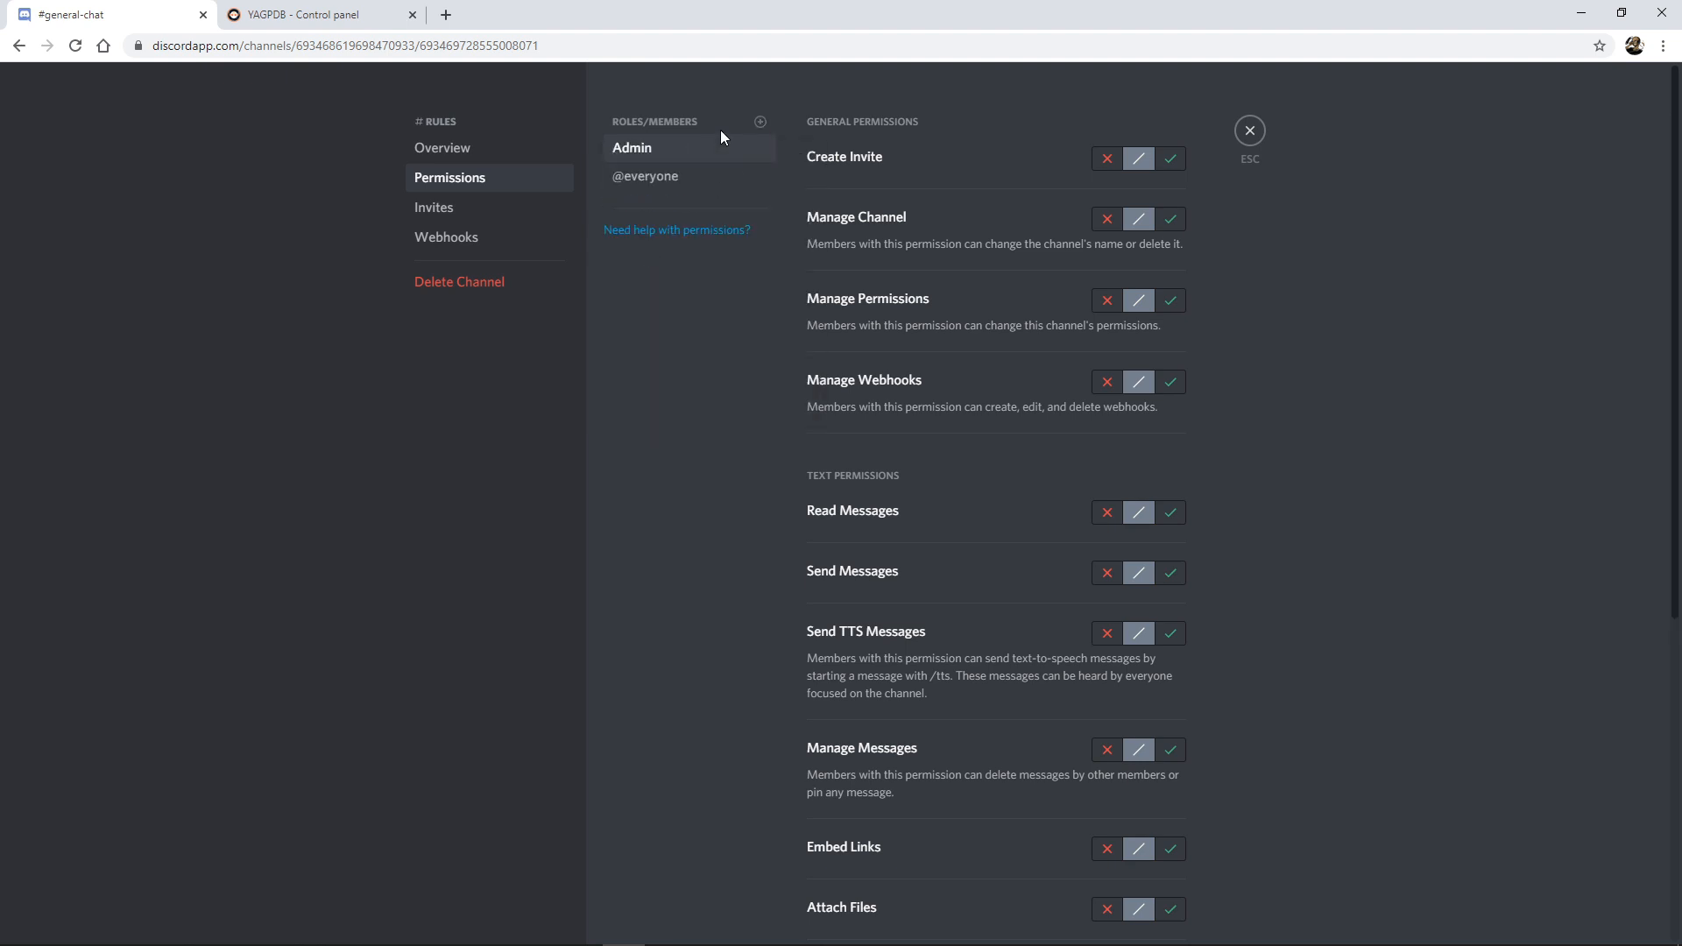
click(760, 121)
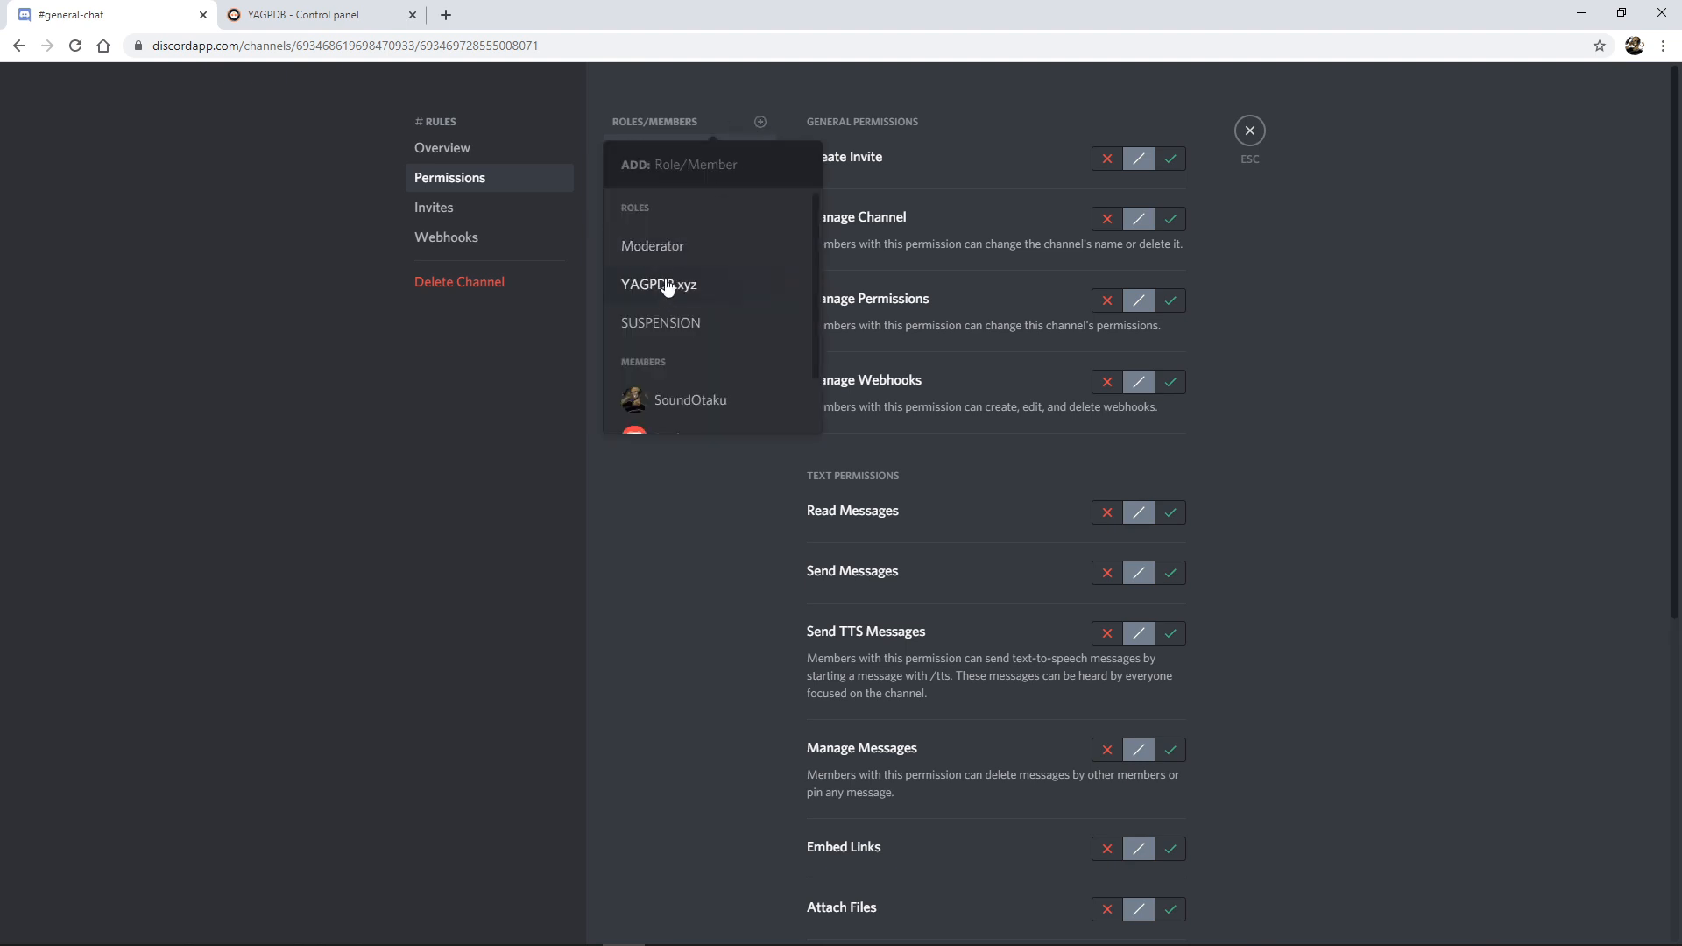
click(667, 248)
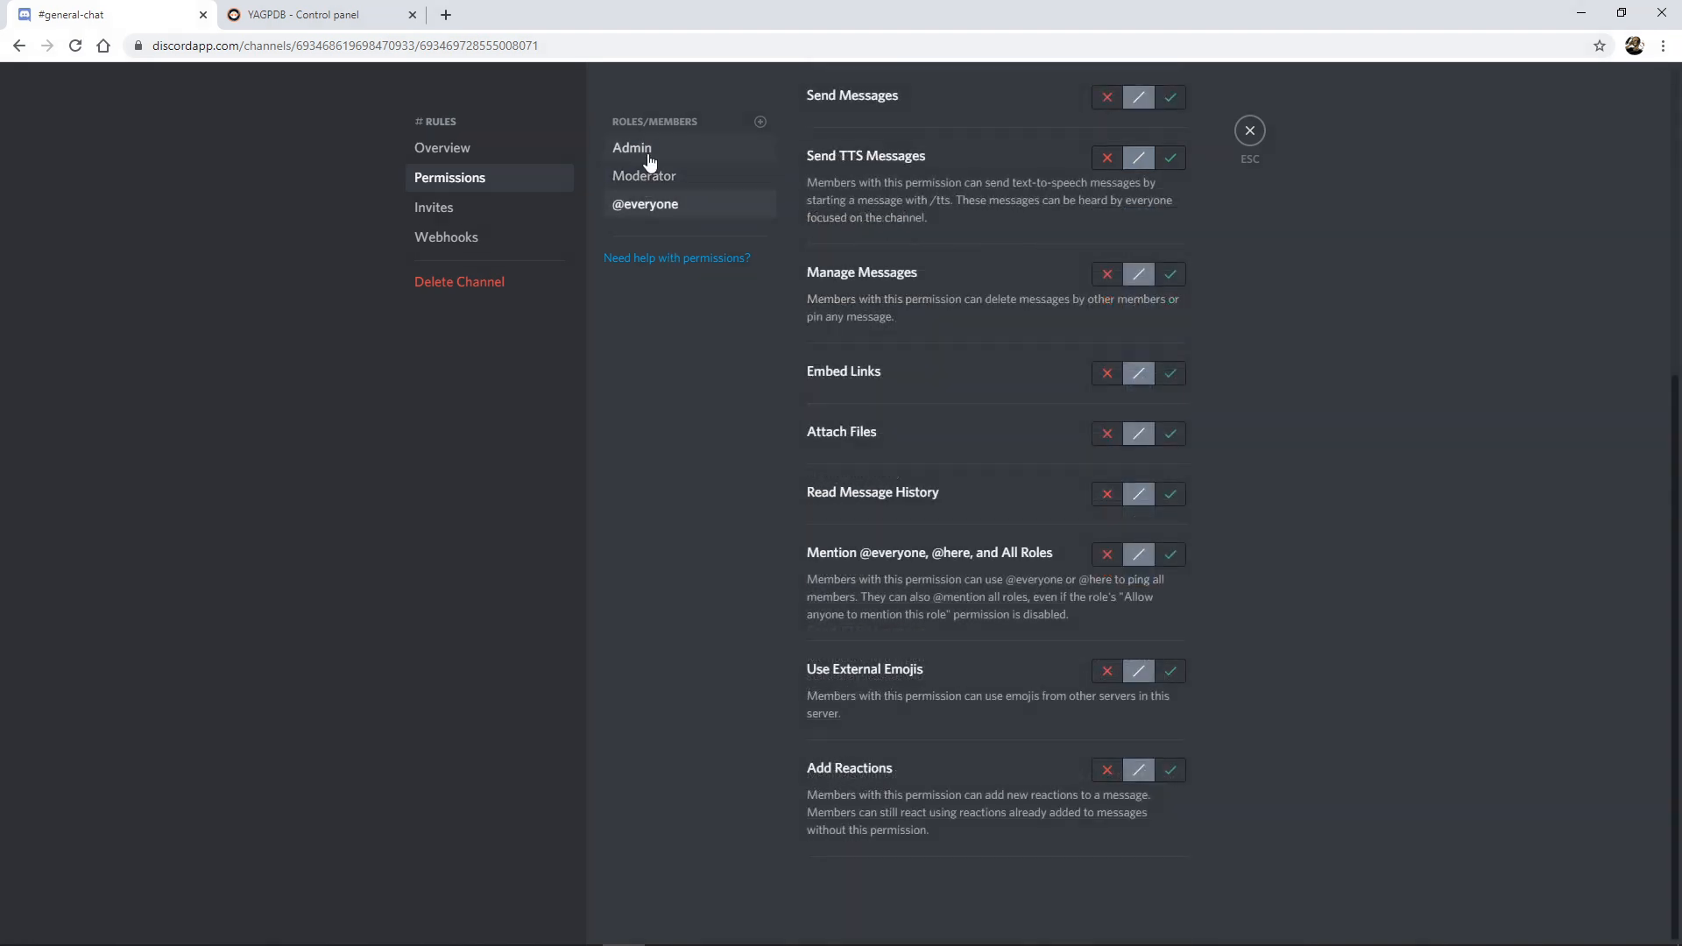
click(760, 122)
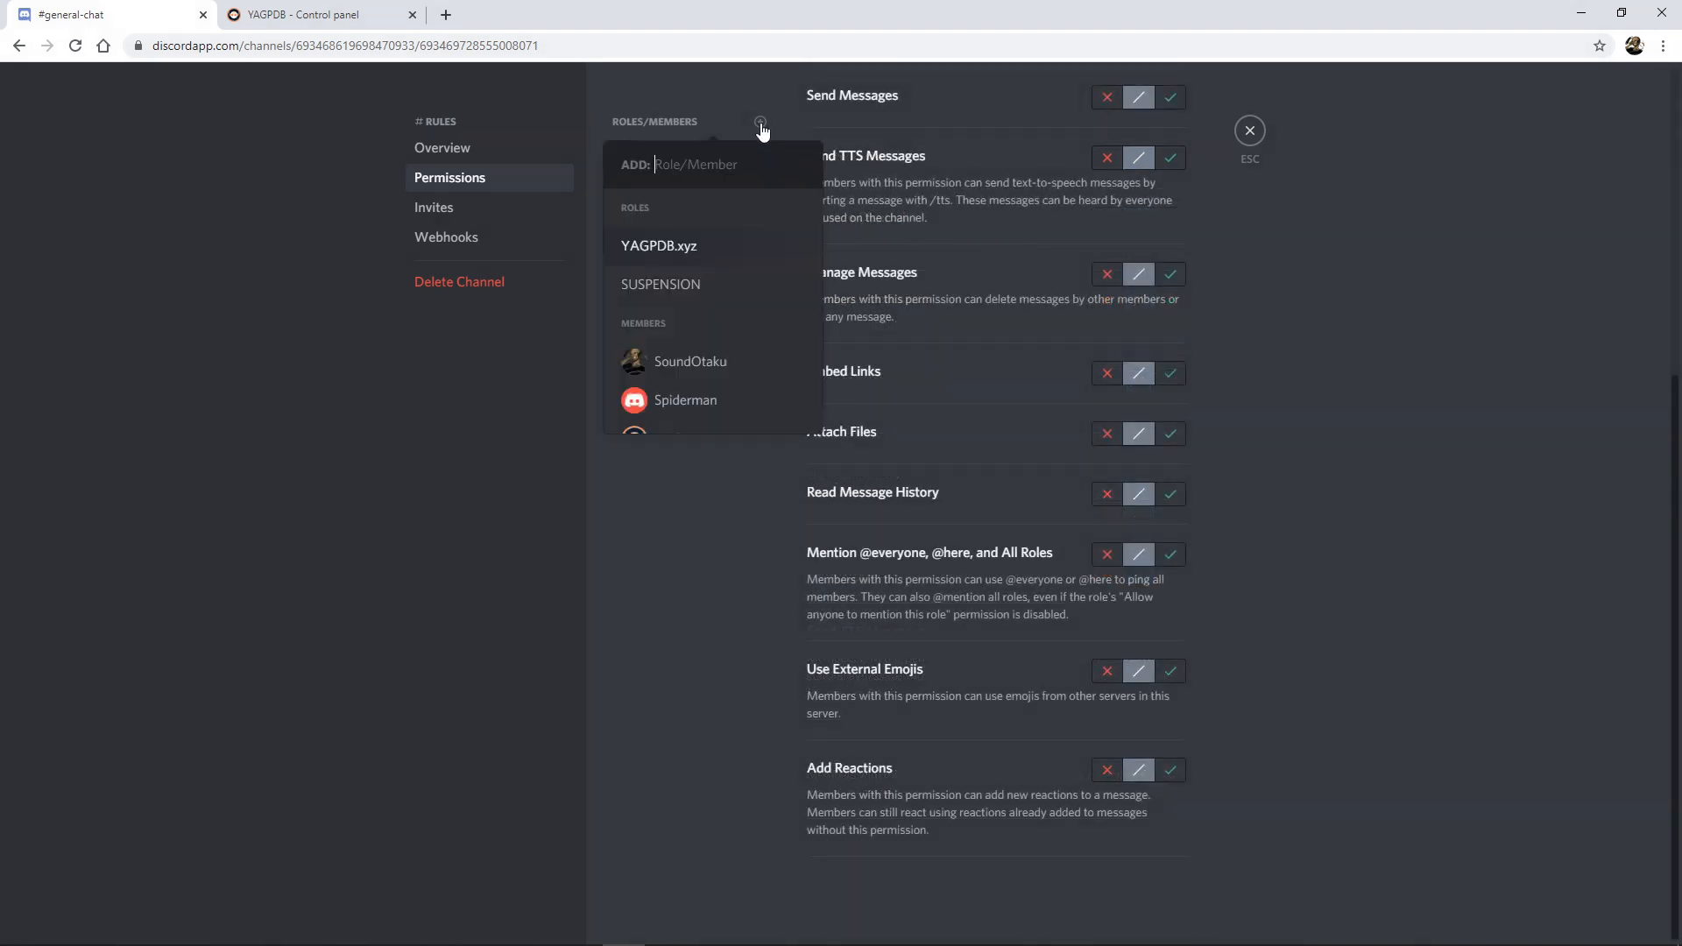
click(672, 287)
Deny SUSPENSION the Create Invite, Manage Channel, Manage Permissions and Manage Webhooks permissions in the rules channel, and allow Read Messages.
scroll(933, 312, up, 6)
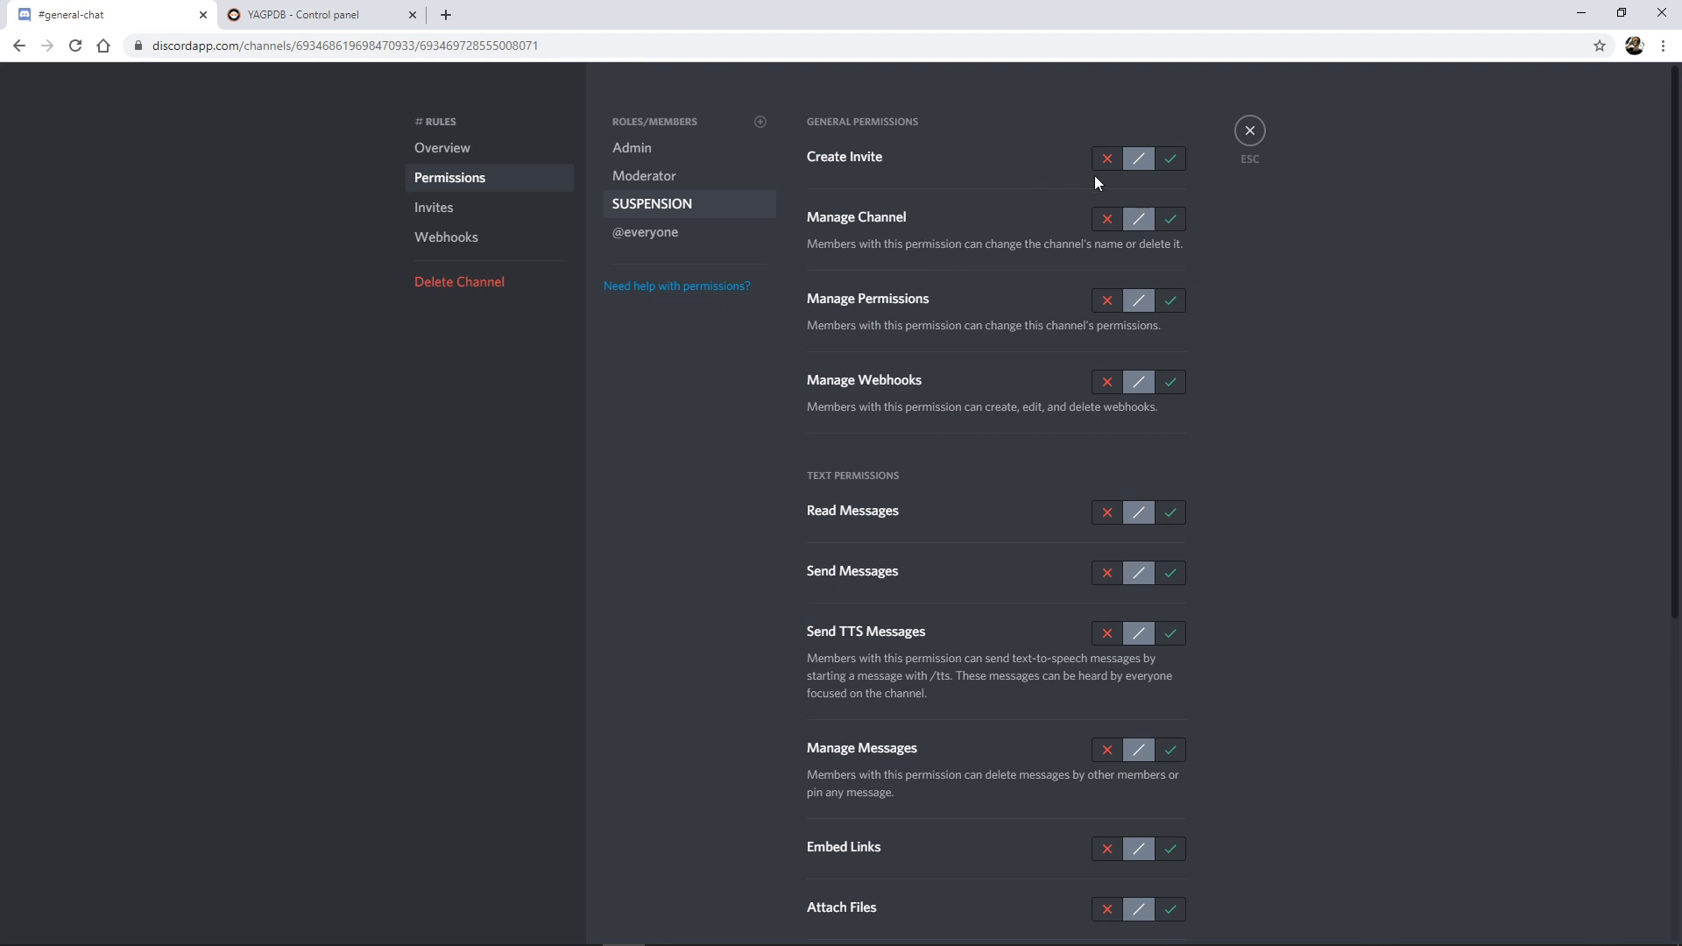
click(1103, 164)
click(1109, 221)
click(1109, 303)
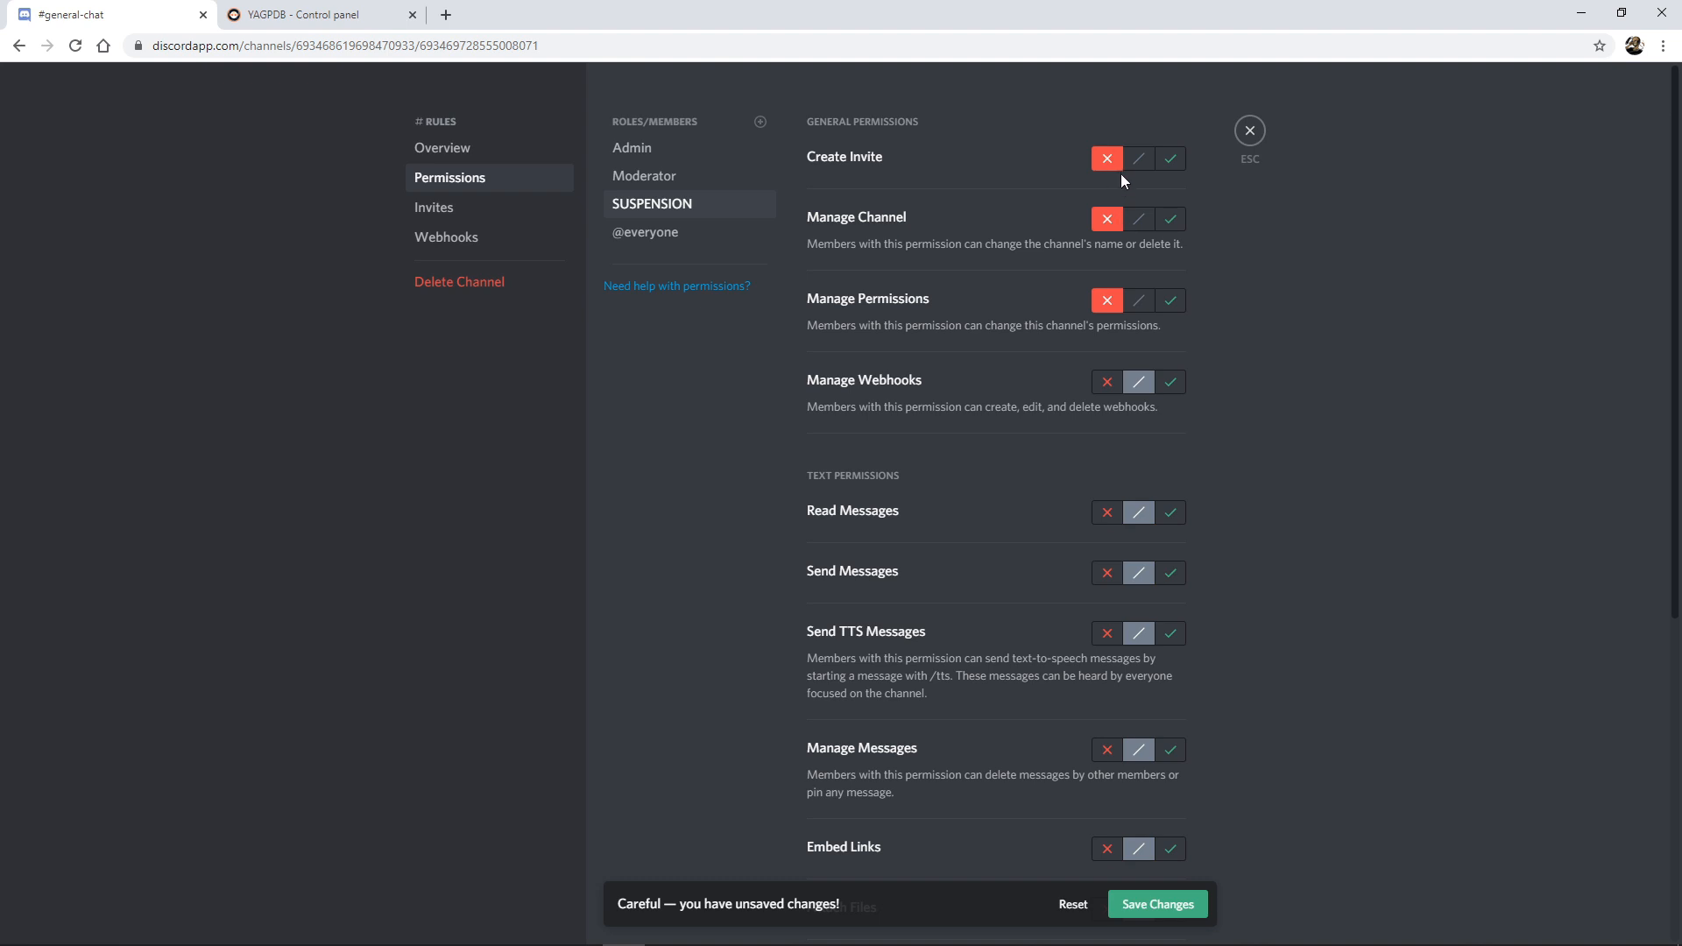
click(1109, 384)
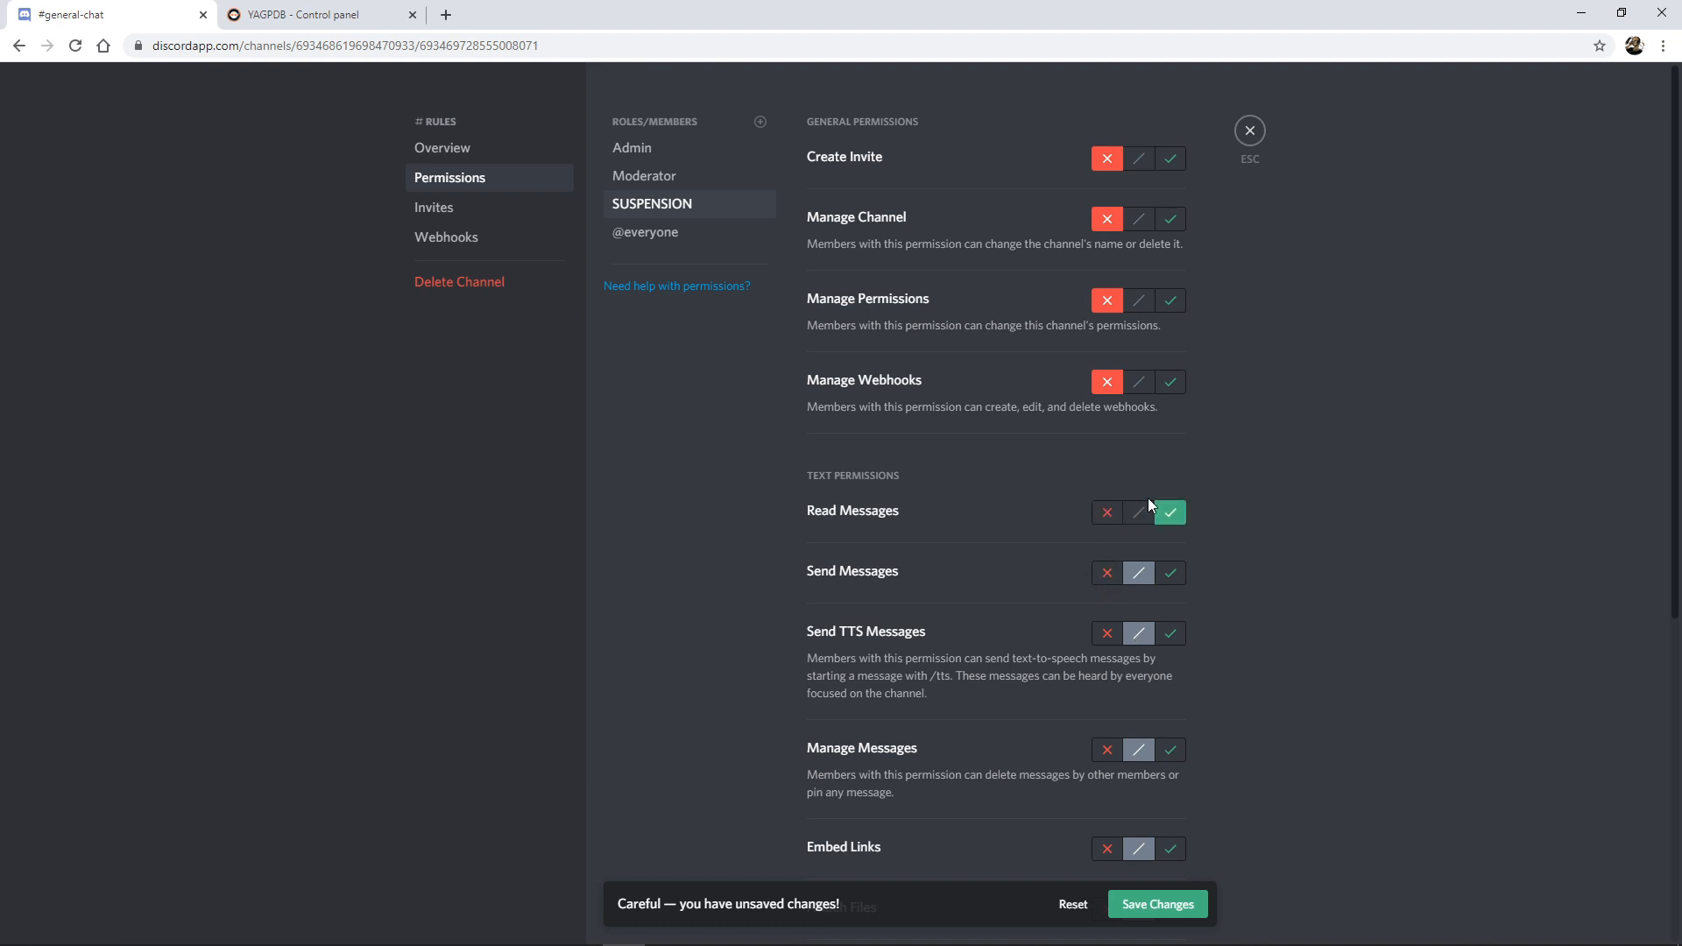
For SUSPENSION, deny Send Messages, Send TTS Messages, Manage Messages, Embed Links and Attach Files, and allow Read Message History.
click(1106, 577)
click(1107, 636)
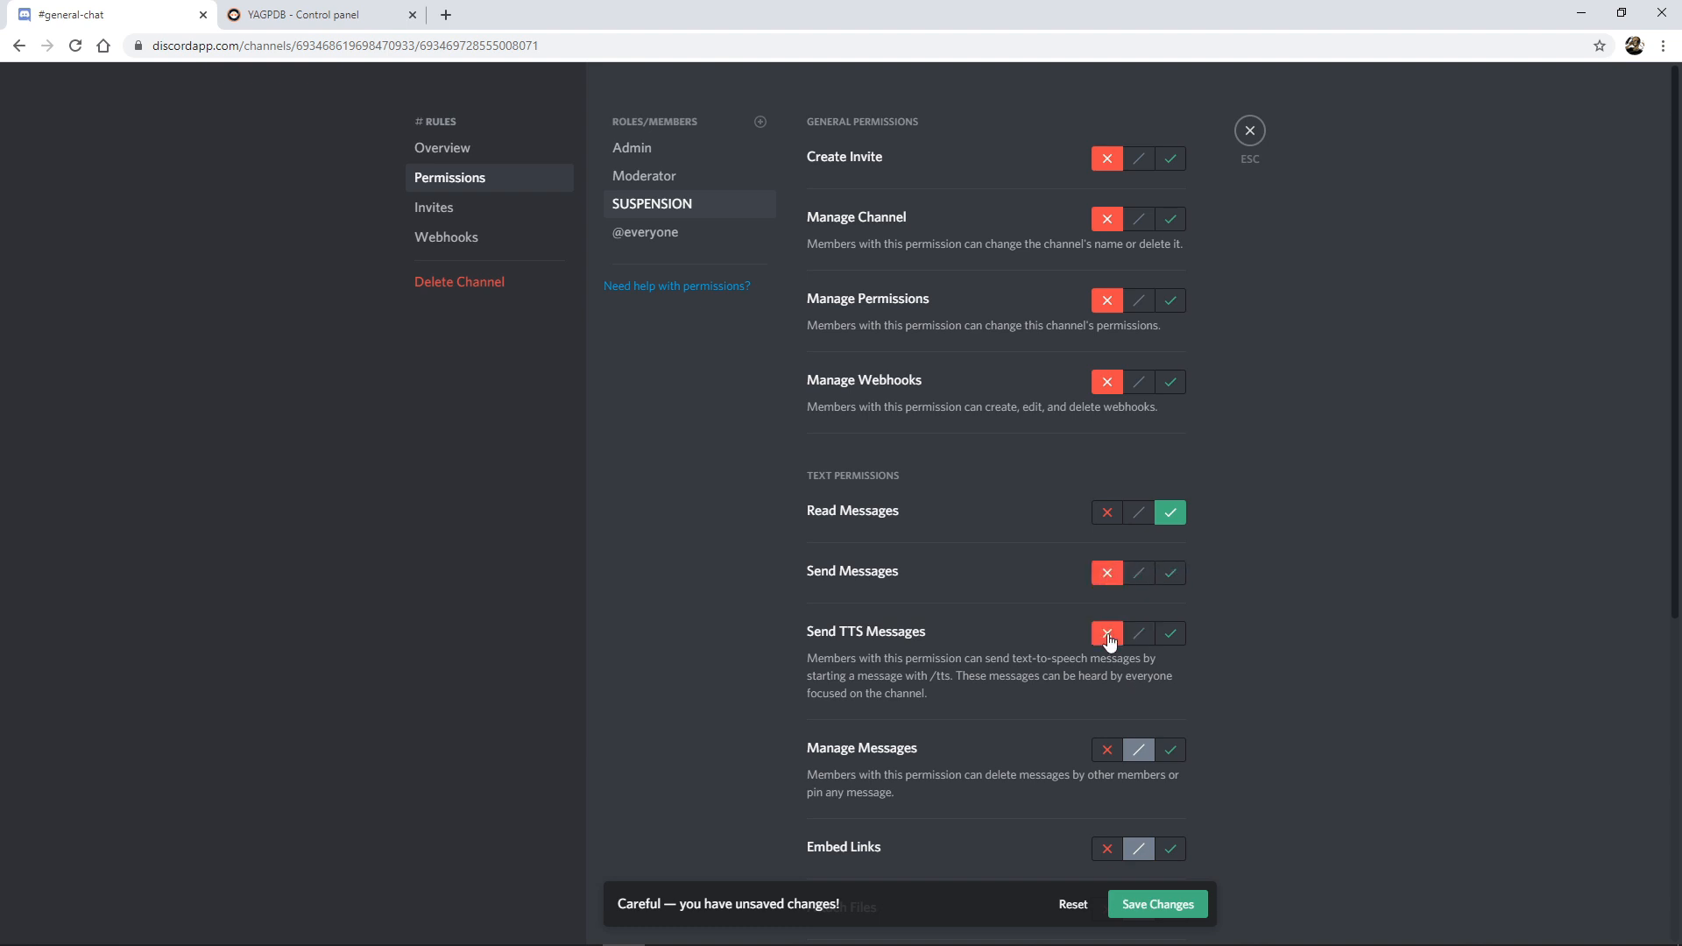
scroll(1110, 649, down, 2)
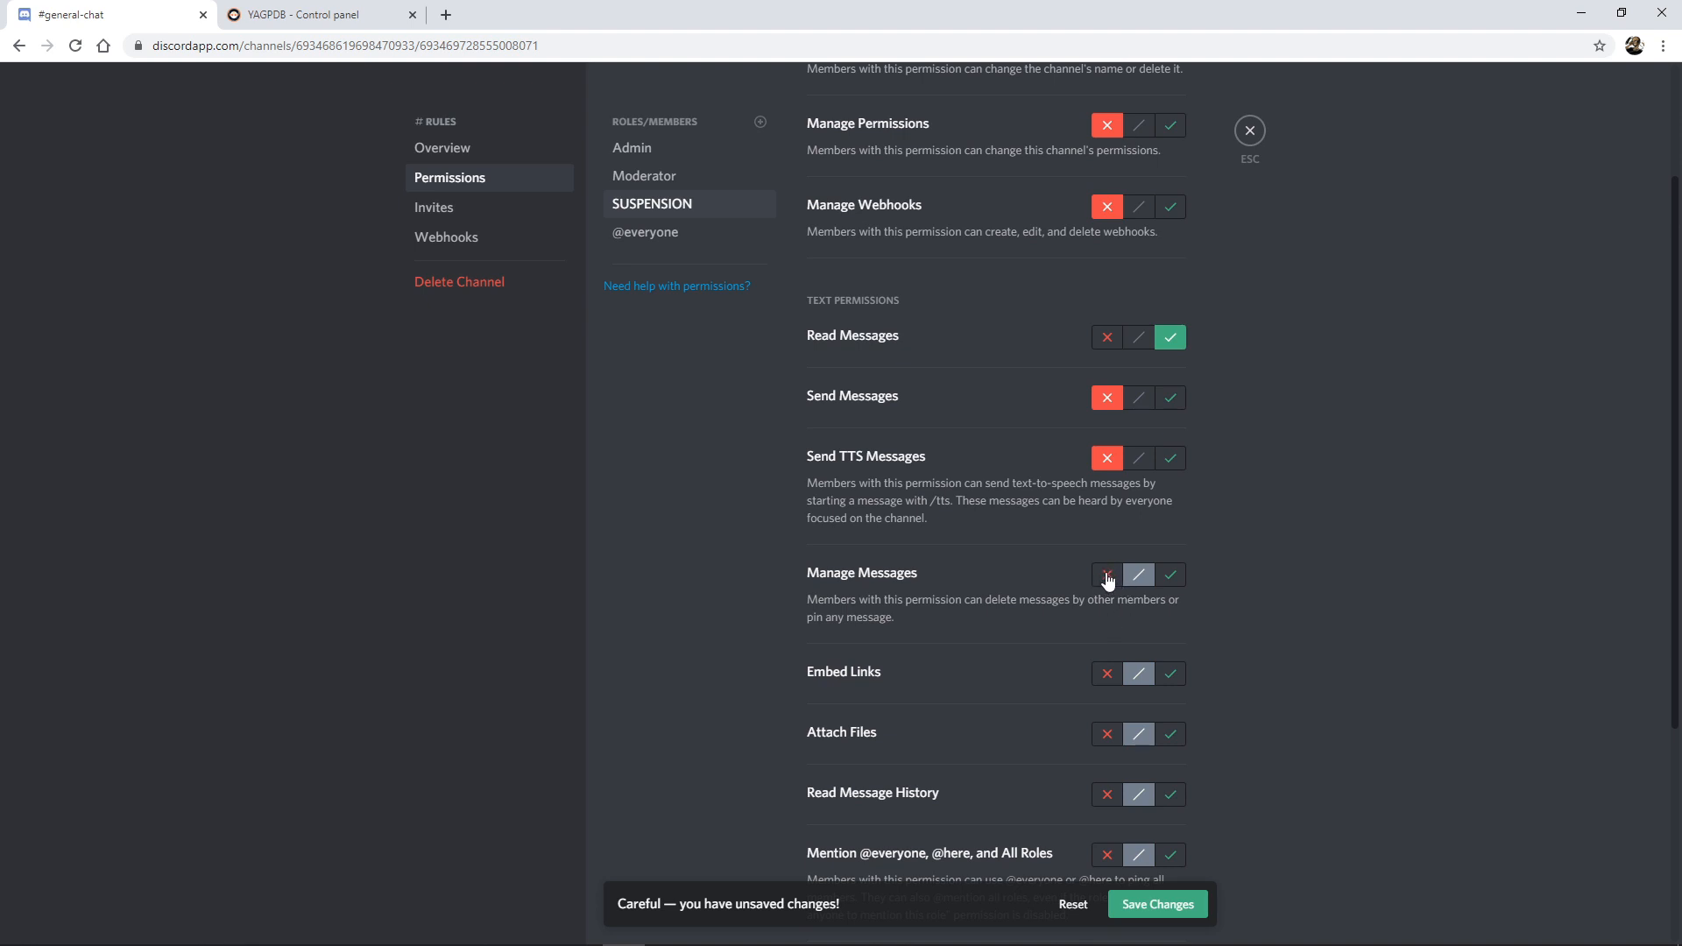
scroll(1105, 592, down, 2)
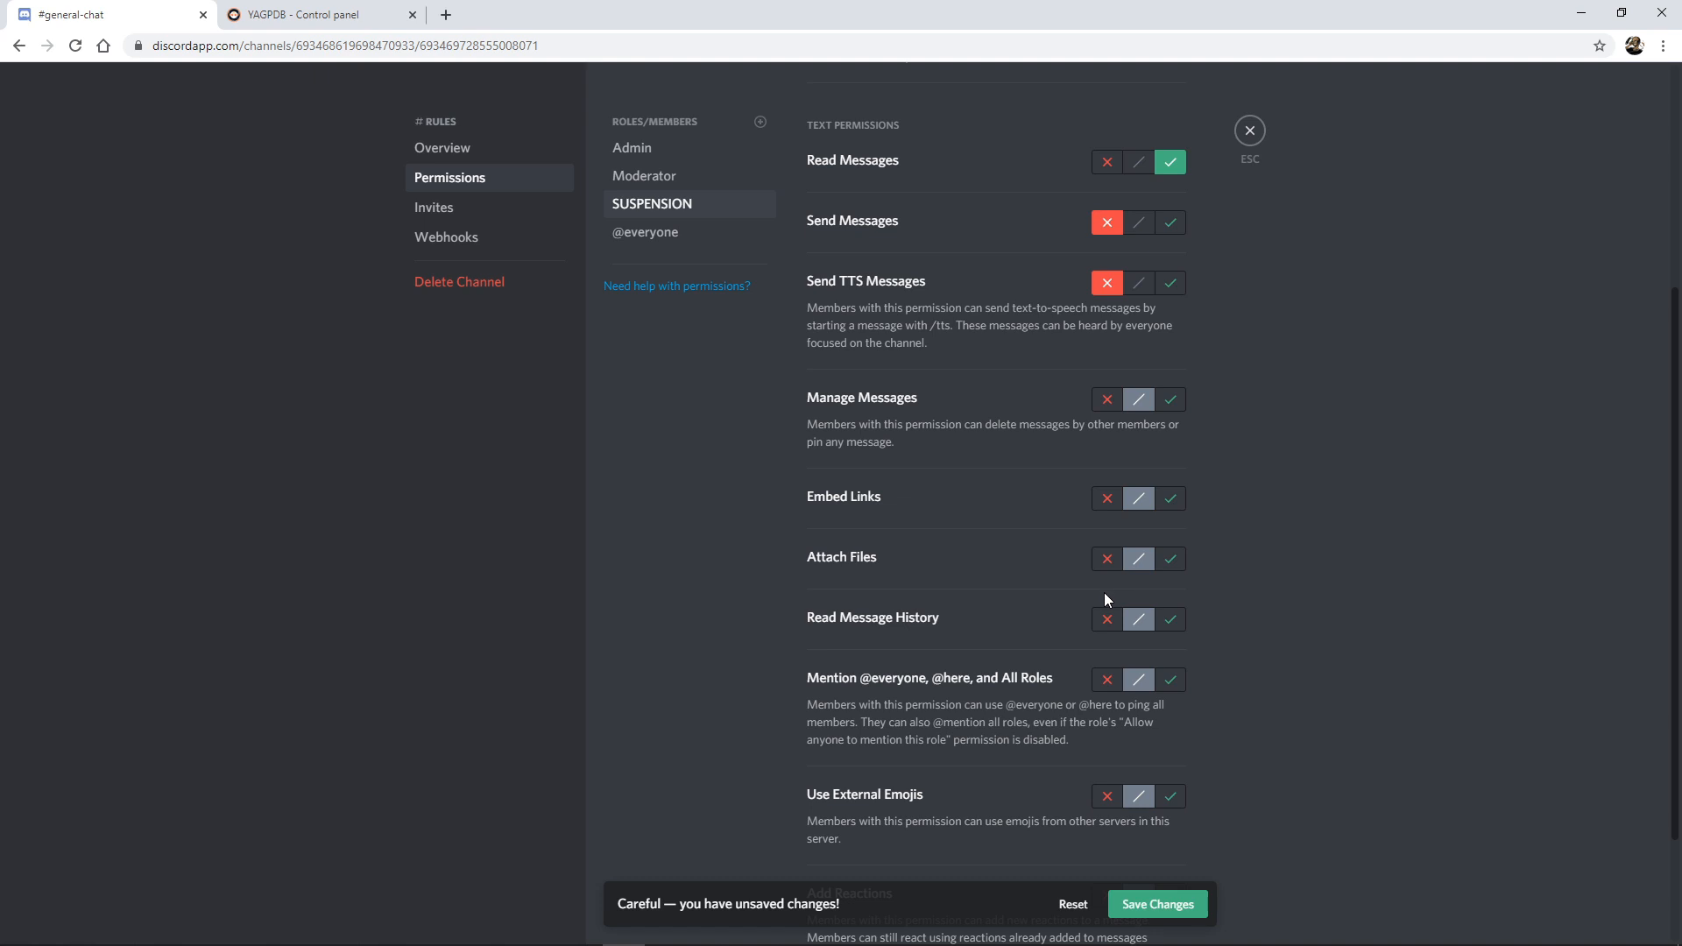
click(1170, 620)
click(1106, 399)
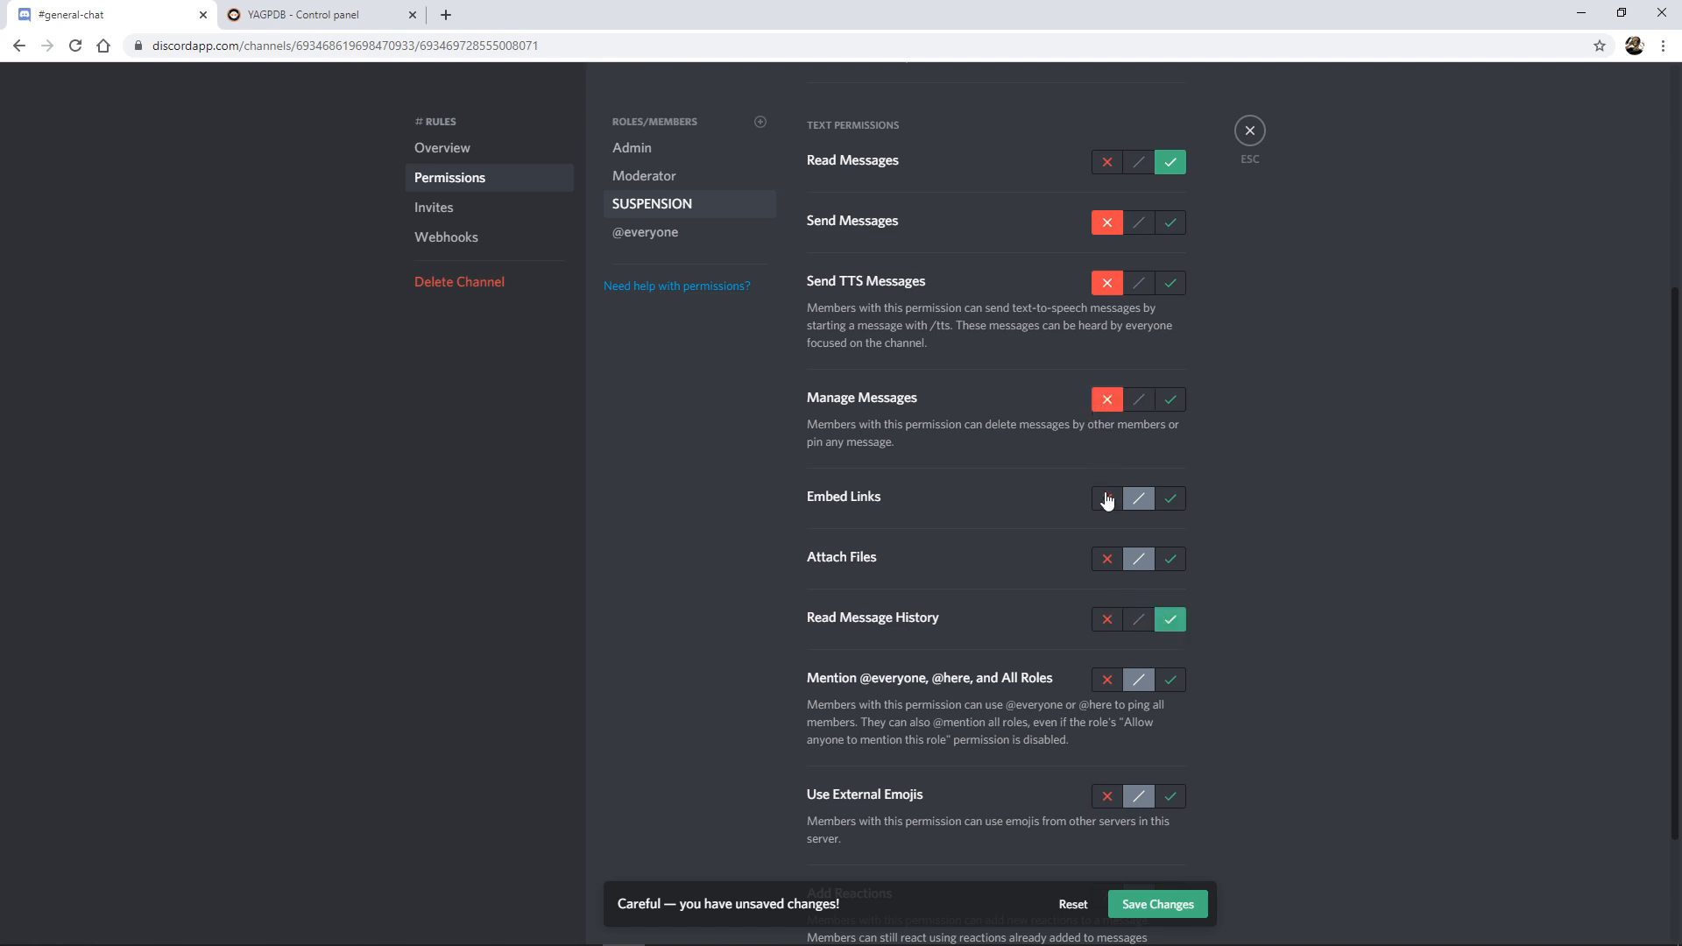
click(1106, 498)
click(1107, 560)
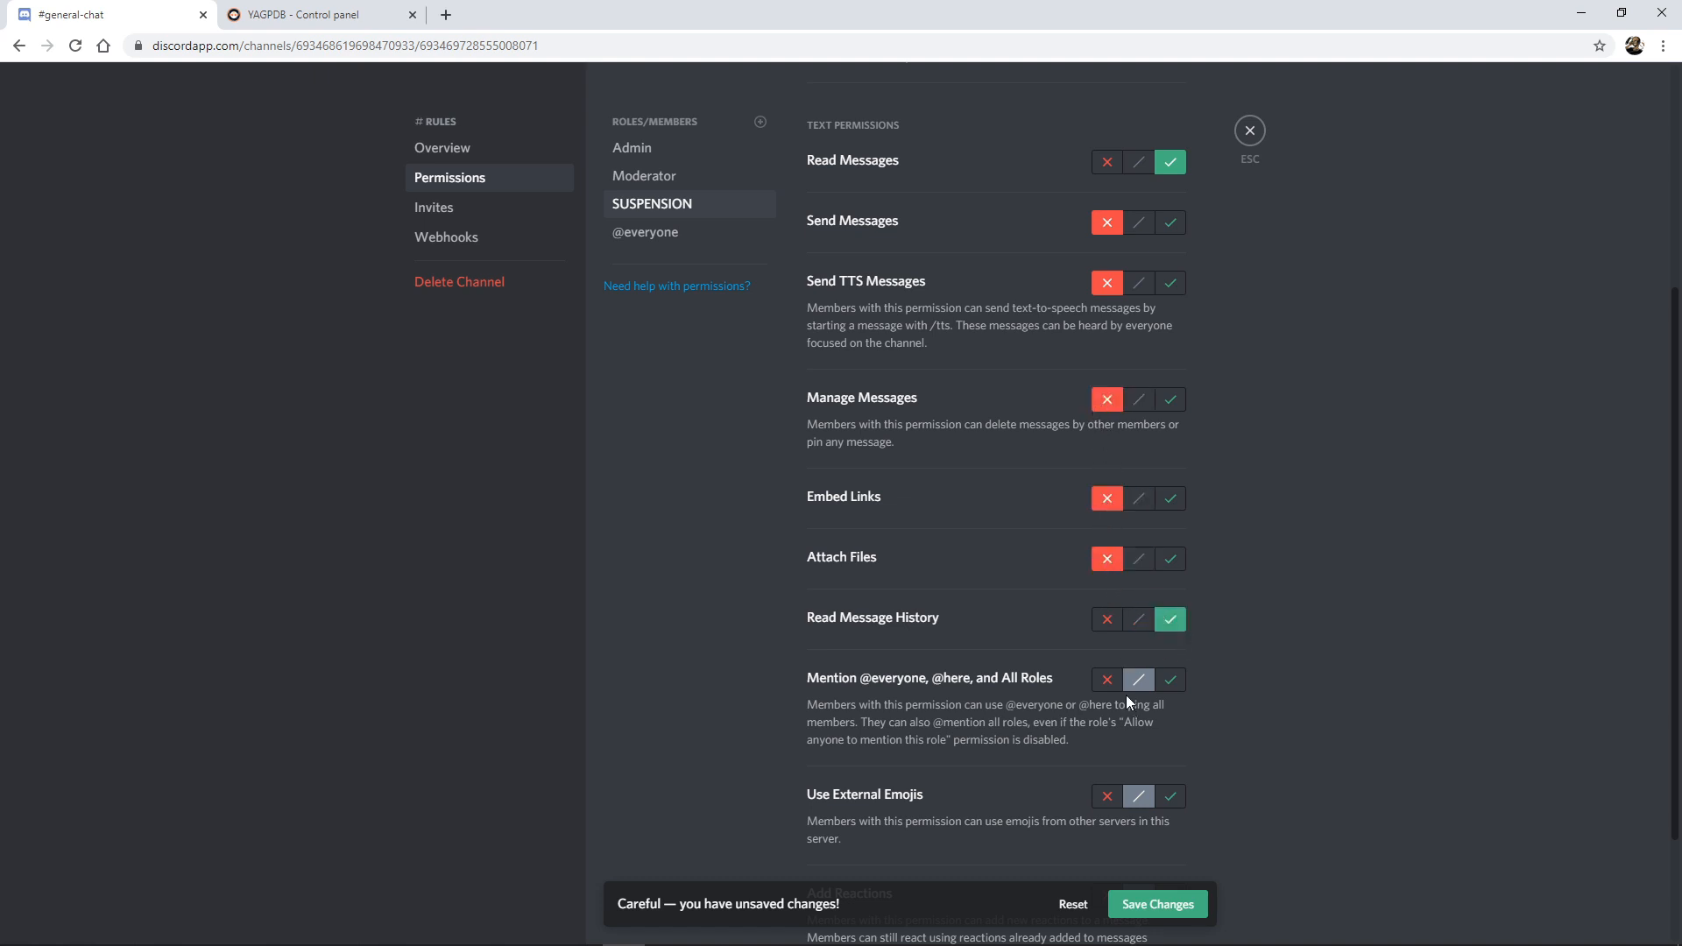
Deny SUSPENSION the permissions to mention all roles, use external emojis and add reactions, and save the rules channel's changes.
click(1107, 680)
click(1107, 796)
scroll(1107, 788, down, 2)
click(1106, 743)
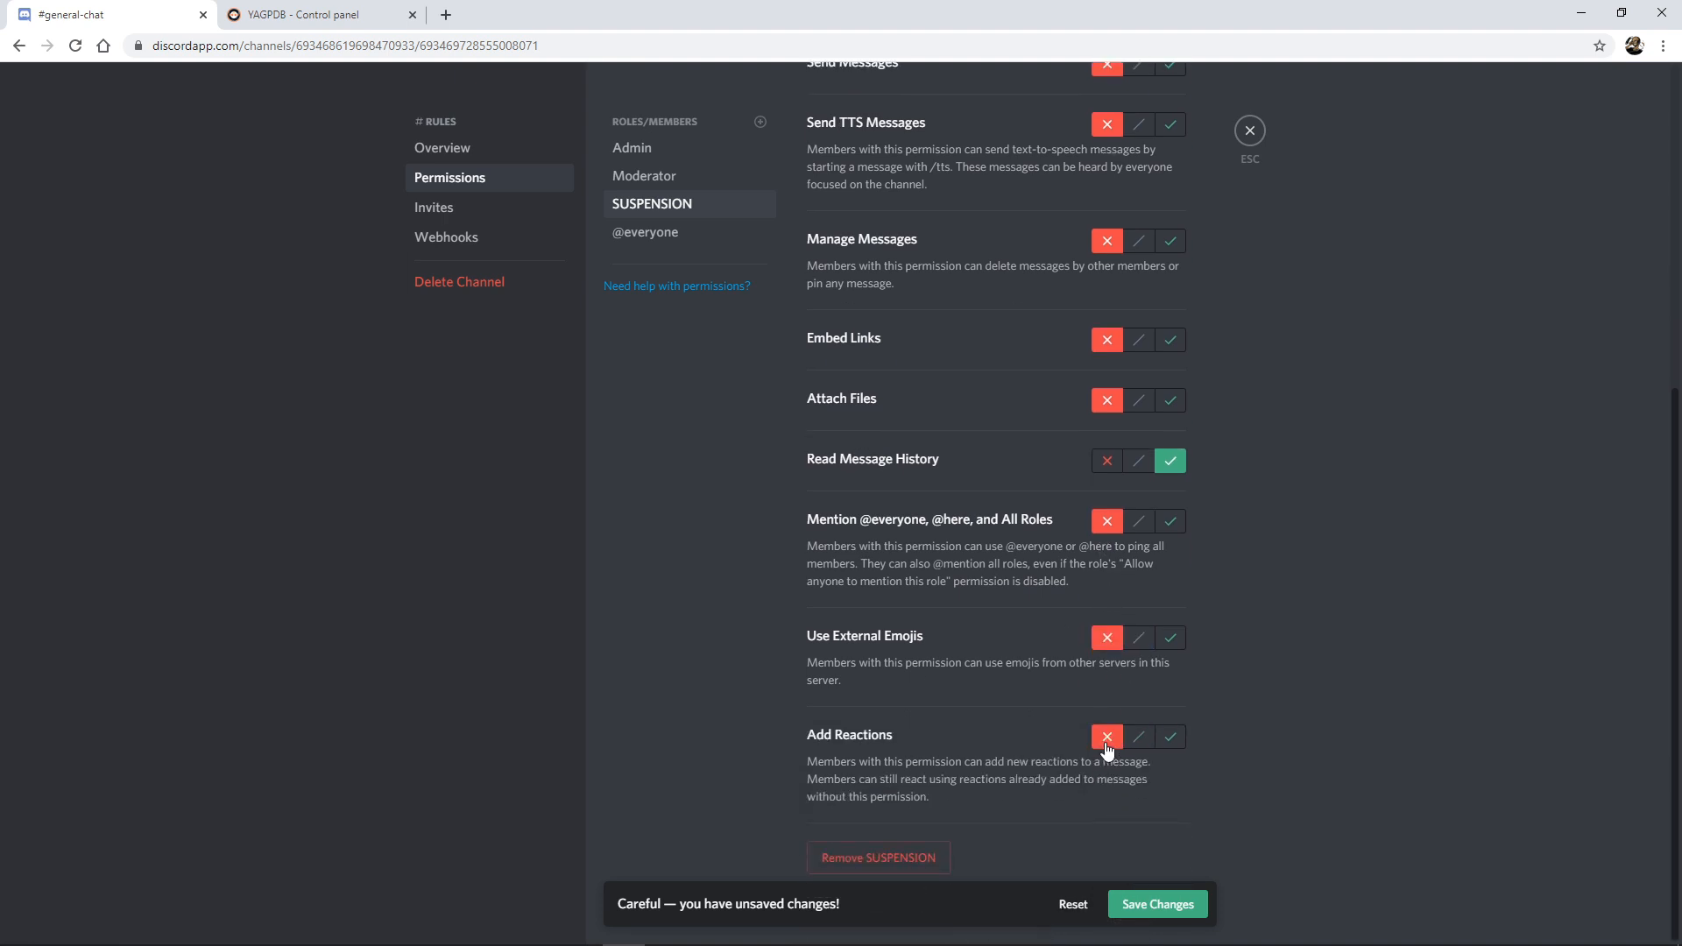
scroll(1165, 764, up, 6)
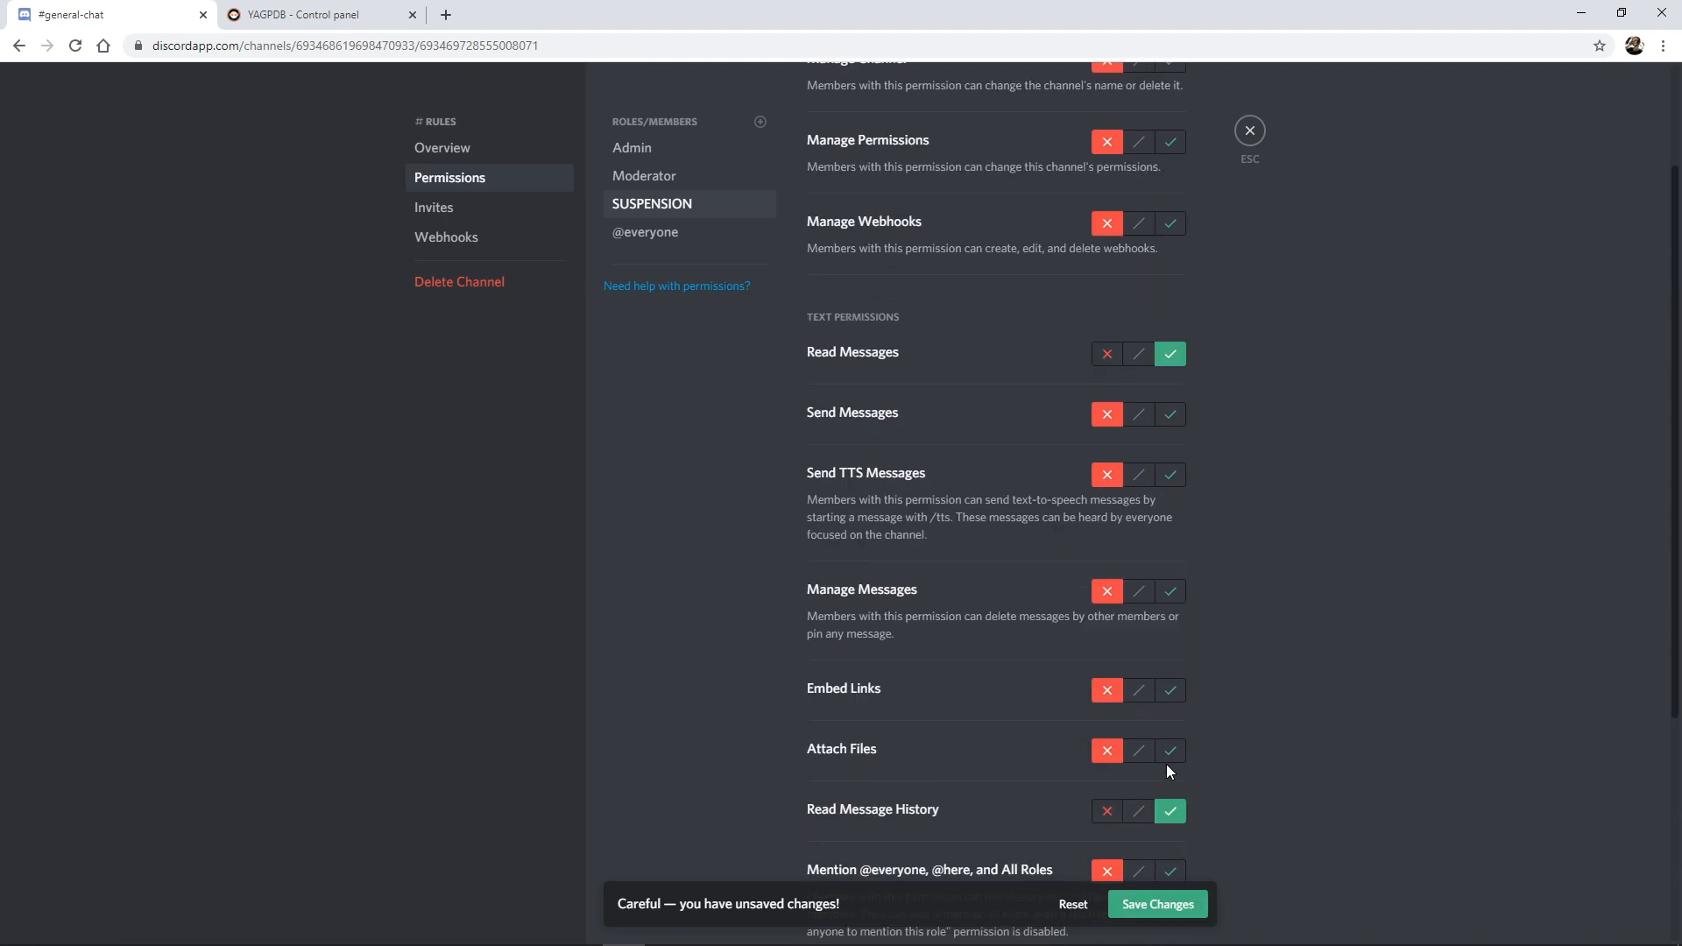
scroll(1165, 764, down, 2)
click(1157, 904)
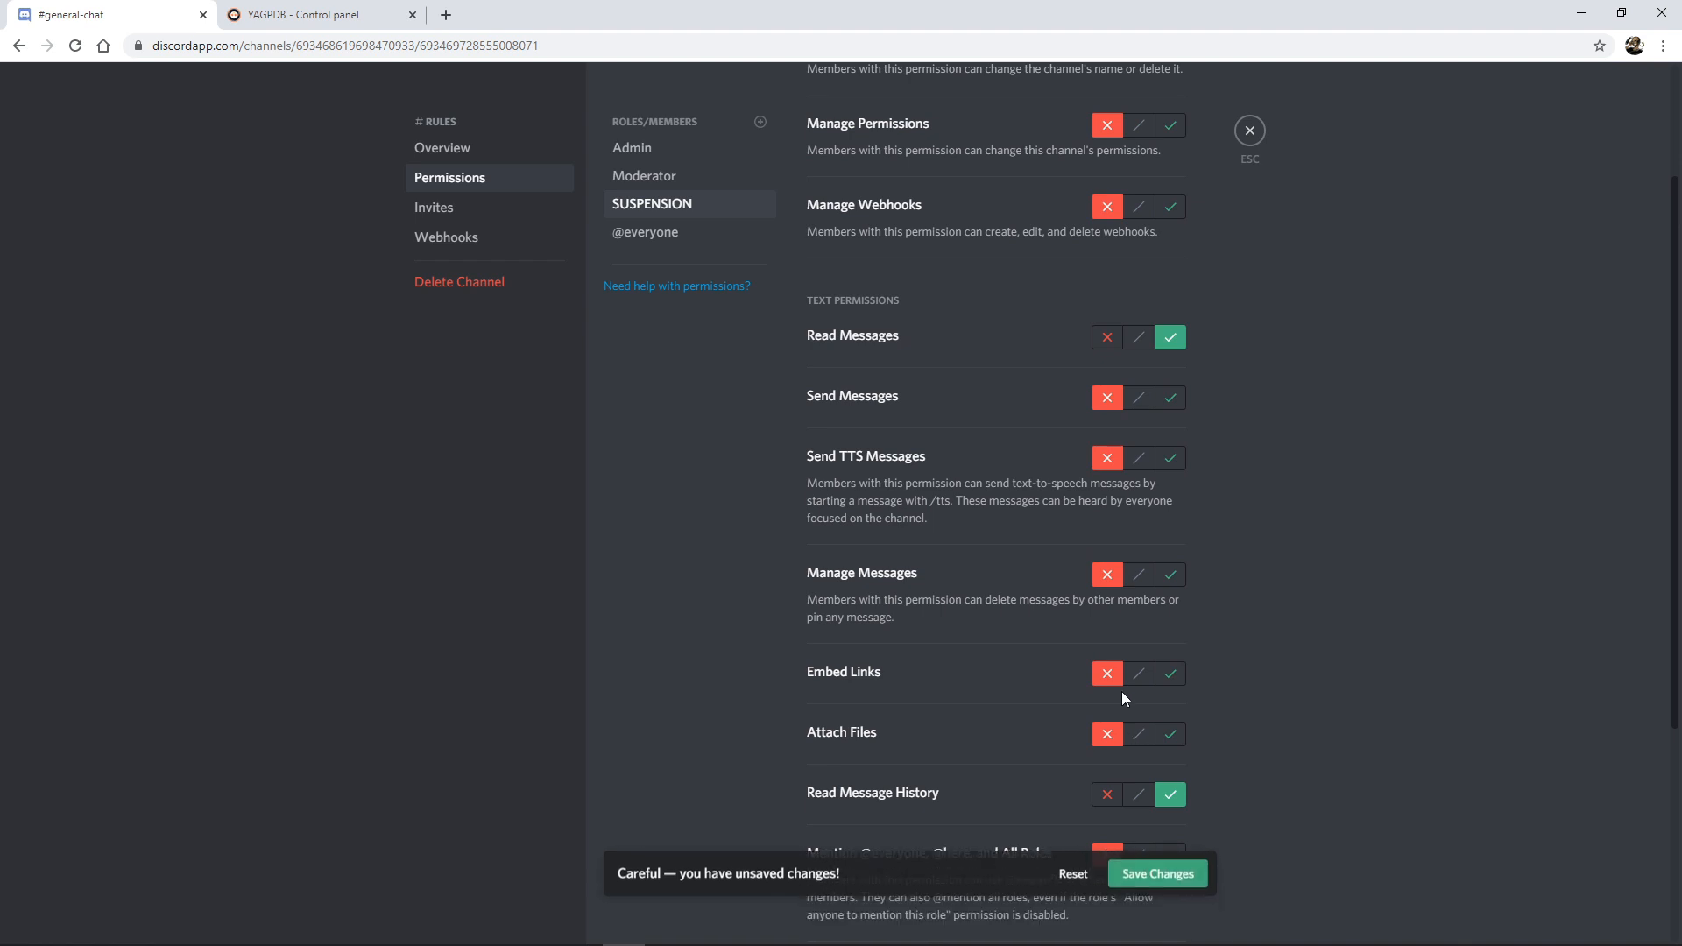
scroll(1044, 529, up, 2)
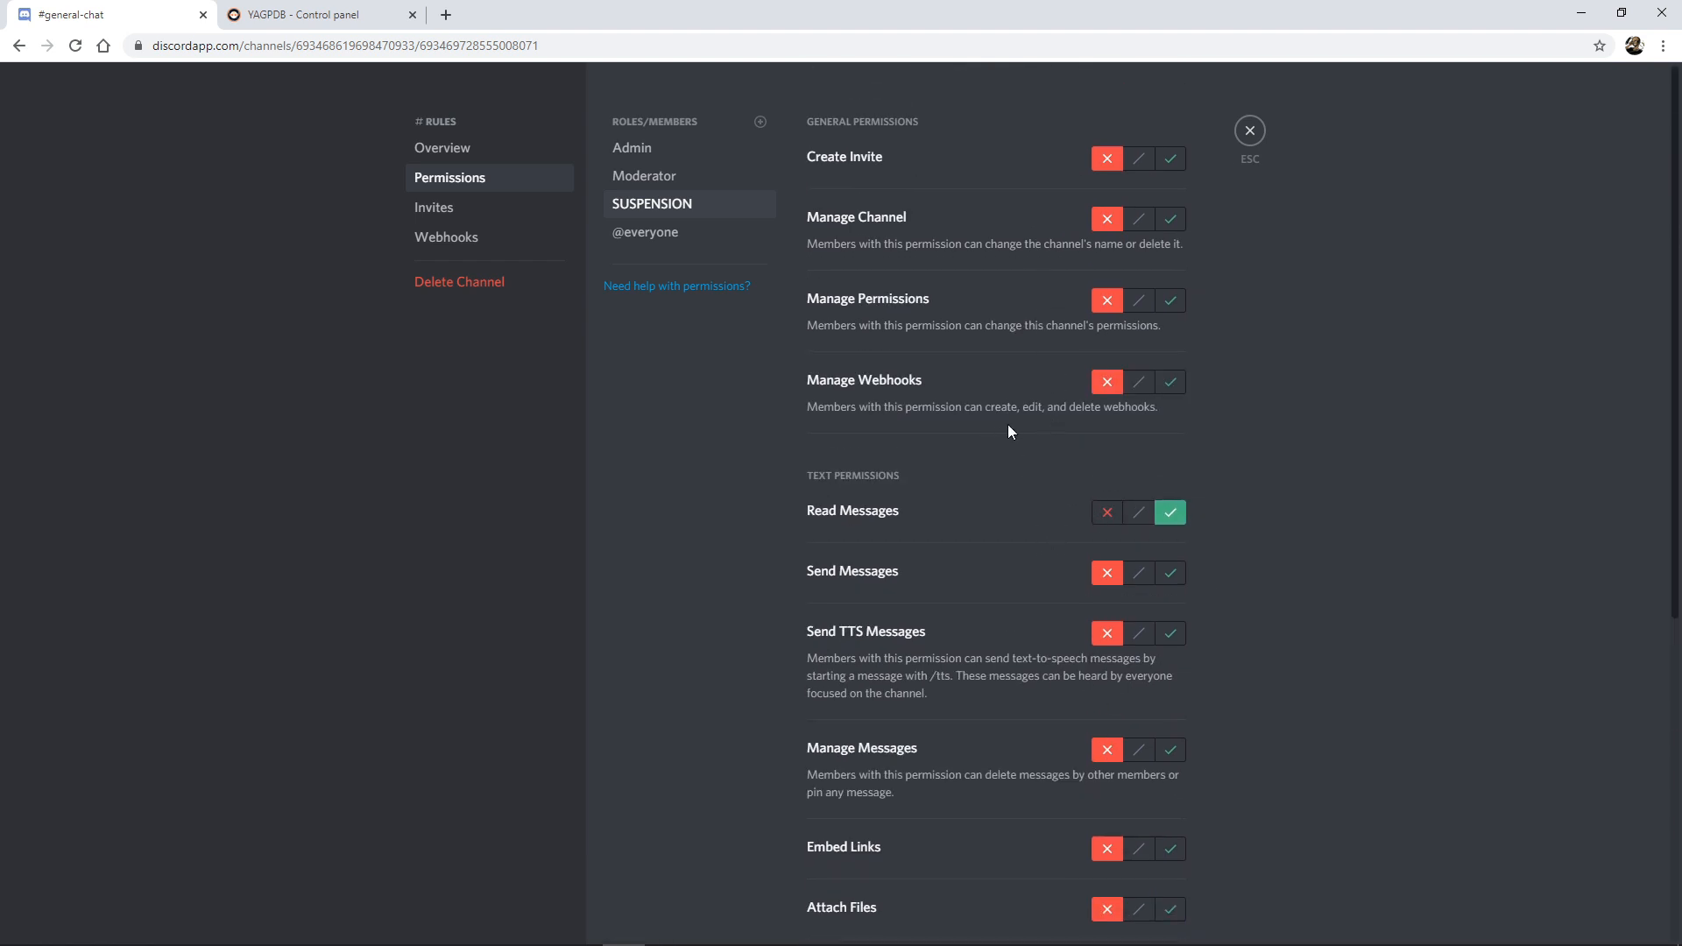
scroll(1112, 558, down, 3)
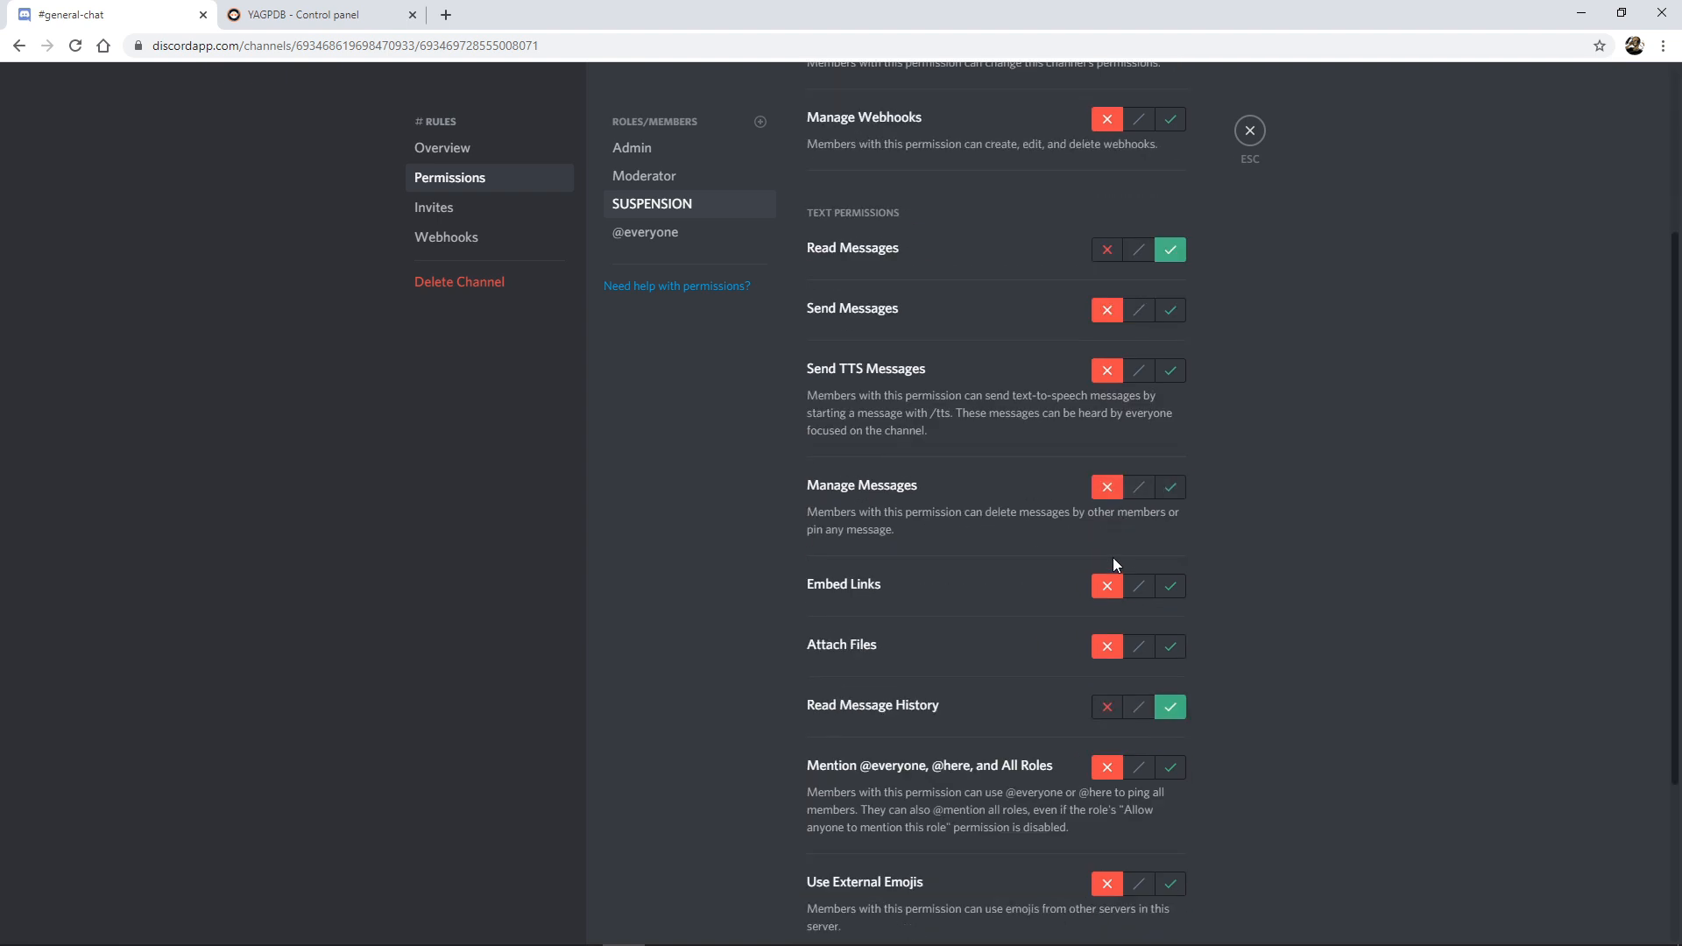
scroll(1124, 555, up, 2)
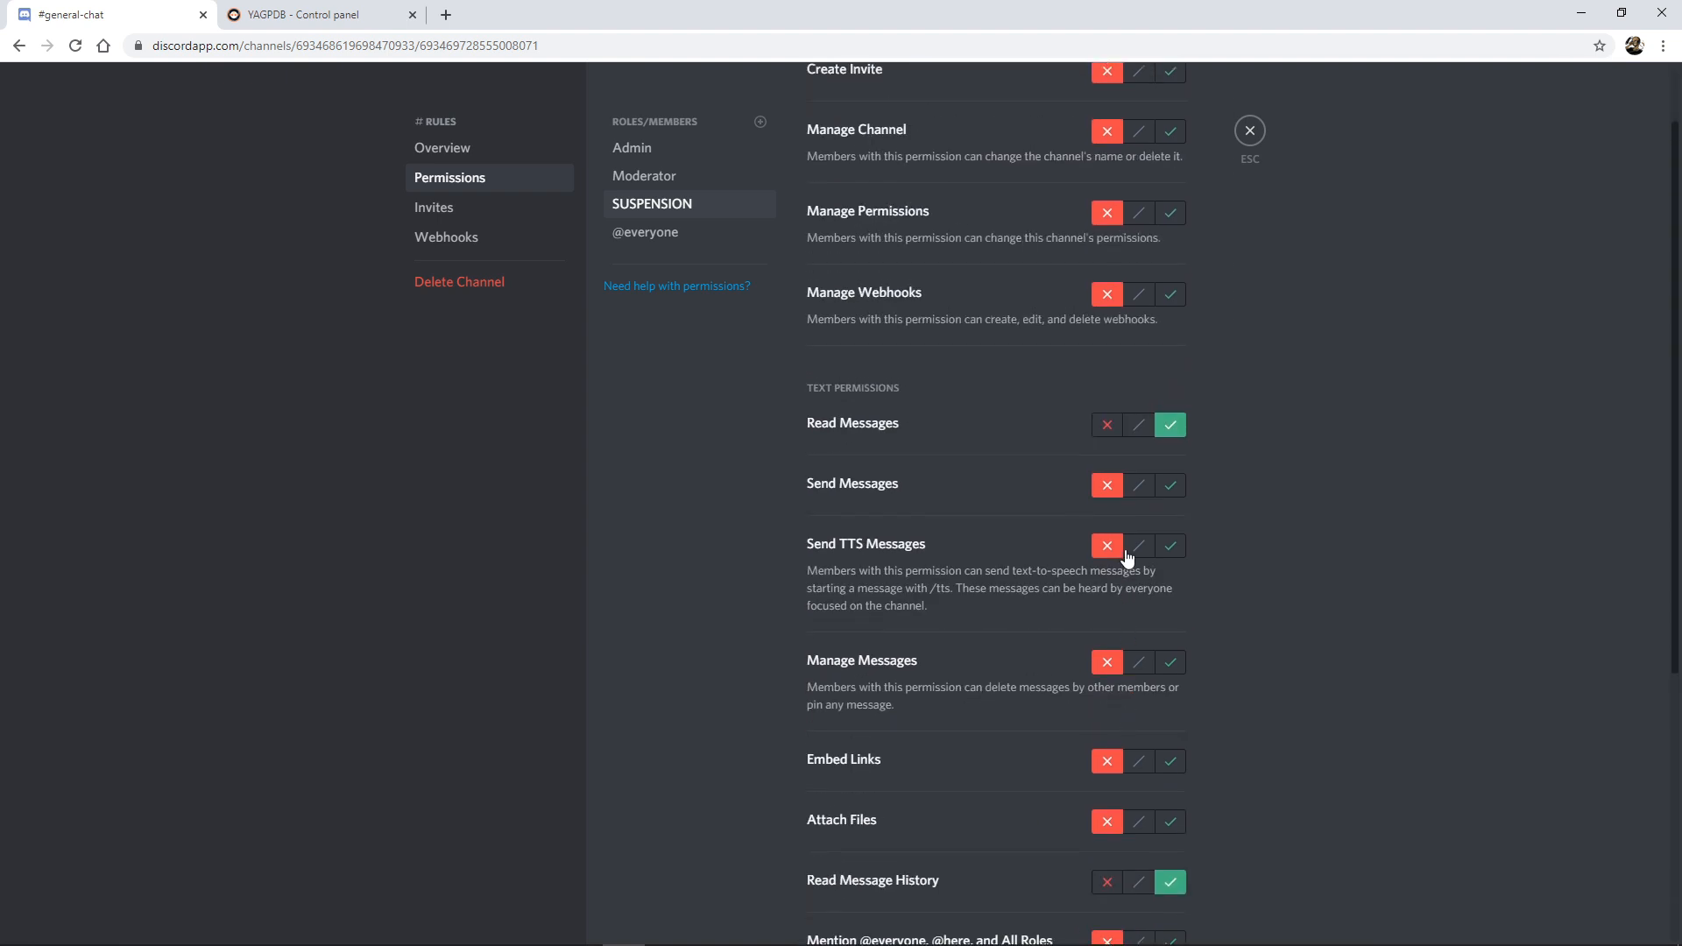
click(1171, 488)
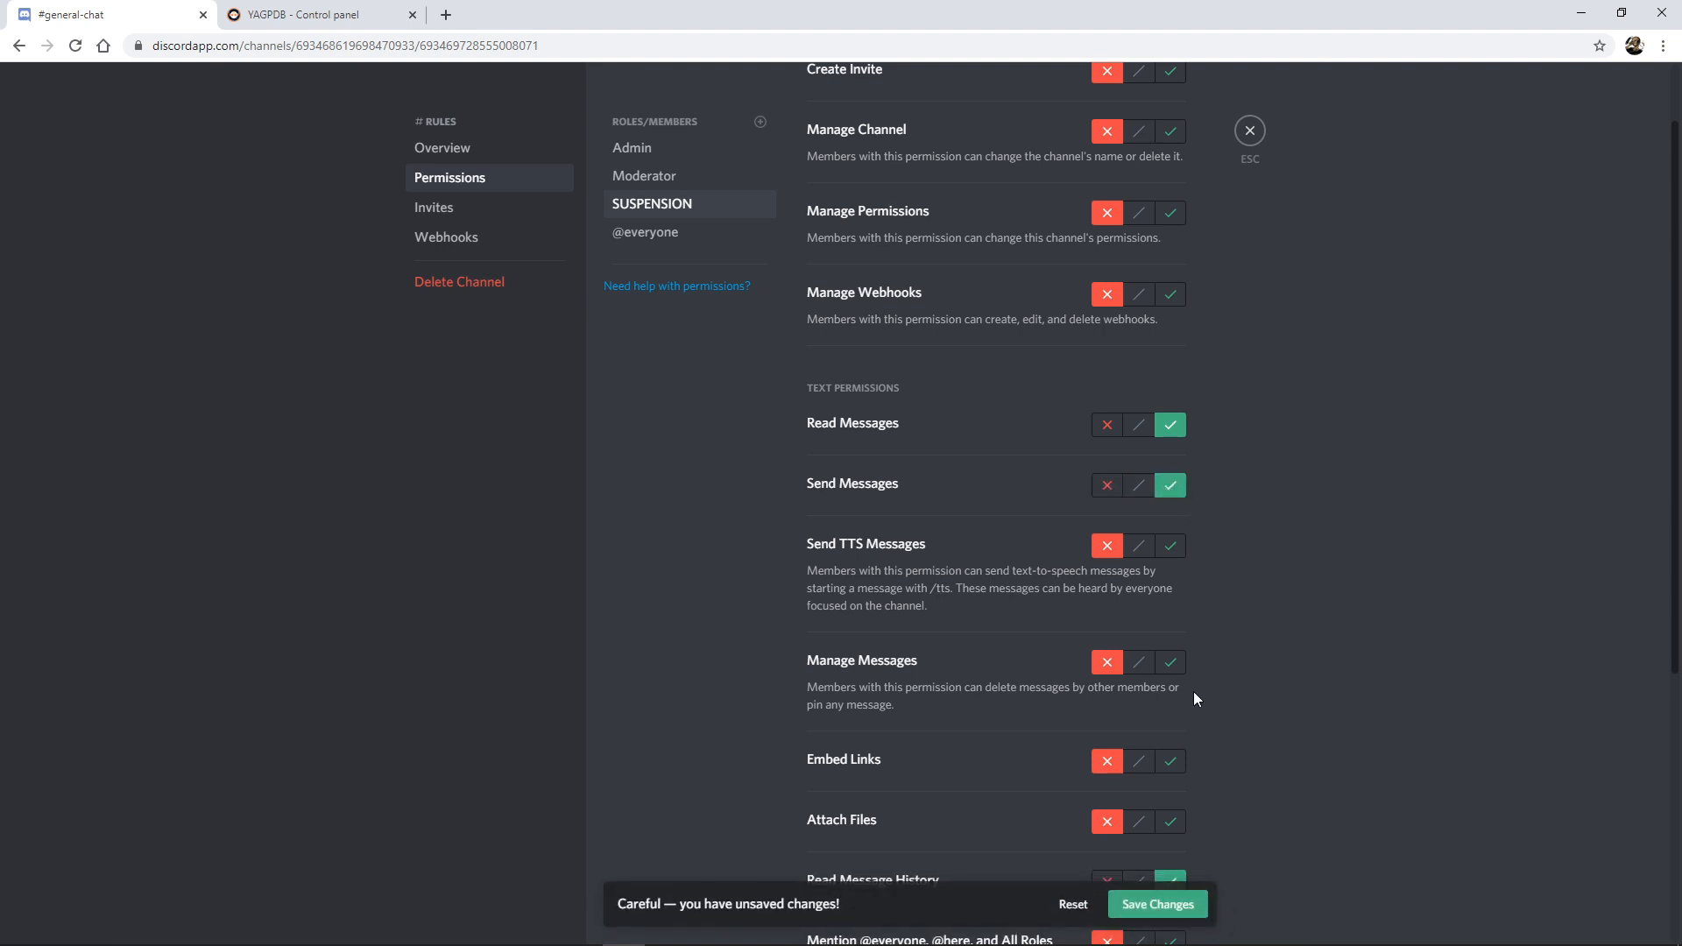
scroll(1194, 698, down, 2)
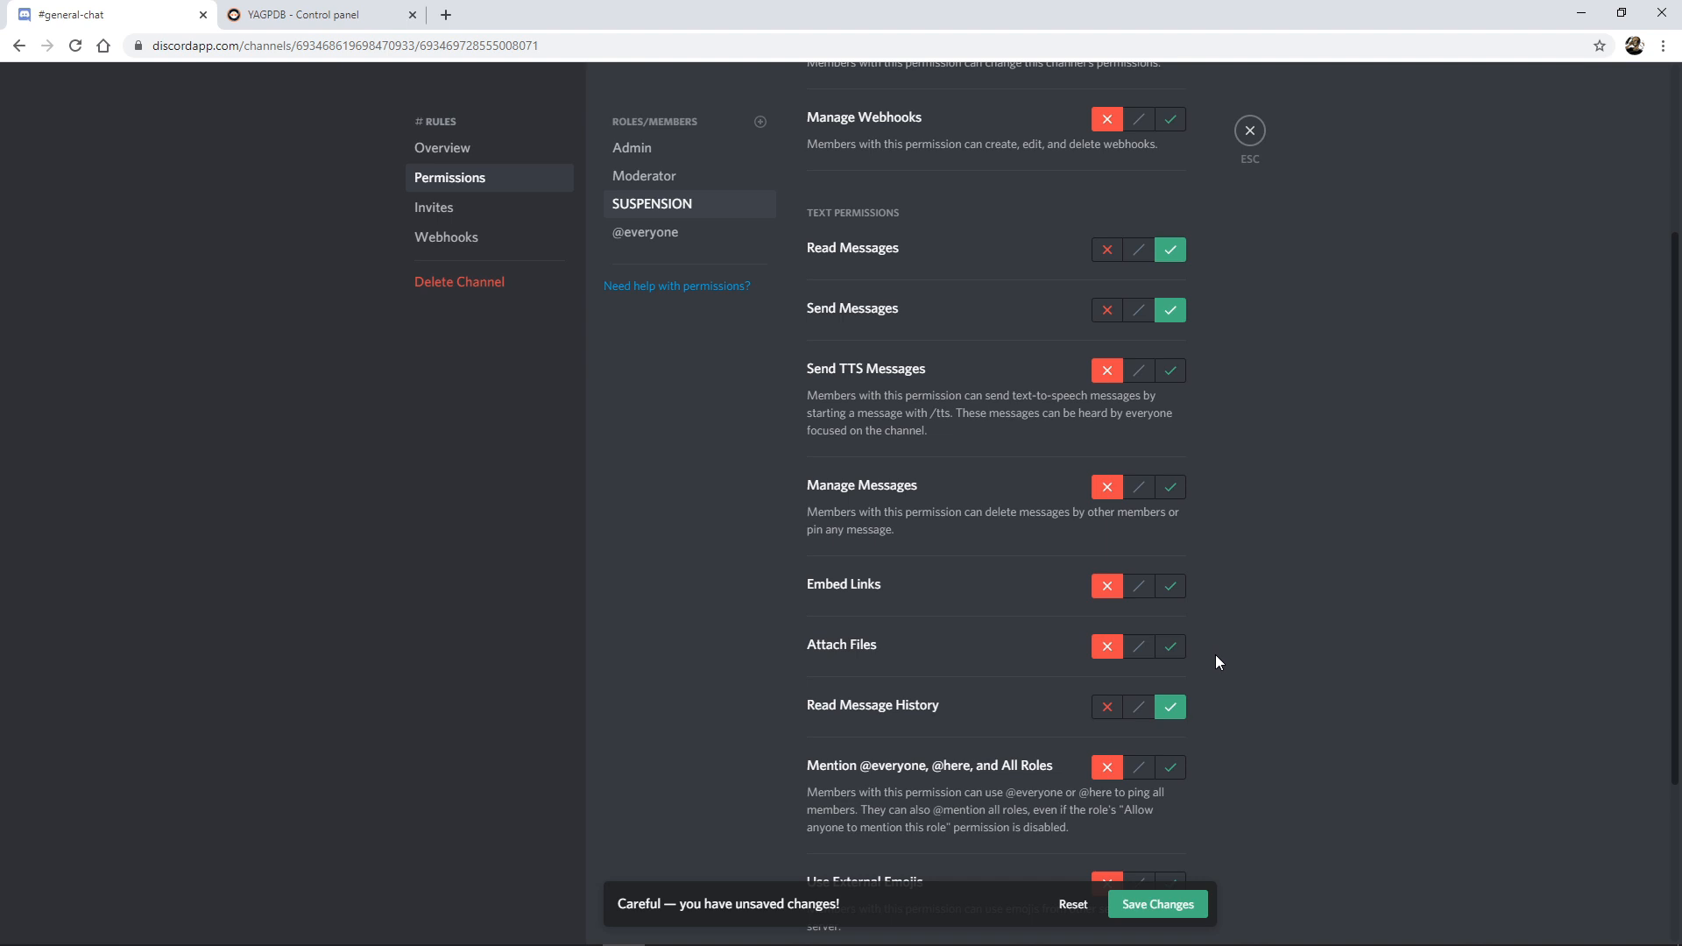
click(1105, 312)
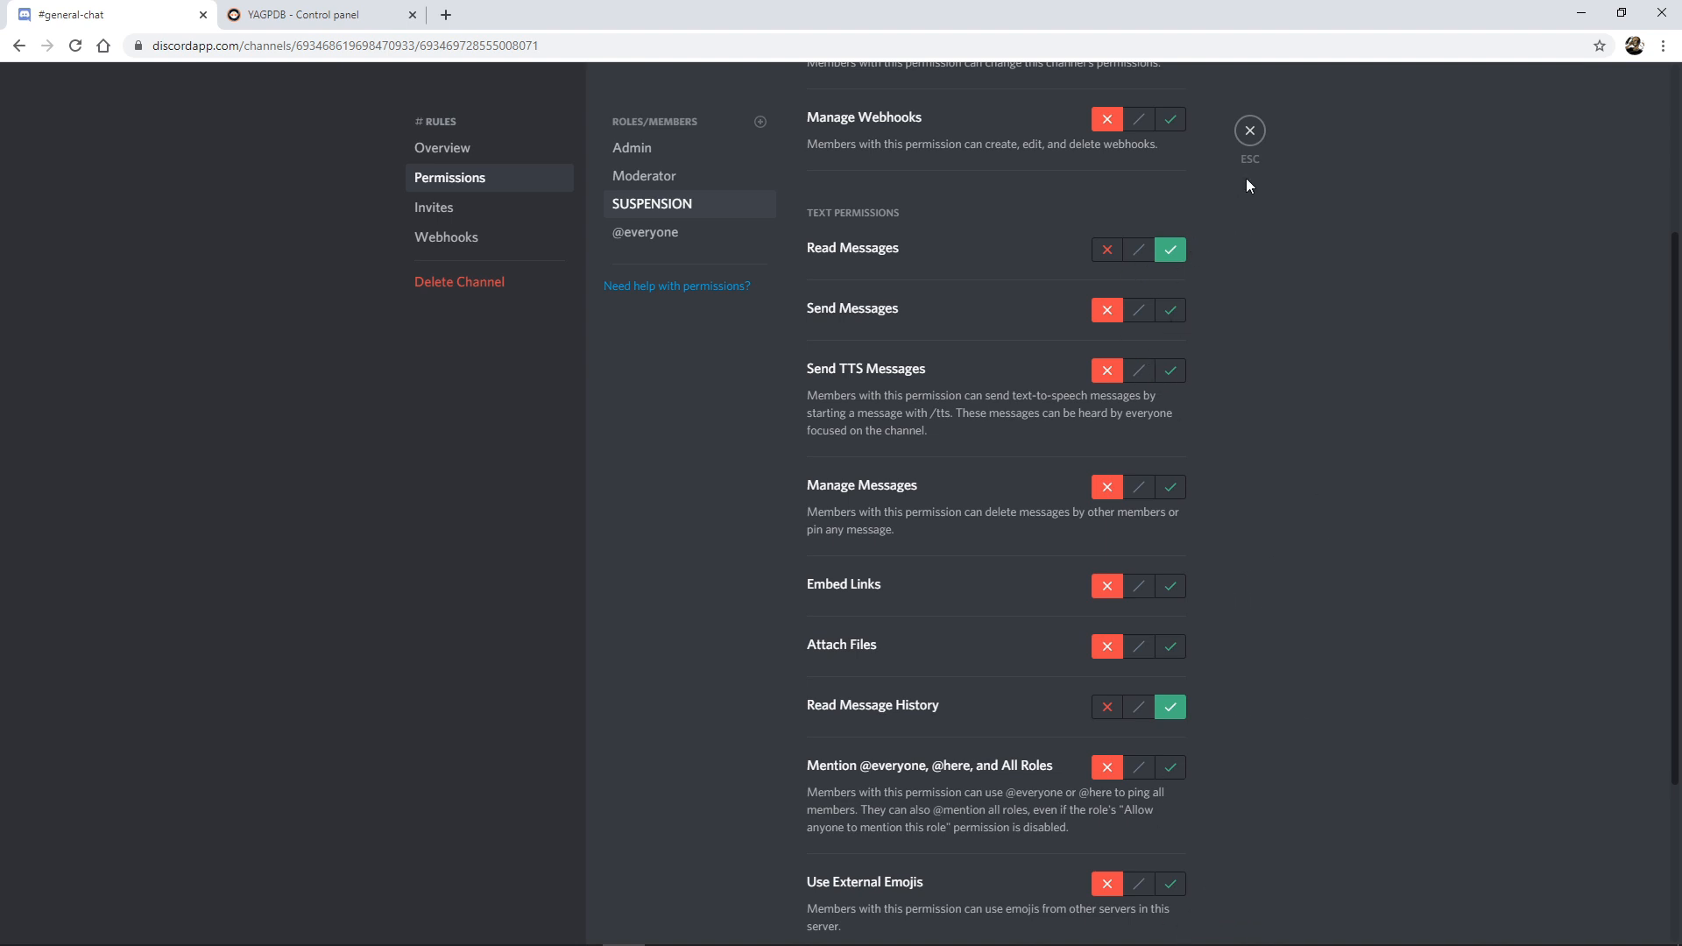
scroll(1190, 550, down, 3)
scroll(1191, 513, up, 5)
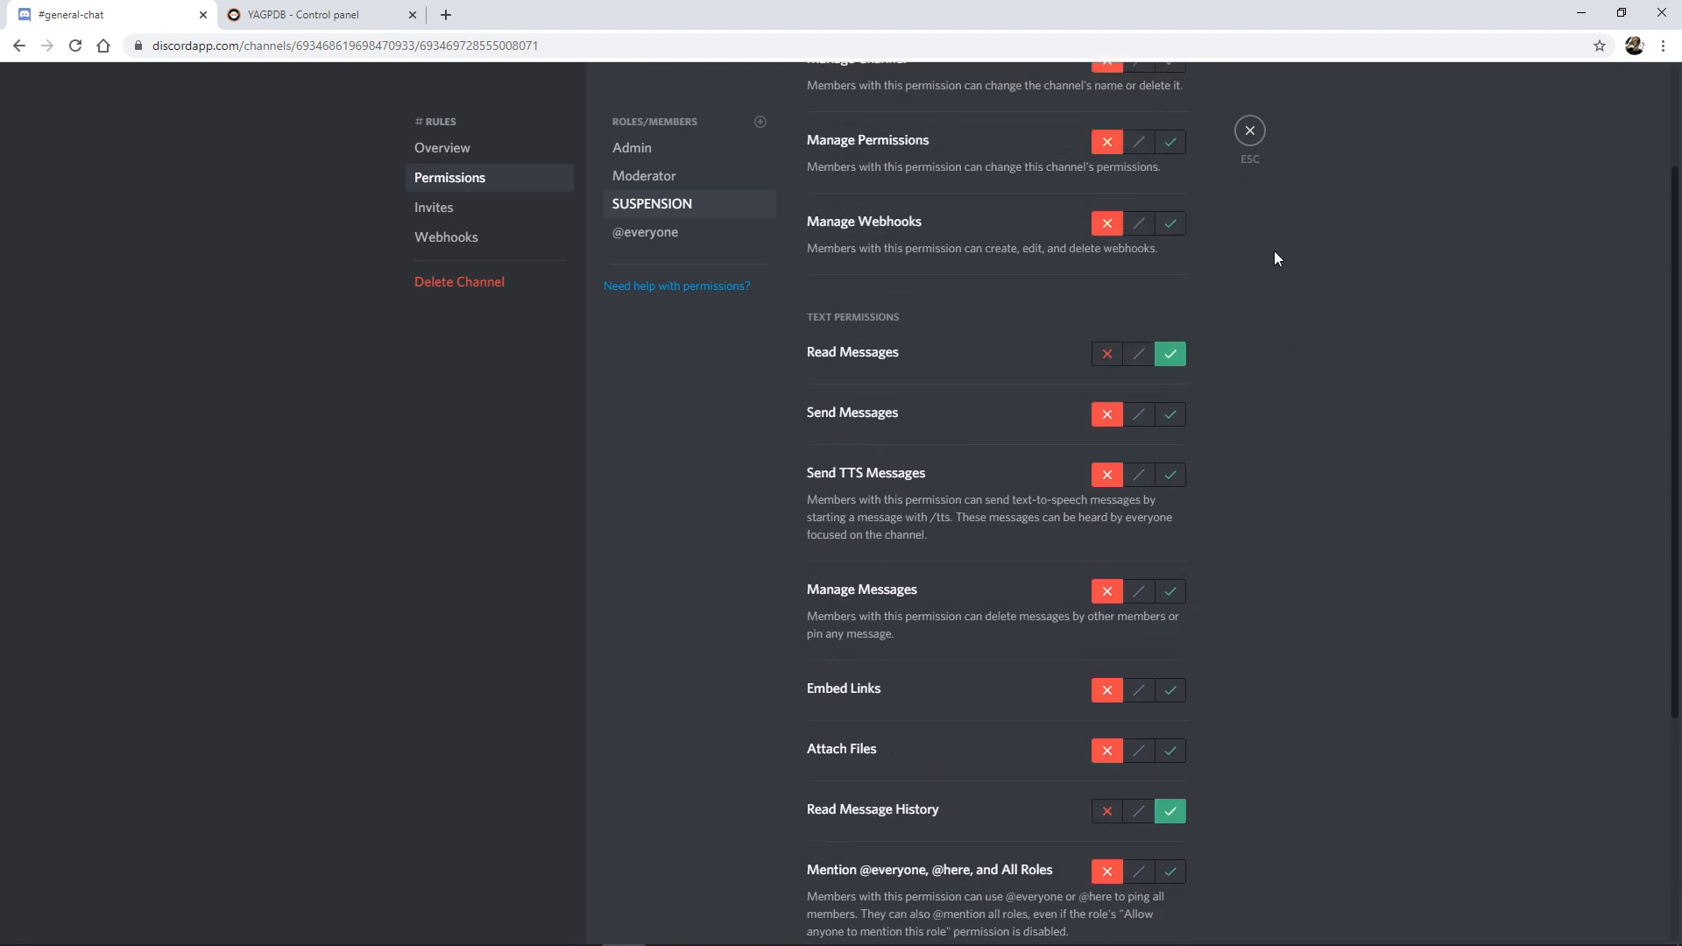
Leave the rules channel's settings and create a category named Server Ticket, placing it directly above the Text Channels category.
click(1241, 136)
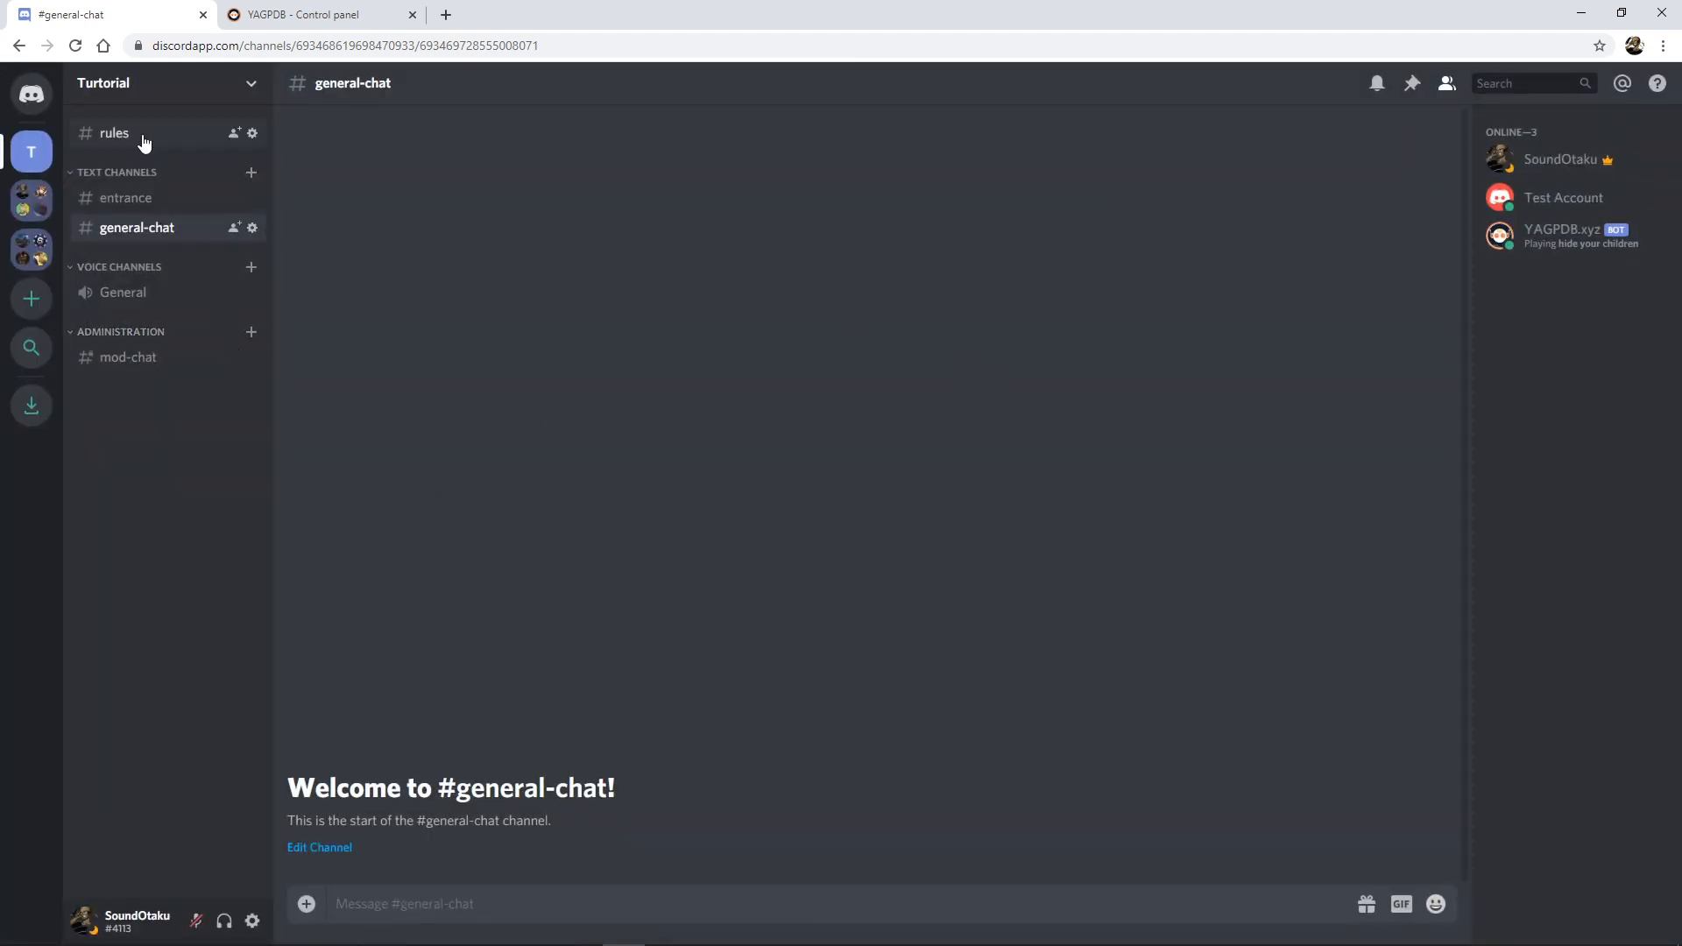
click(250, 79)
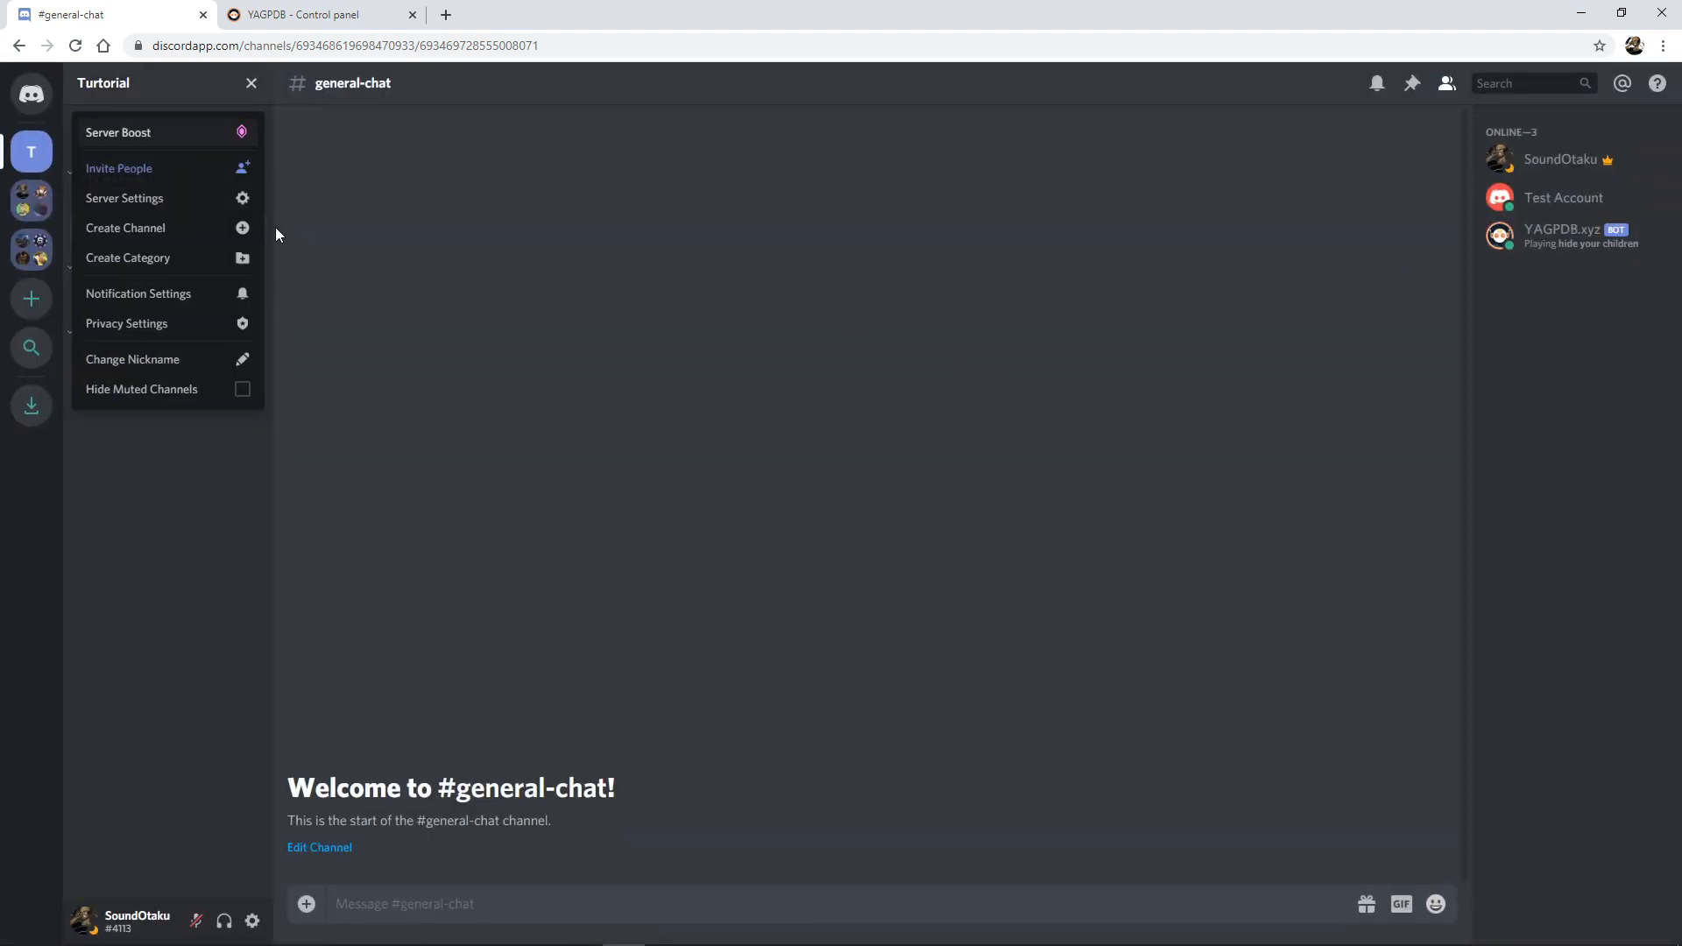
click(139, 261)
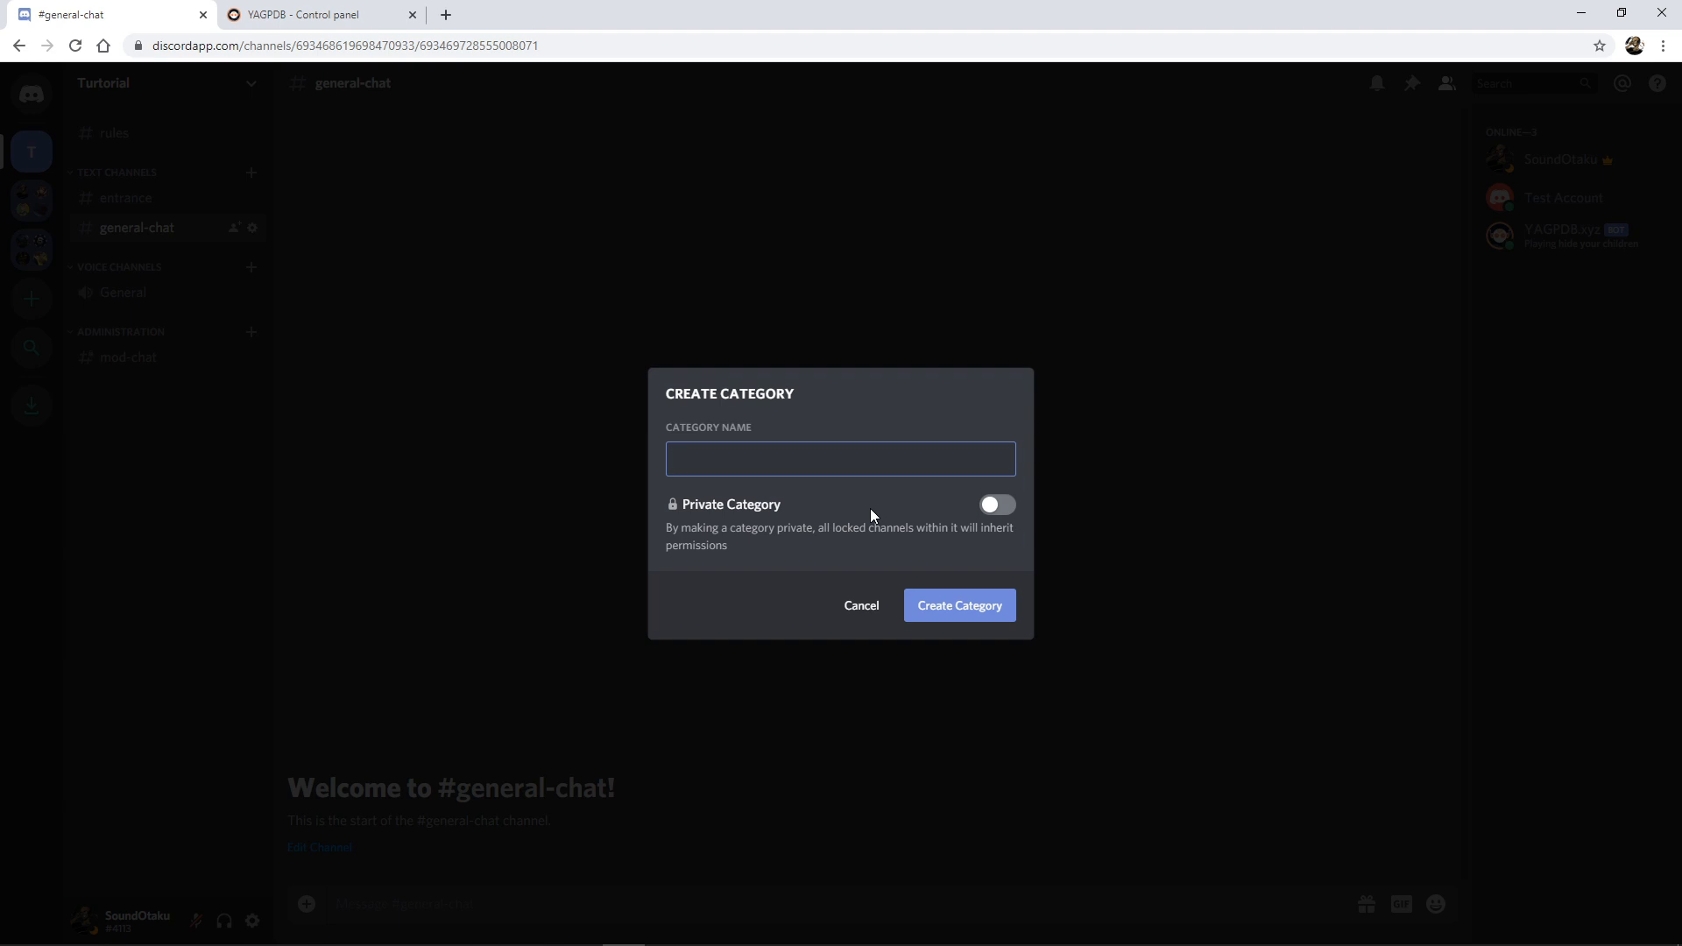
text(Server Ticket)
click(974, 606)
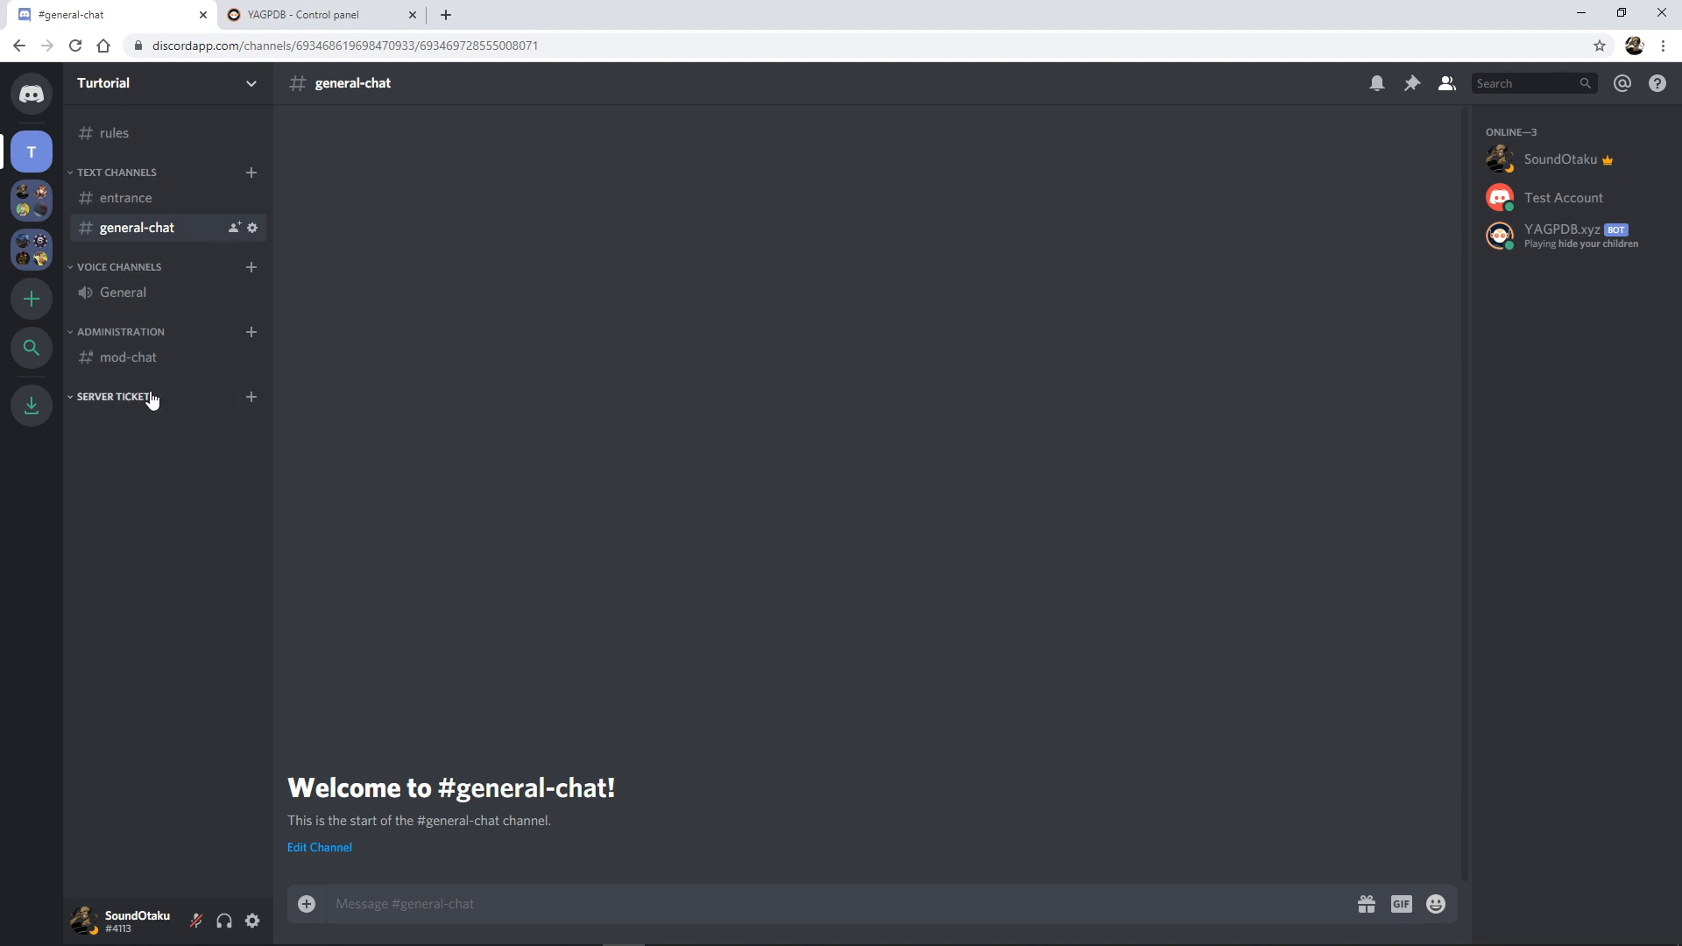
drag(139, 386, 159, 155)
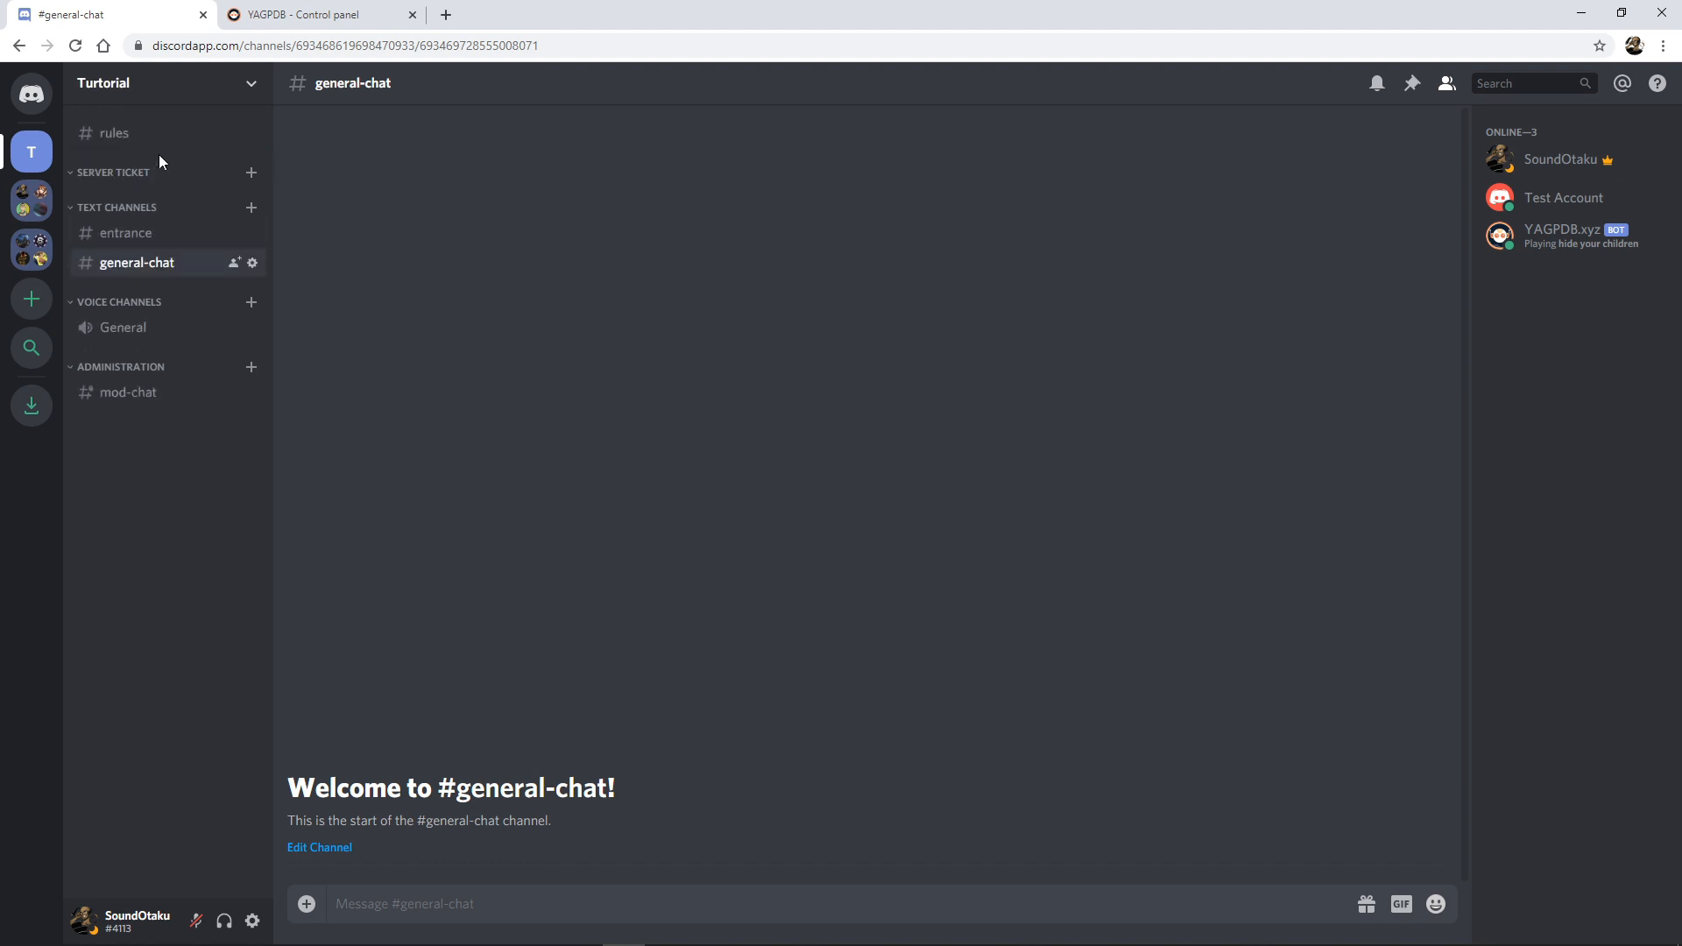
Add the Admin, Moderator and SUSPENSION roles to the Server Ticket category's permissions.
right_click(125, 172)
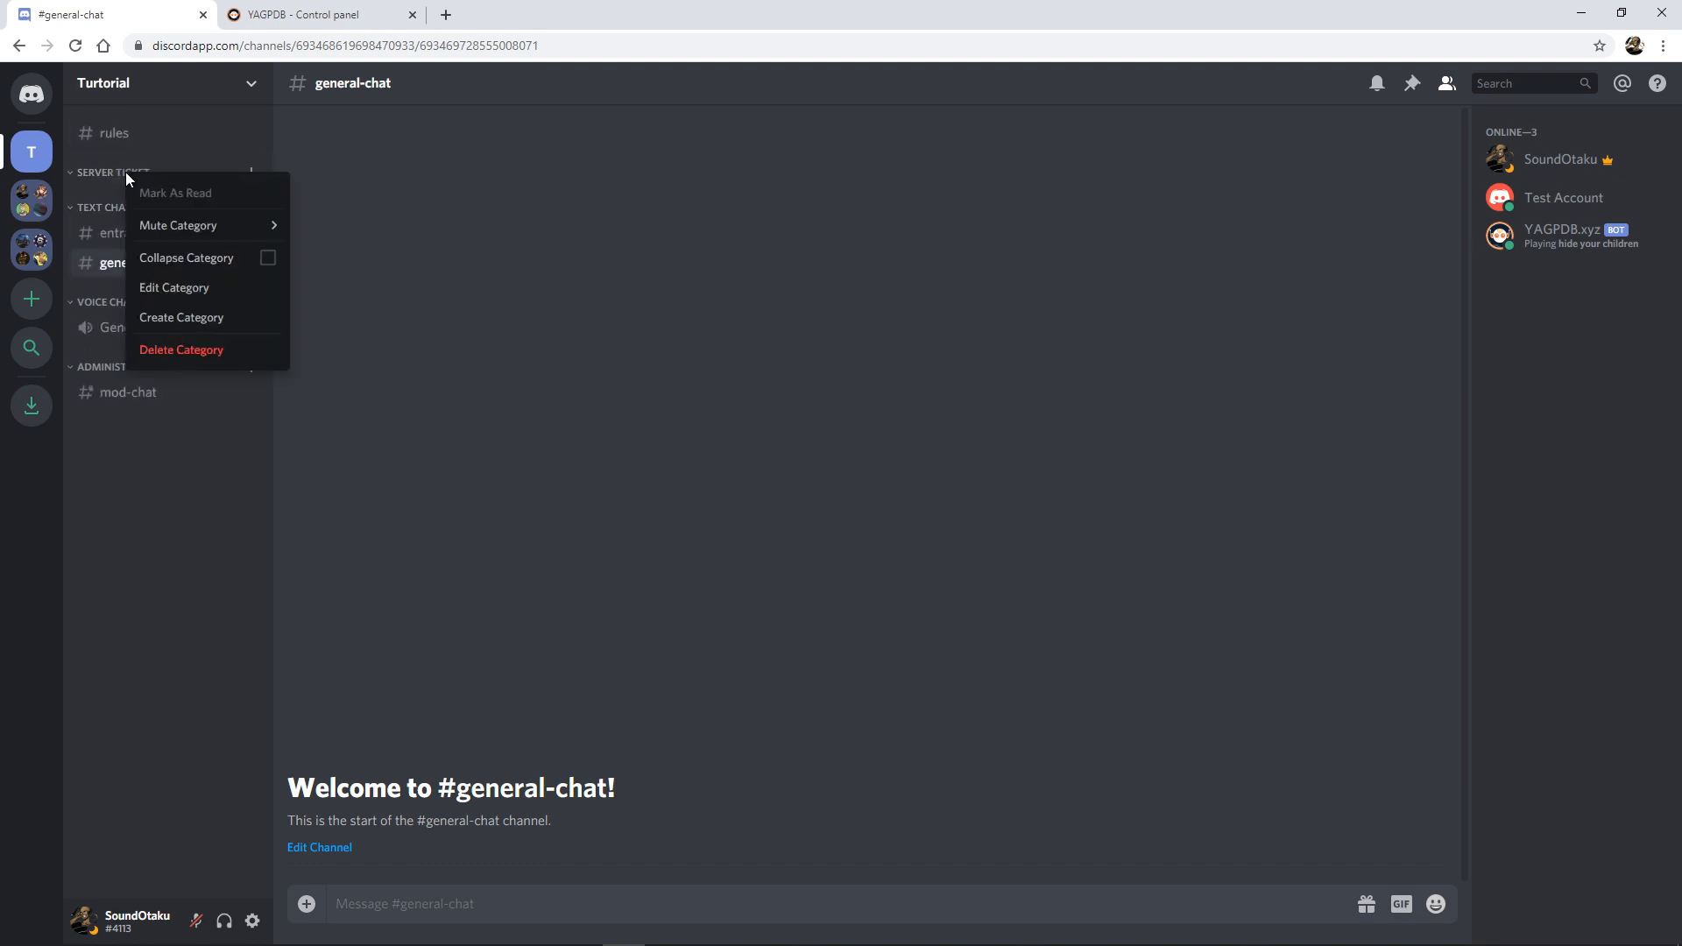
click(191, 294)
click(491, 177)
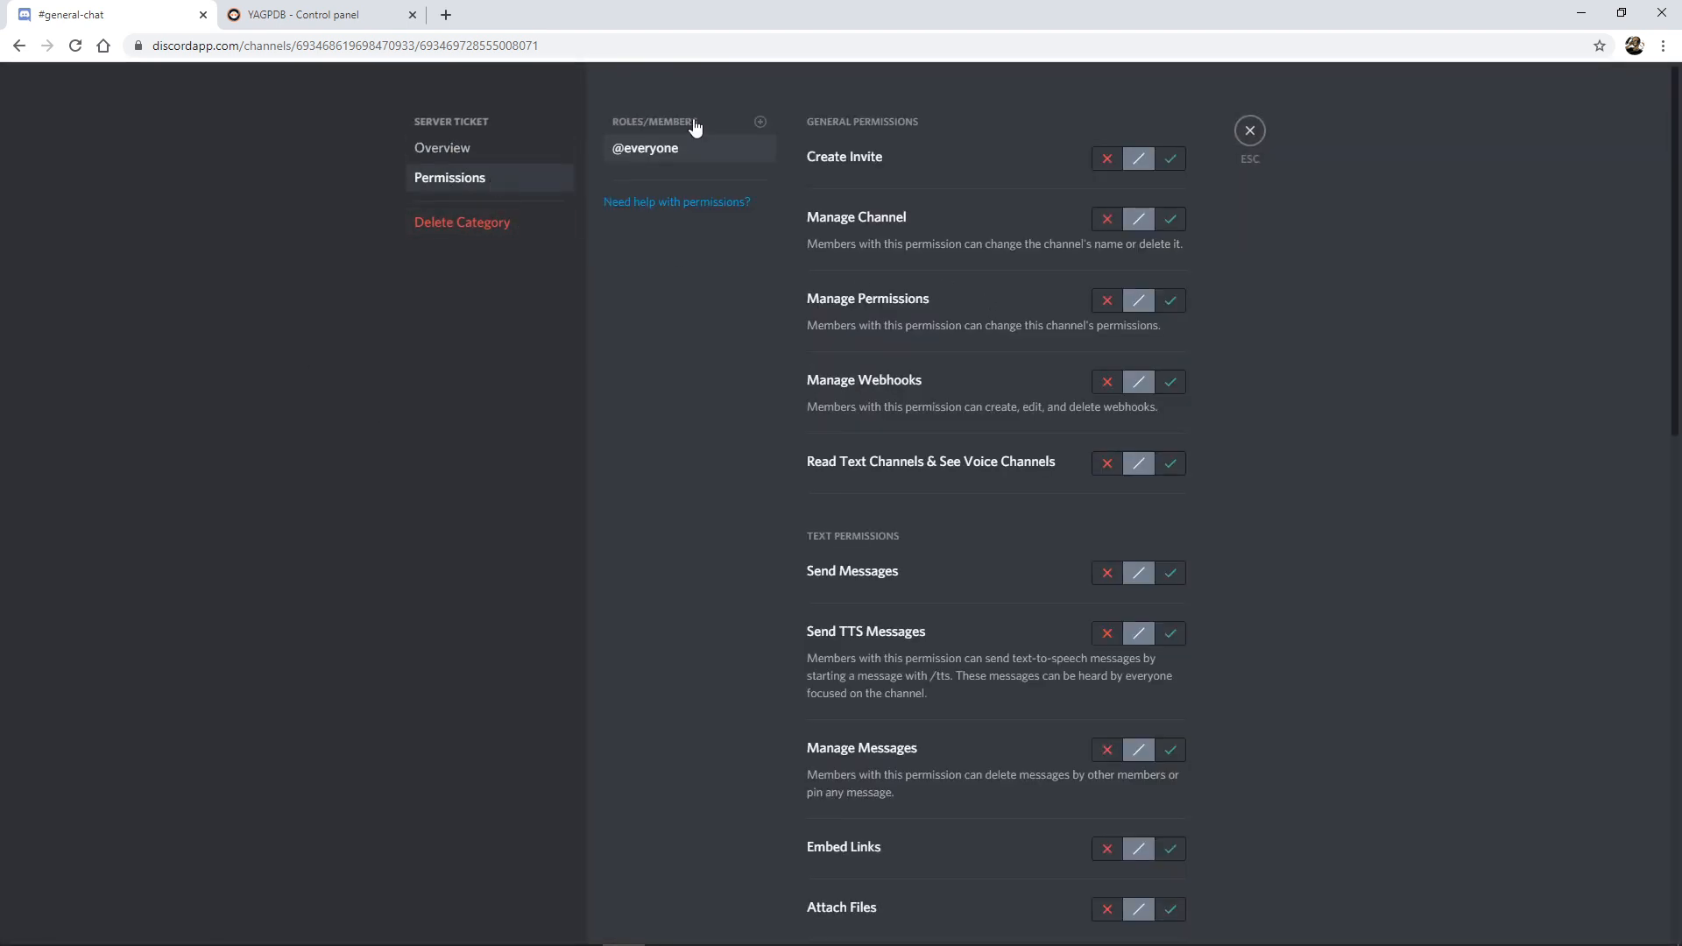
click(759, 123)
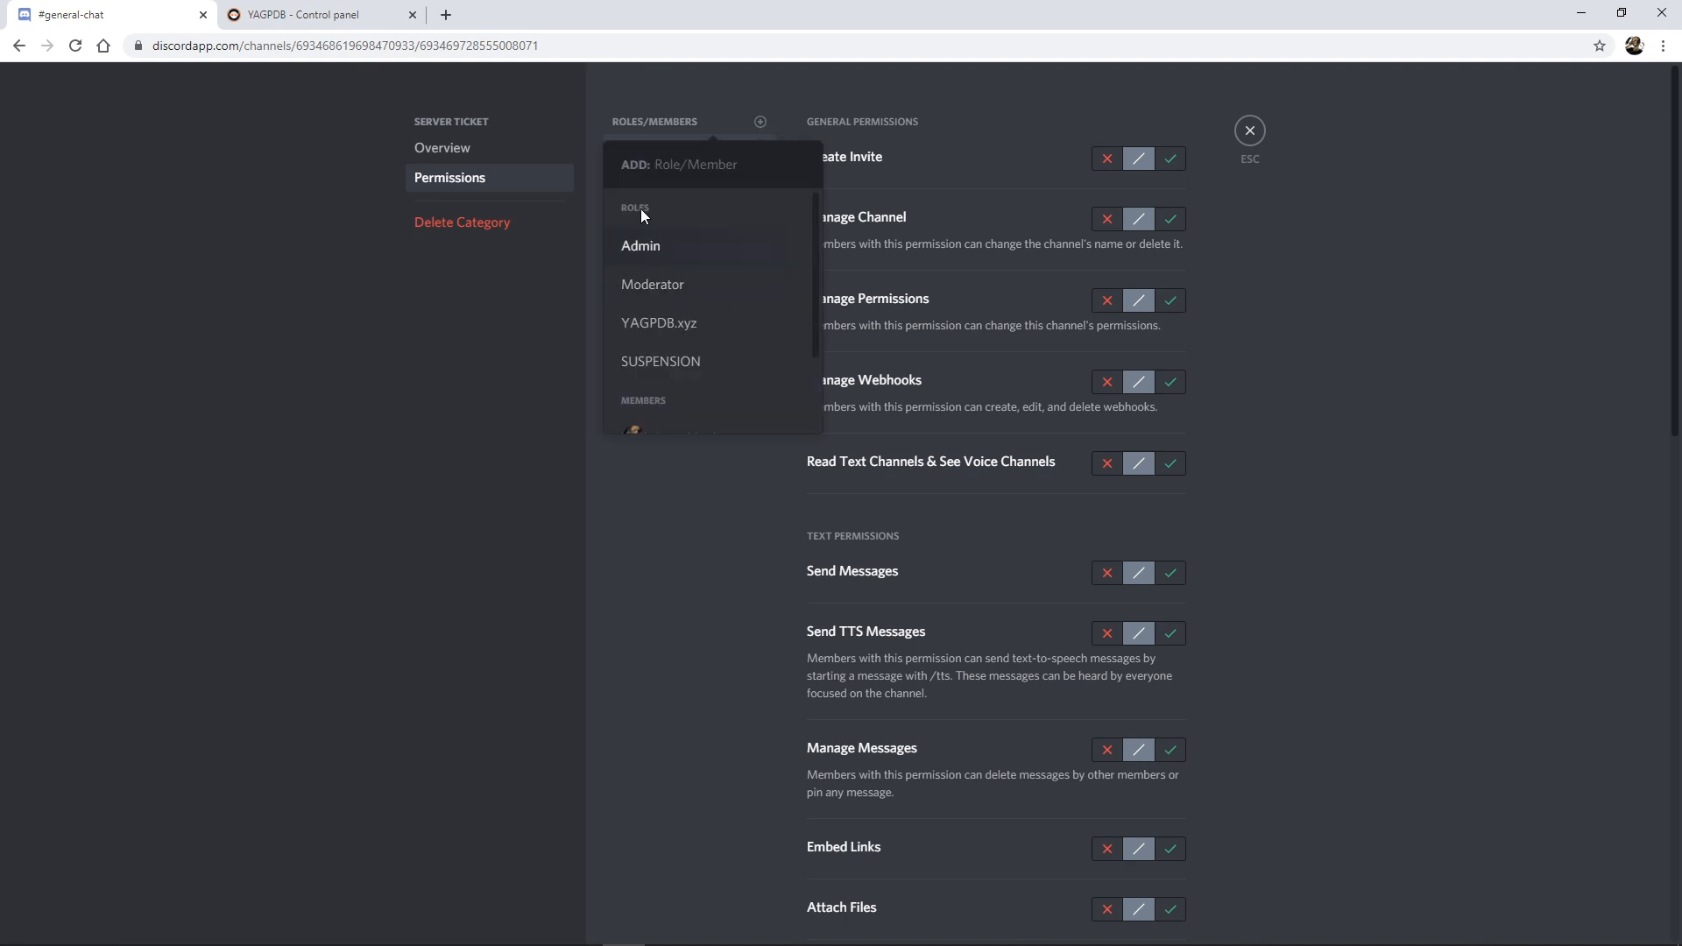
click(649, 243)
click(762, 127)
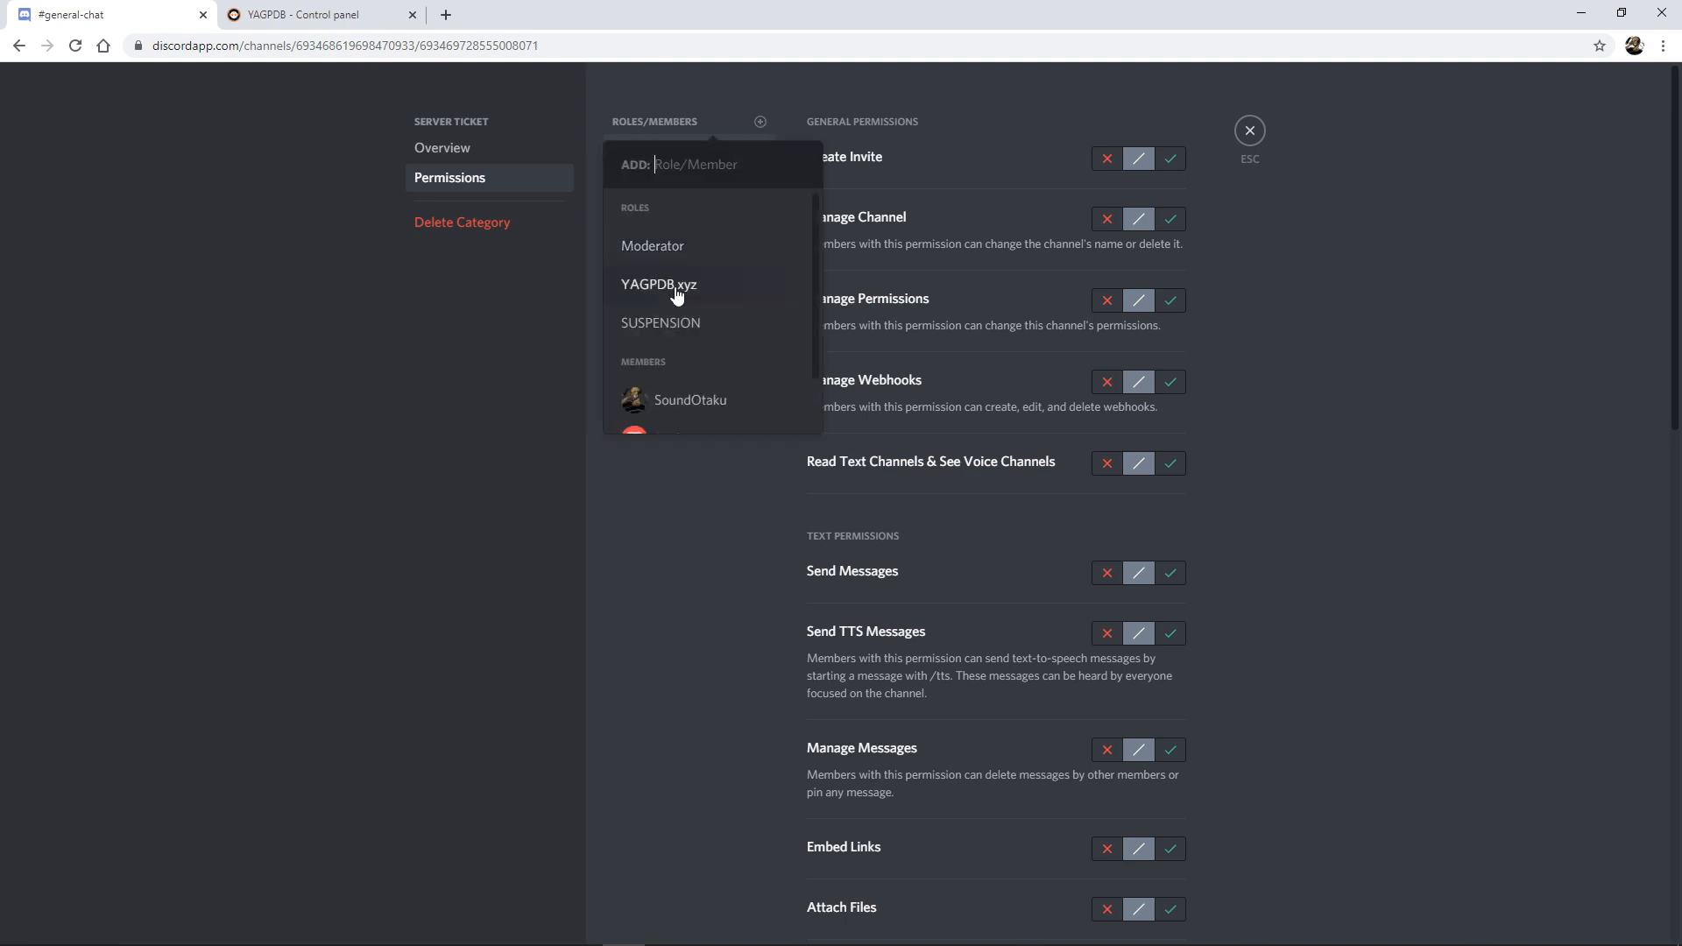
click(676, 240)
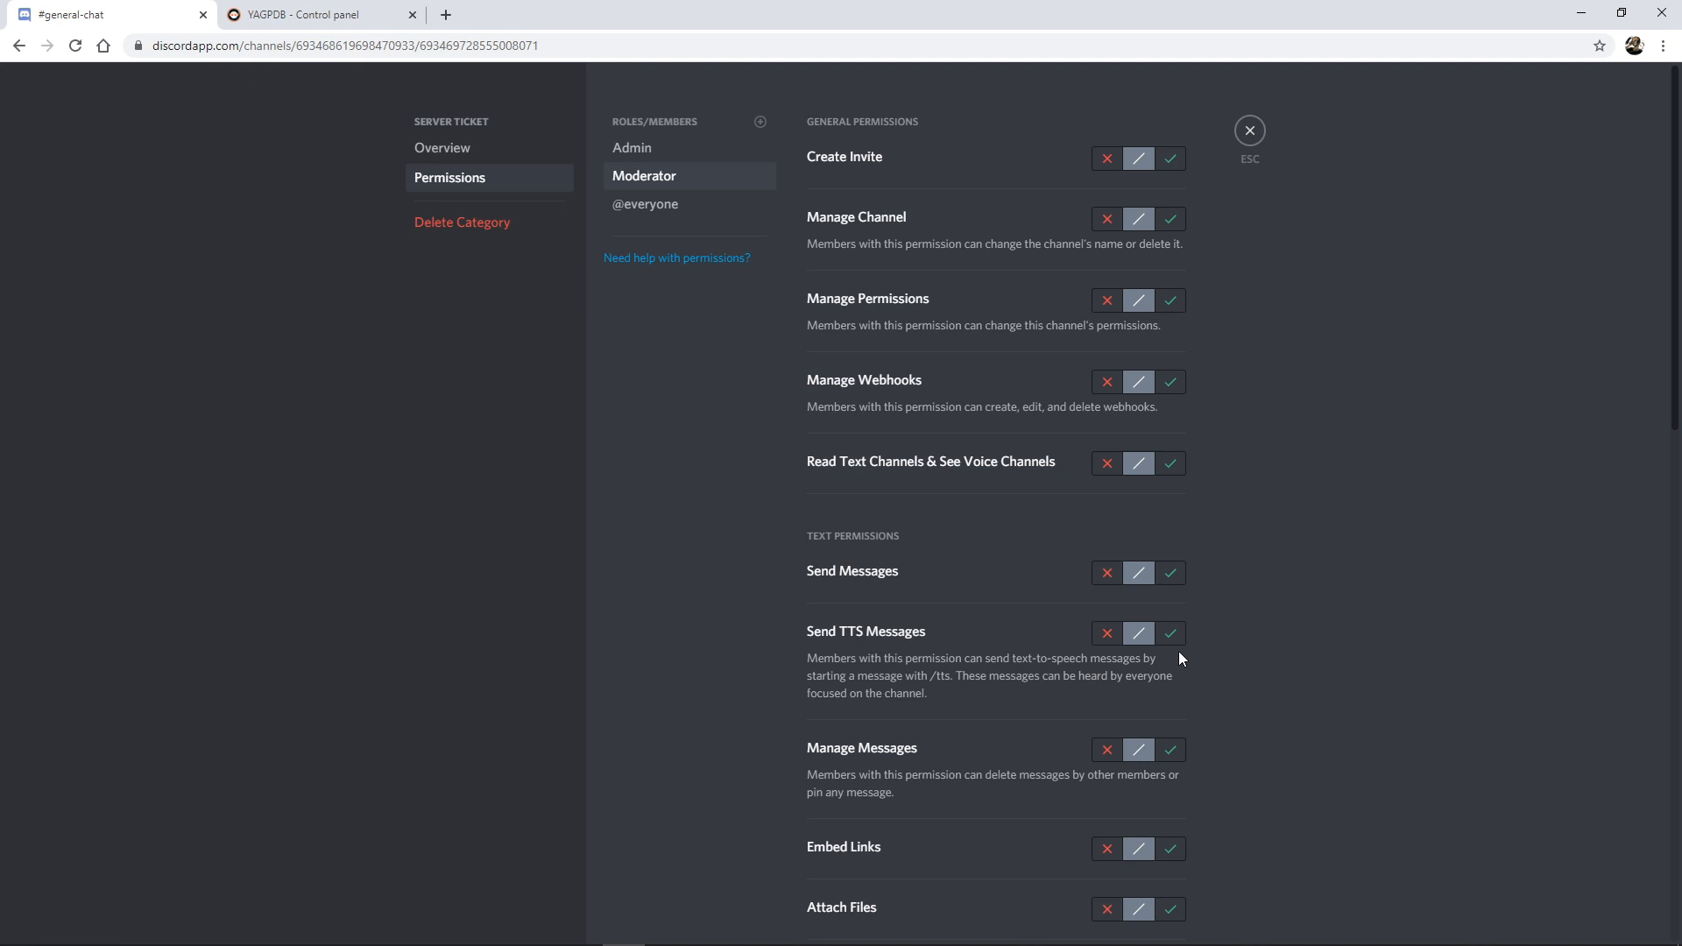
scroll(1175, 650, down, 9)
scroll(1174, 654, up, 6)
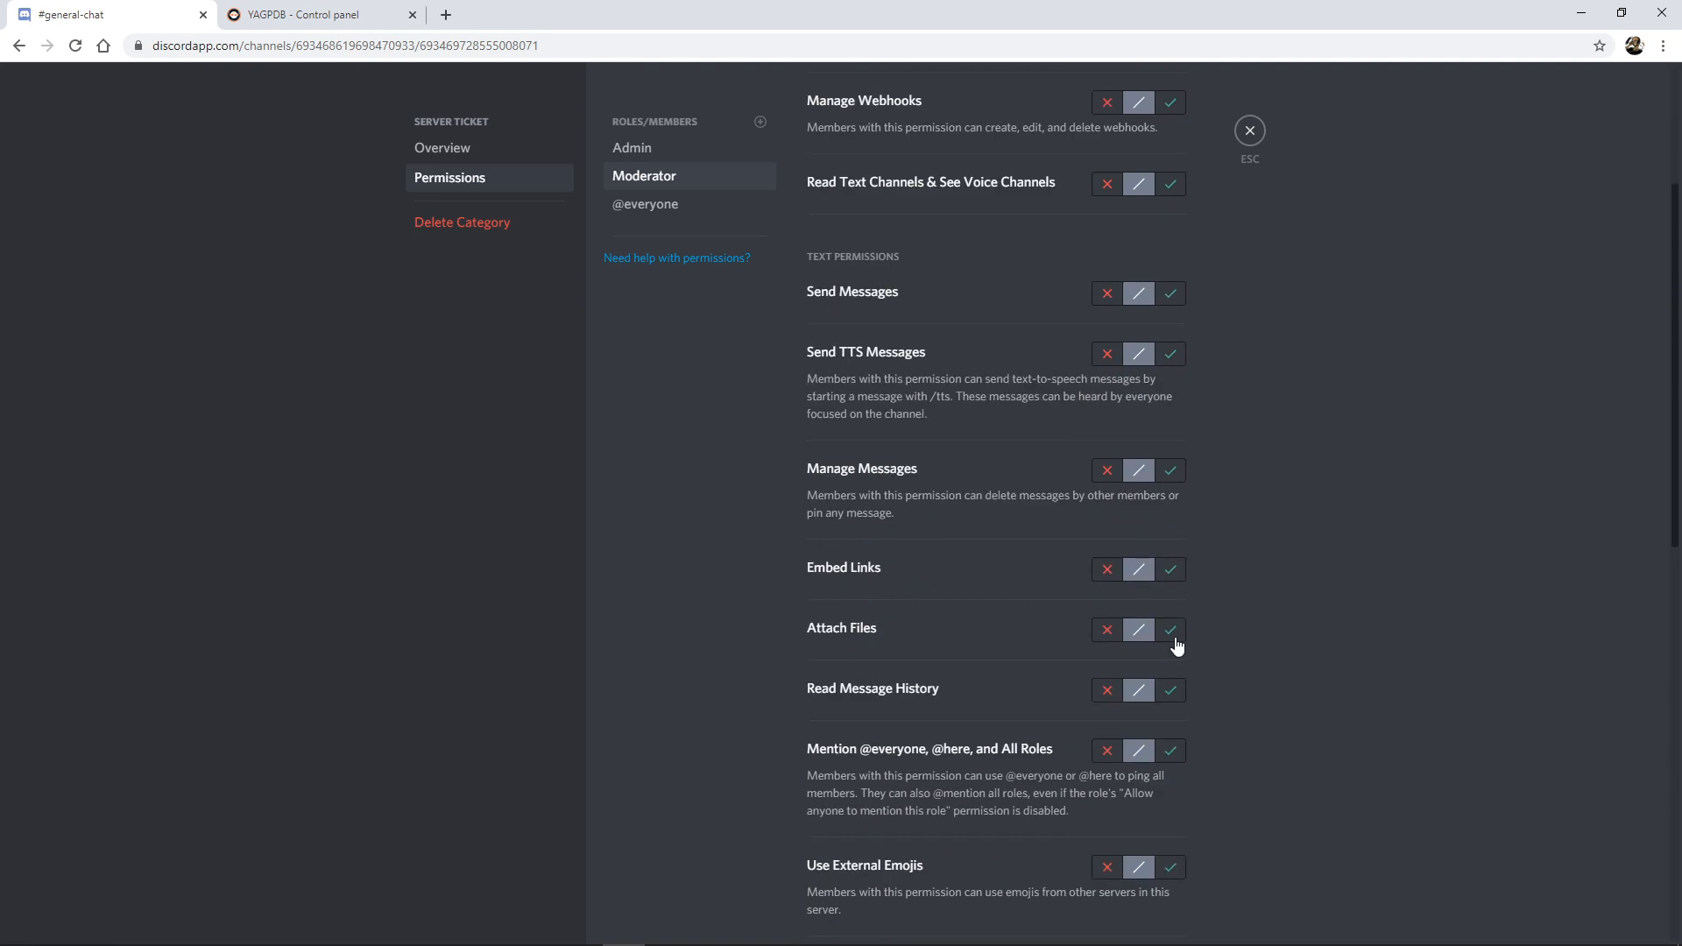
scroll(1175, 641, up, 3)
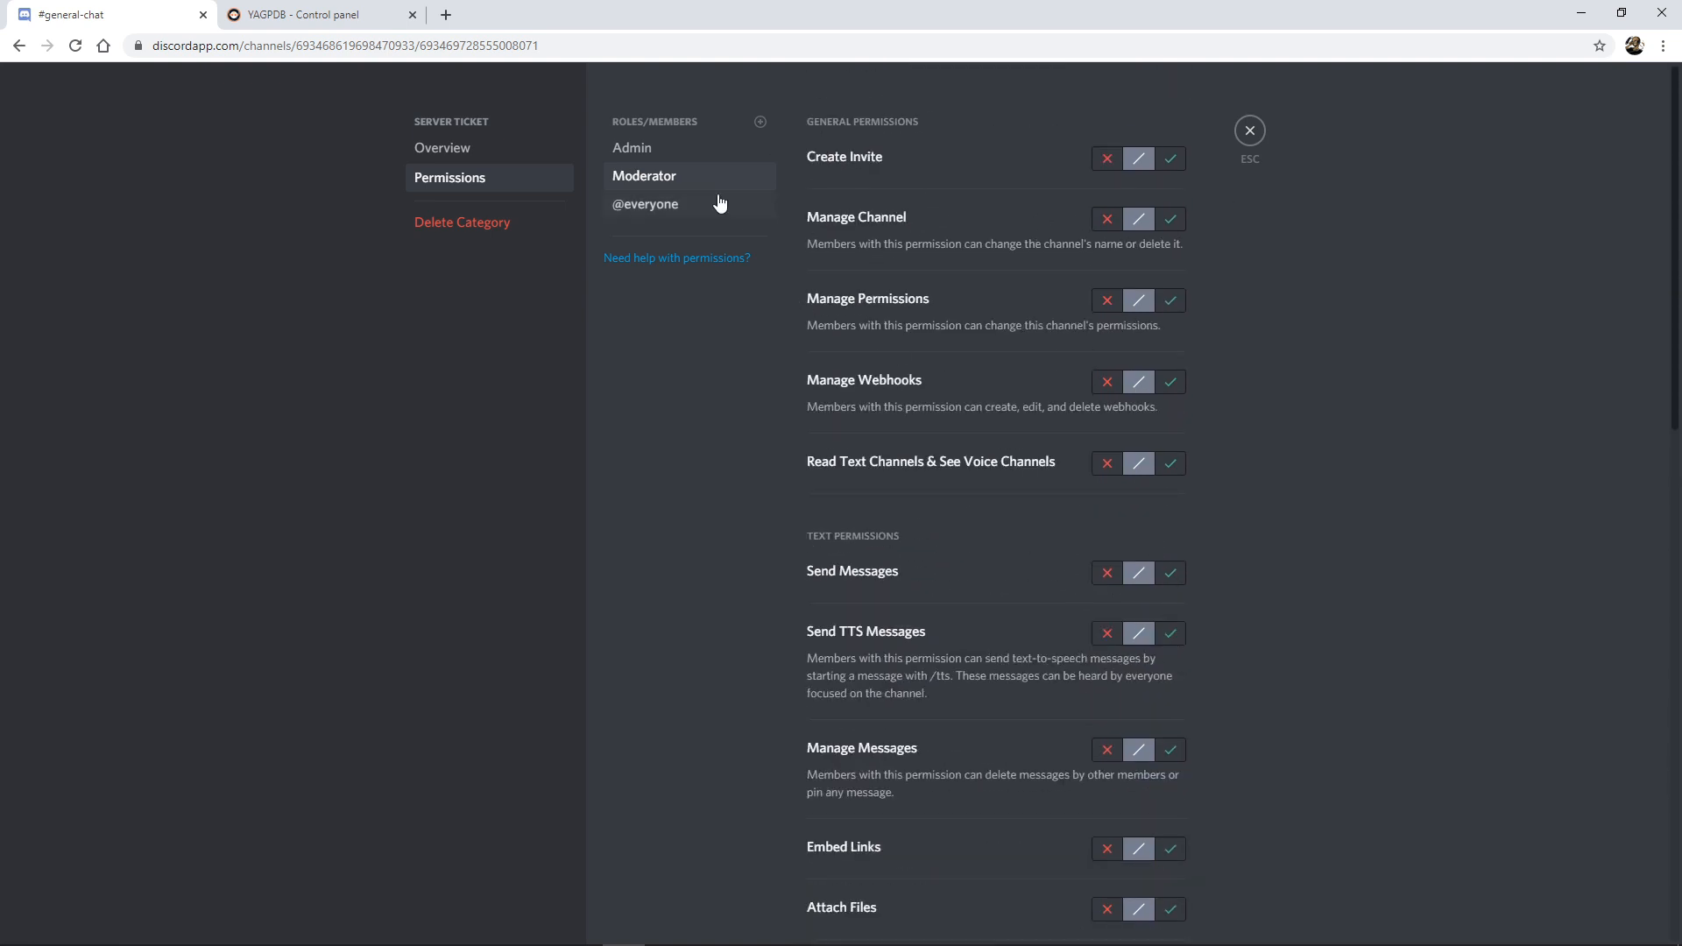
click(759, 122)
click(683, 286)
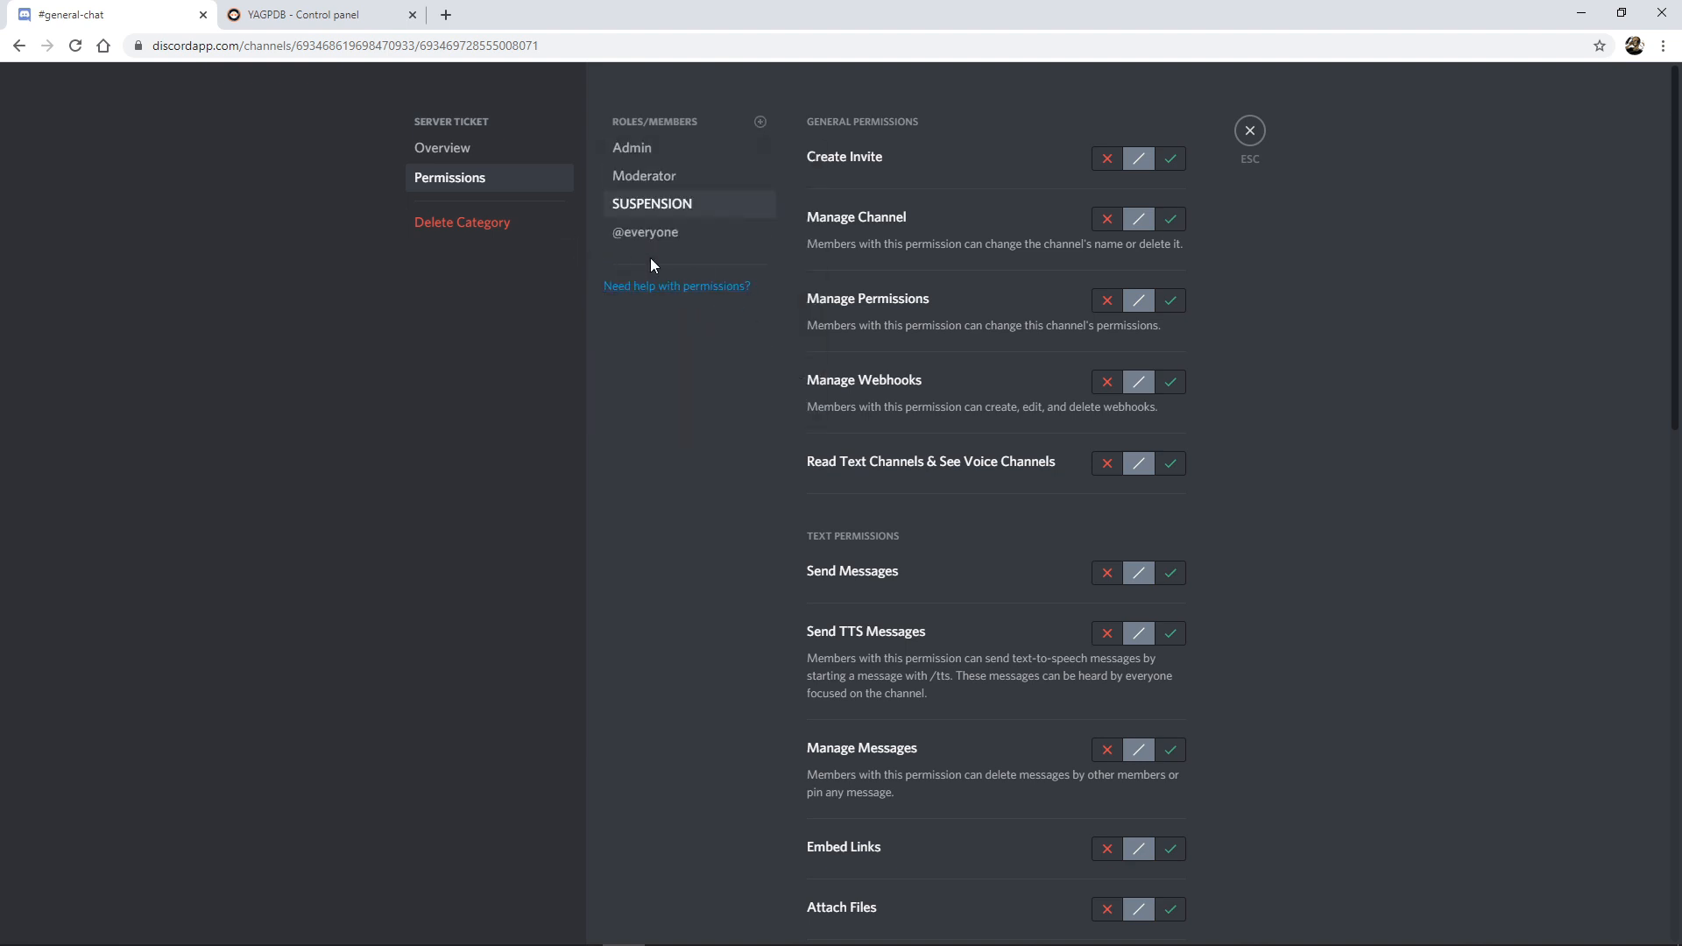
click(673, 233)
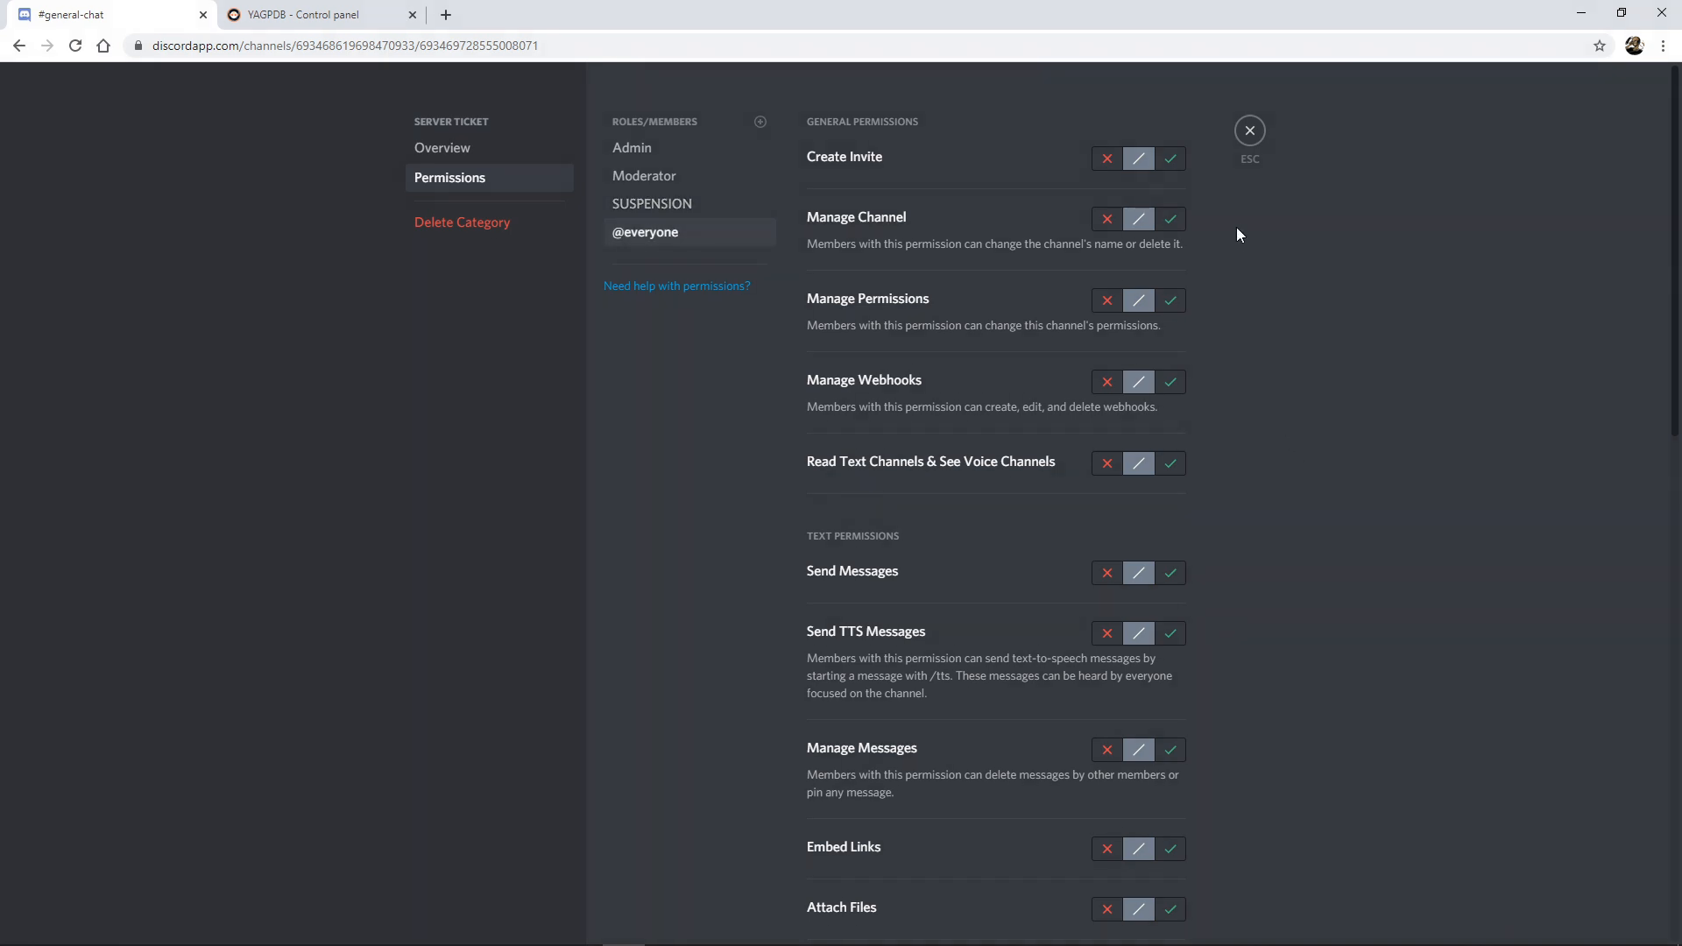
click(1107, 159)
click(1107, 220)
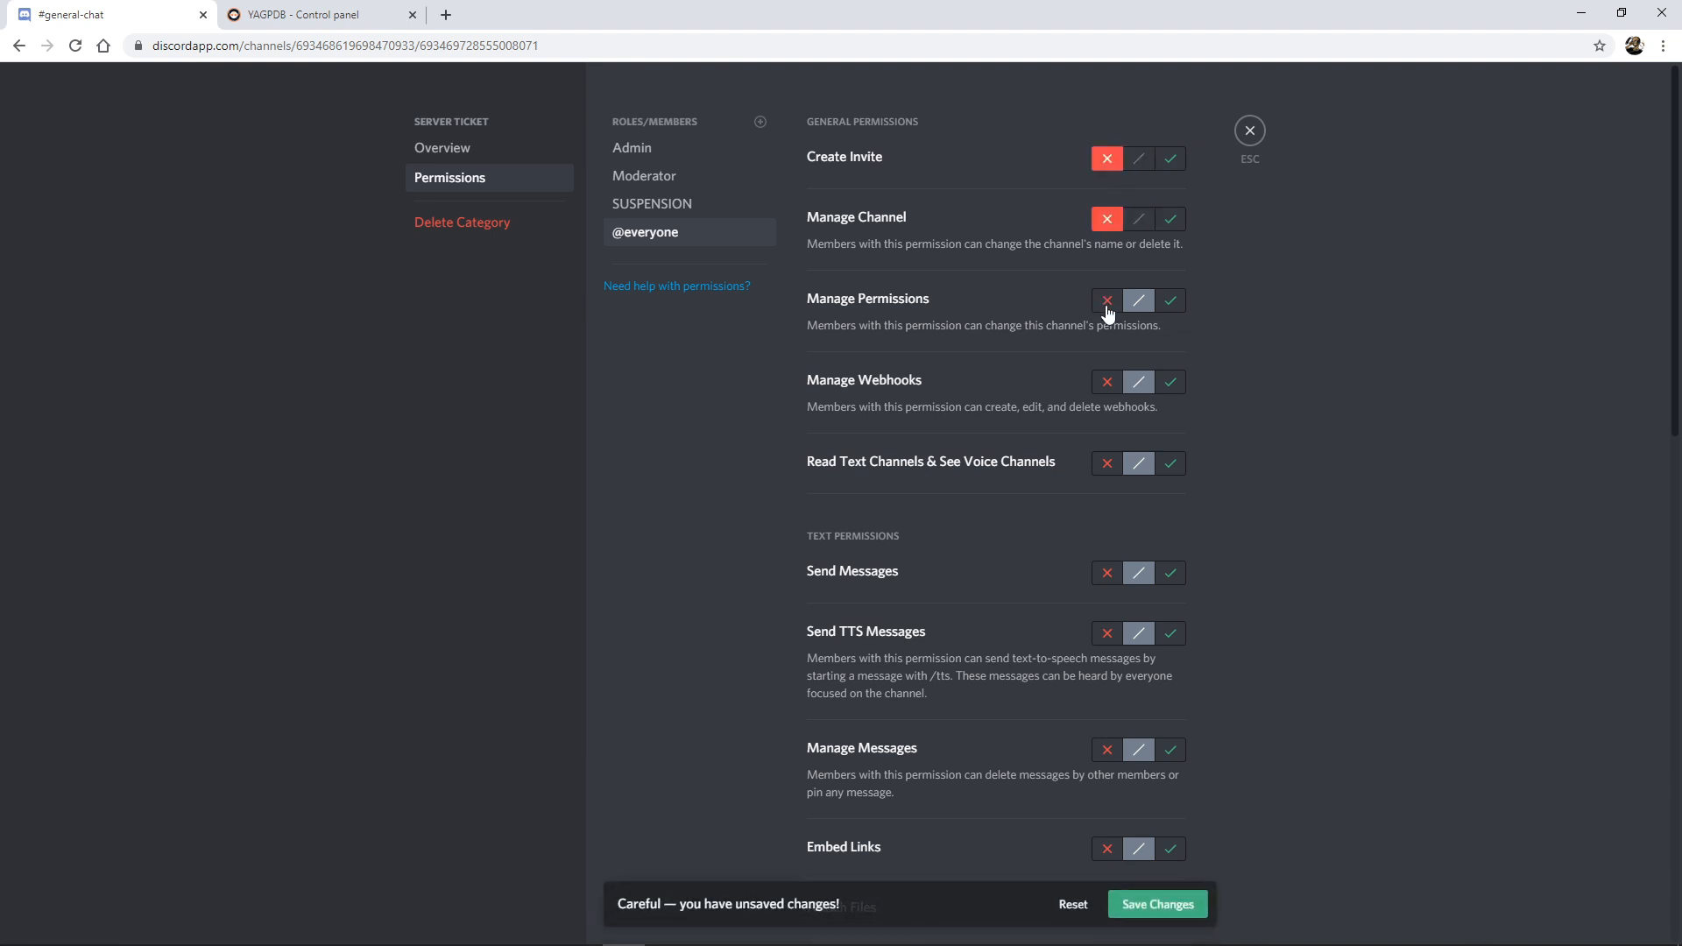
click(1107, 302)
click(1108, 383)
click(1107, 463)
scroll(1099, 430, down, 2)
click(1107, 397)
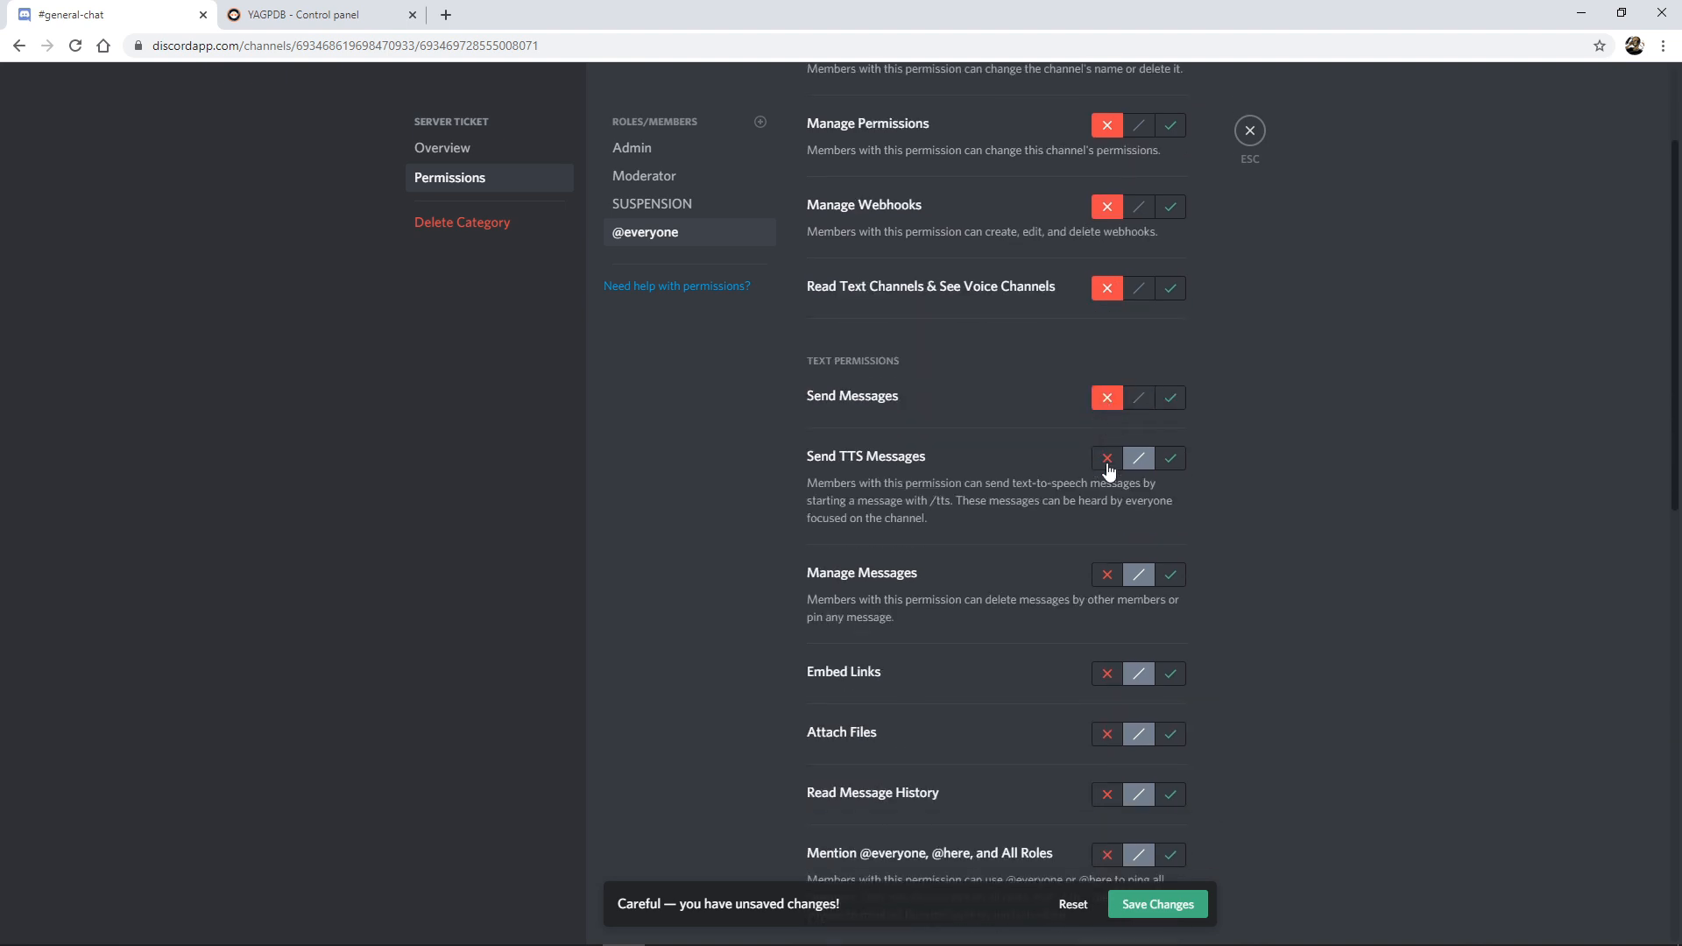
click(1107, 458)
scroll(1117, 569, down, 2)
click(1108, 400)
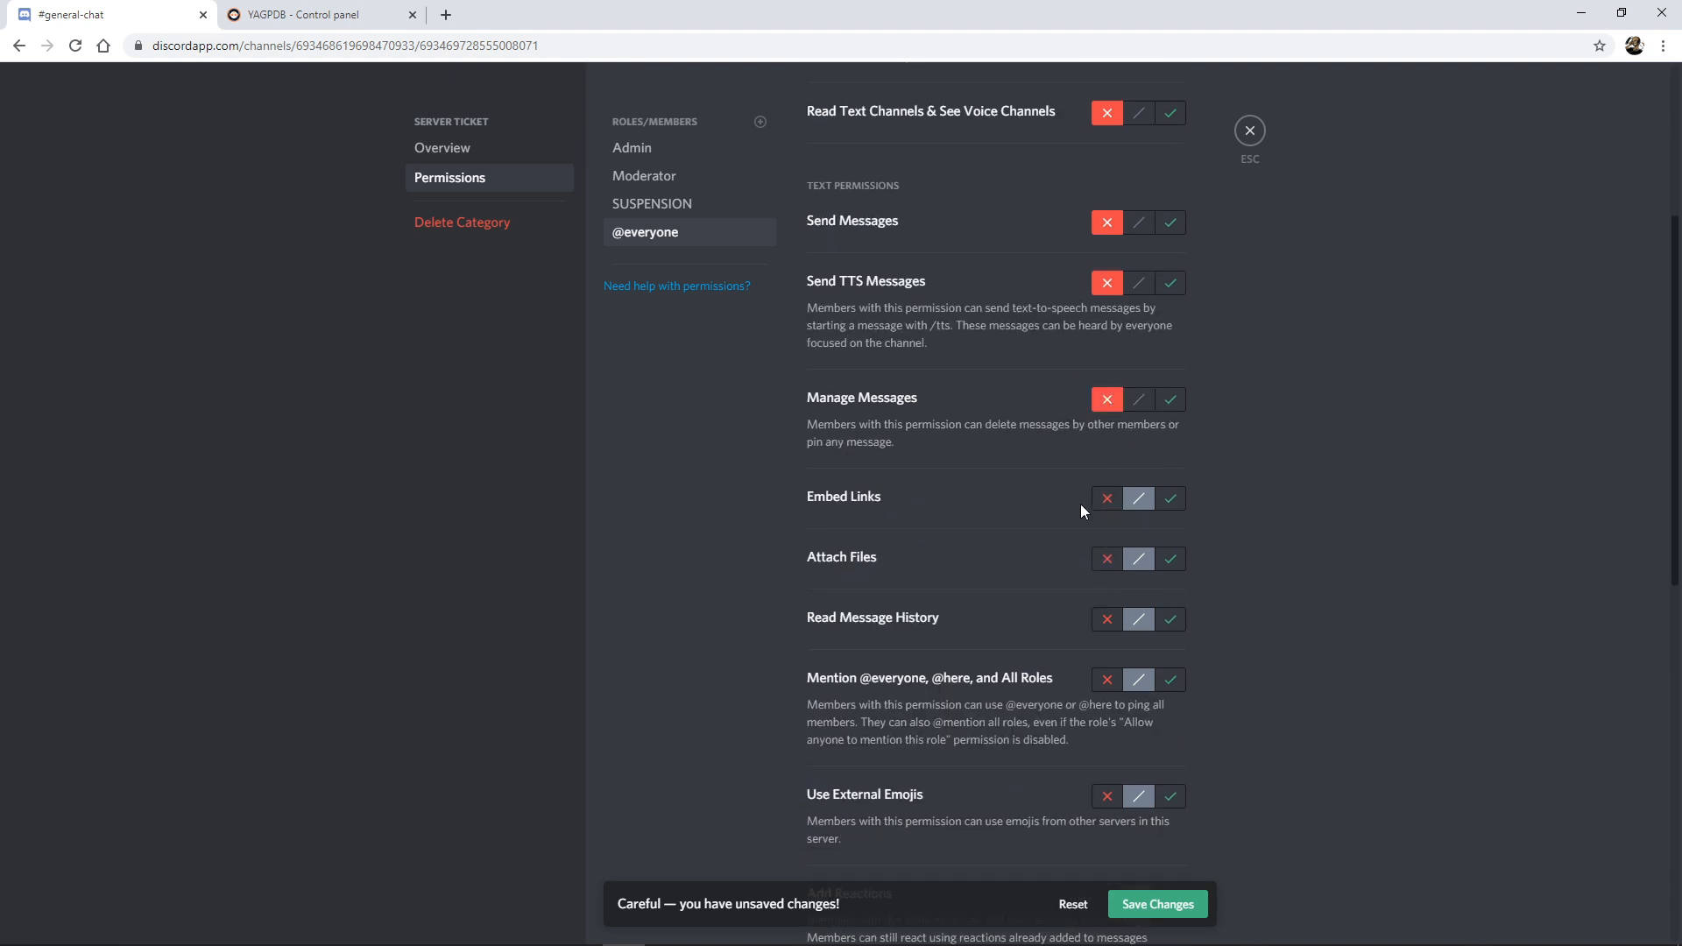
click(1106, 498)
click(1107, 558)
click(1108, 618)
scroll(1108, 619, down, 2)
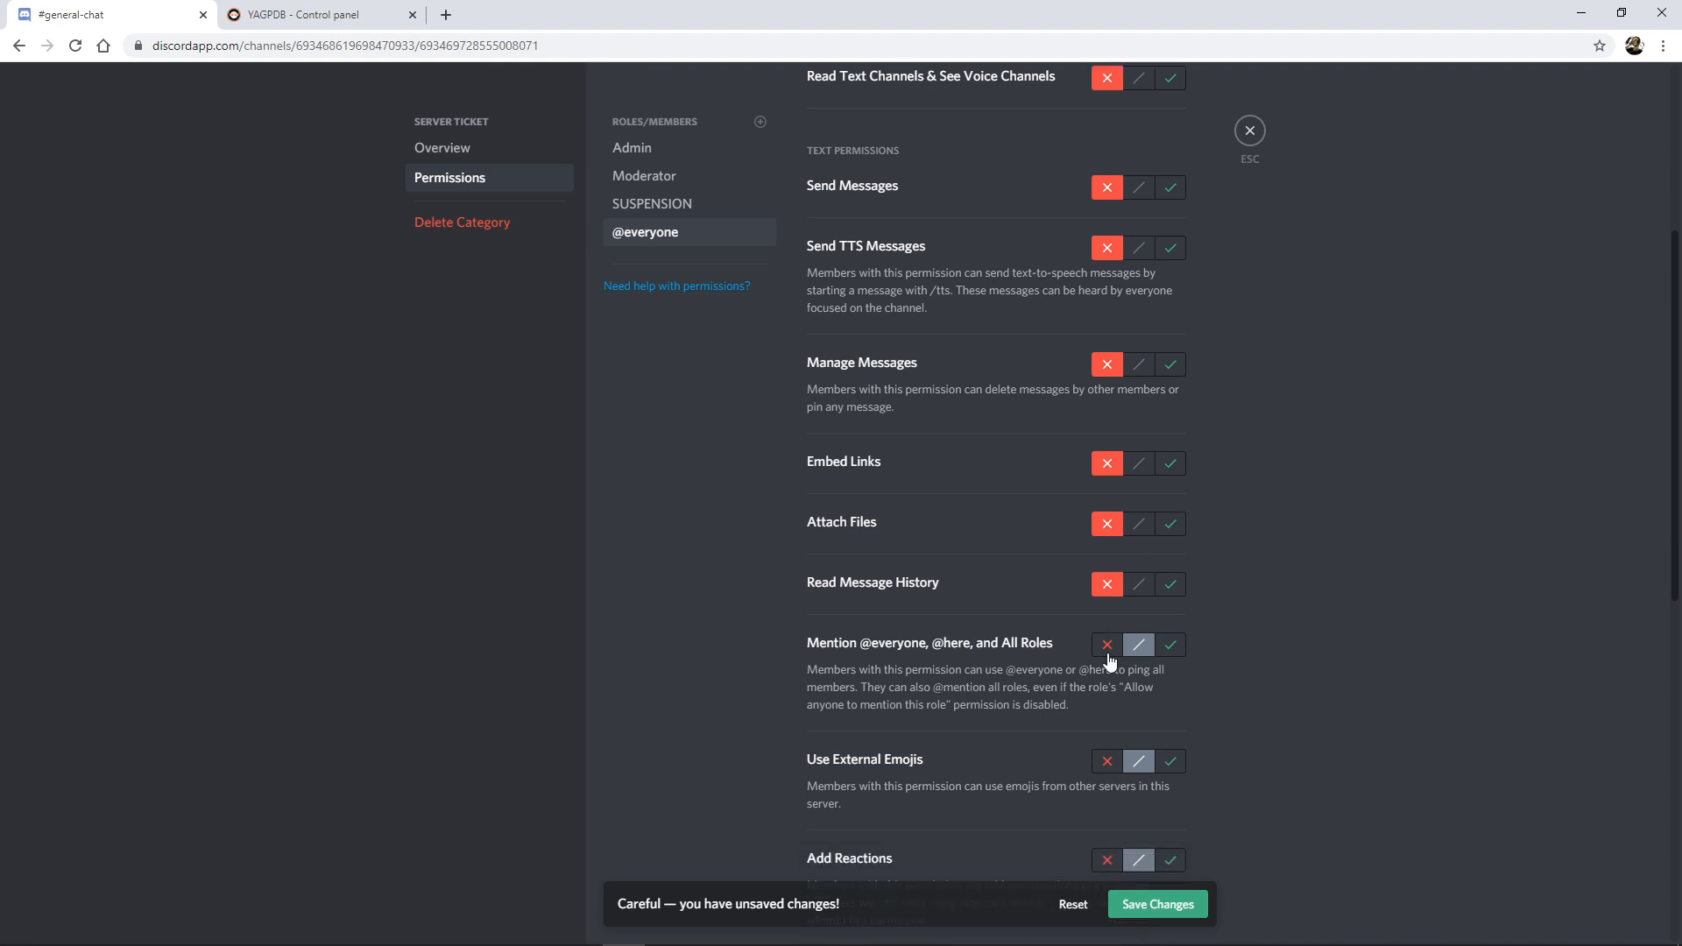
click(1107, 506)
click(1107, 623)
click(1107, 722)
scroll(1105, 681, down, 4)
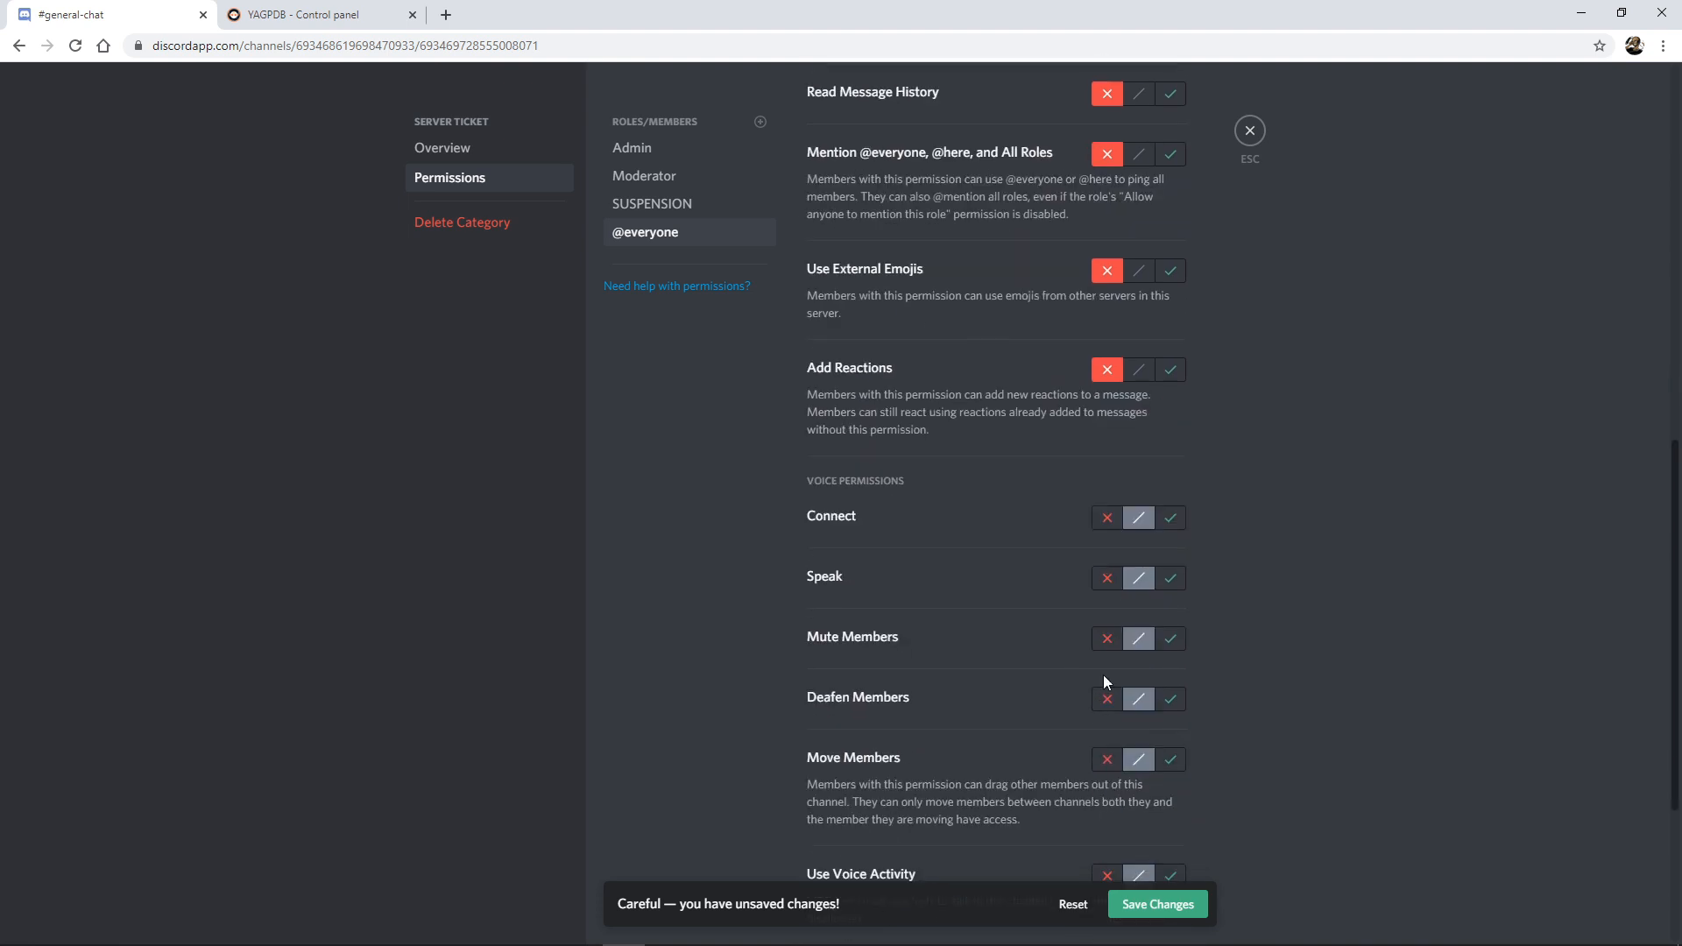
click(1107, 518)
click(1107, 578)
click(1107, 639)
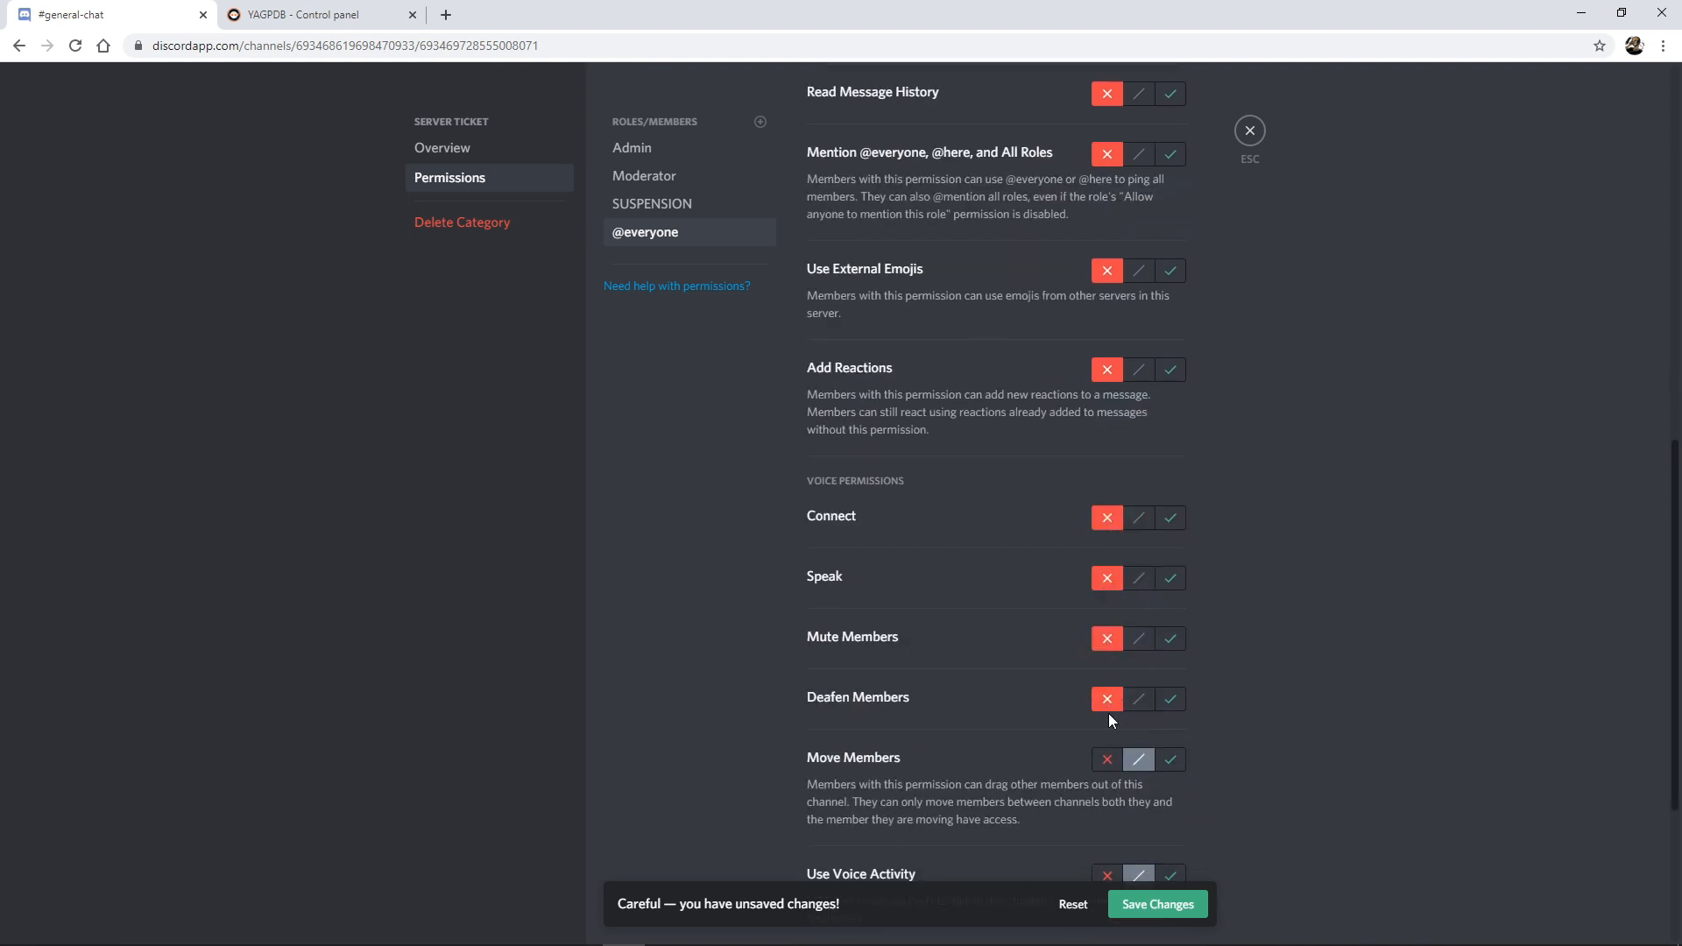
click(1109, 757)
scroll(1109, 727, down, 4)
click(1107, 572)
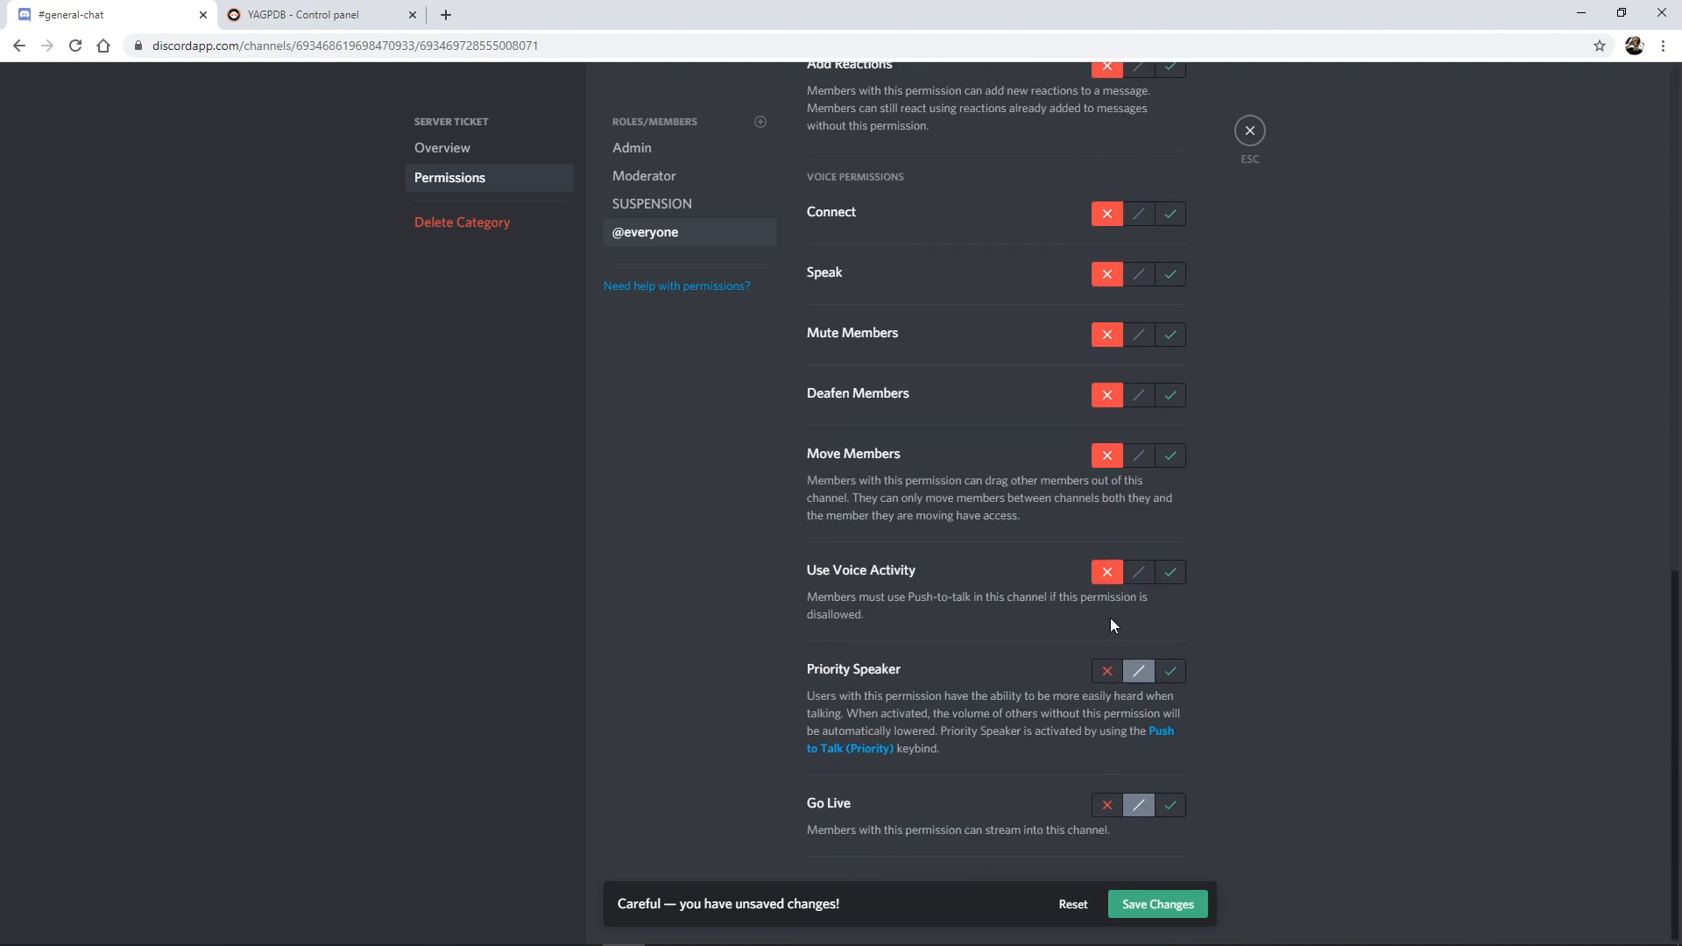
click(1107, 671)
click(1108, 808)
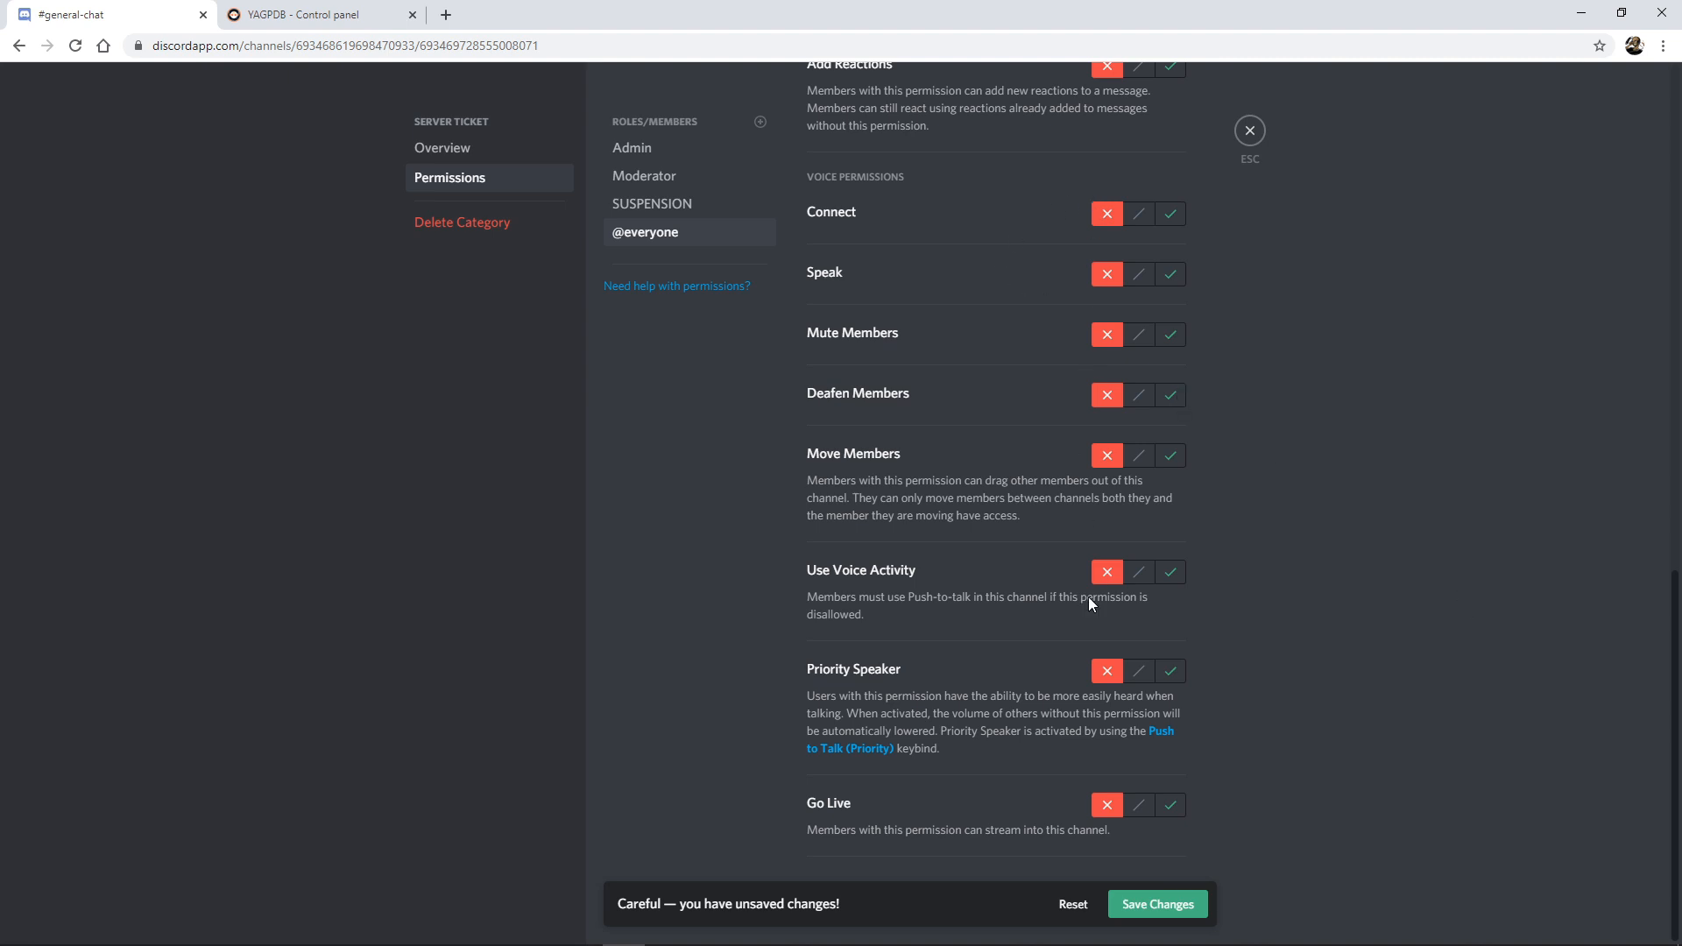
click(1157, 905)
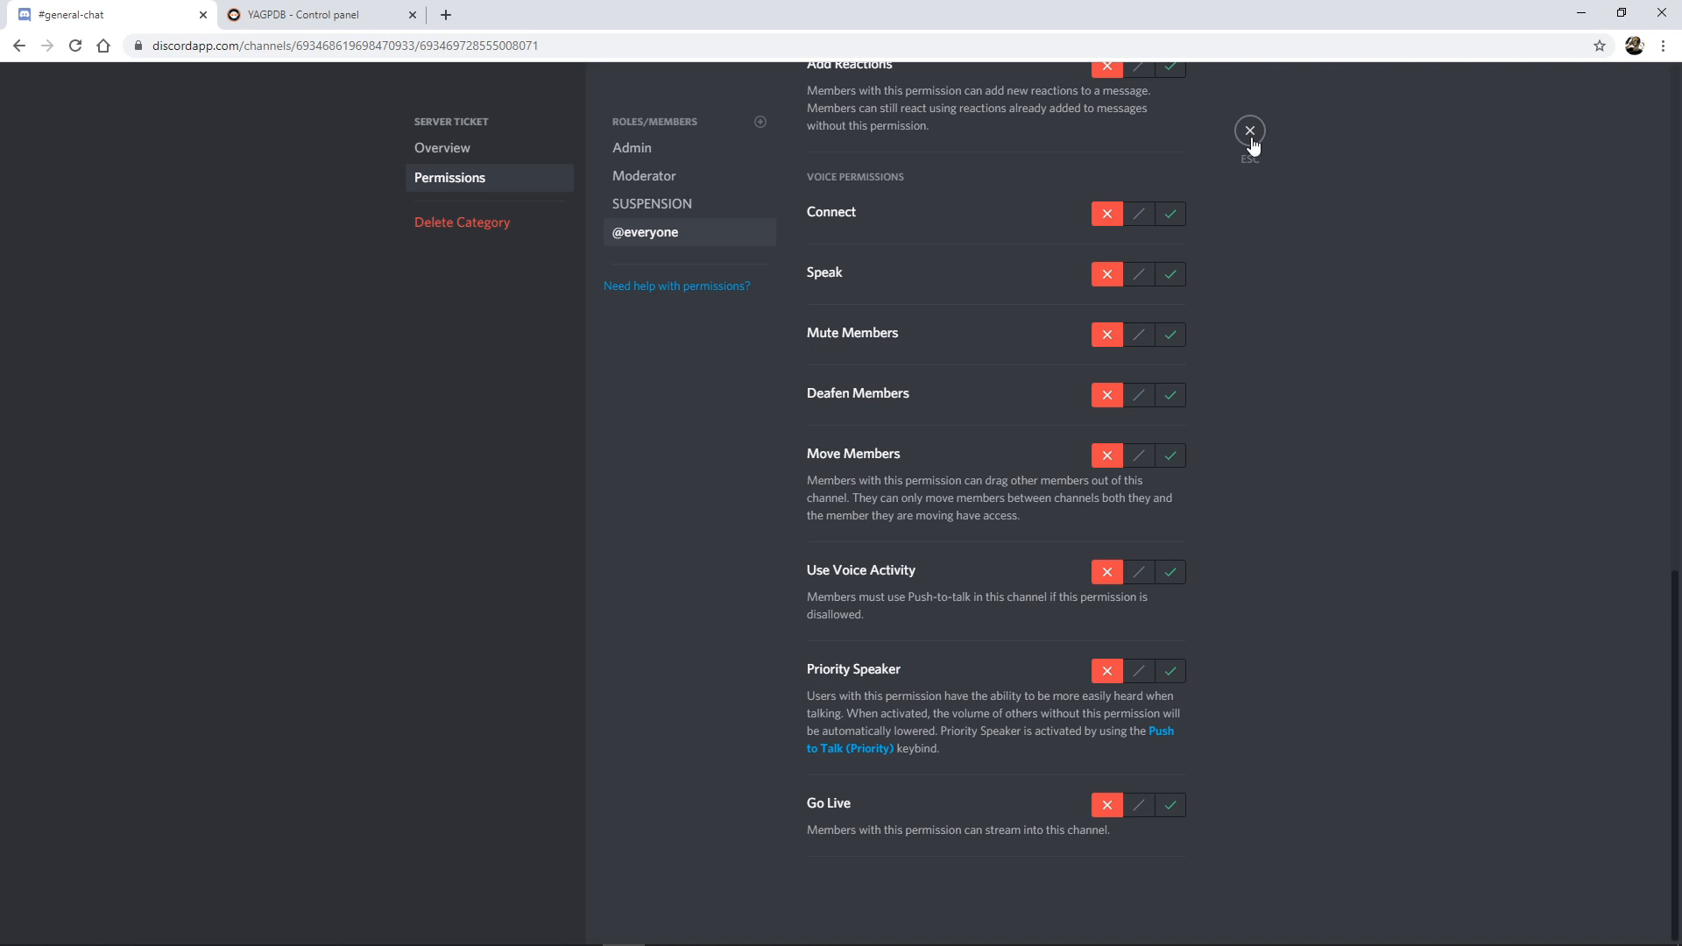
Deny SUSPENSION all general permissions in the Server Ticket category, from Create Invite through Read Text Channels & See Voice Channels.
scroll(1062, 366, up, 15)
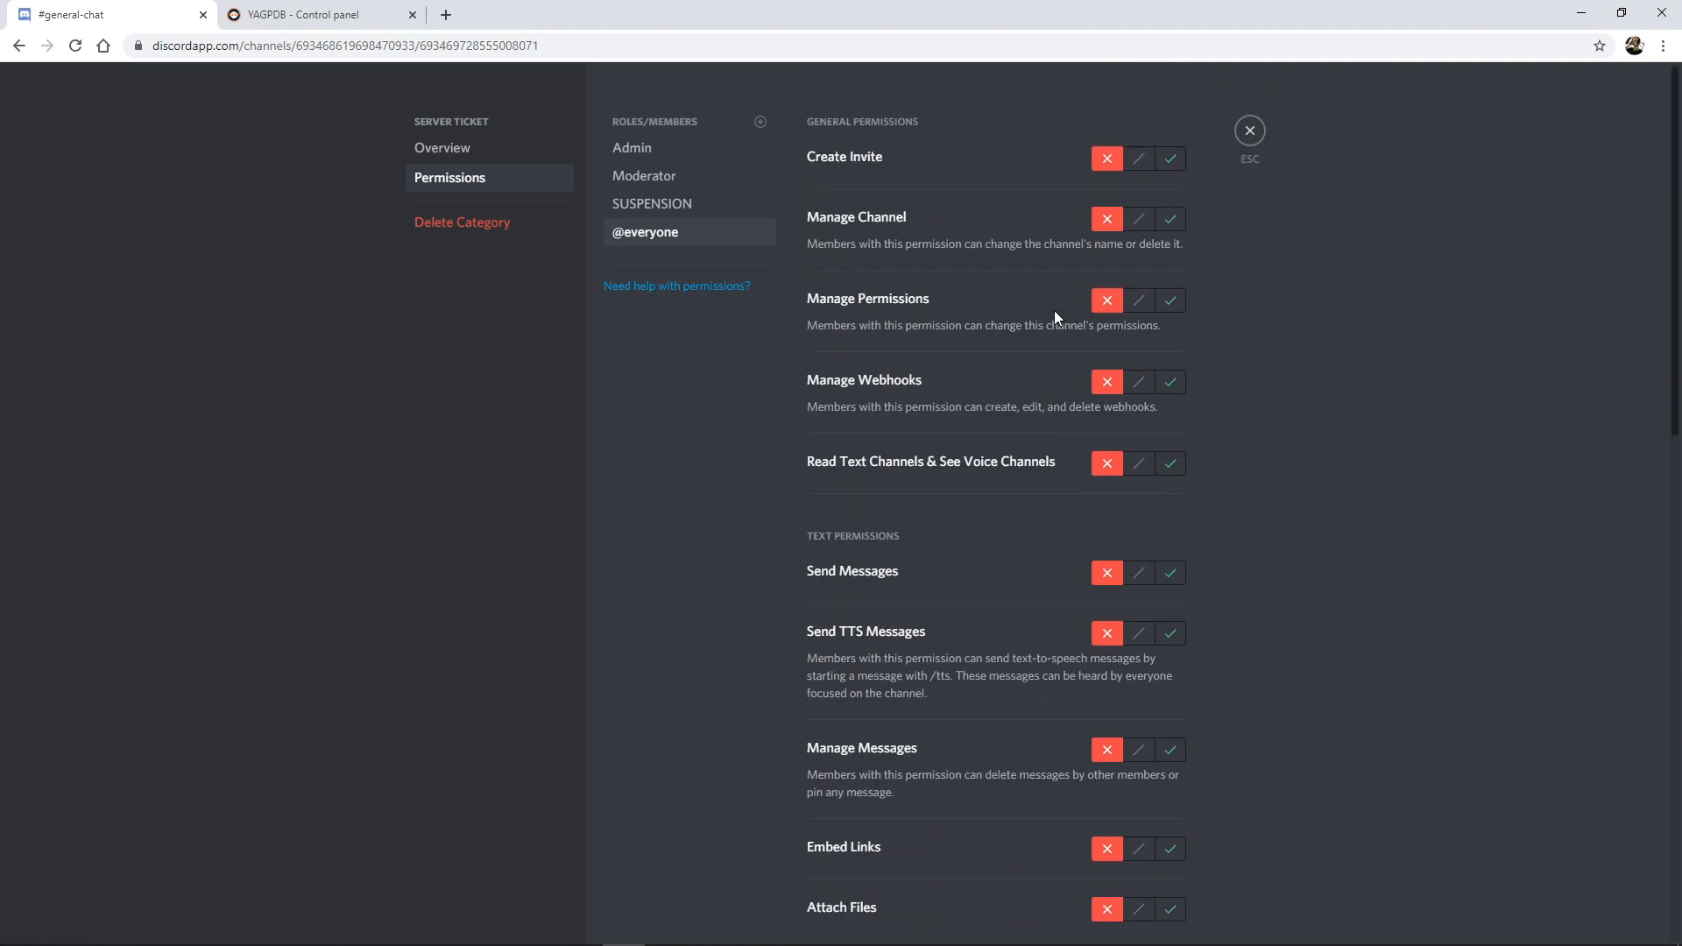
click(664, 204)
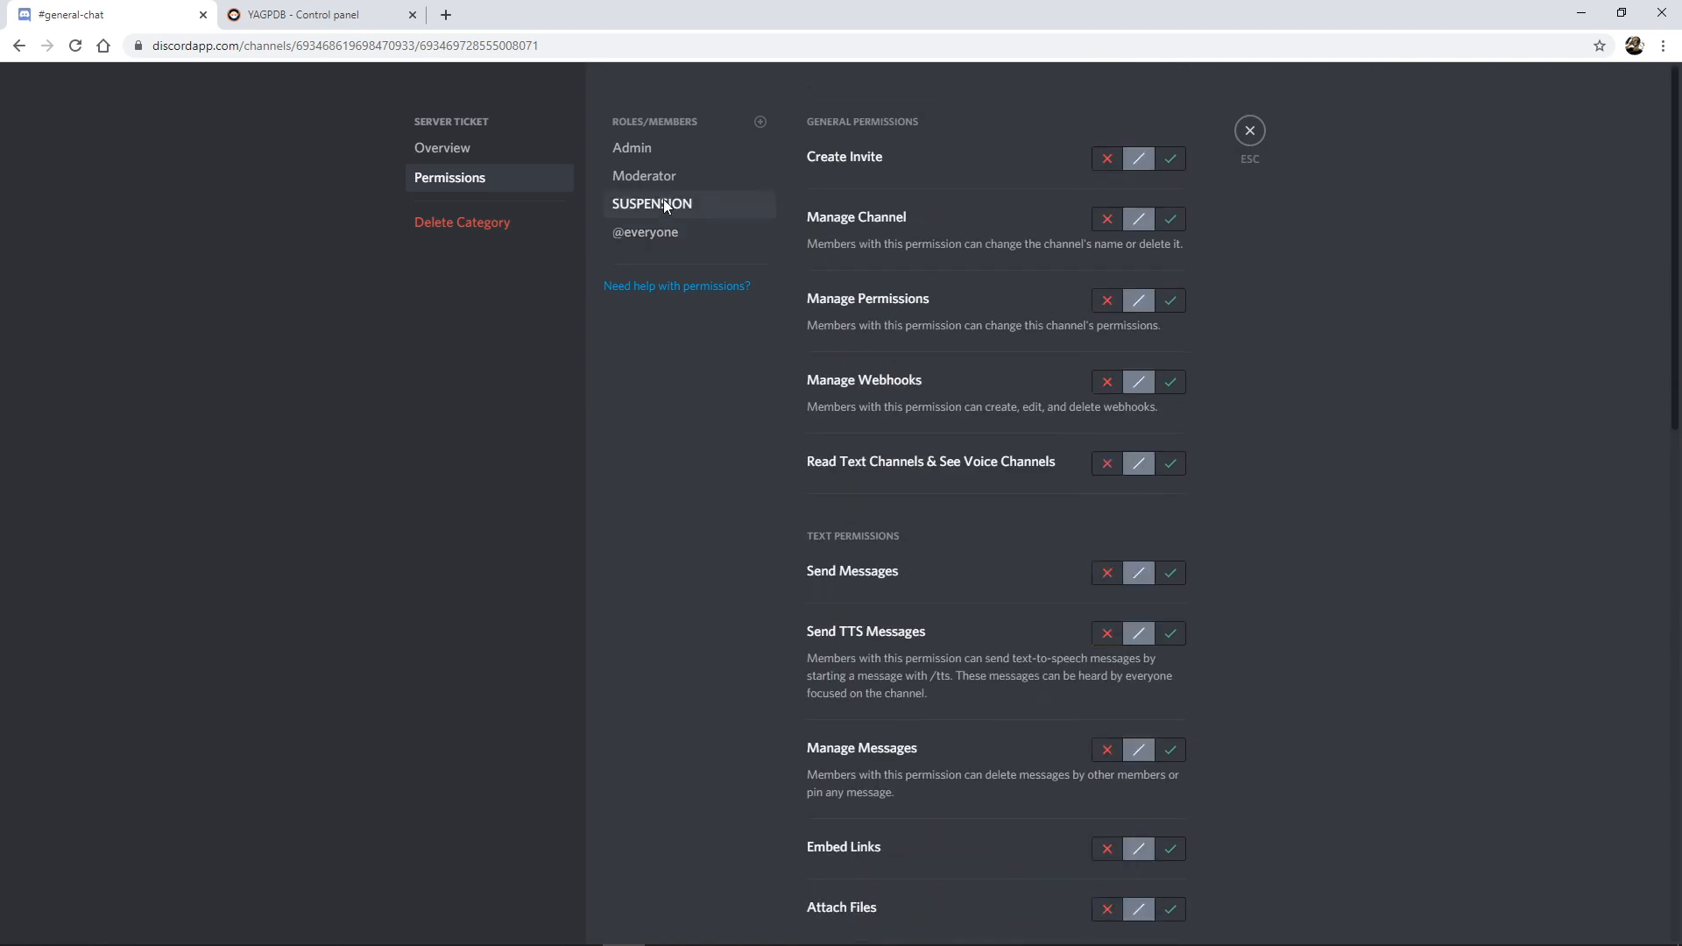
click(1106, 158)
click(1106, 219)
click(1106, 300)
click(1106, 382)
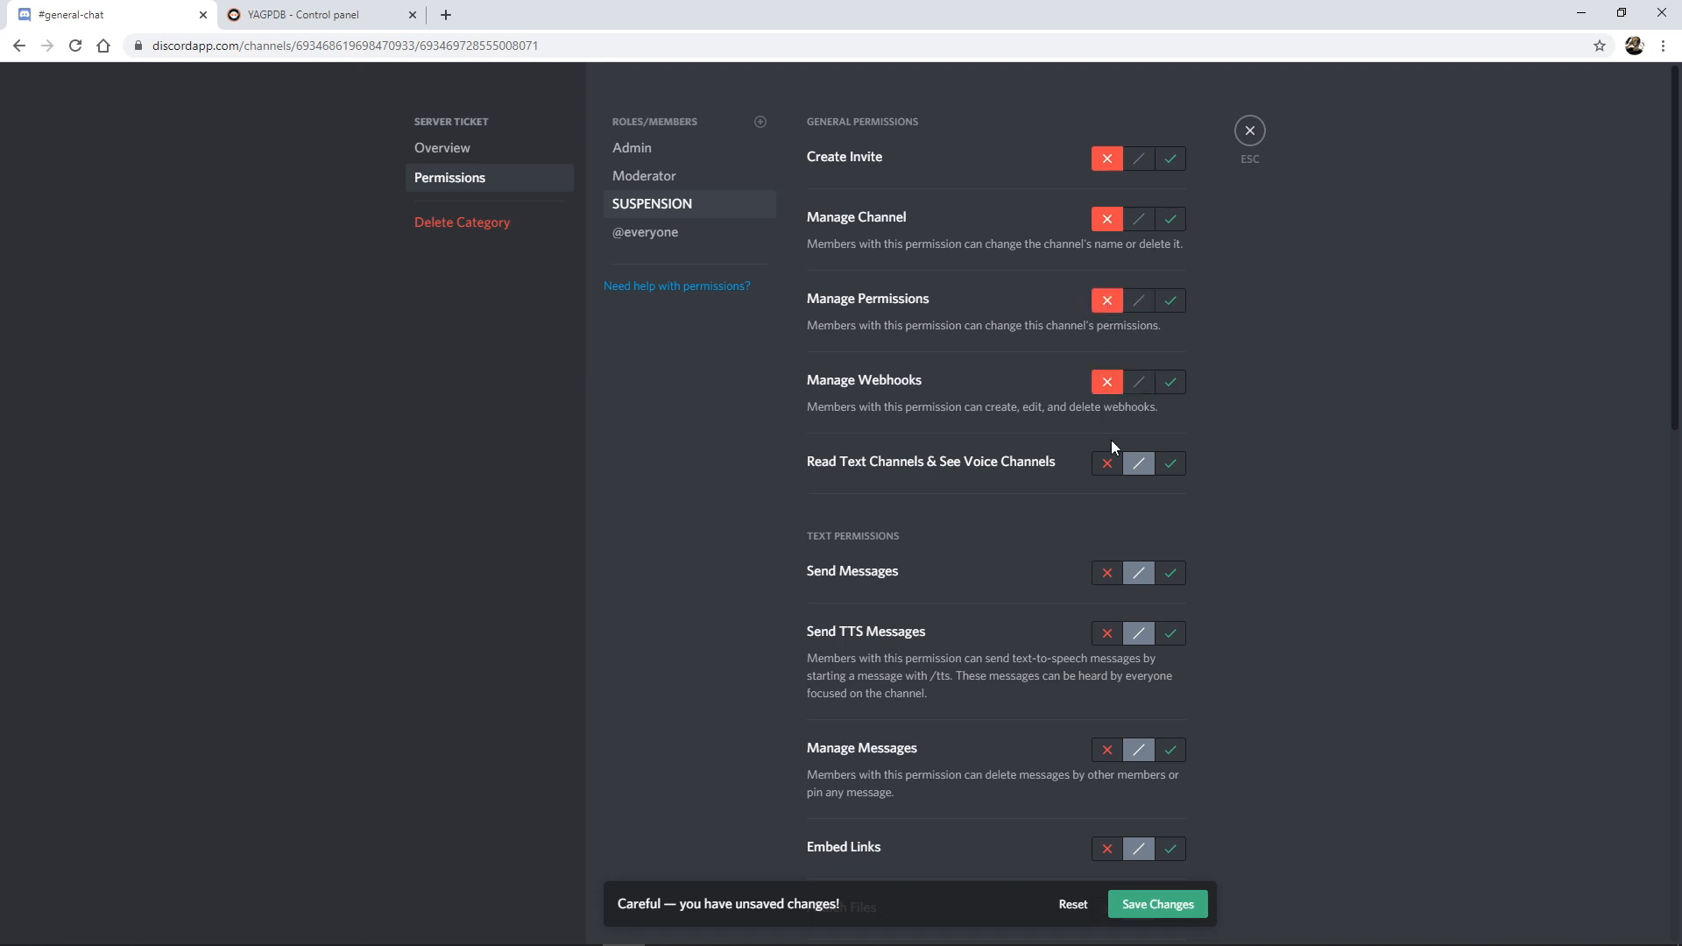
click(1107, 463)
Deny SUSPENSION Send Messages, Send TTS Messages, Manage Messages, Embed Links, Attach Files and Read Message History in the Server Ticket category.
scroll(1109, 438, down, 2)
click(1107, 399)
click(1107, 458)
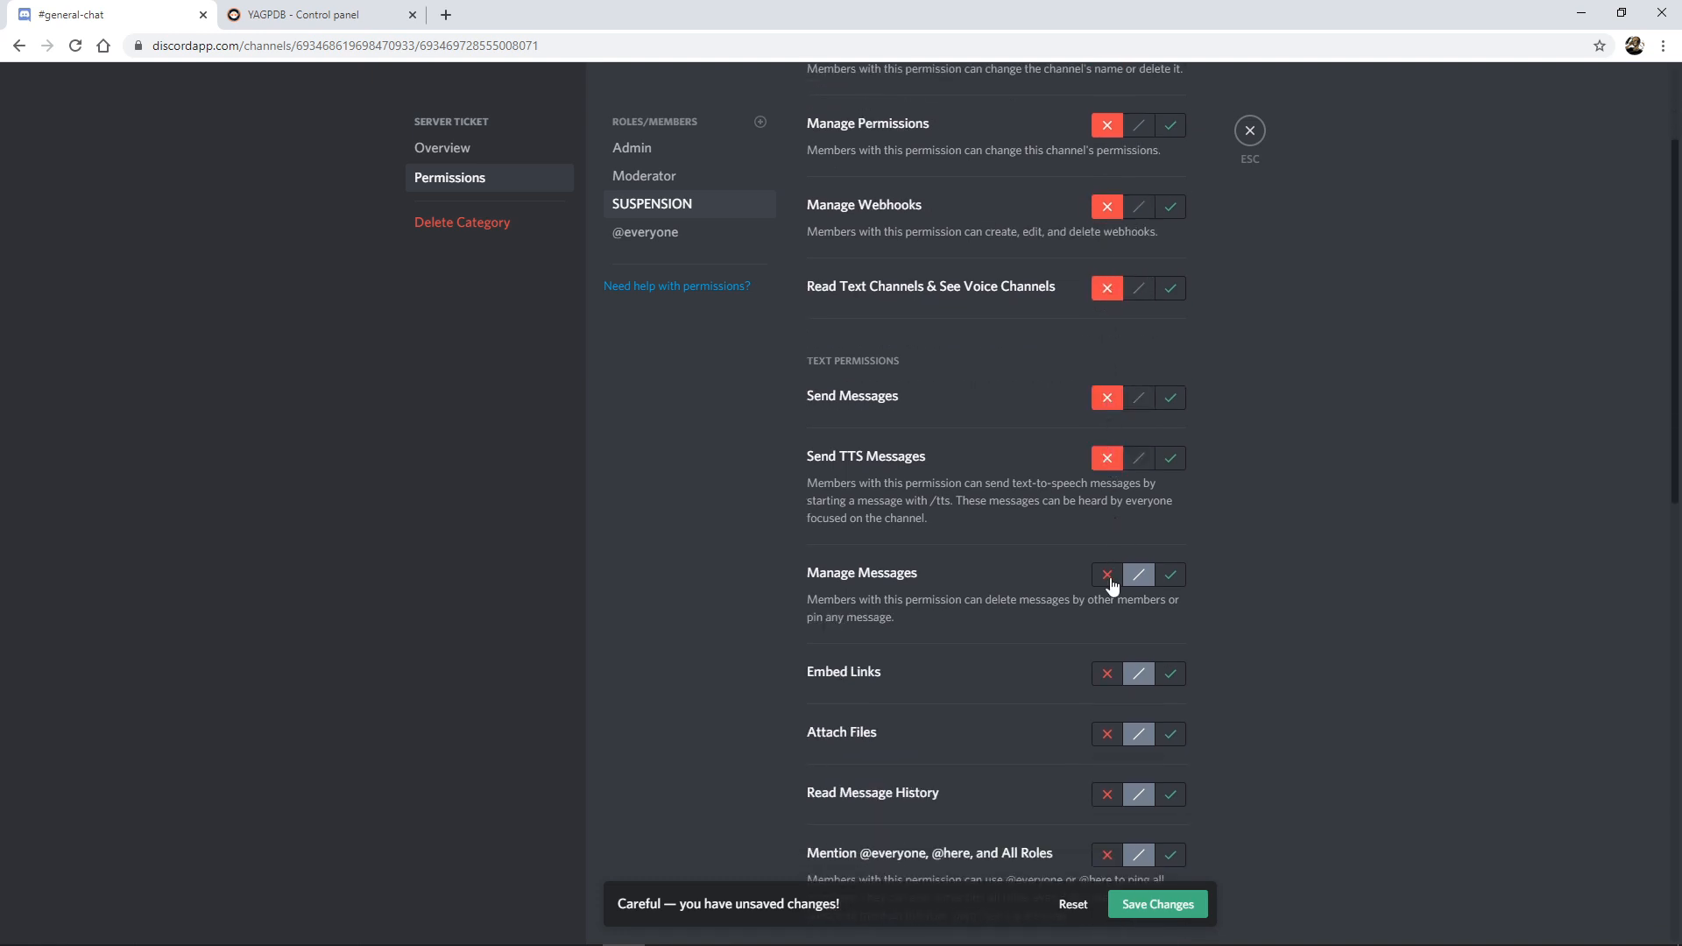
click(1108, 574)
scroll(1109, 581, down, 2)
click(1106, 497)
click(1106, 558)
scroll(1109, 560, down, 2)
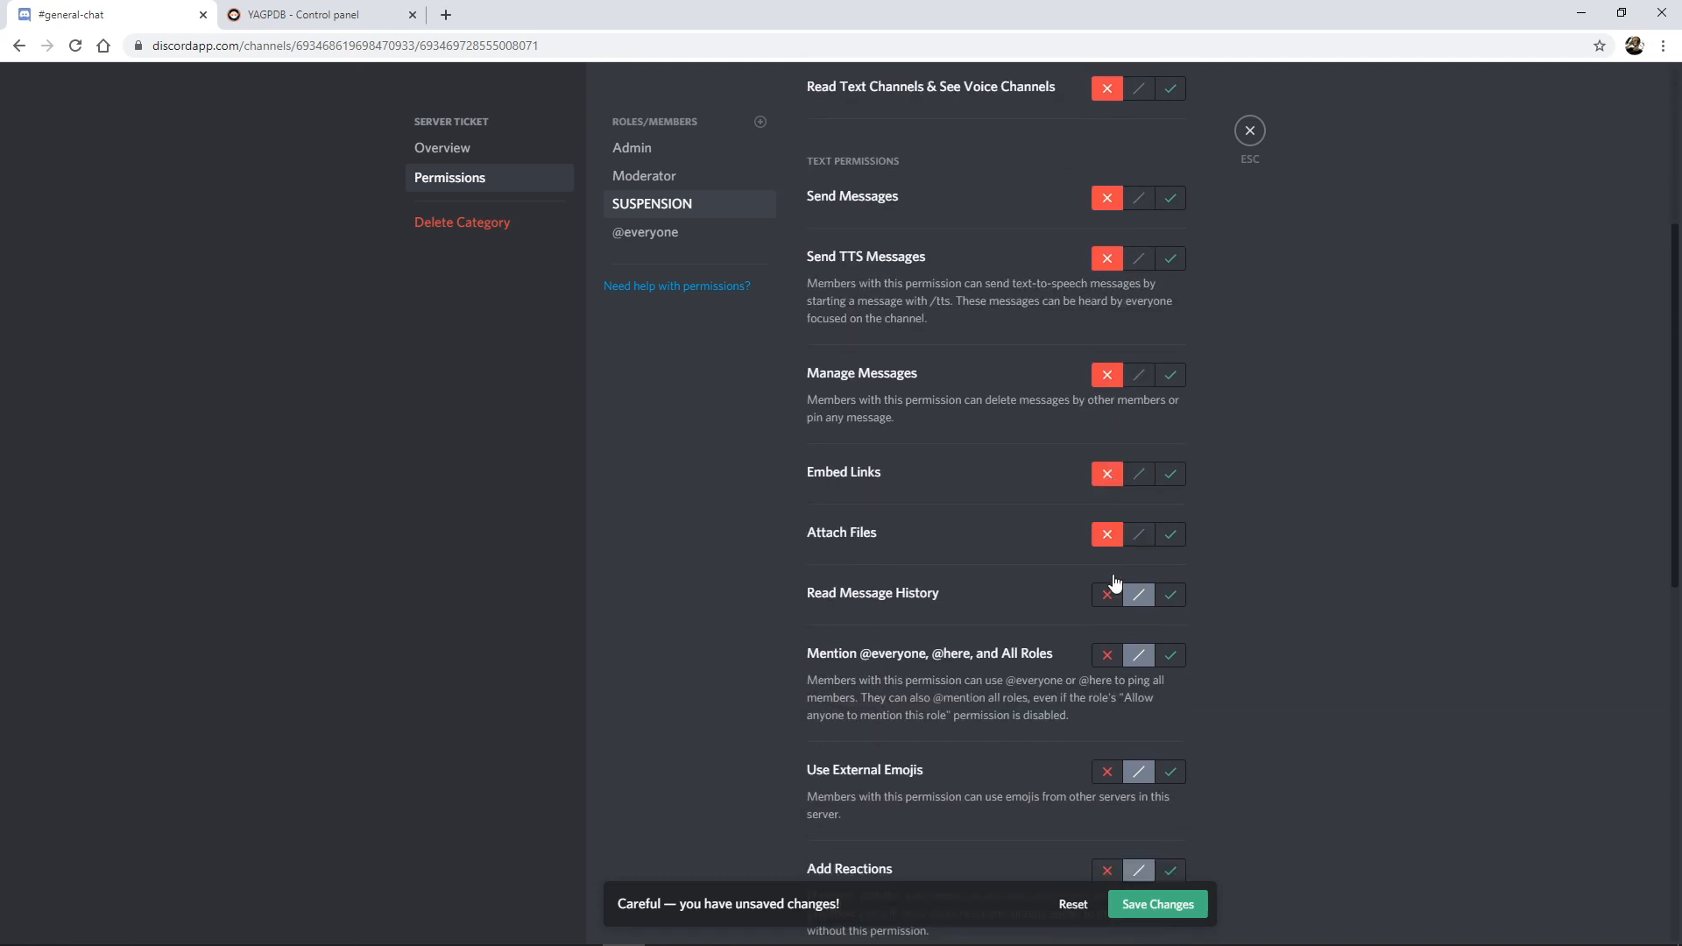
click(1107, 444)
Deny SUSPENSION the permissions to mention all roles, use external emojis and add reactions in the Server Ticket category.
click(1108, 505)
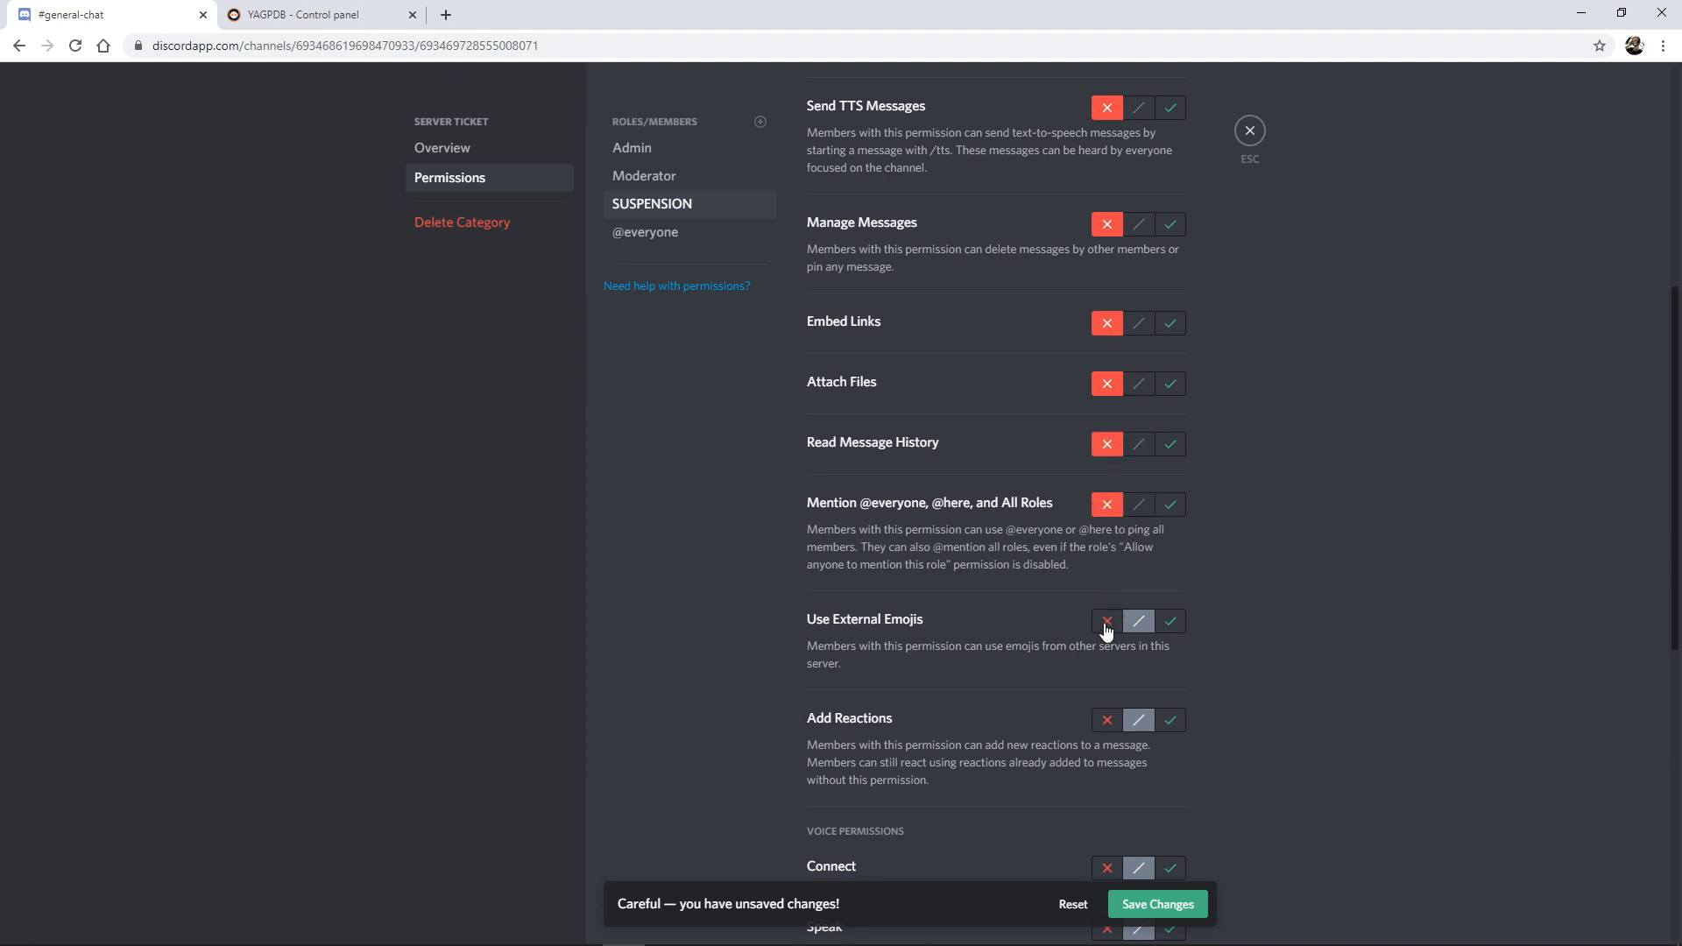
click(1107, 621)
scroll(1108, 627, down, 4)
click(1107, 370)
Deny SUSPENSION all voice permissions, from Connect through Go Live, then save and close the Server Ticket category's settings.
click(1107, 518)
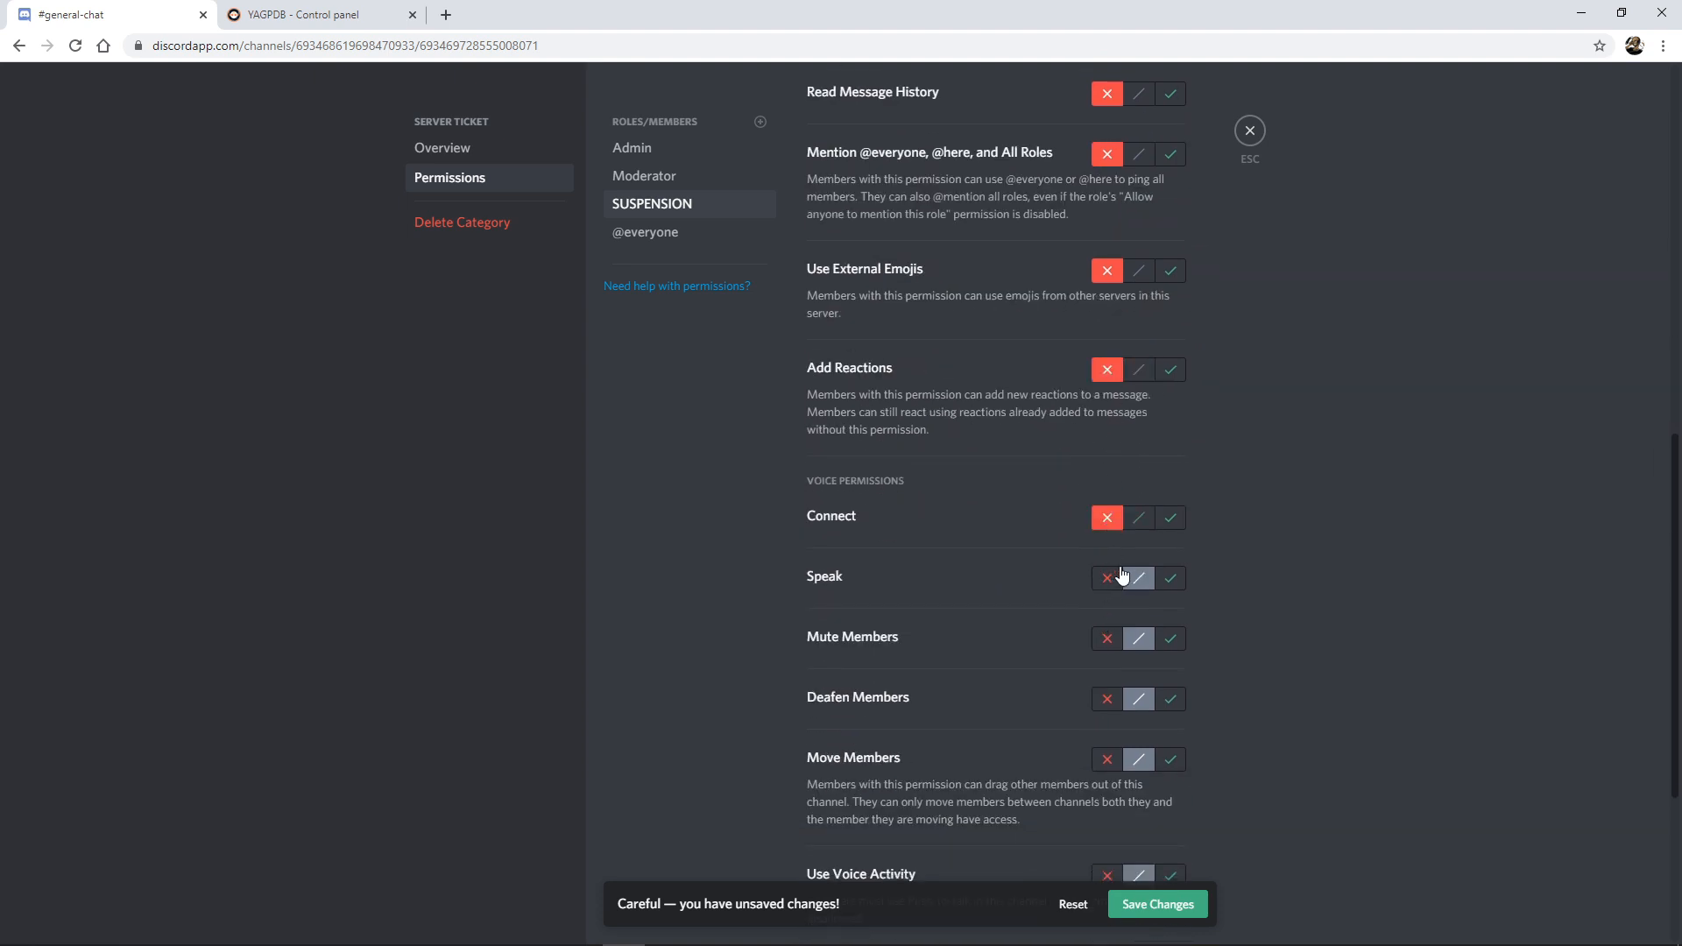
click(1107, 578)
click(1107, 639)
click(1107, 699)
scroll(1112, 701, down, 2)
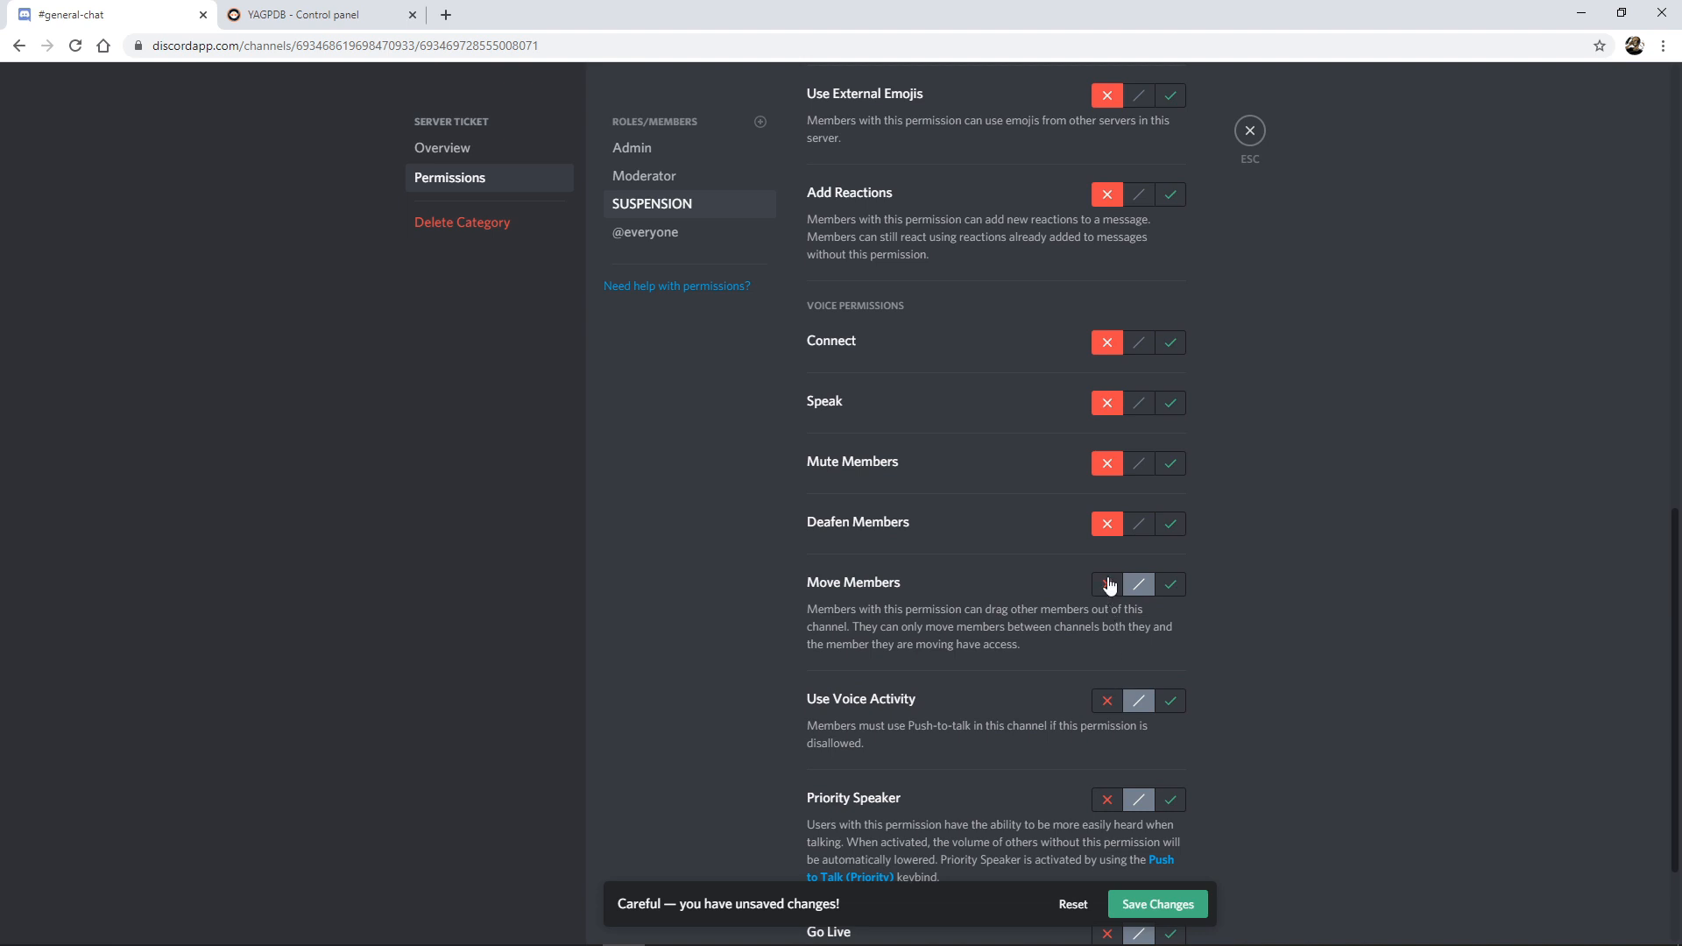
click(1107, 585)
click(1107, 701)
click(1109, 797)
scroll(1105, 728, down, 2)
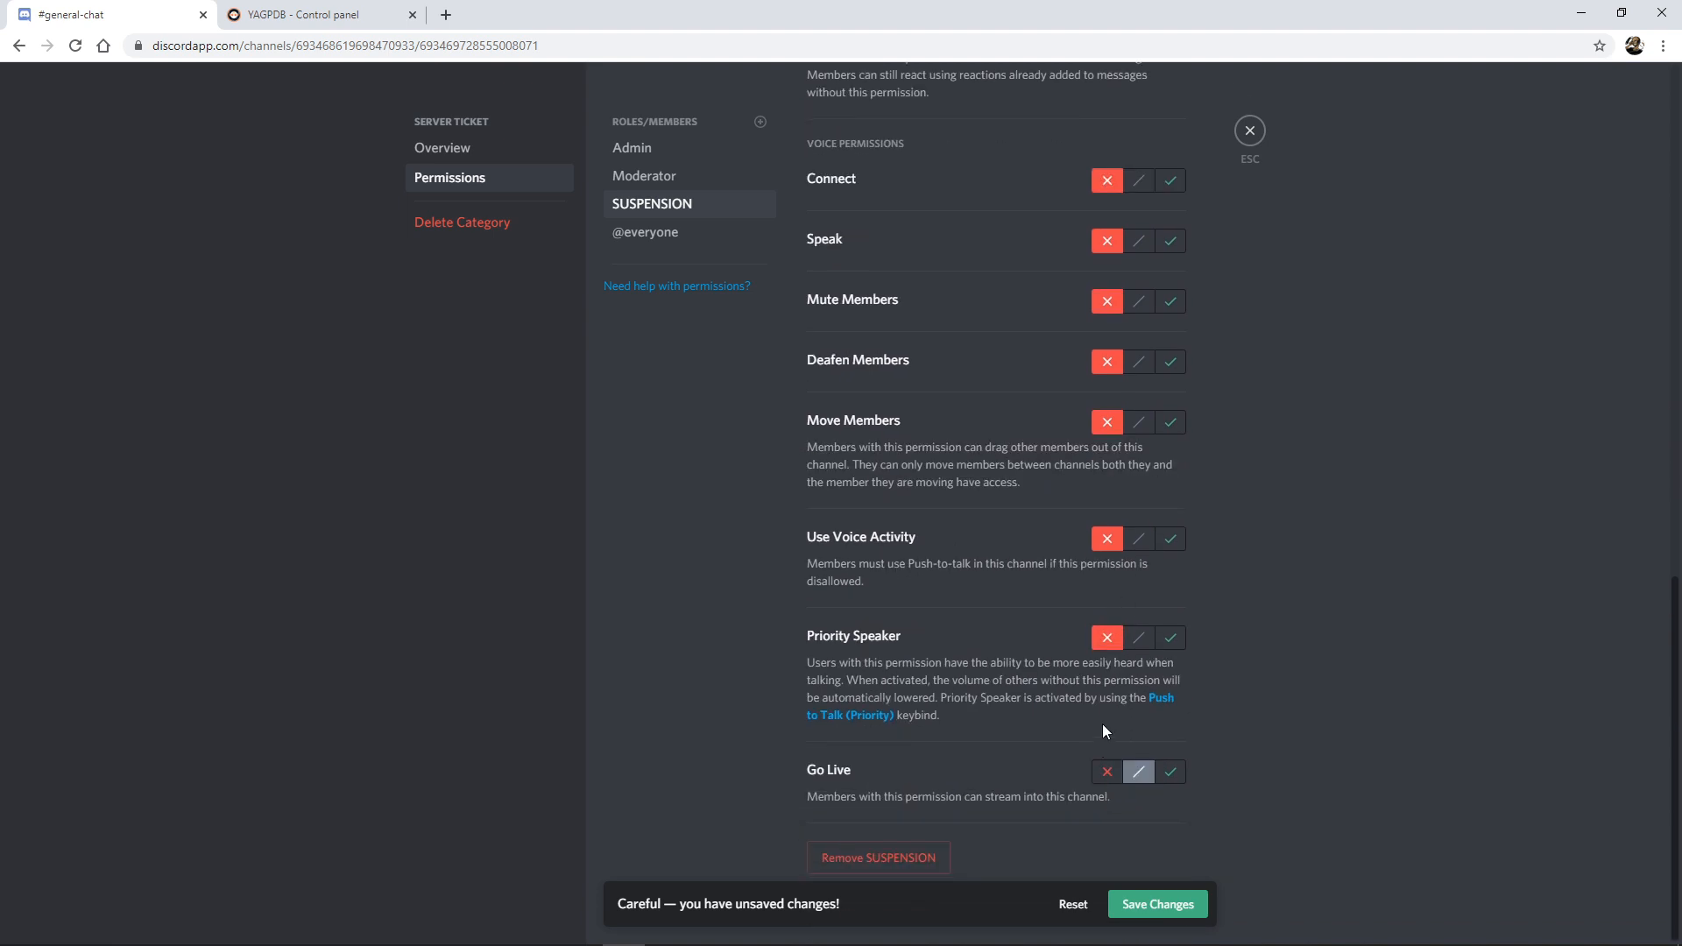
click(1174, 905)
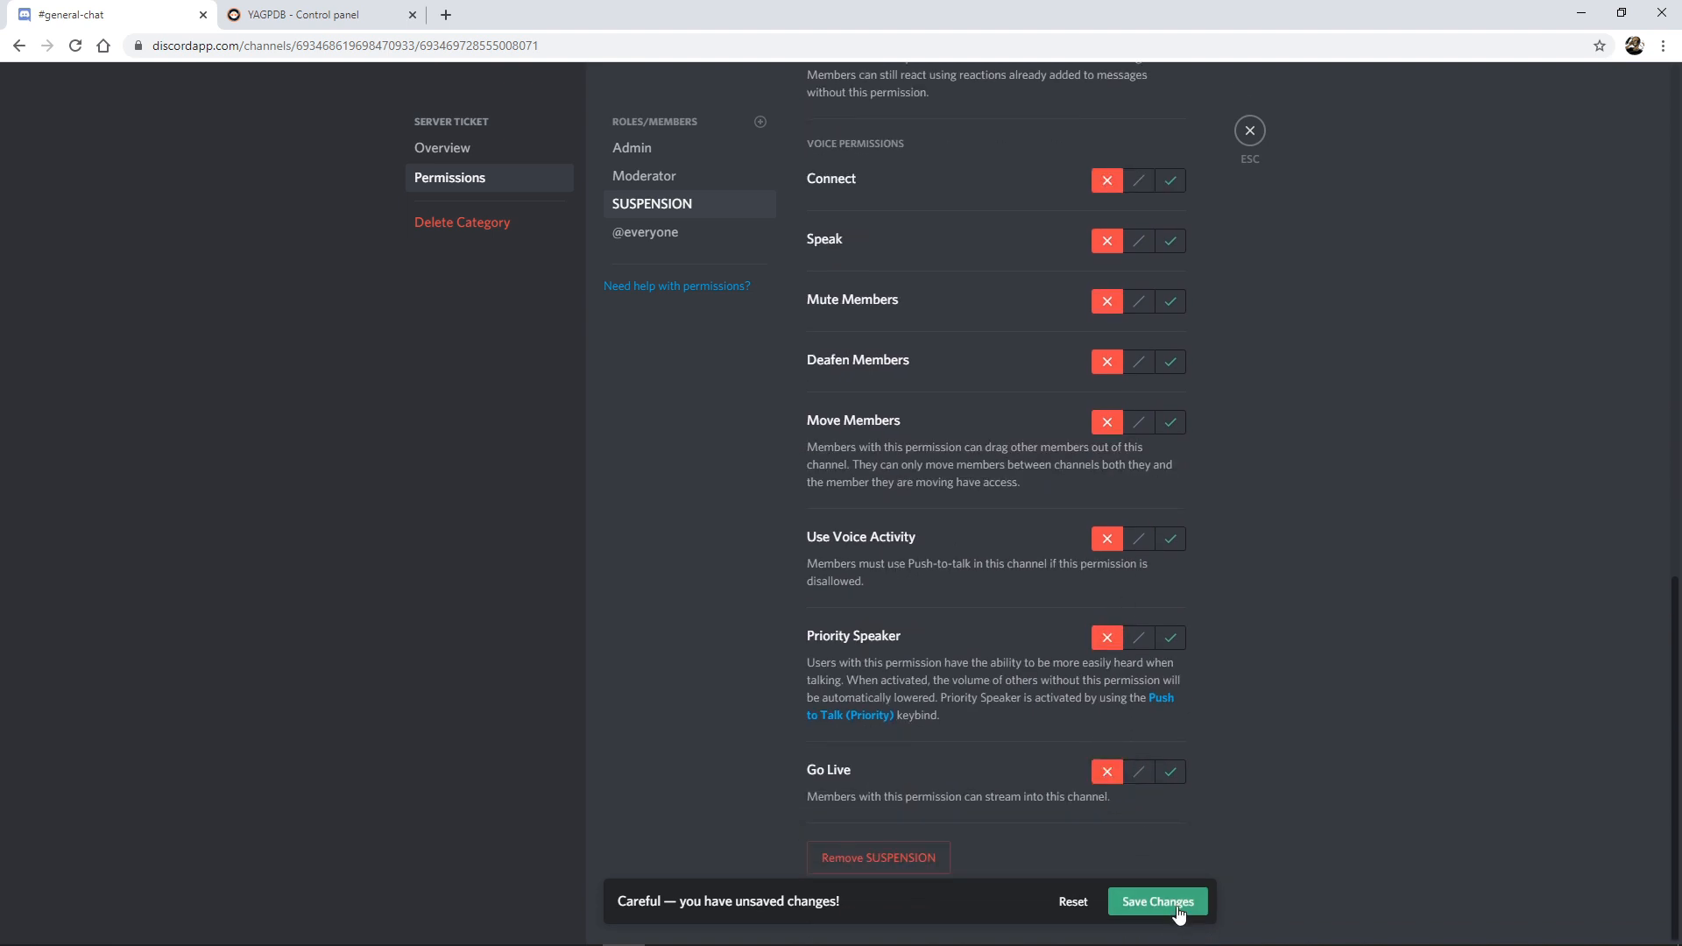
click(1250, 131)
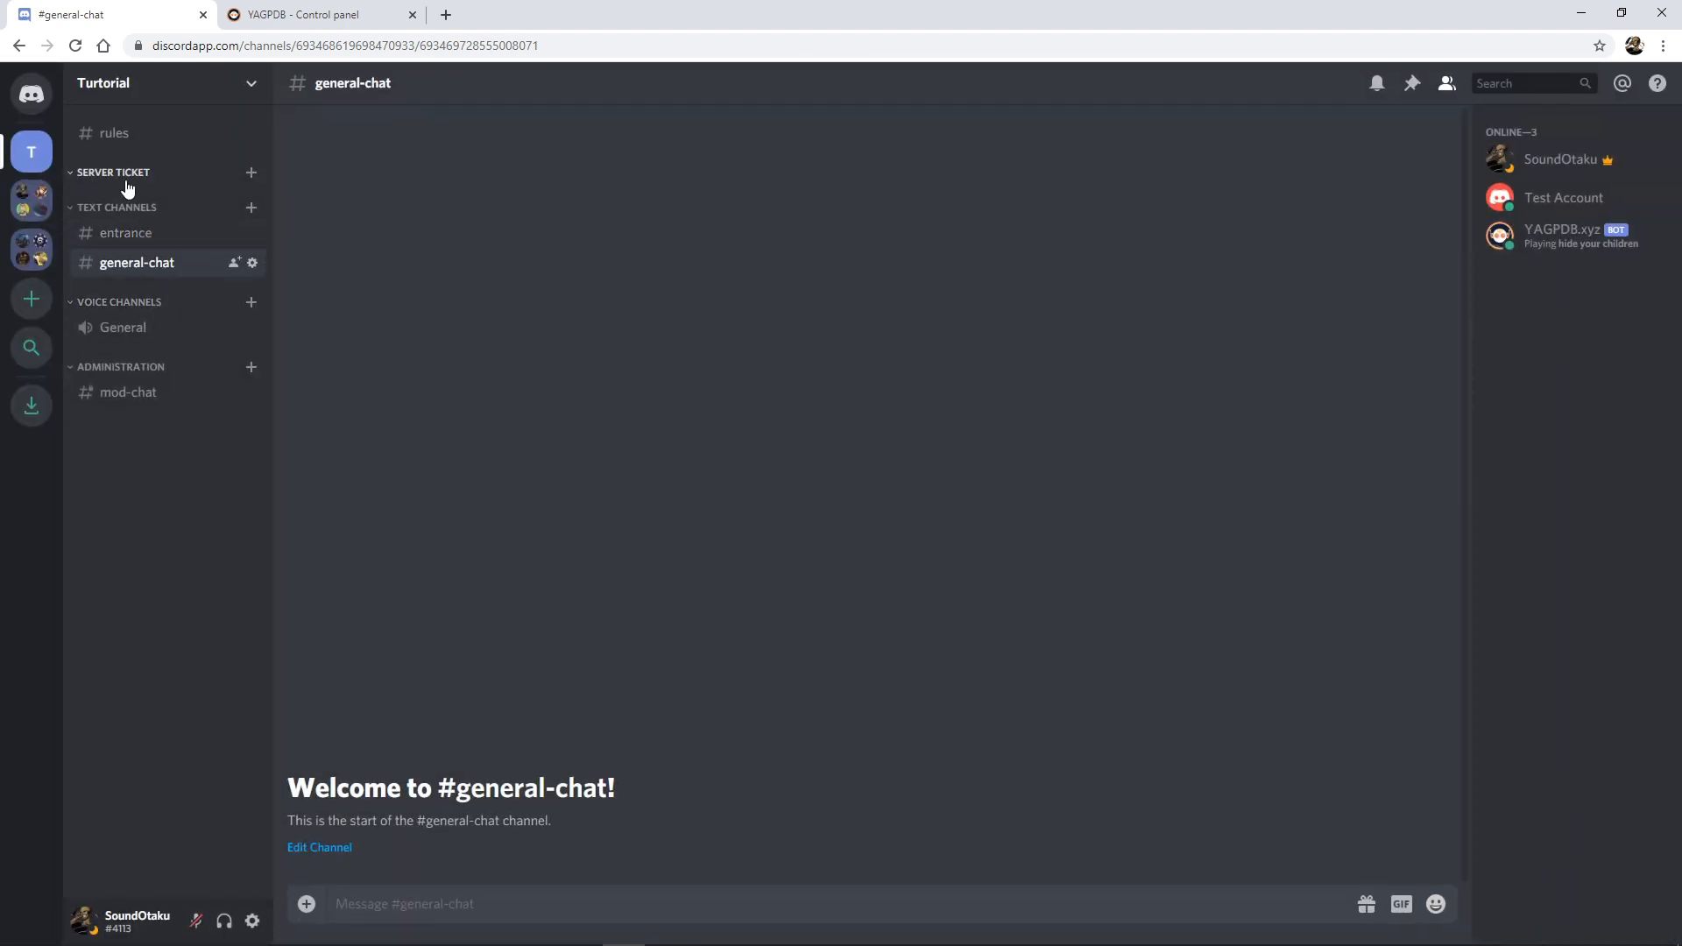
Create a text channel named get-a-ticket in the Server Ticket category.
click(251, 172)
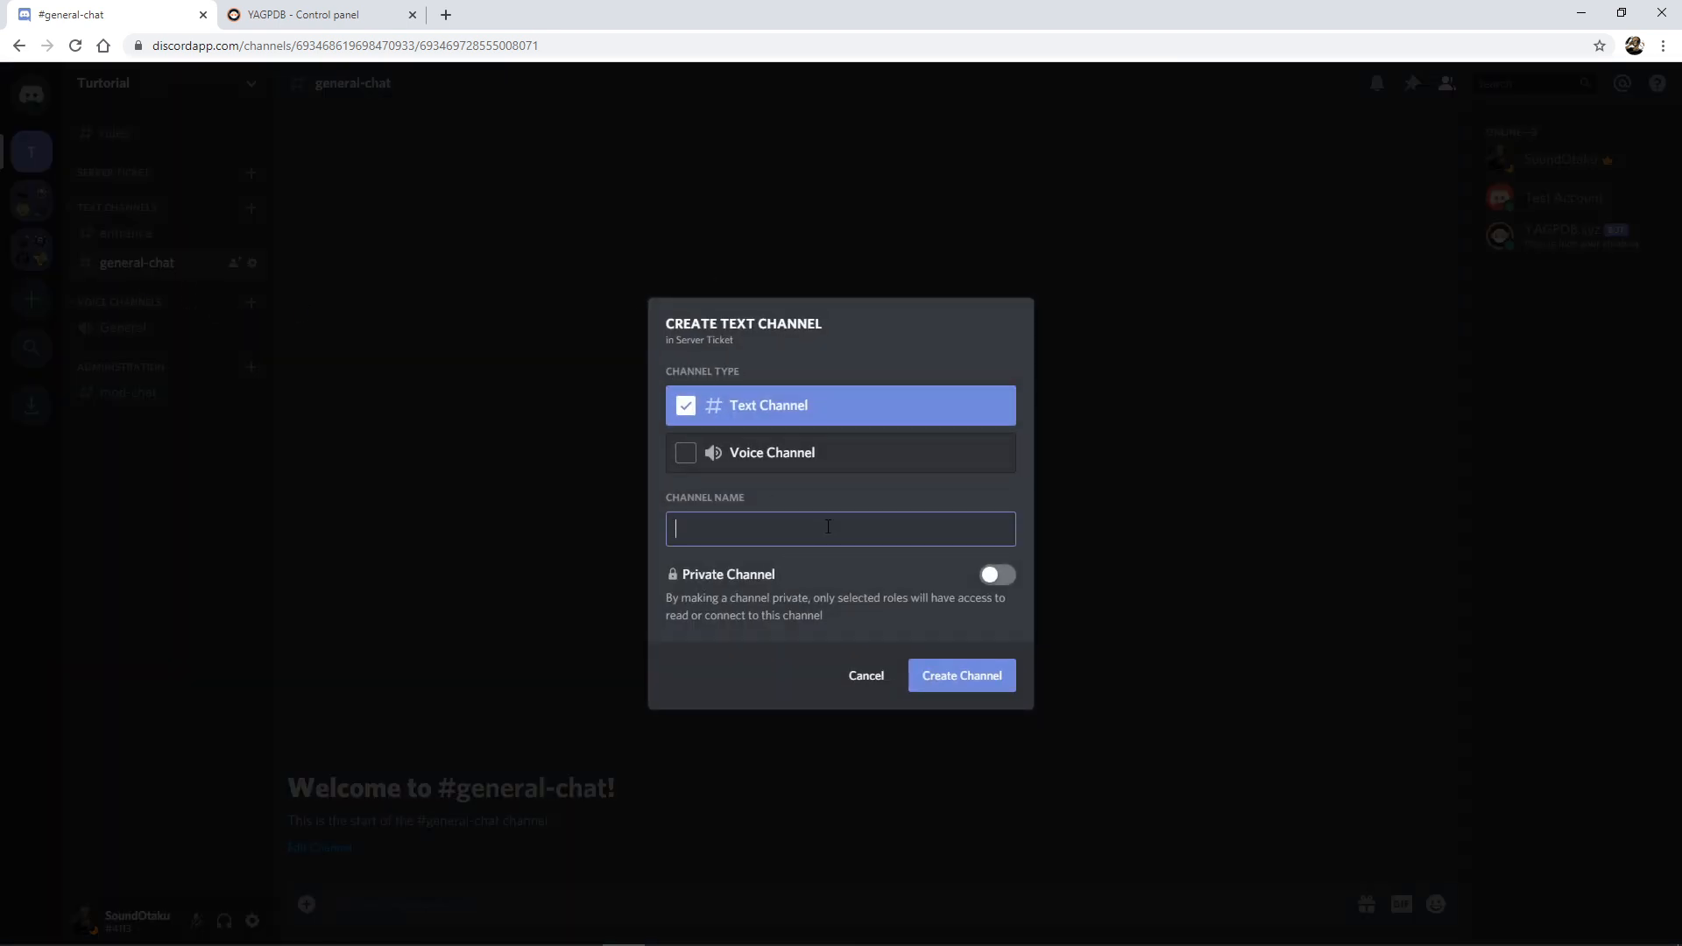
text(get-a)
text(t)
text(tci)
key(BackSpace)
text(icket)
click(987, 677)
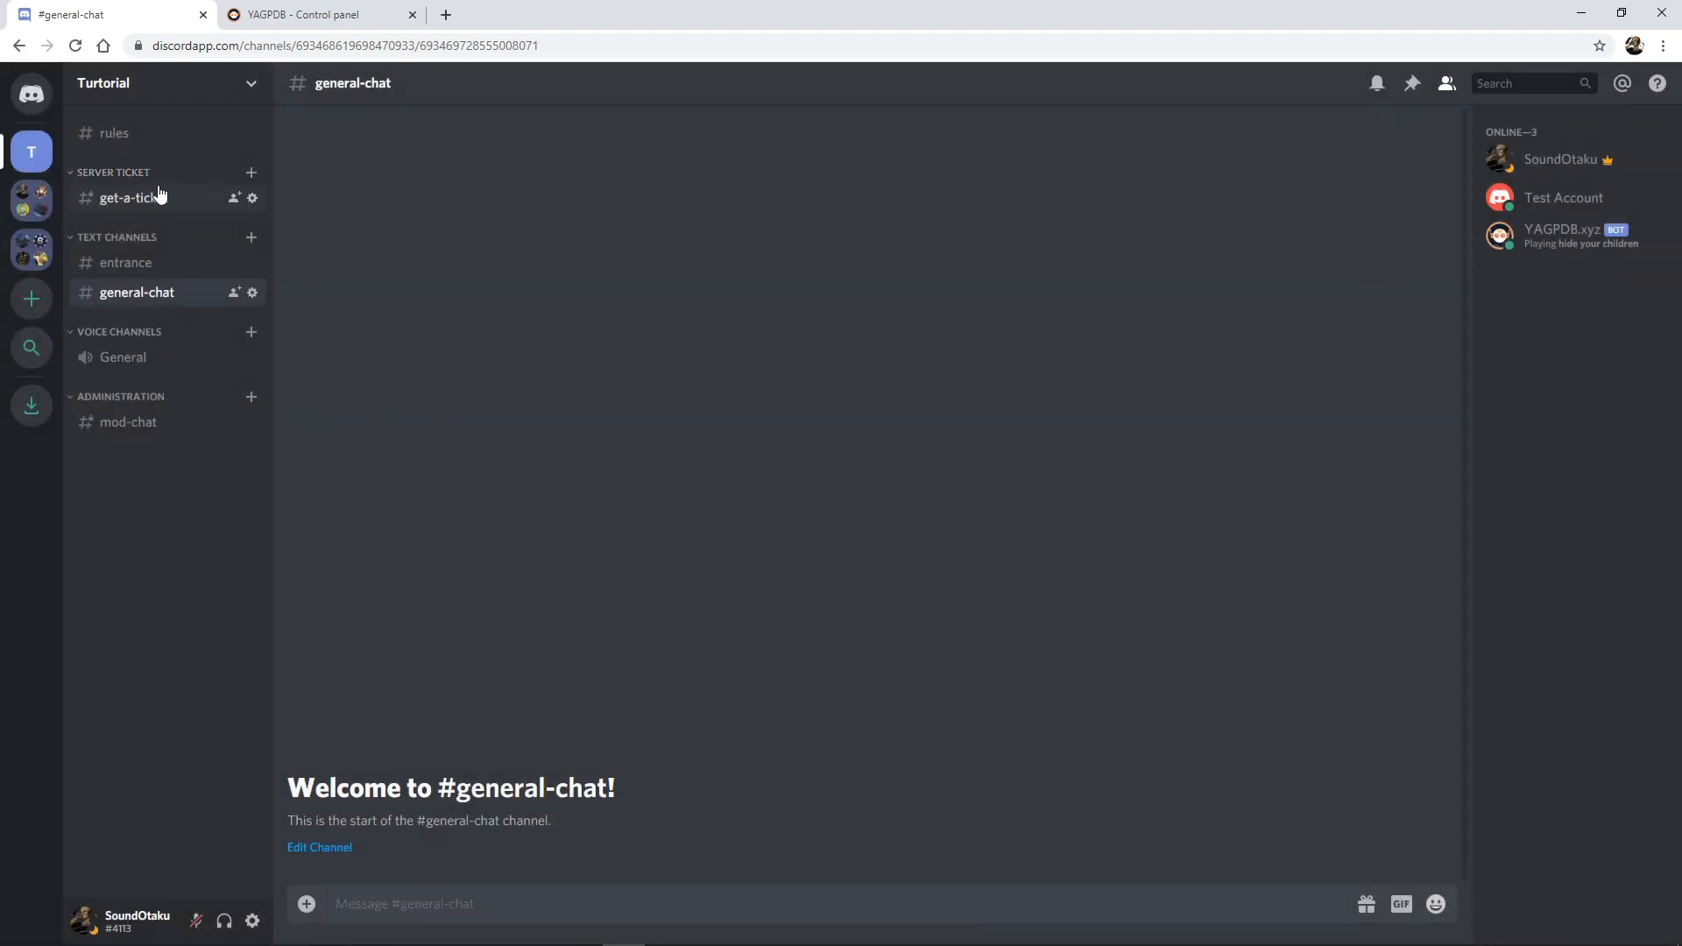
right_click(158, 193)
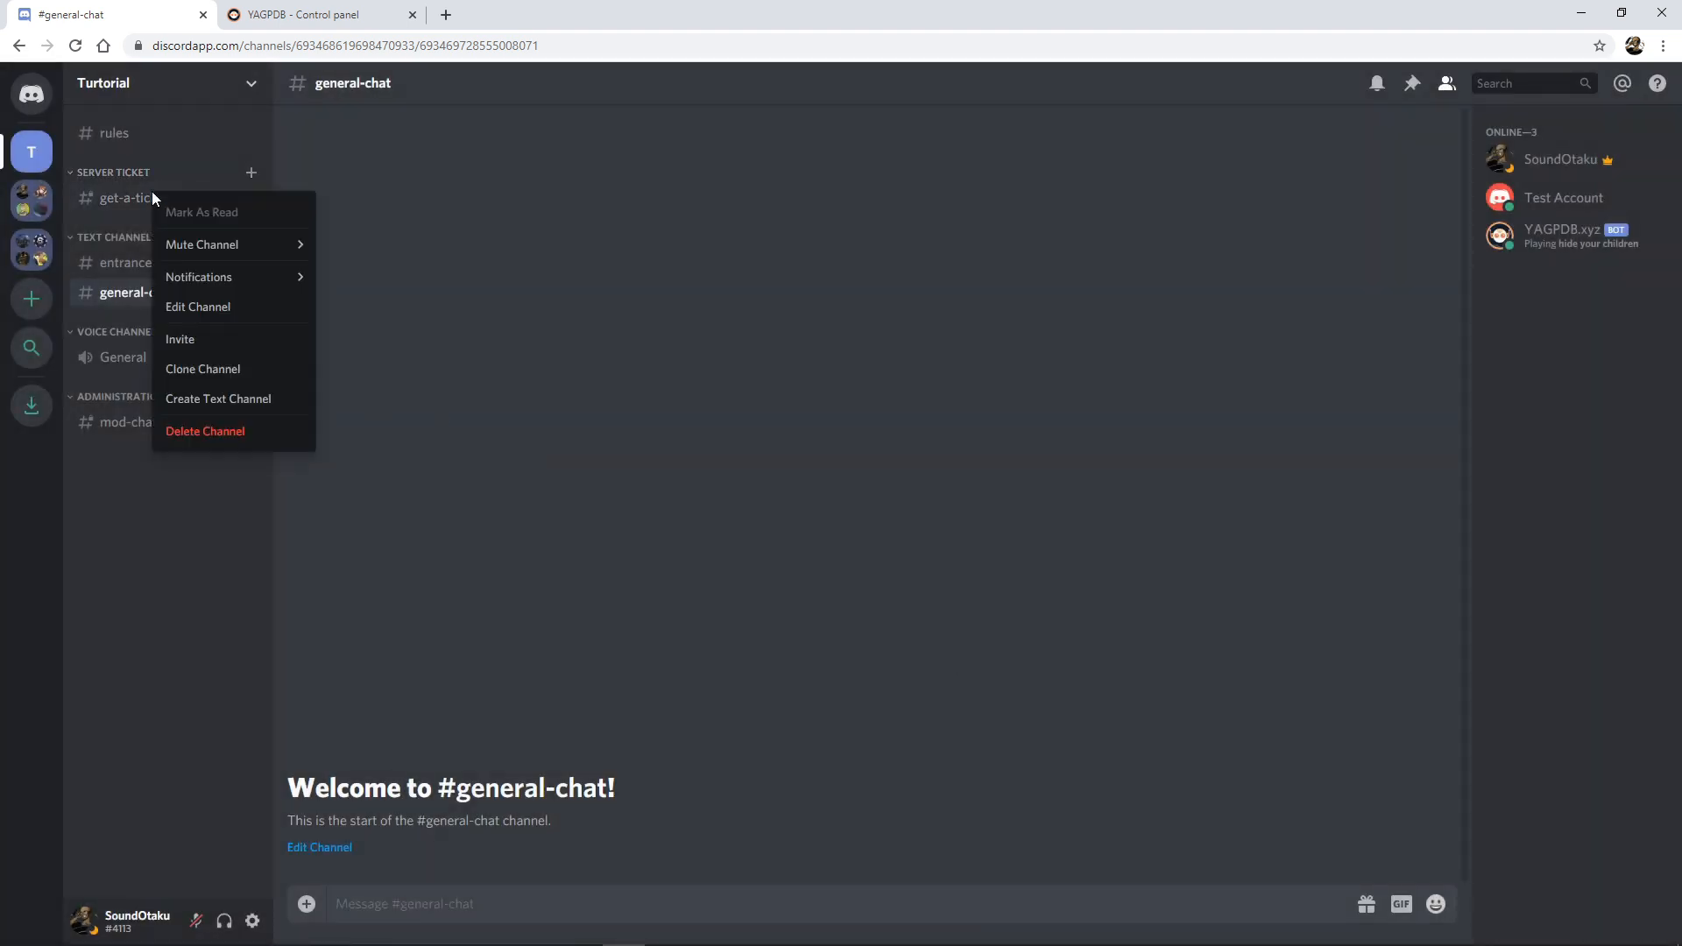
click(240, 306)
click(455, 186)
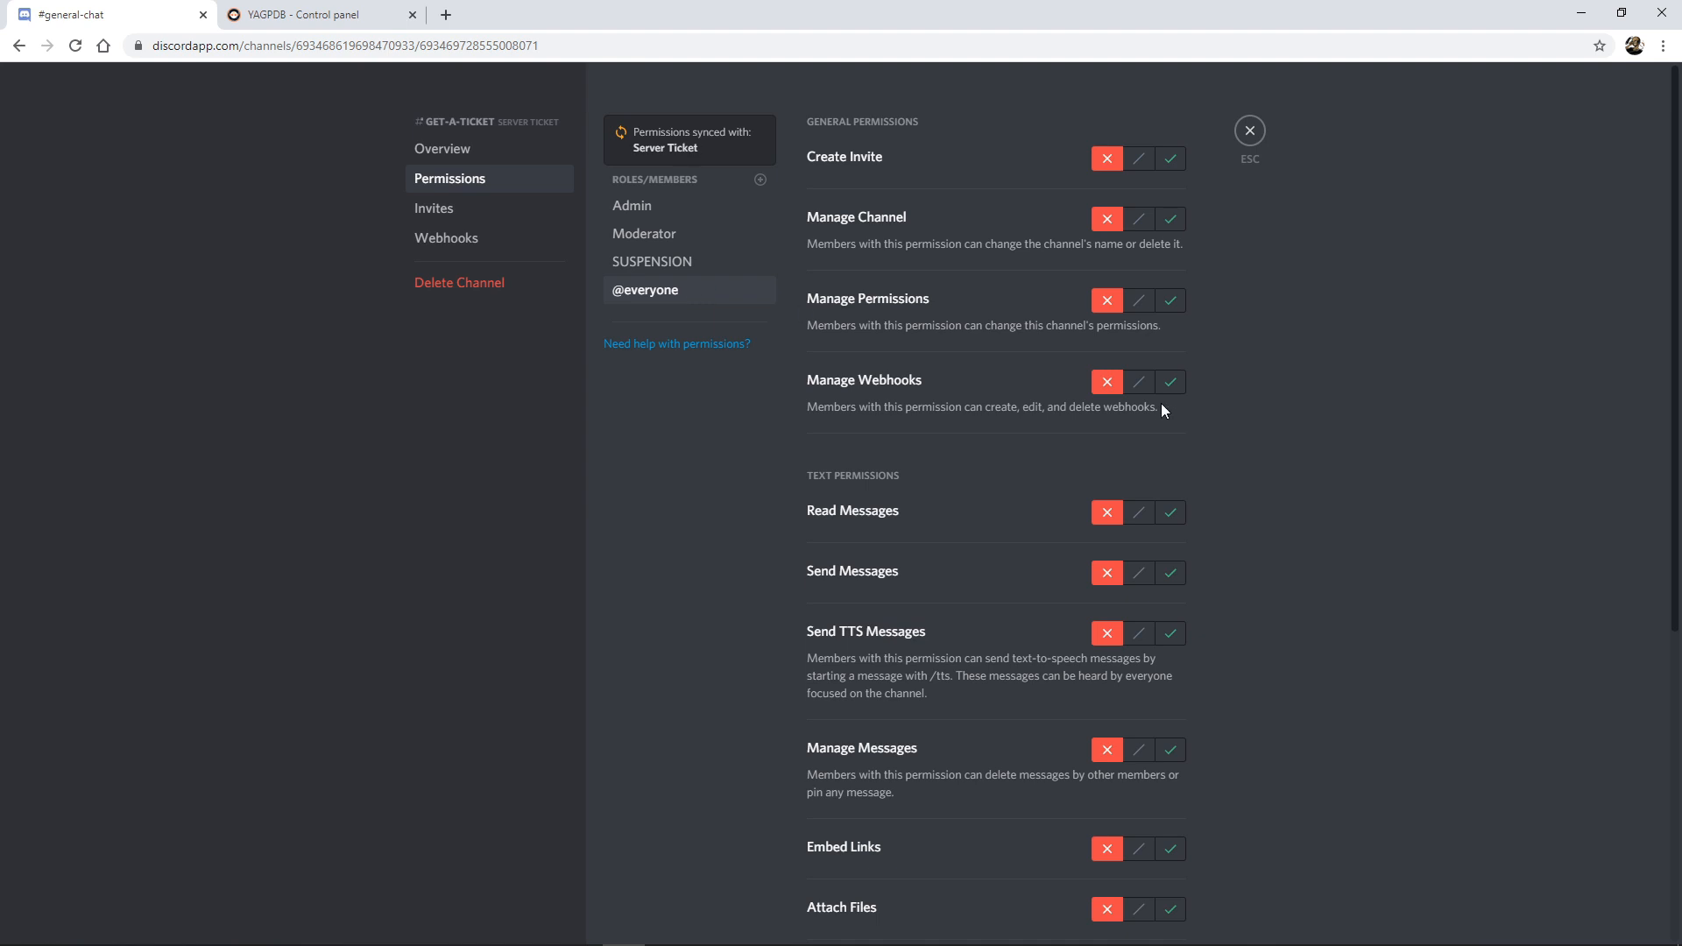
click(1173, 516)
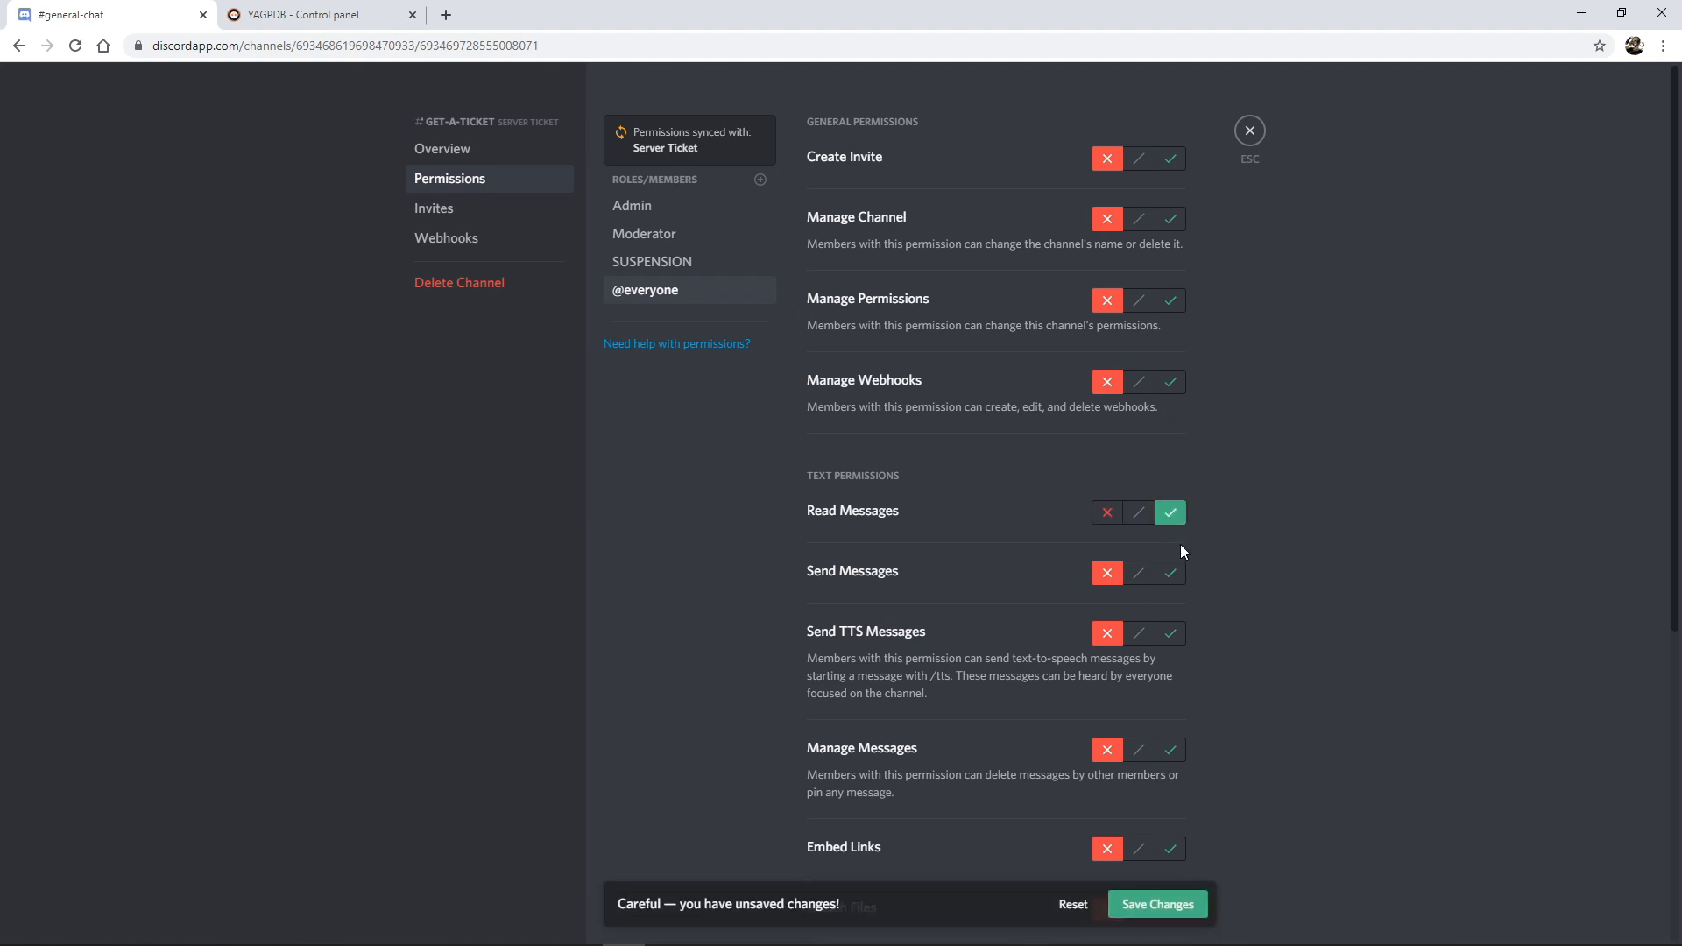
click(1172, 577)
scroll(1197, 774, down, 1)
scroll(1197, 613, down, 2)
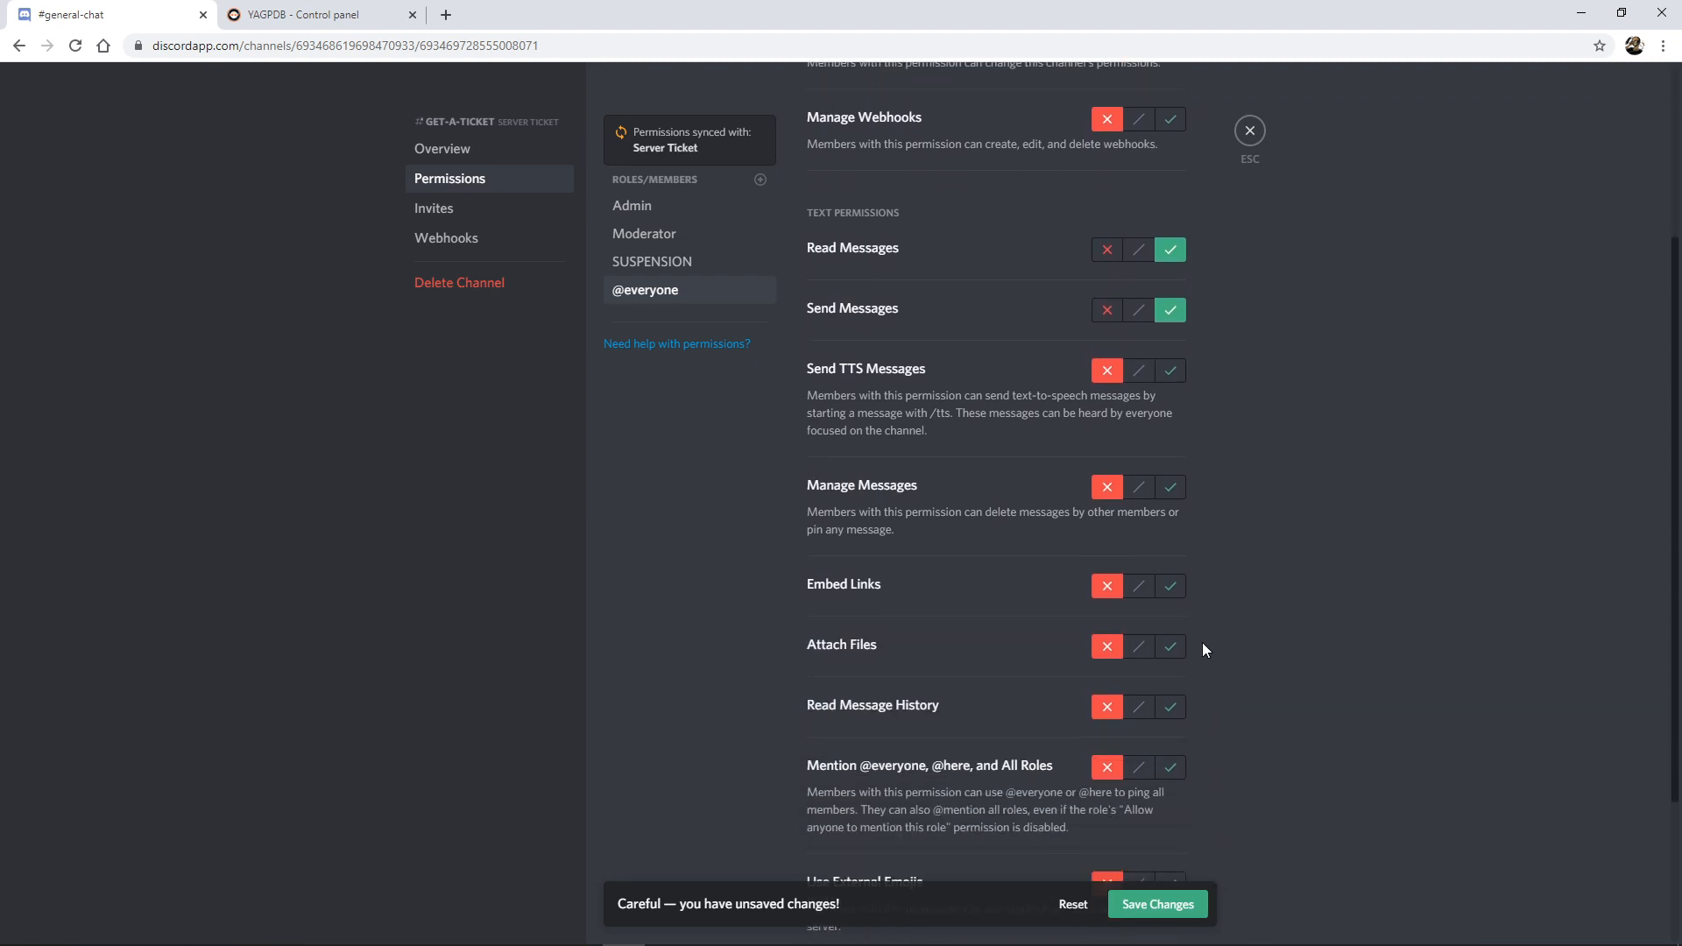
scroll(1168, 701, up, 3)
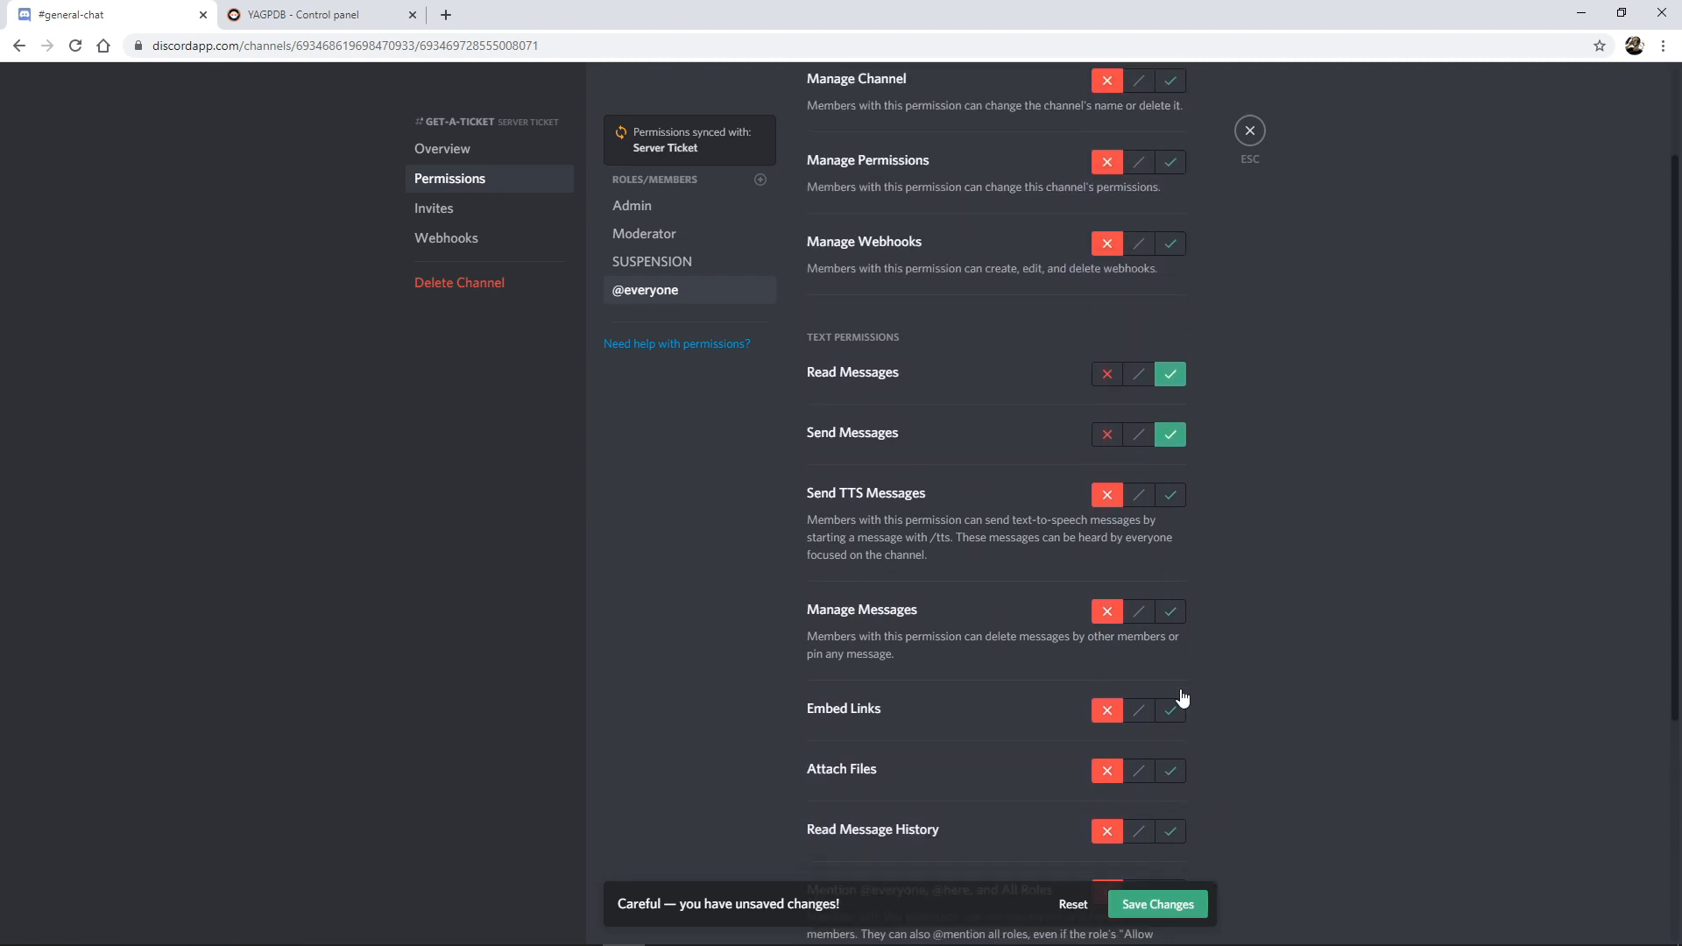
scroll(1182, 683, down, 3)
scroll(1142, 691, up, 2)
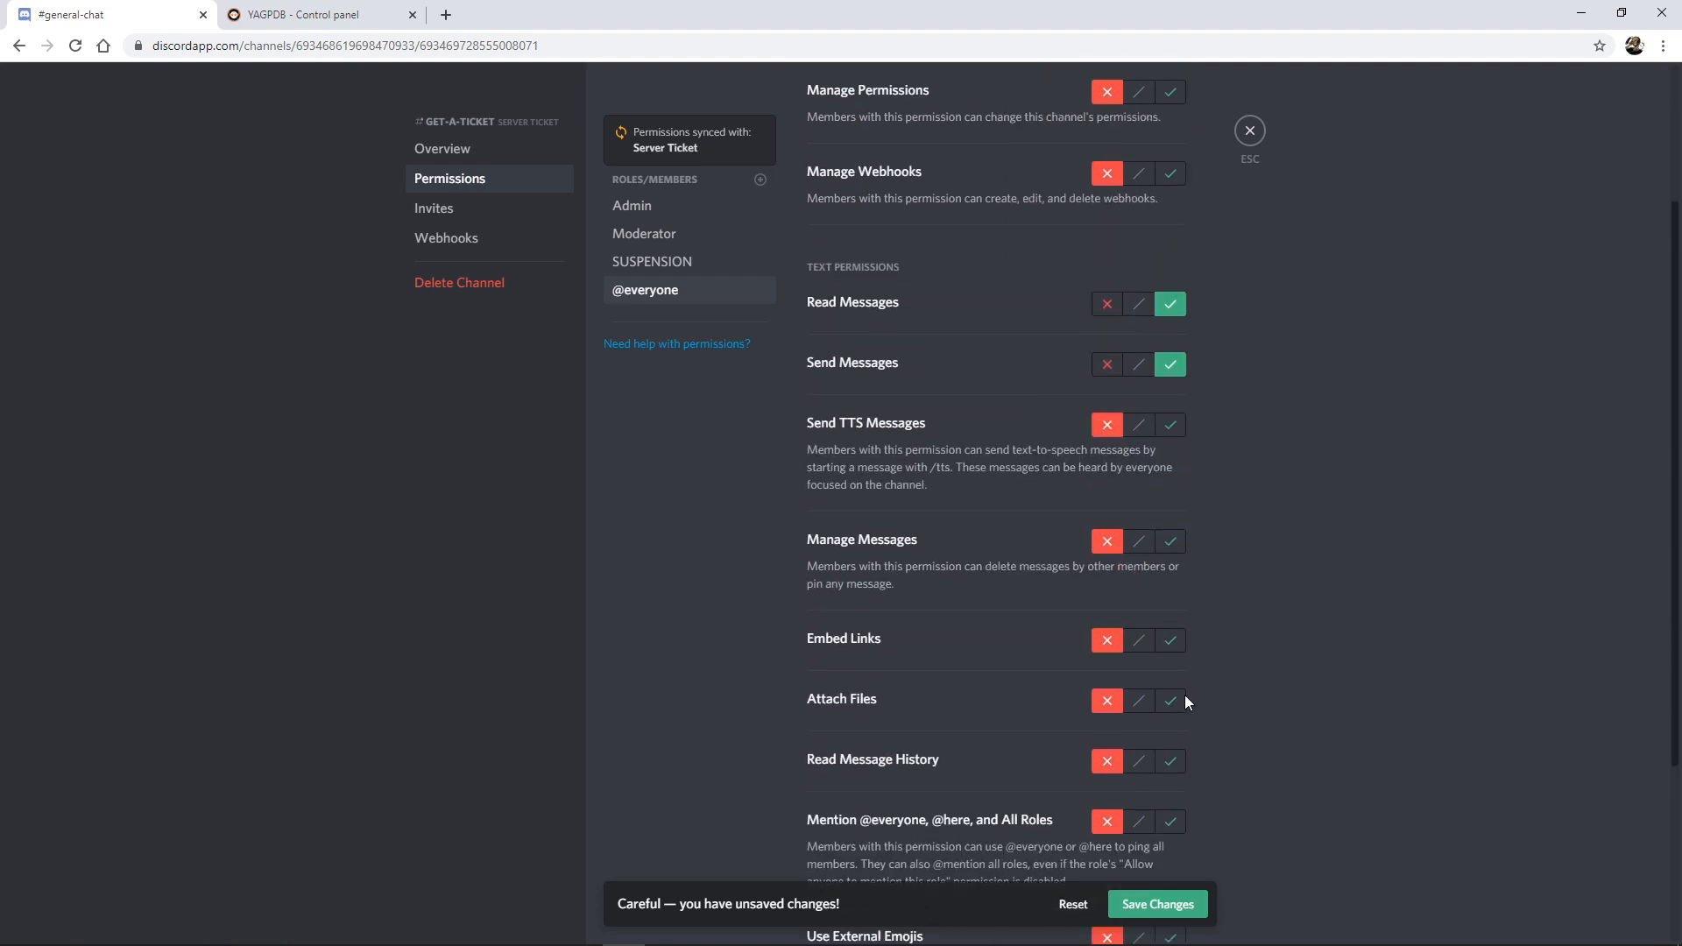
click(1196, 911)
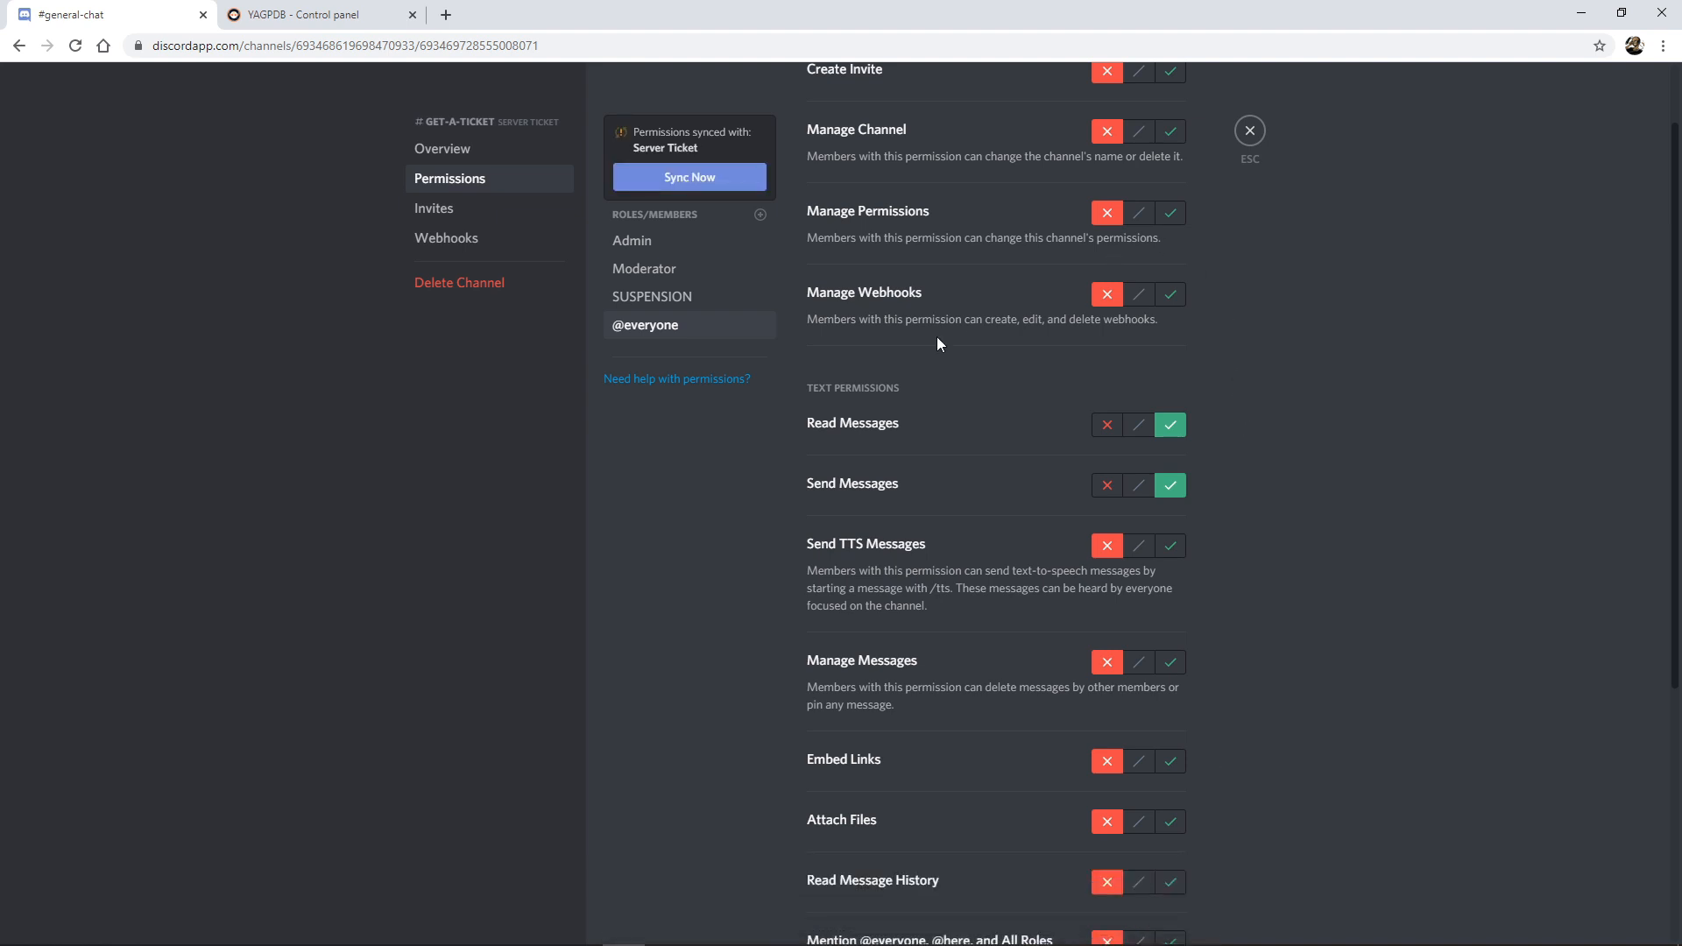
Allow SUSPENSION Read Messages and Send Messages in the get-a-ticket channel, then save and close the channel settings.
click(655, 298)
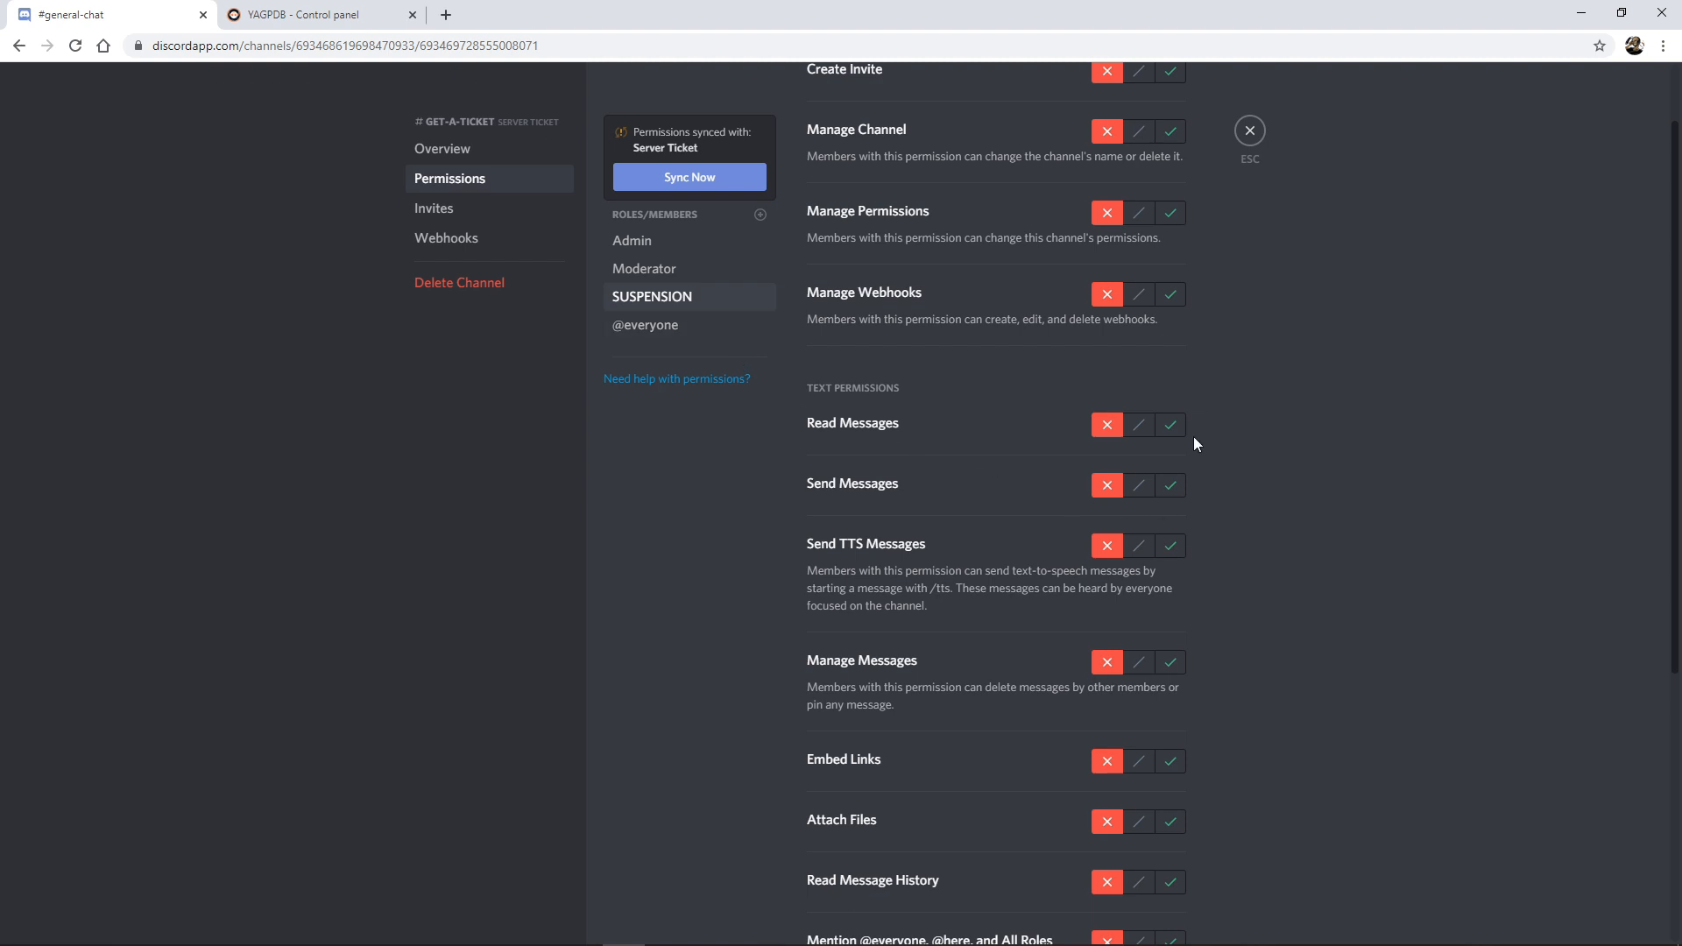
click(1172, 427)
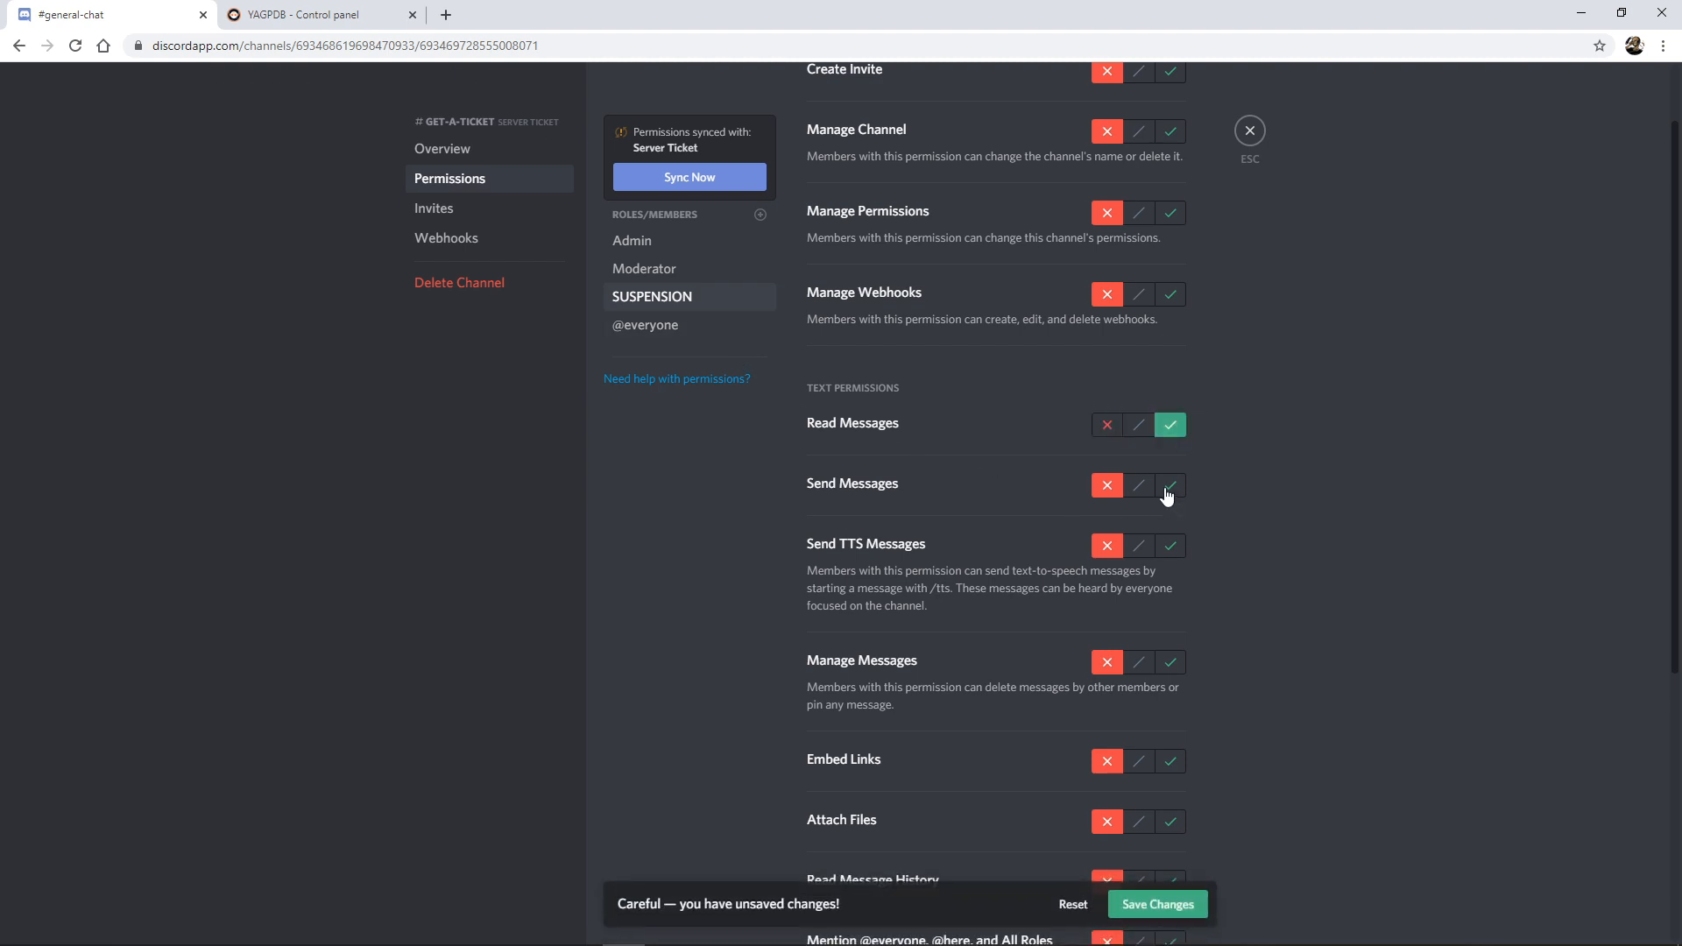
click(1169, 487)
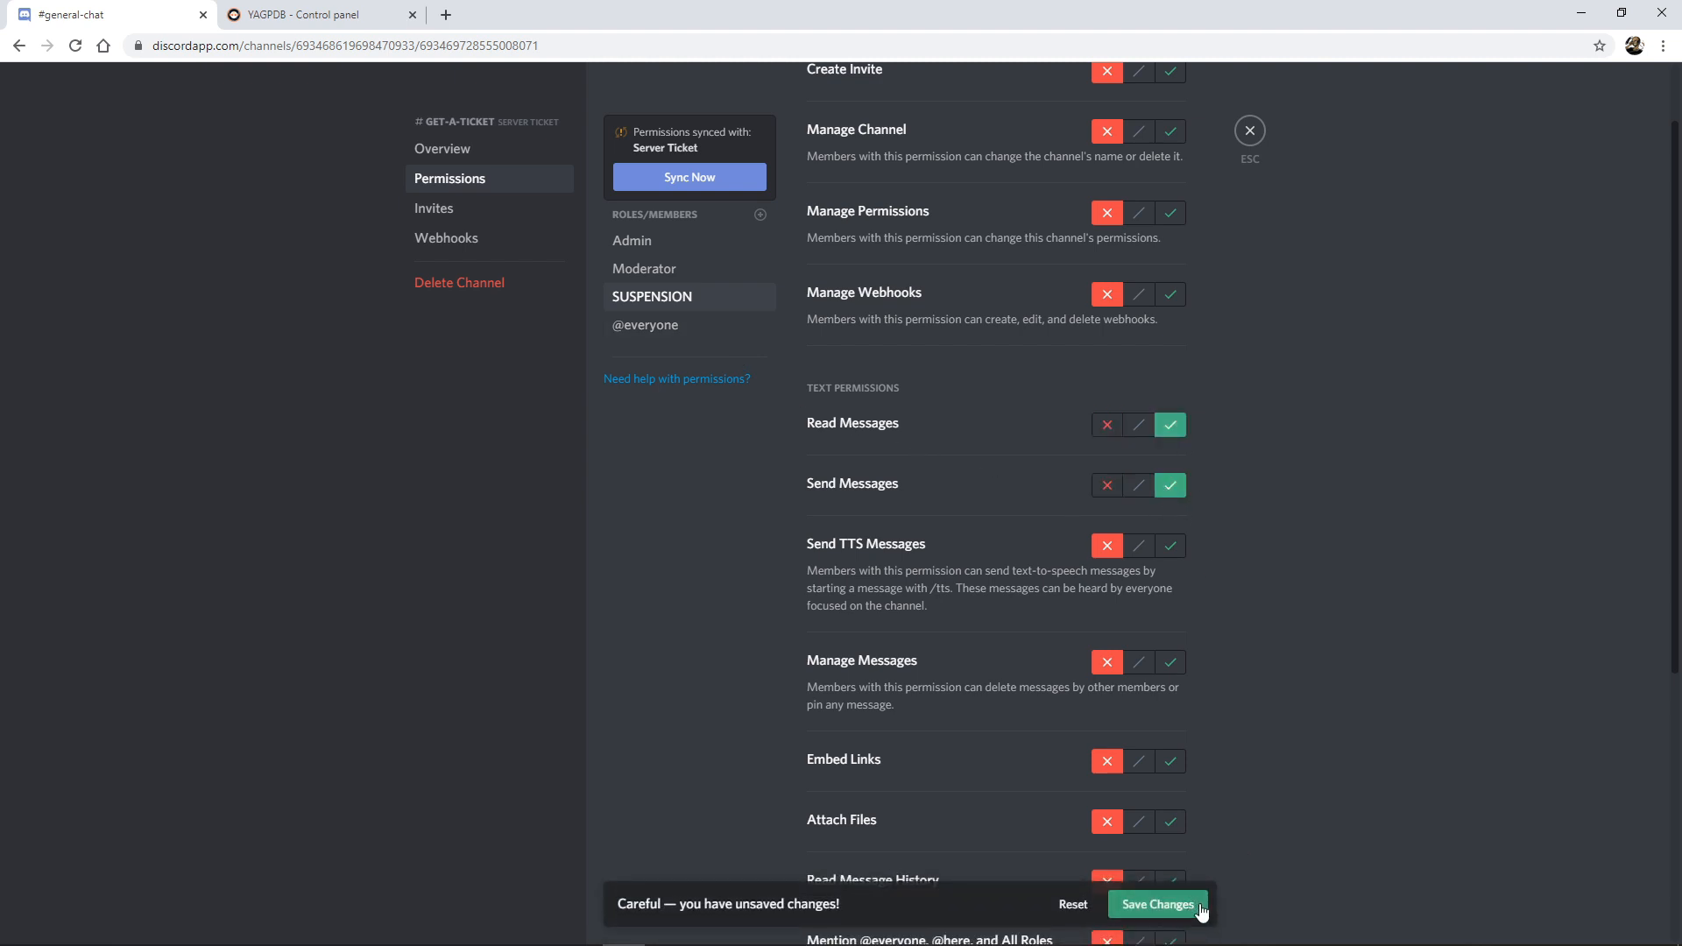
click(1157, 904)
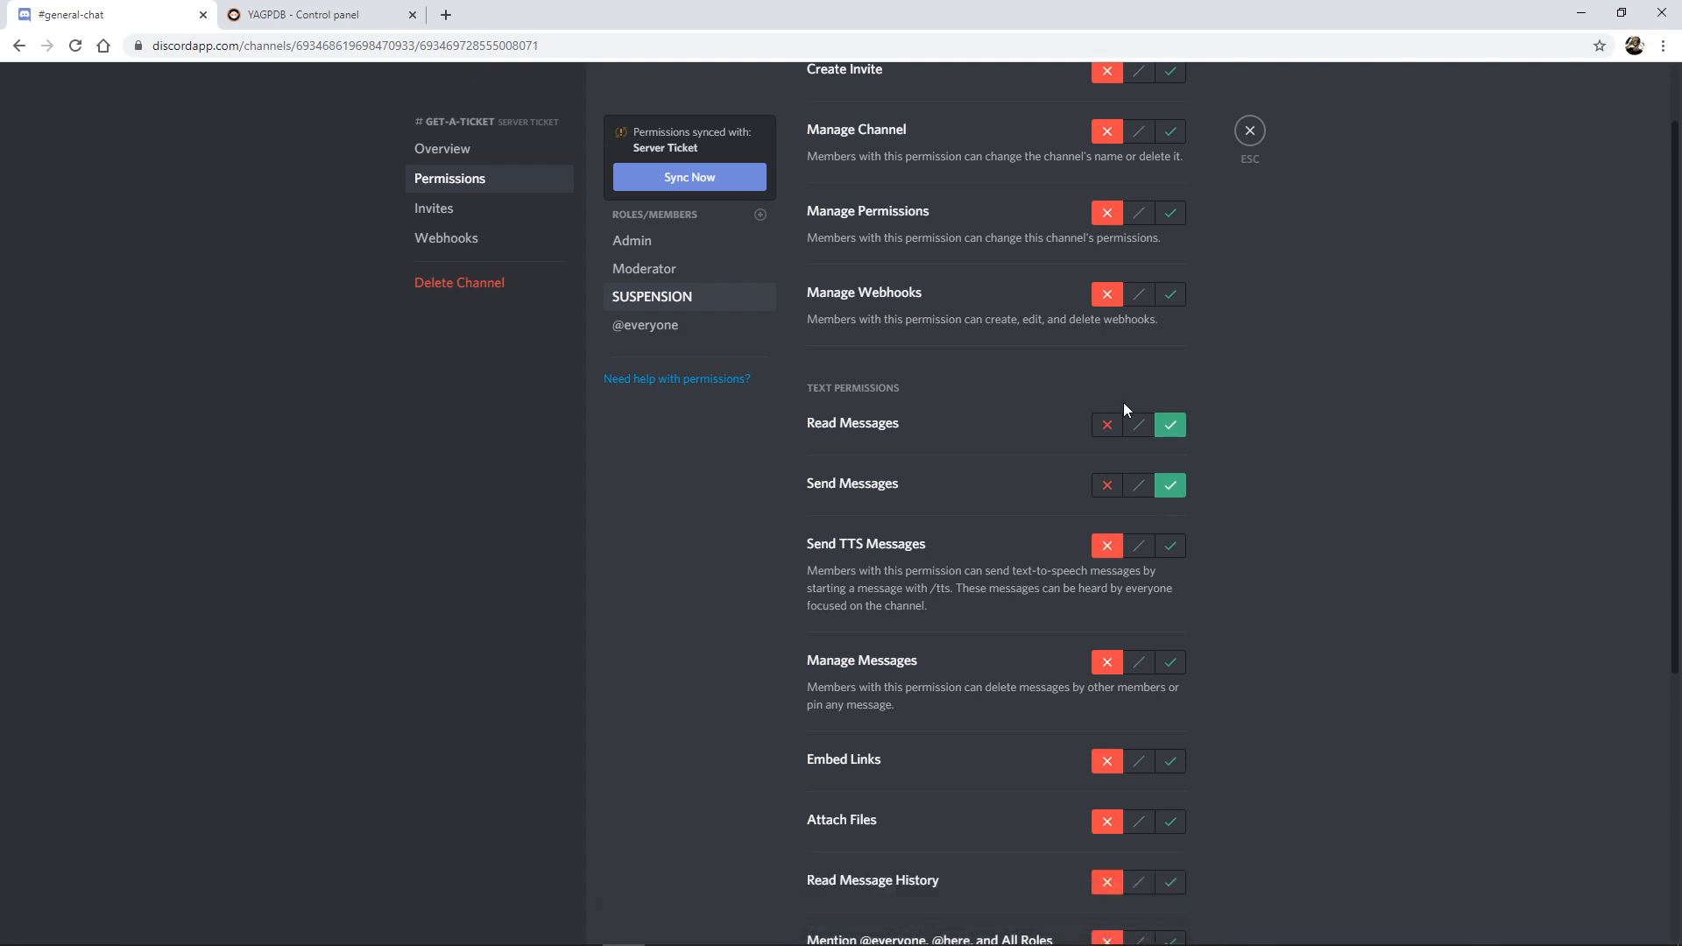
click(1250, 130)
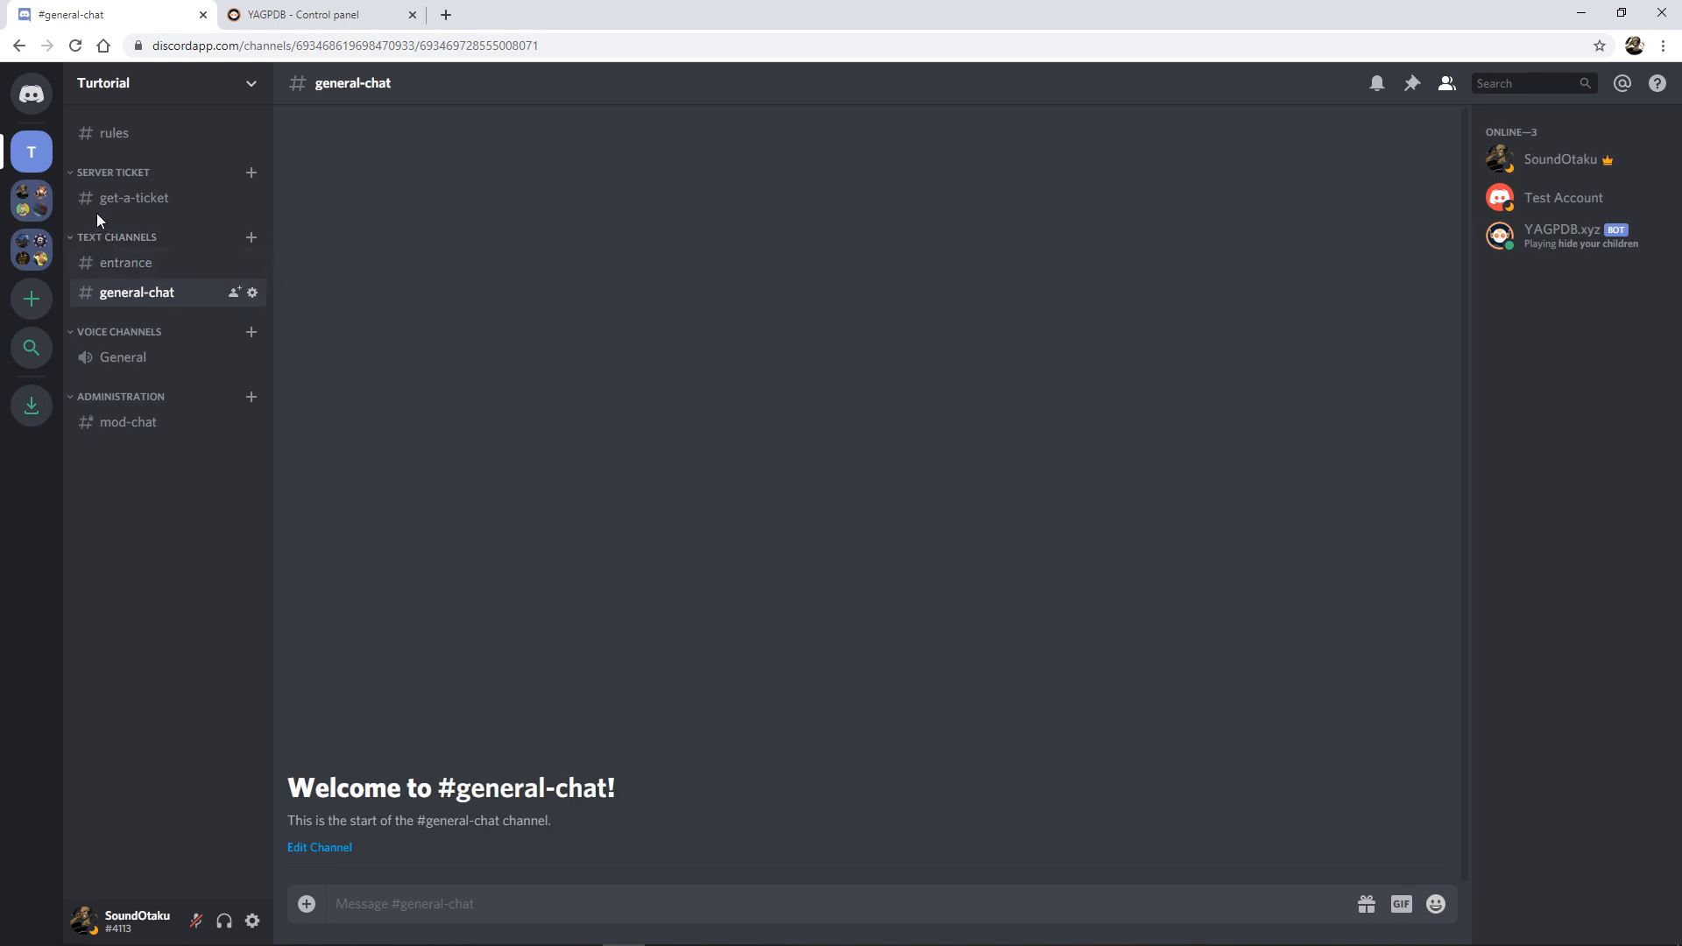
Create a text channel named ticket-instructions in the Server Ticket category.
click(252, 173)
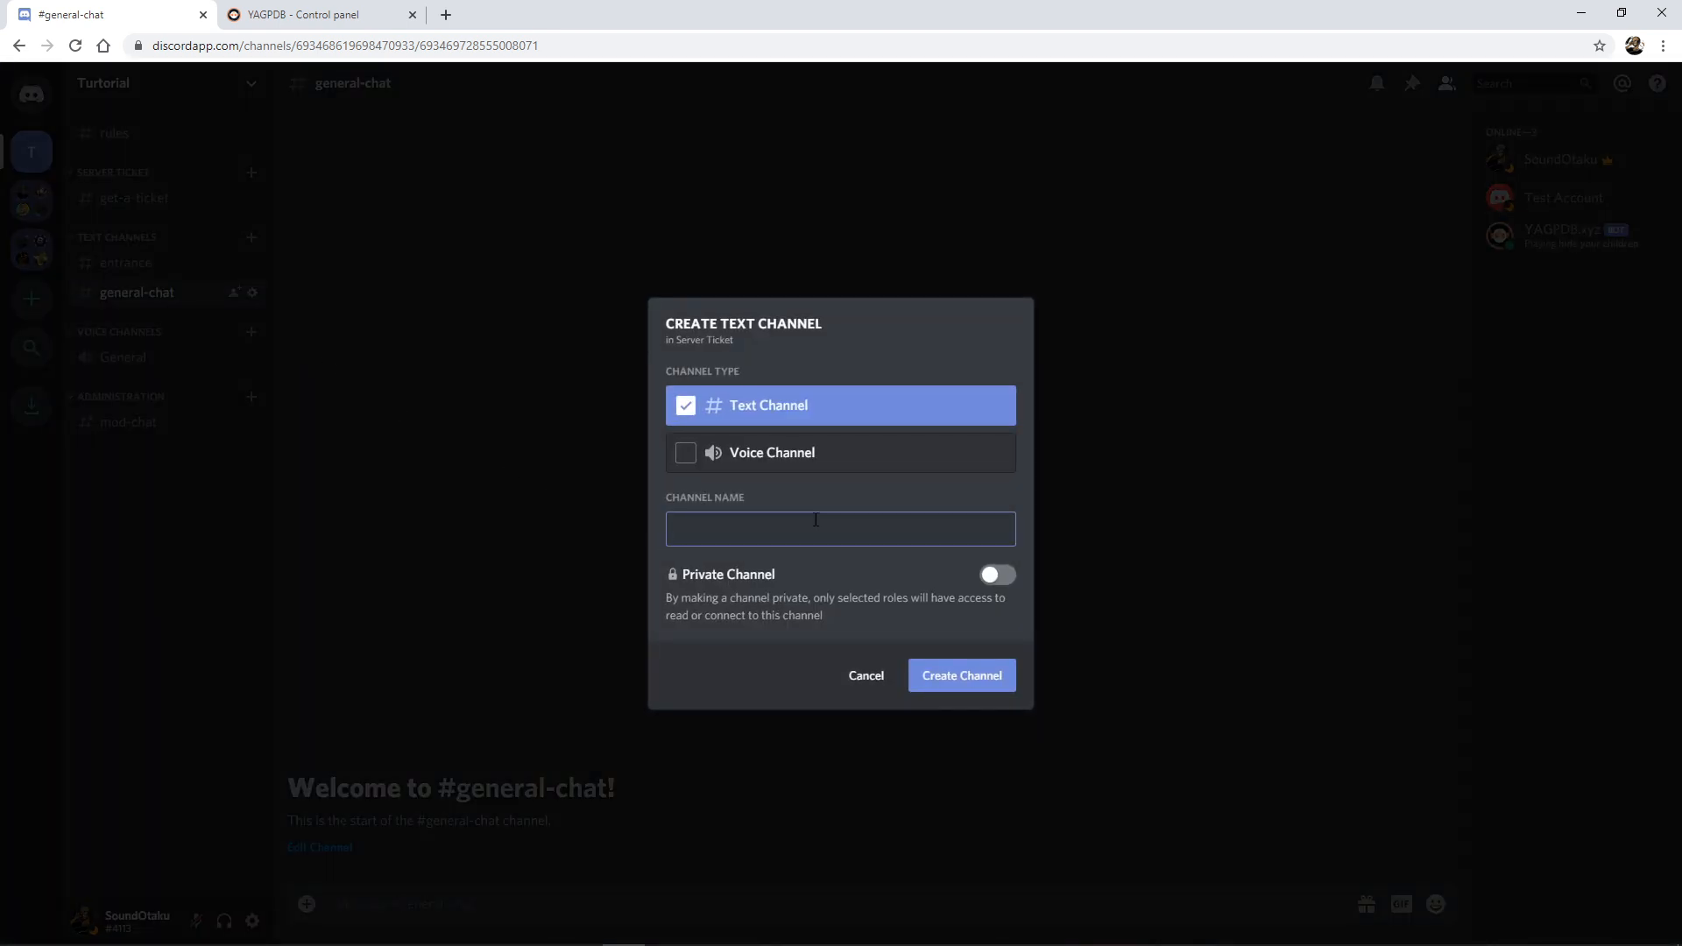
text(ticket-instructions)
key(Return)
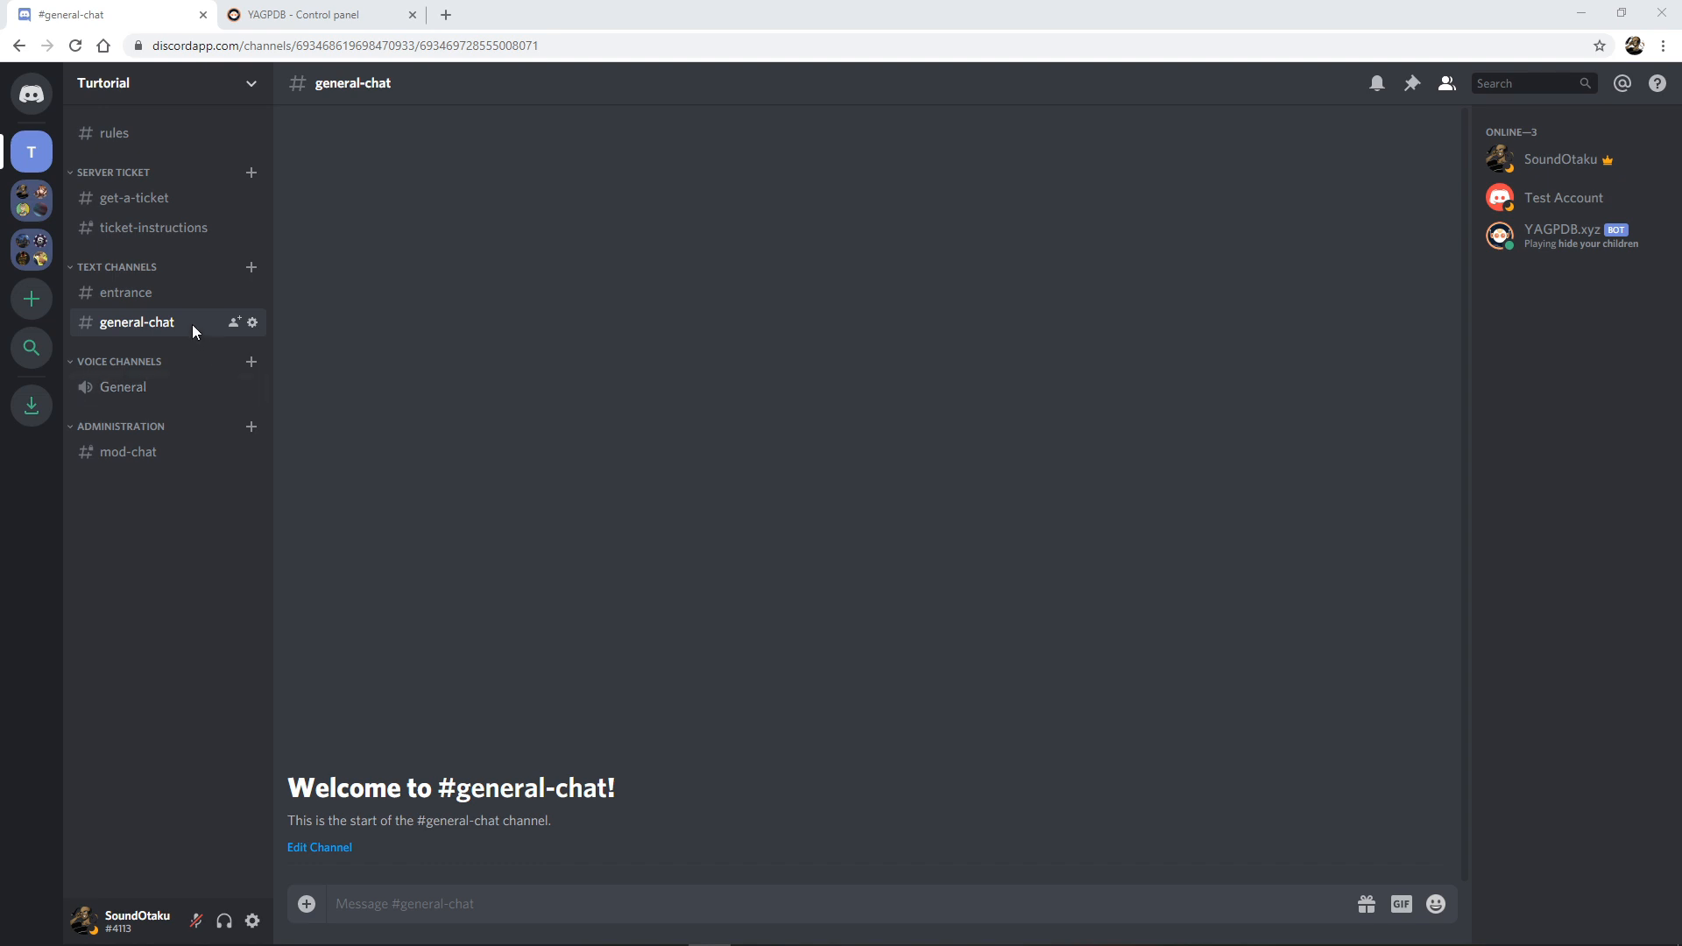
Paste and post the prepared three-step ticket system guide in the ticket-instructions channel.
click(160, 226)
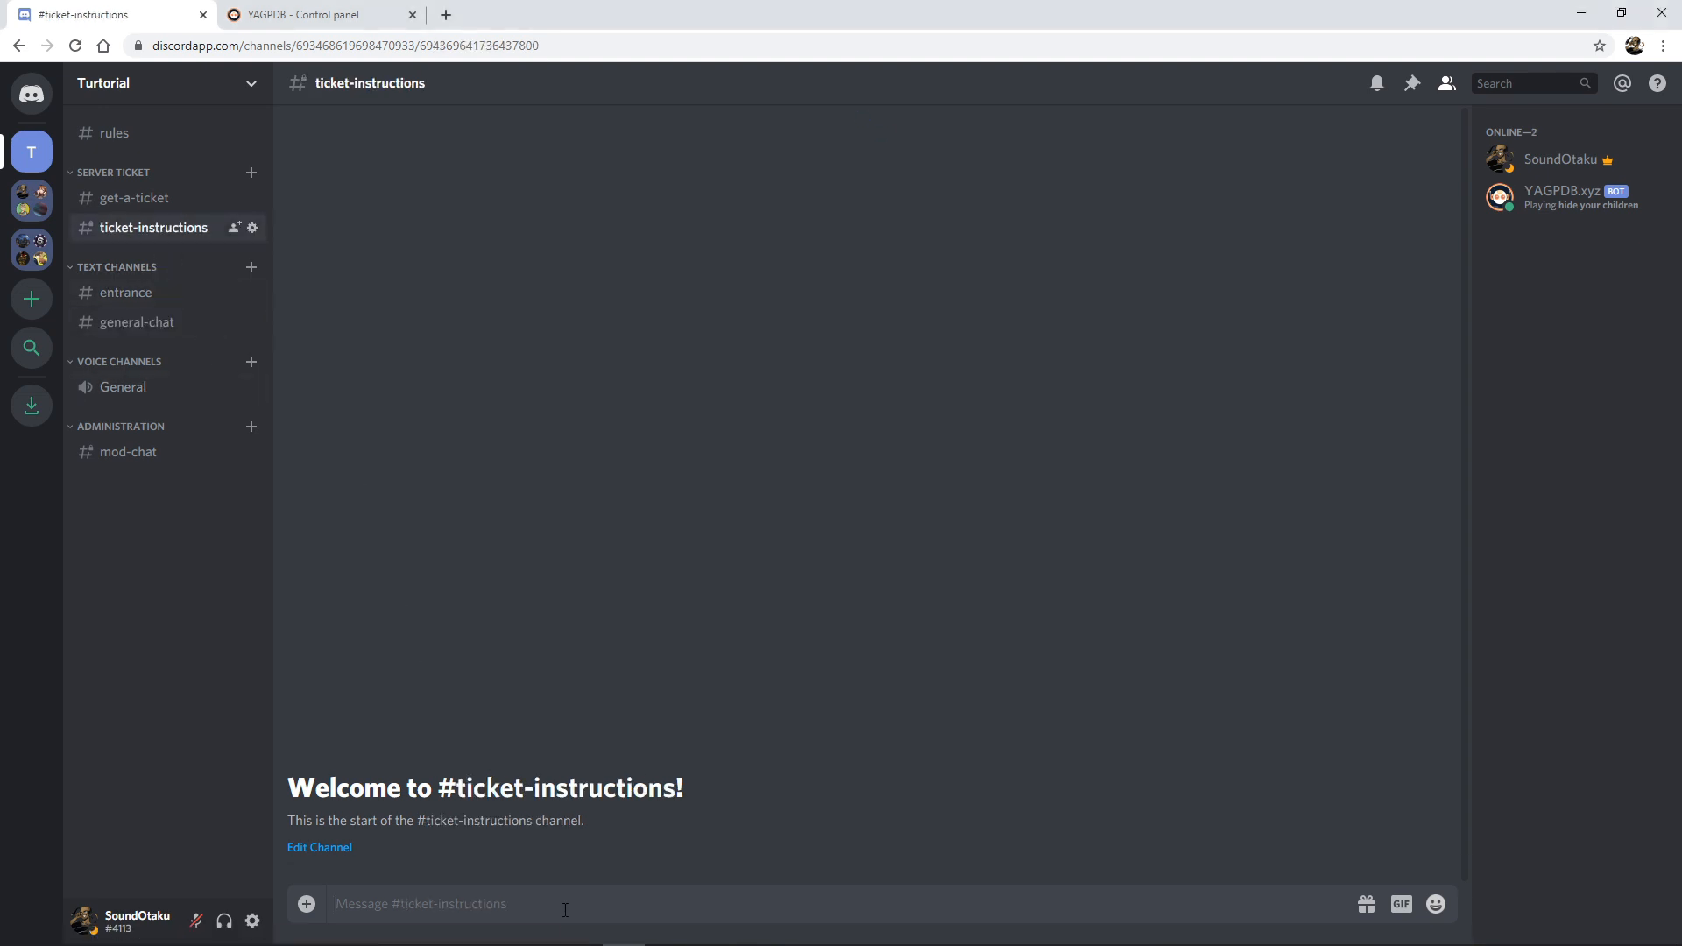
key(ctrl+v)
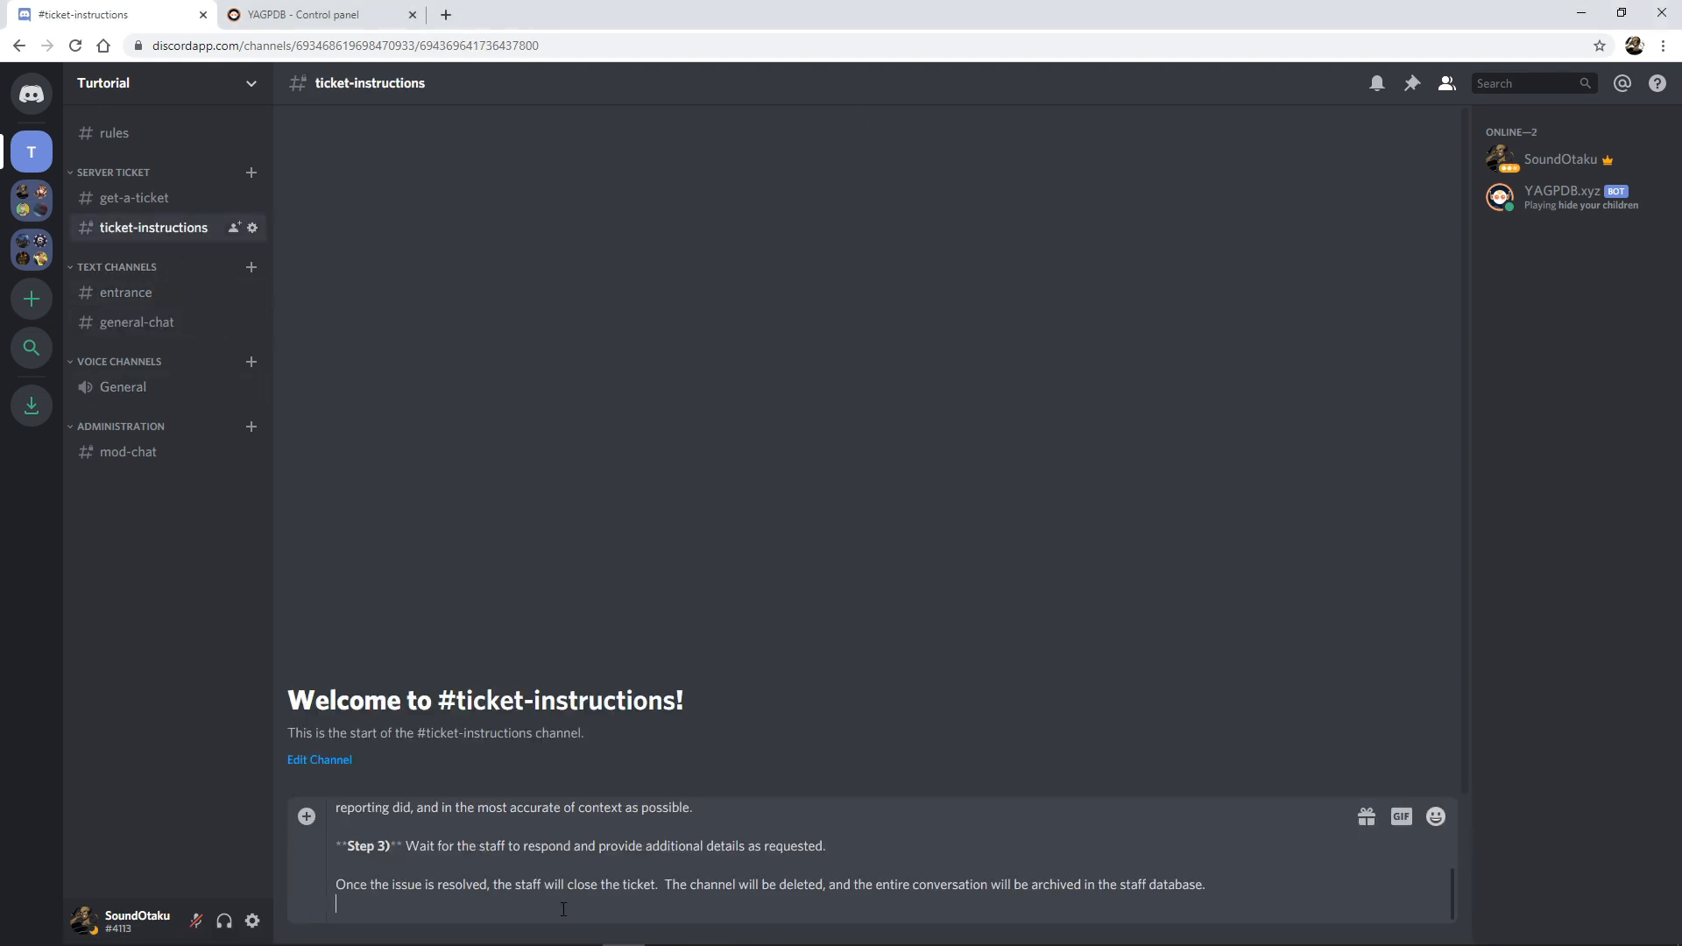
key(Return)
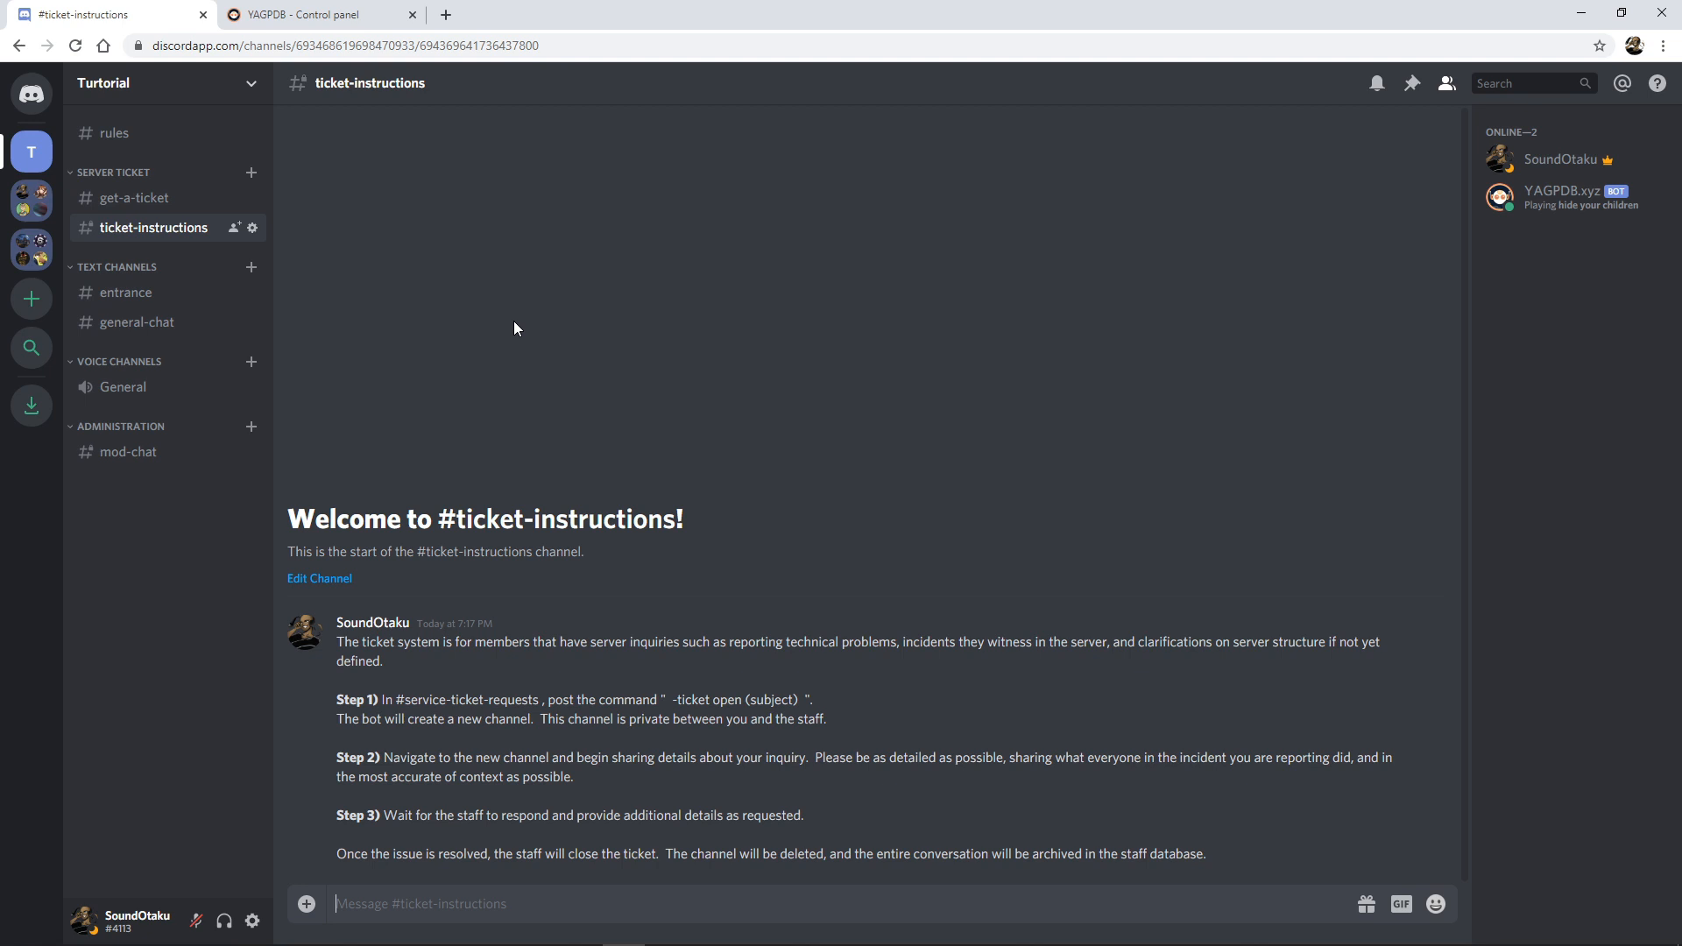
right_click(156, 233)
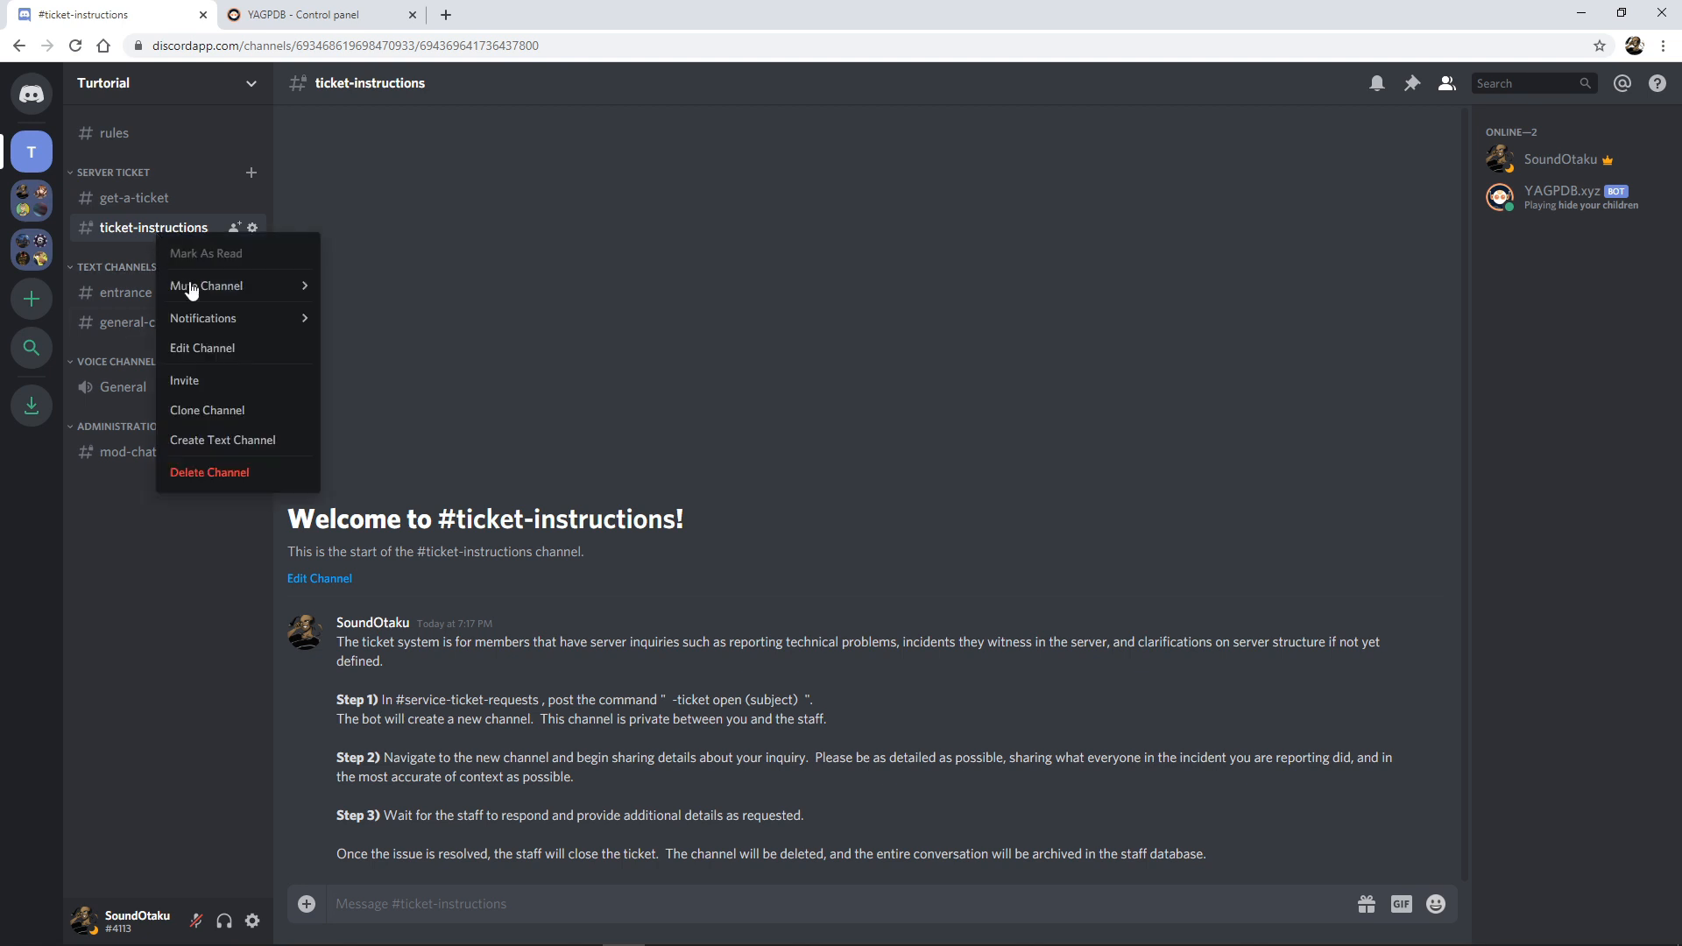
click(224, 351)
click(491, 182)
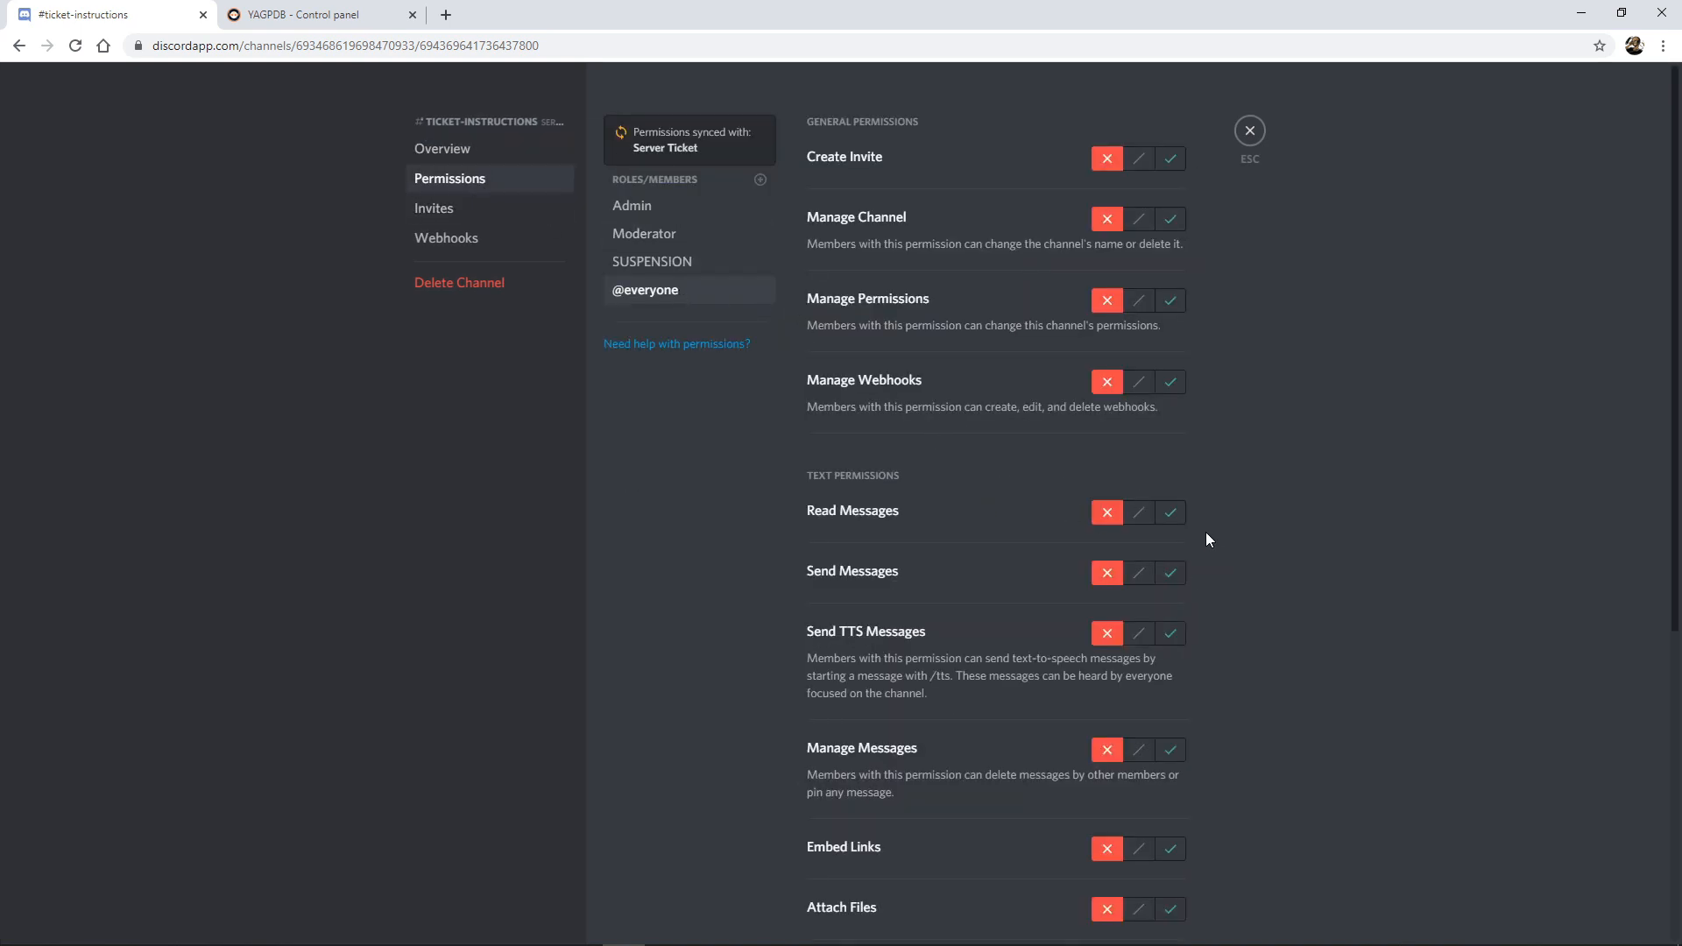
click(1170, 513)
scroll(1183, 525, down, 4)
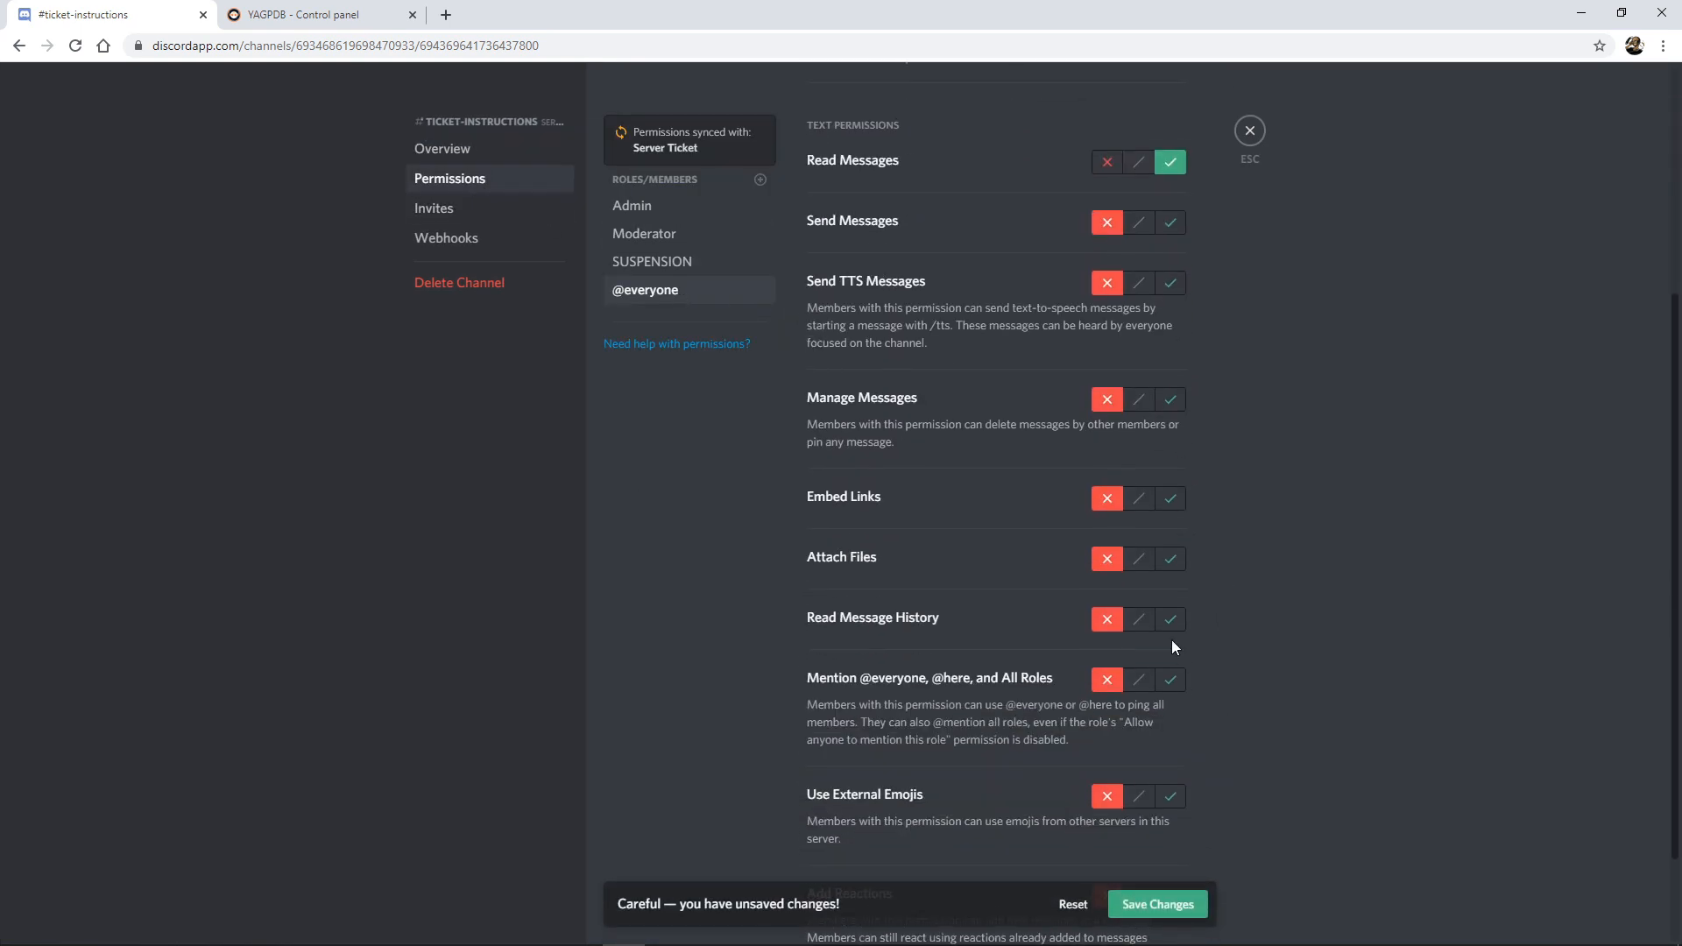
click(1171, 620)
scroll(1258, 410, up, 4)
scroll(1226, 526, down, 2)
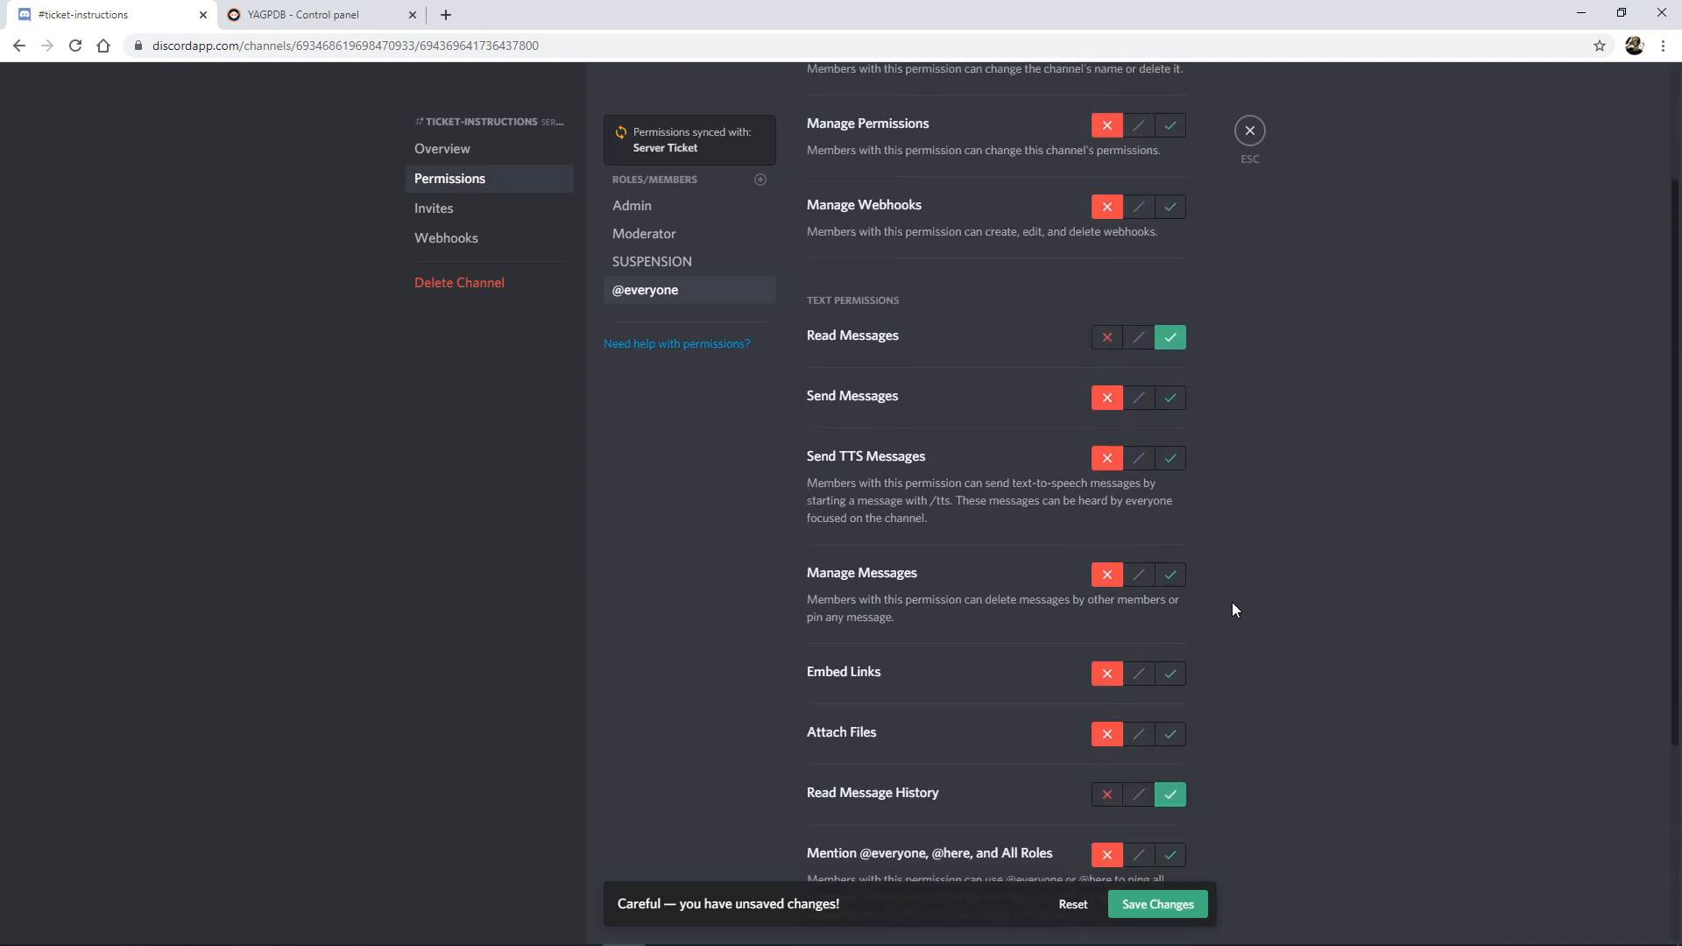
click(1202, 909)
Allow SUSPENSION Read Messages and Read Message History in the ticket-instructions channel, then save and close the channel settings.
click(676, 299)
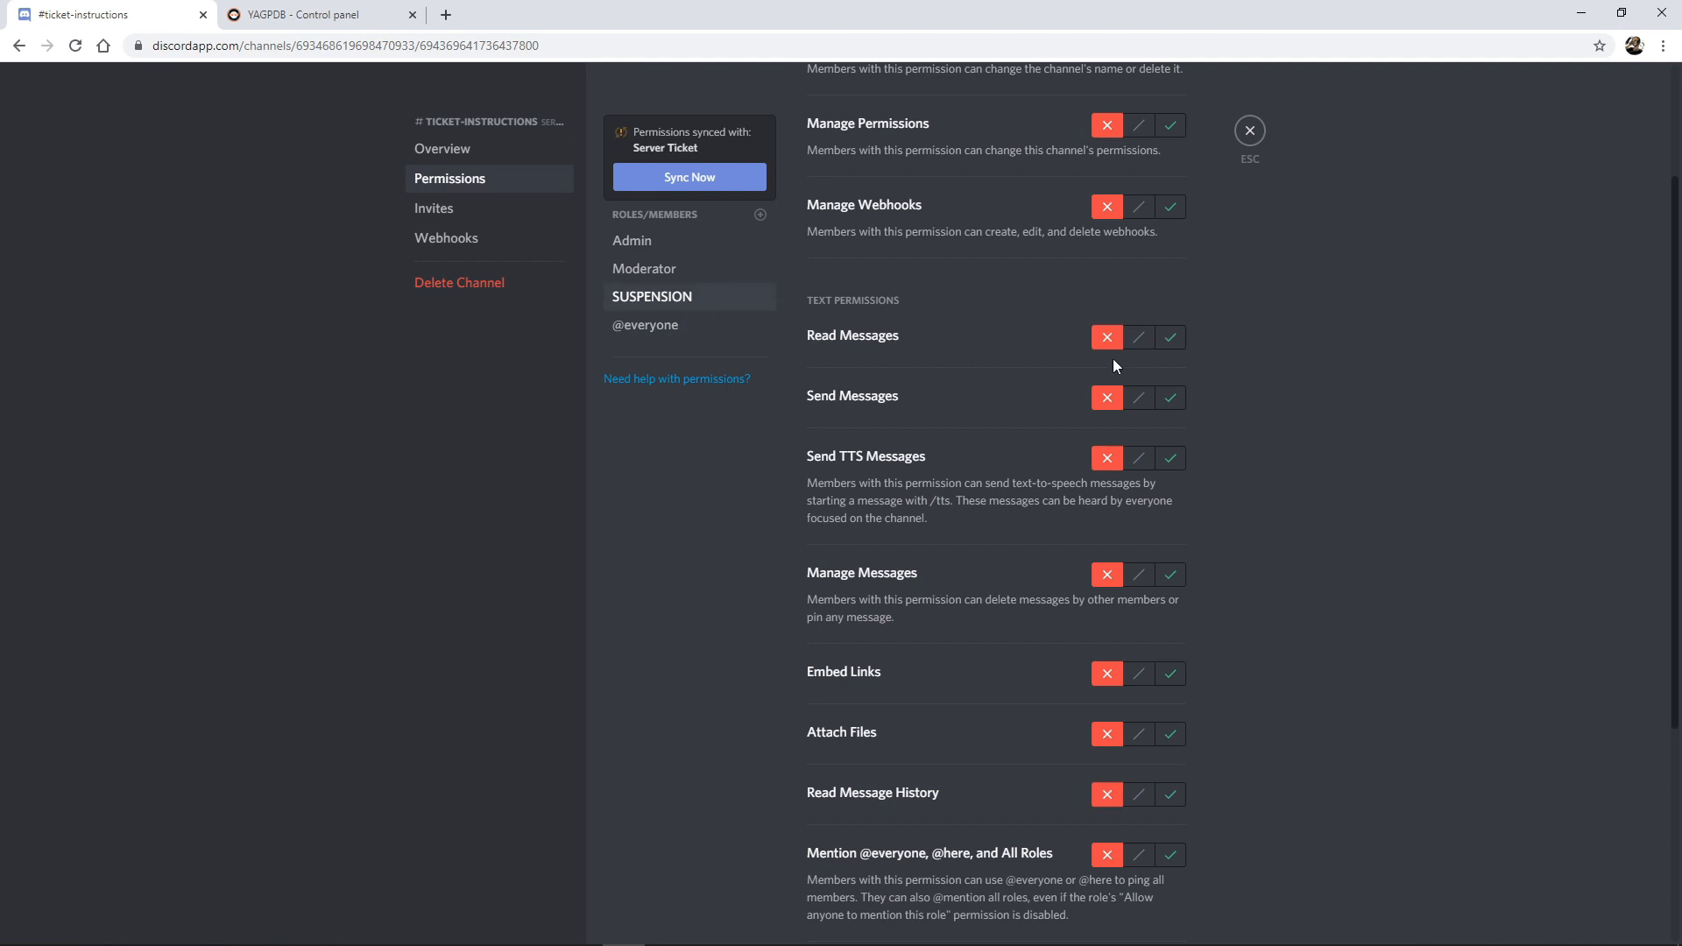
click(1171, 339)
scroll(1179, 365, down, 2)
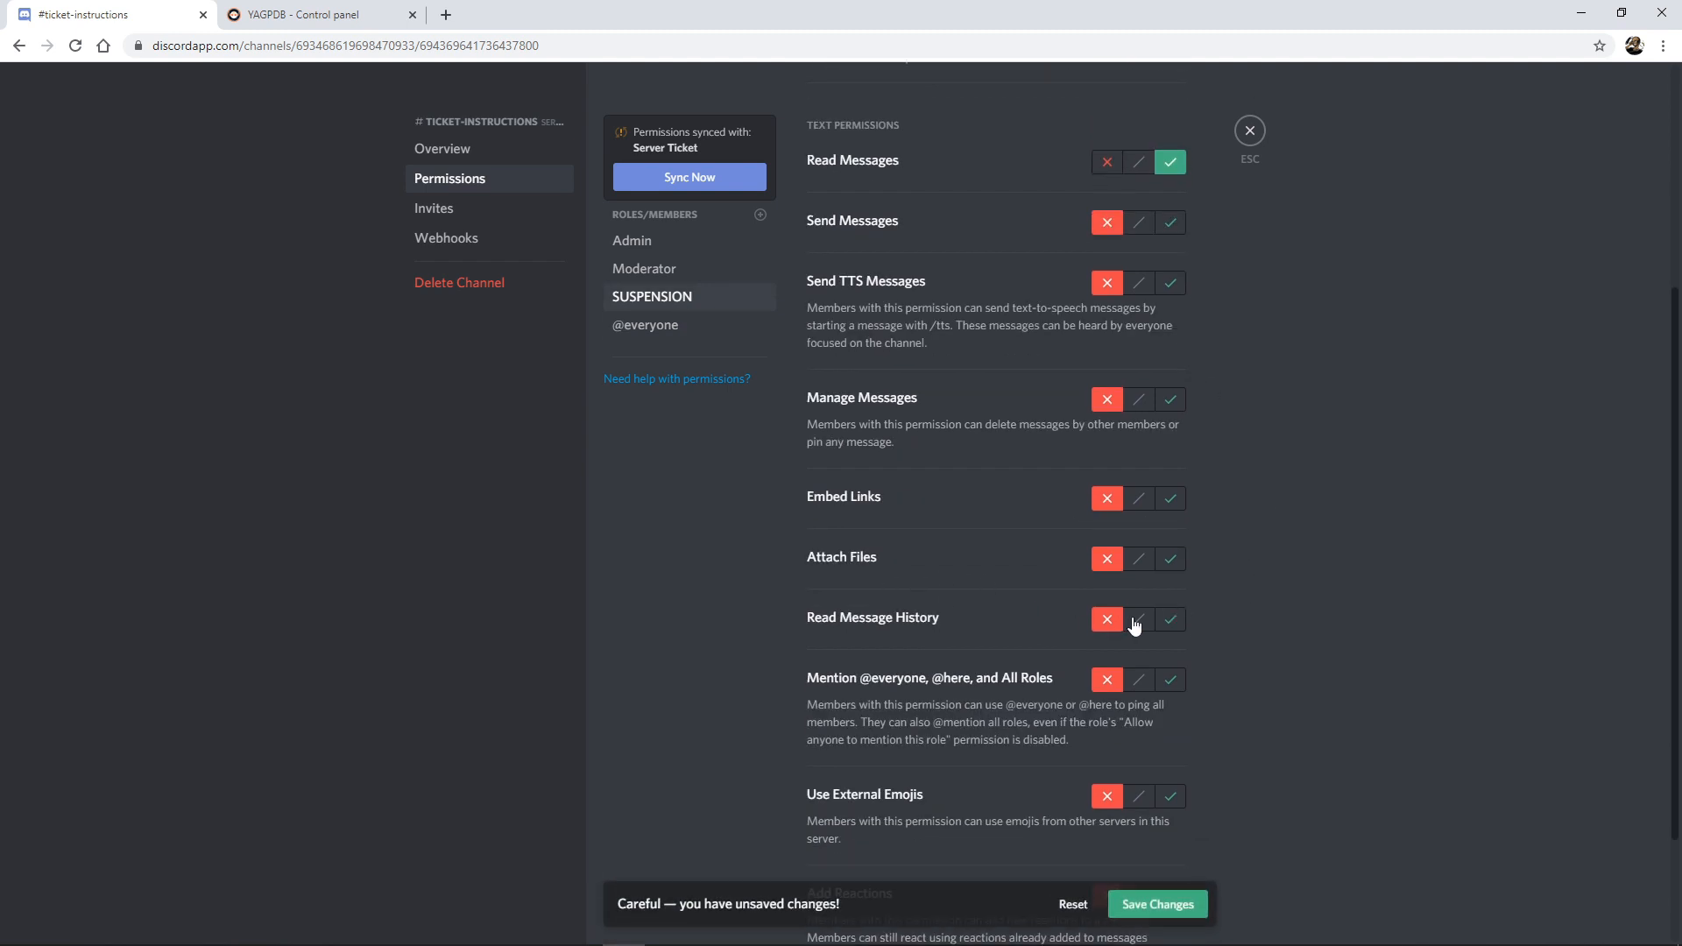
click(1170, 620)
click(1187, 909)
scroll(1270, 390, up, 4)
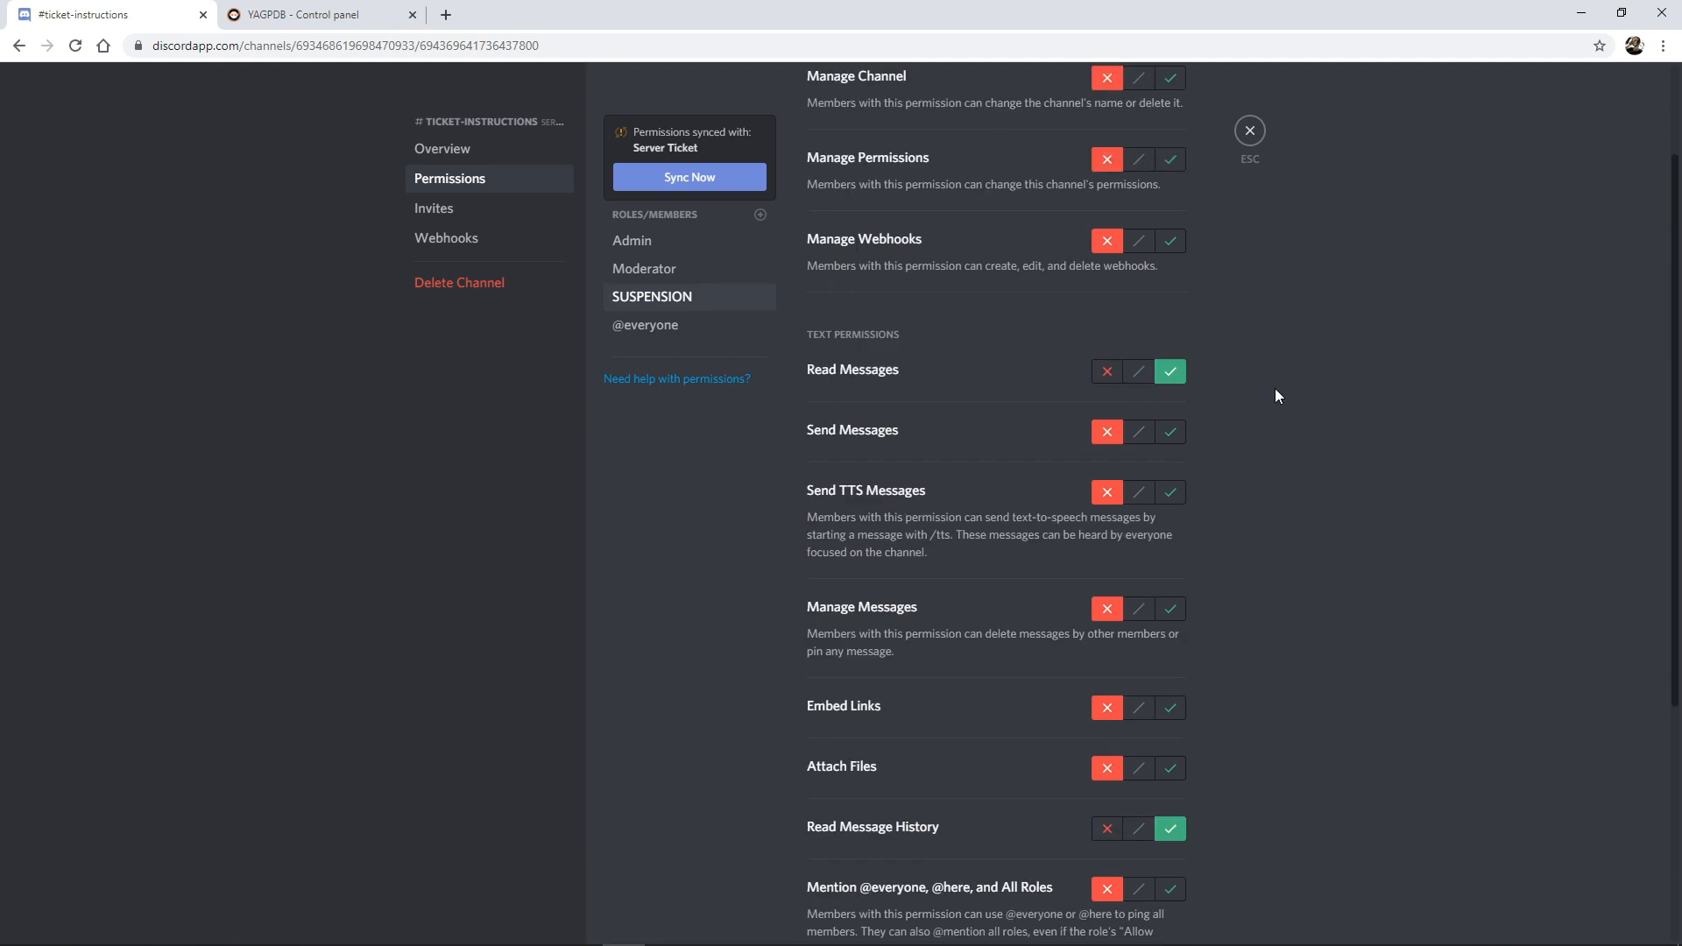
click(1251, 133)
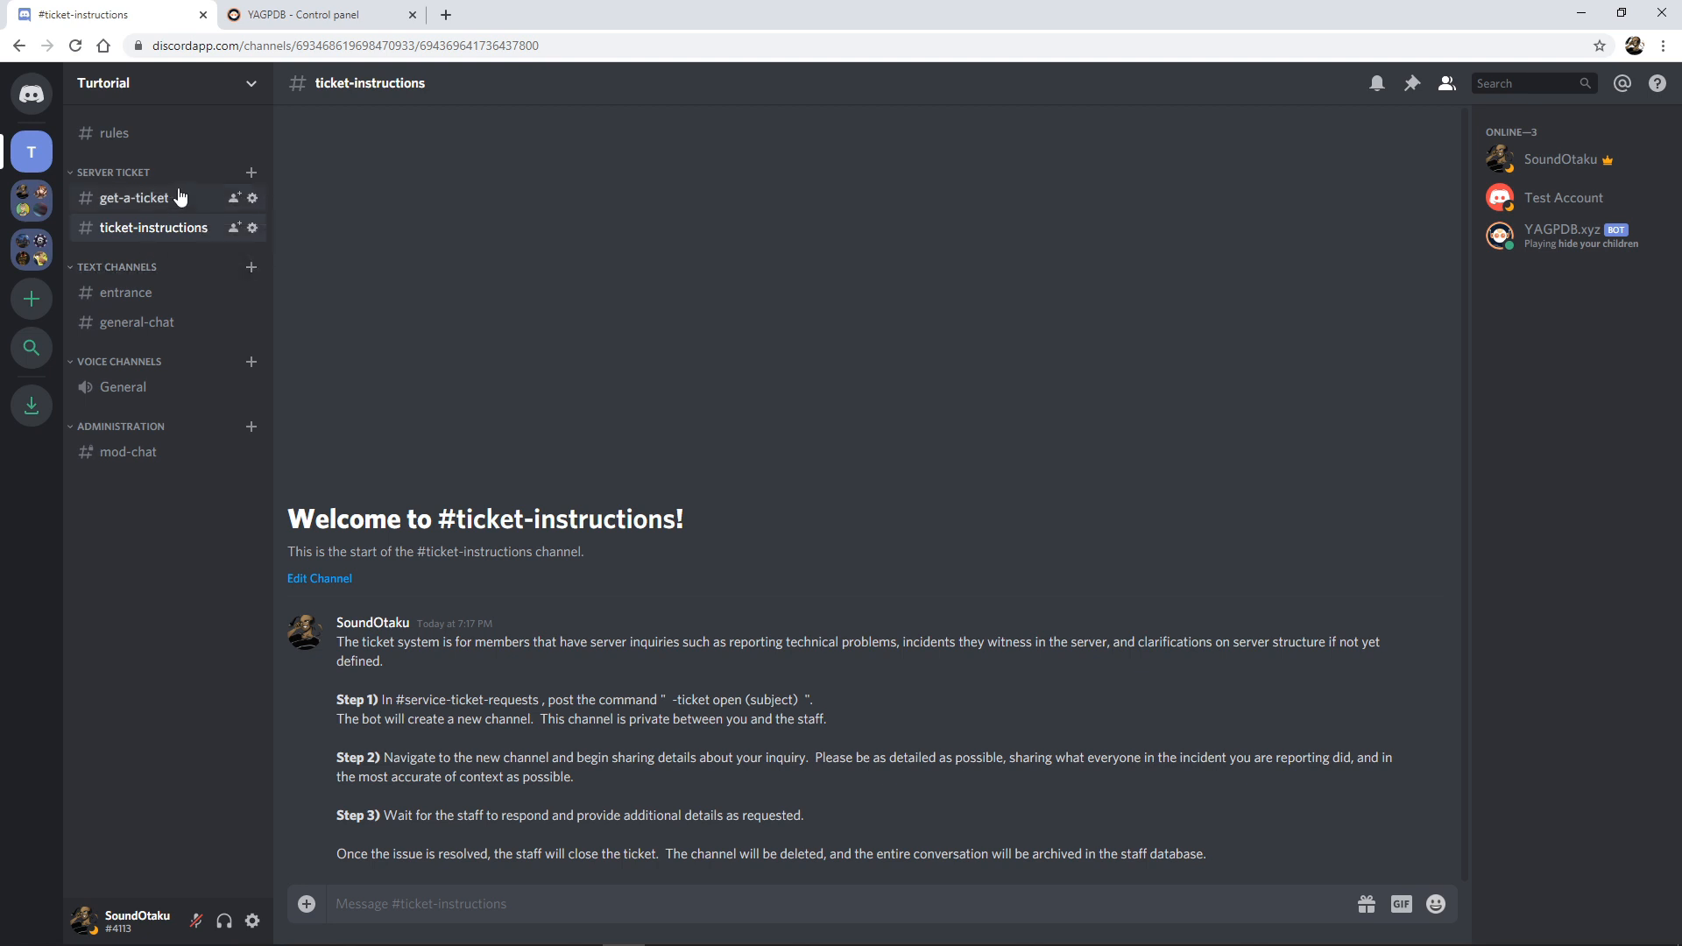
Create a text channel named ticket-commands-legend in the Server Ticket category.
click(252, 172)
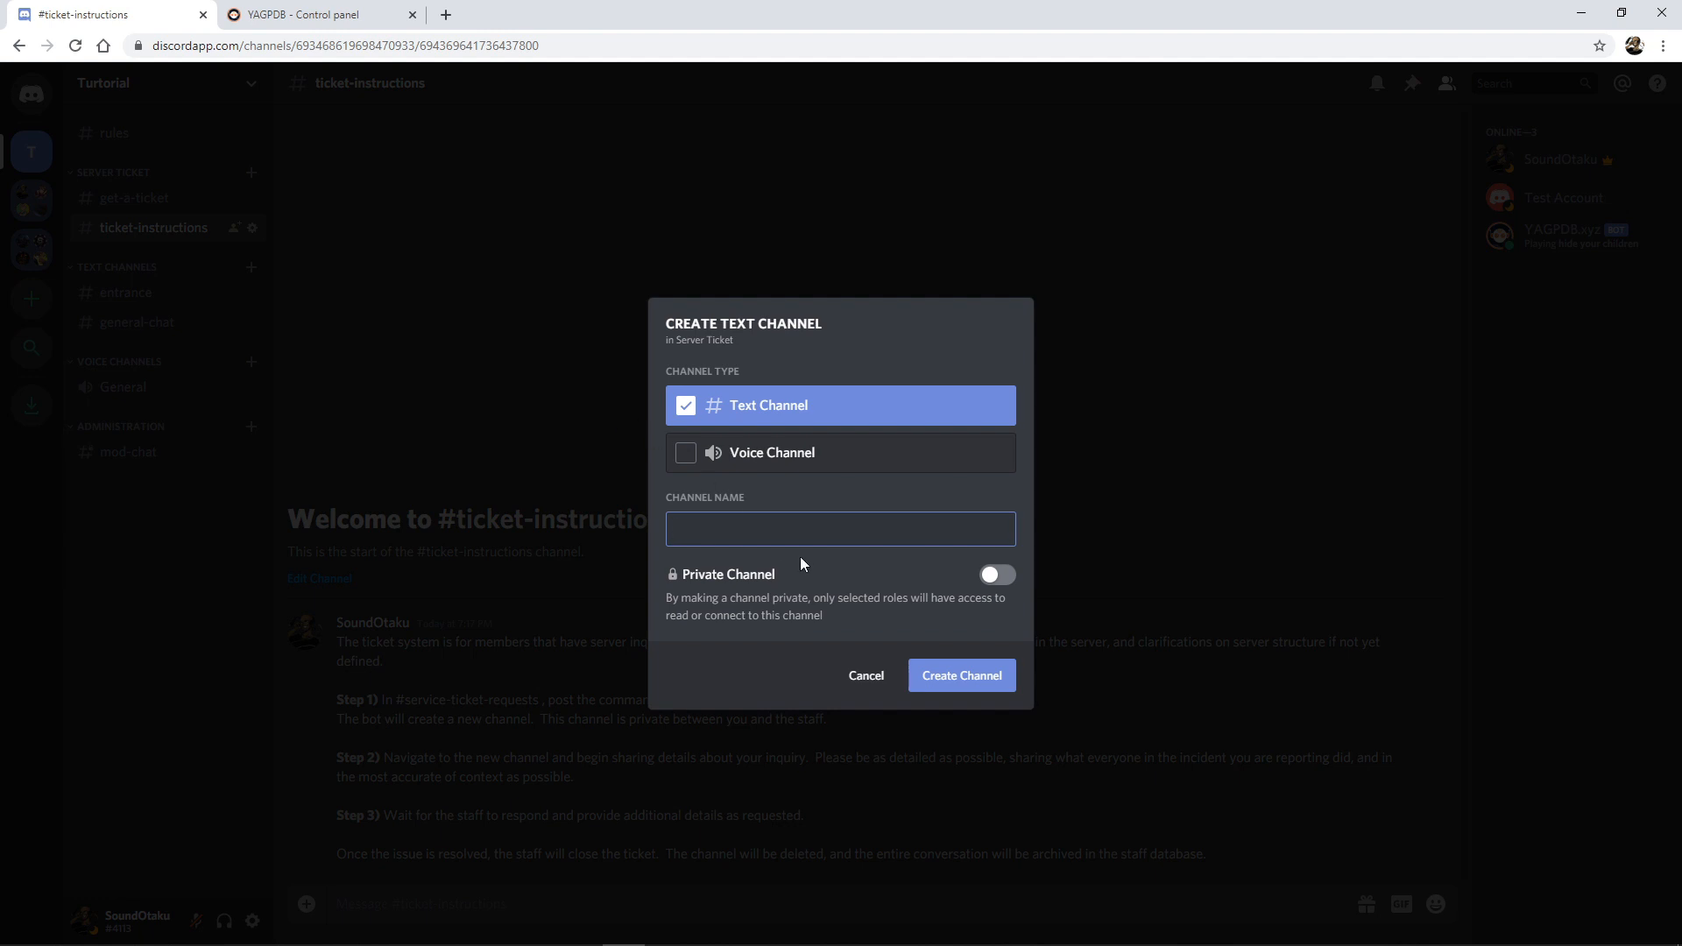
text(ticket-commands-legend)
click(963, 675)
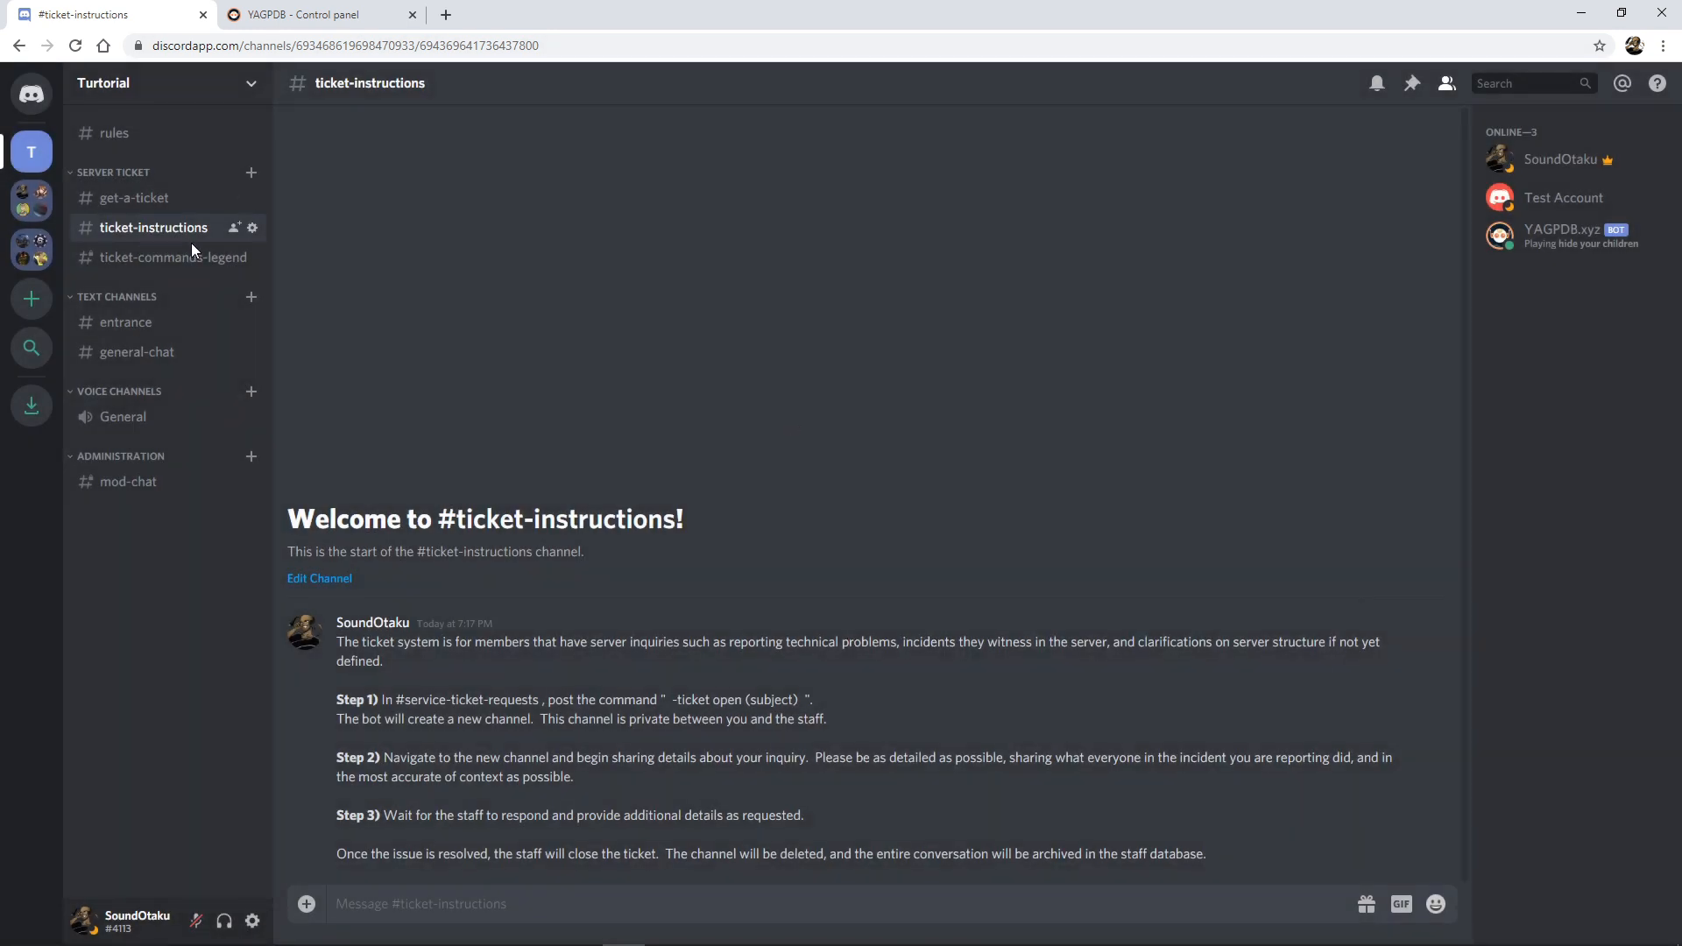
right_click(159, 256)
click(219, 369)
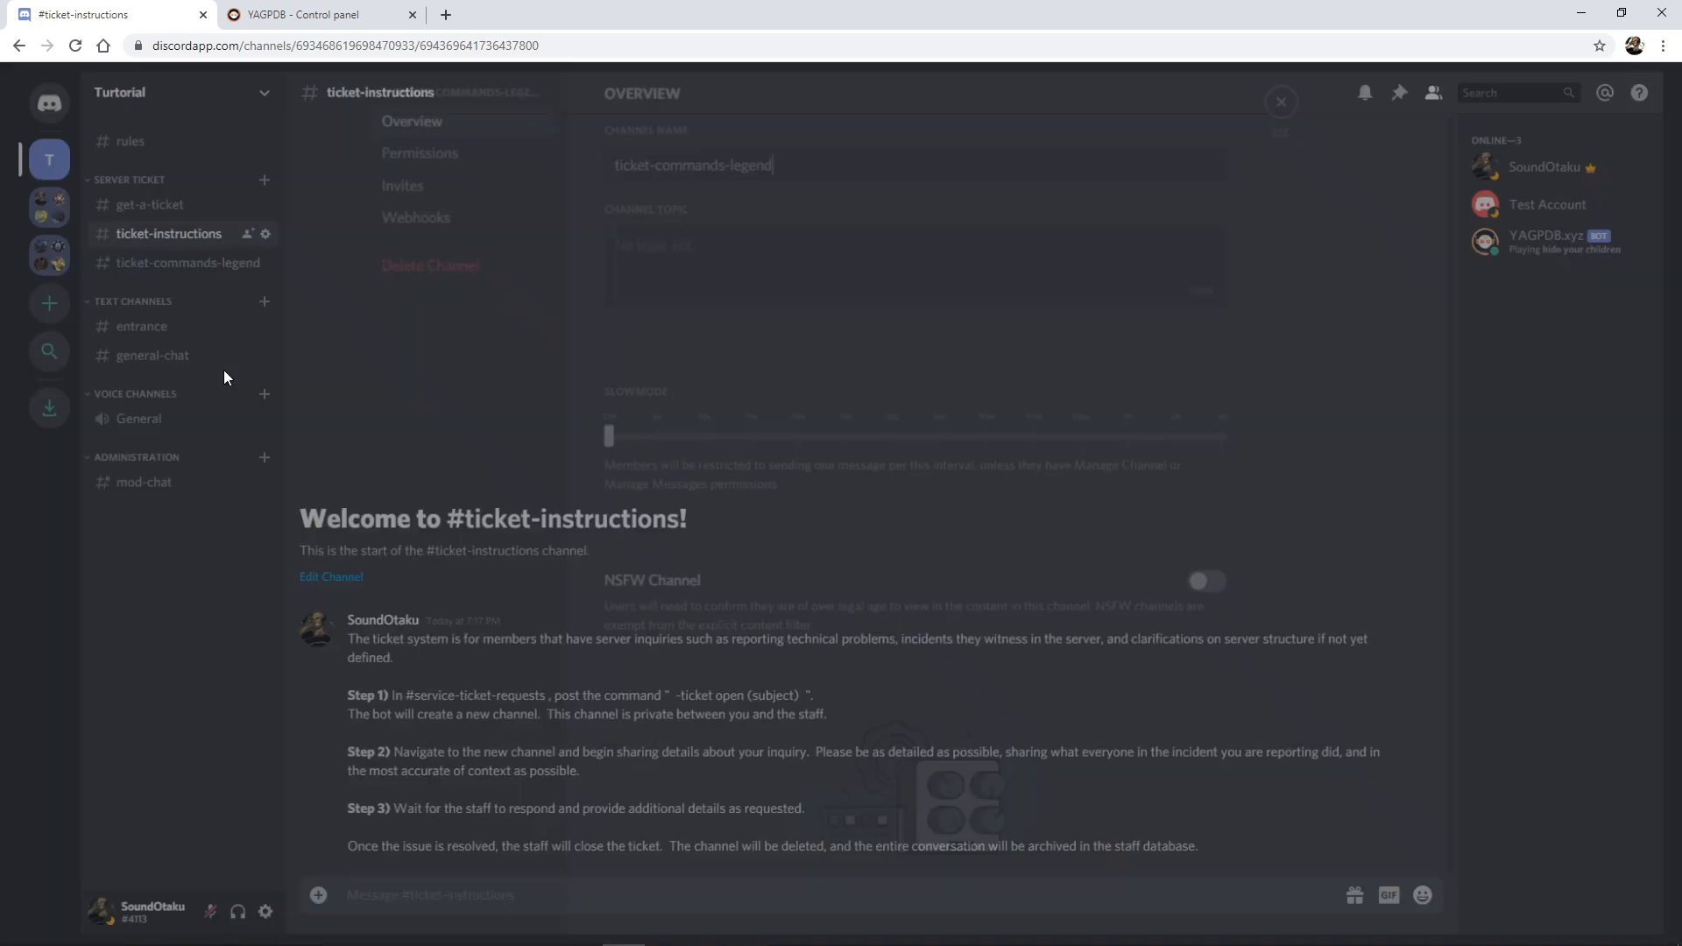
click(468, 181)
scroll(1034, 438, down, 2)
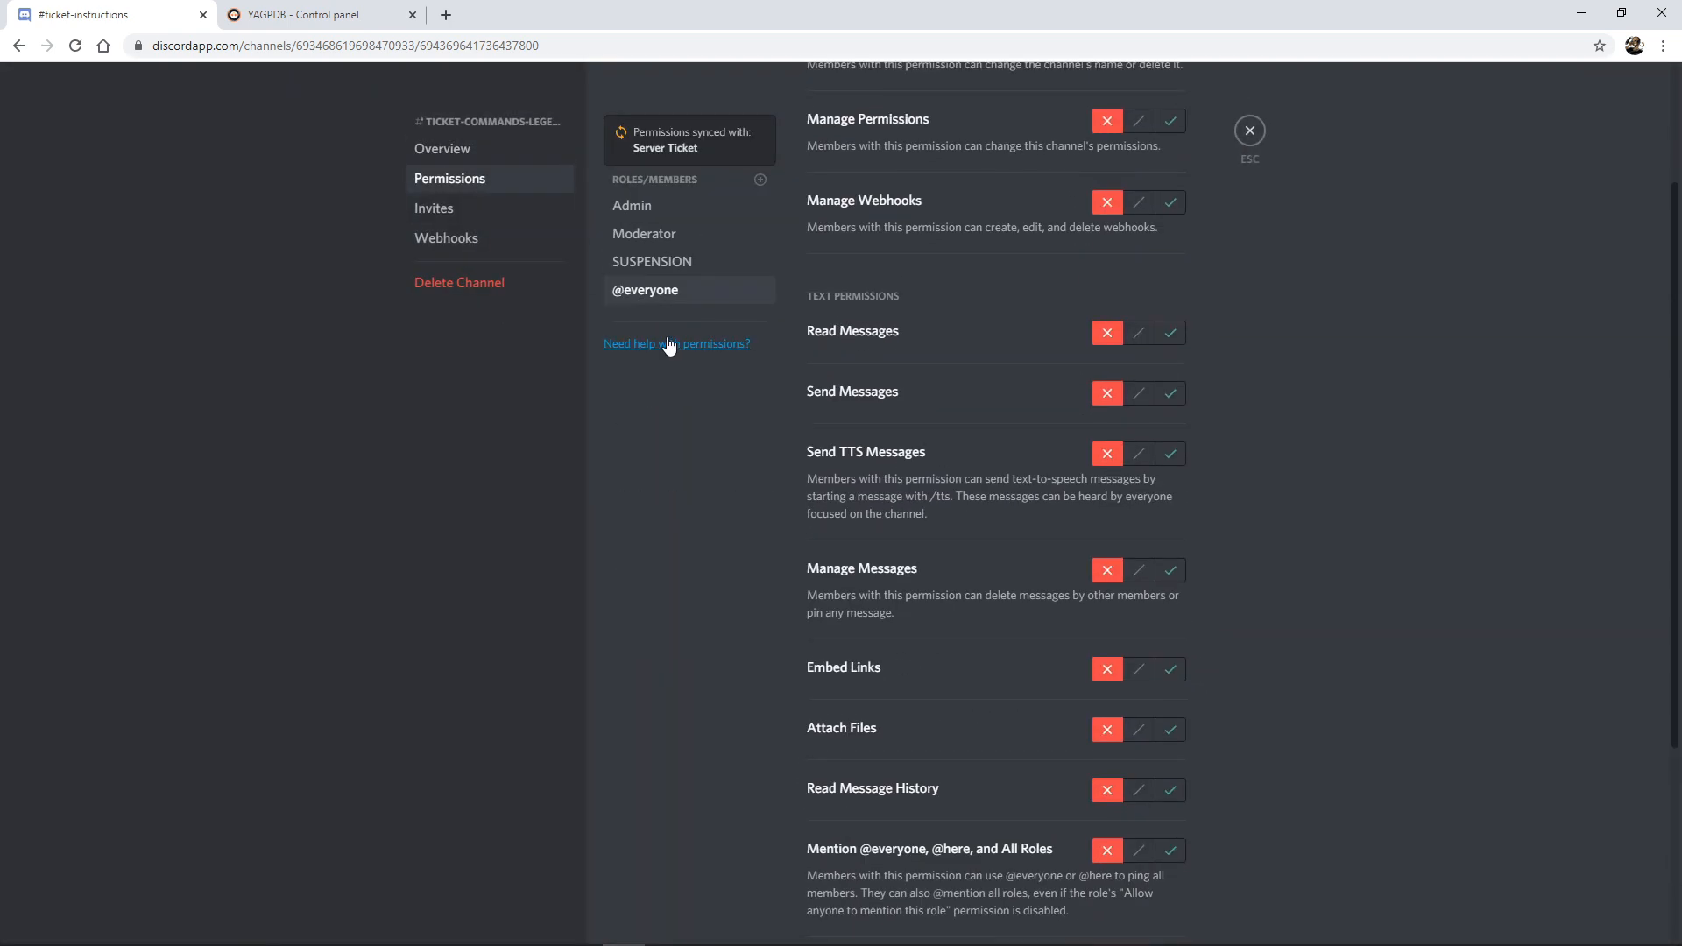
click(666, 261)
scroll(1025, 311, down, 2)
scroll(963, 306, up, 3)
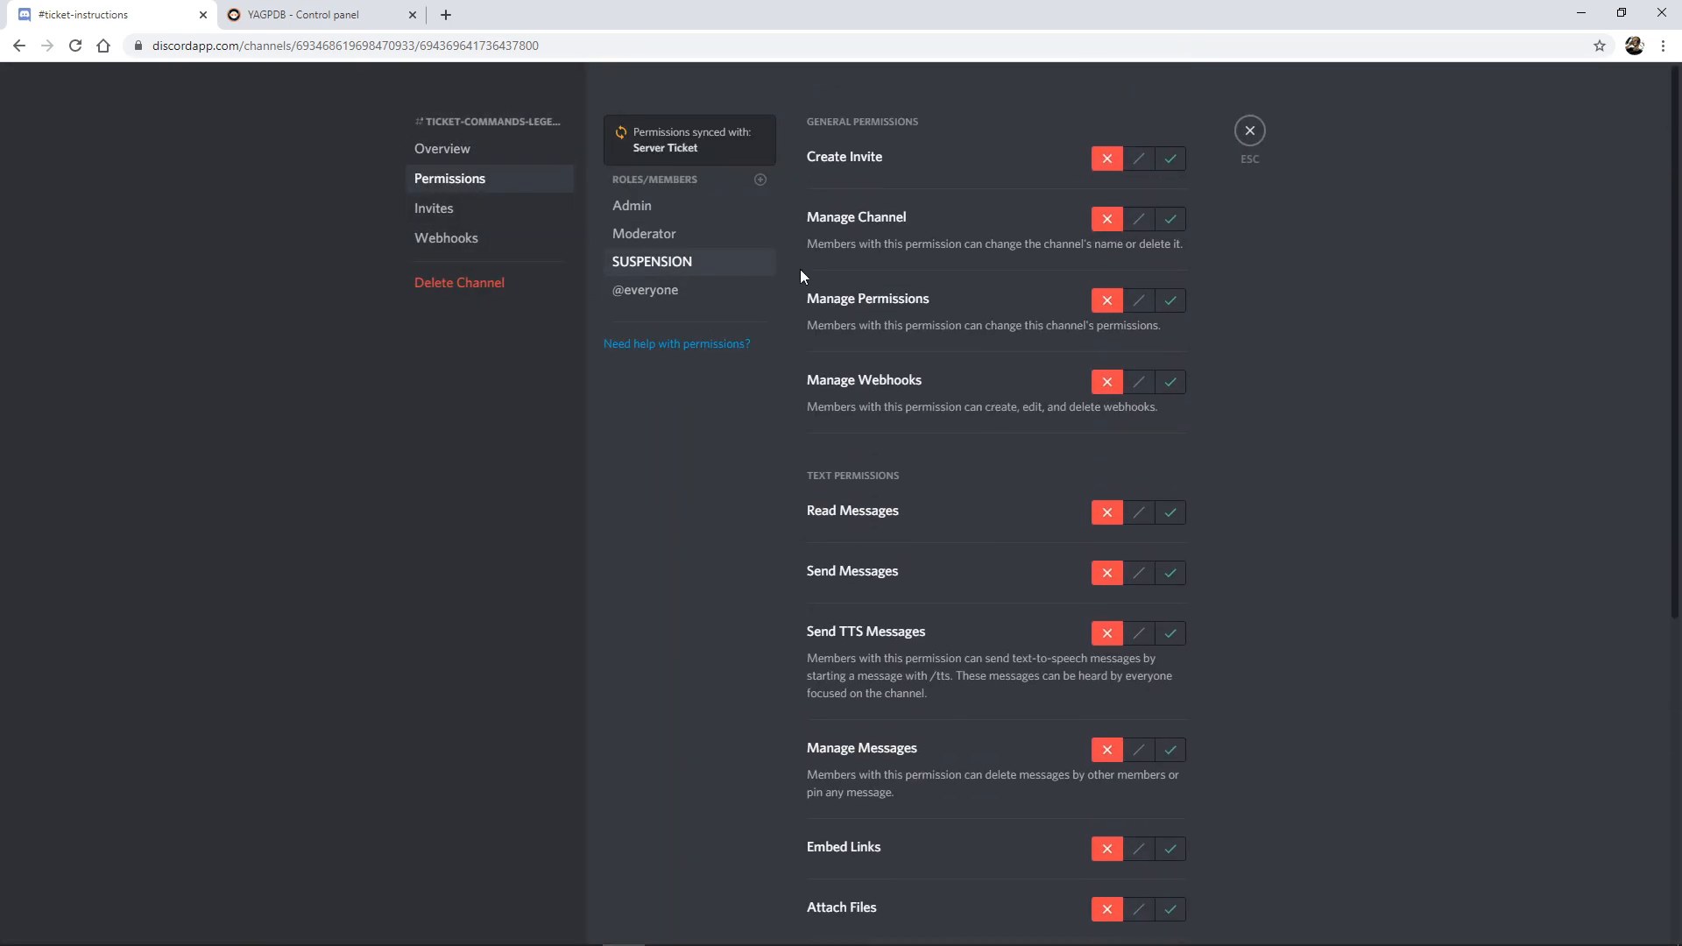
click(646, 233)
scroll(1055, 275, down, 3)
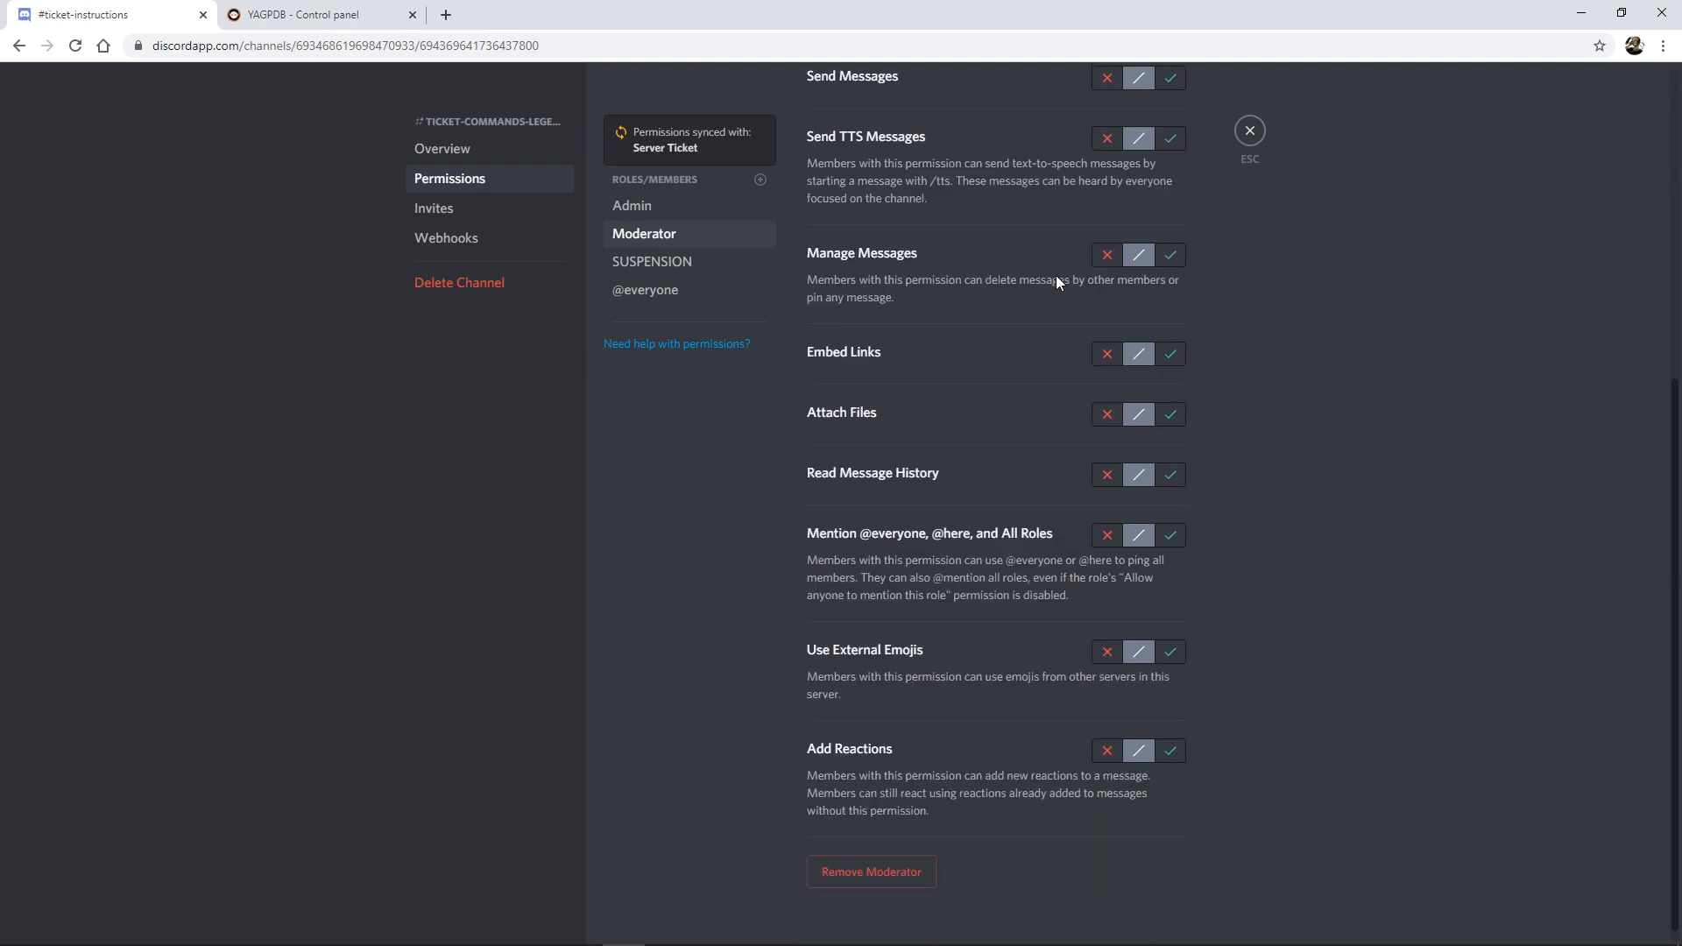
scroll(1055, 275, up, 3)
click(627, 209)
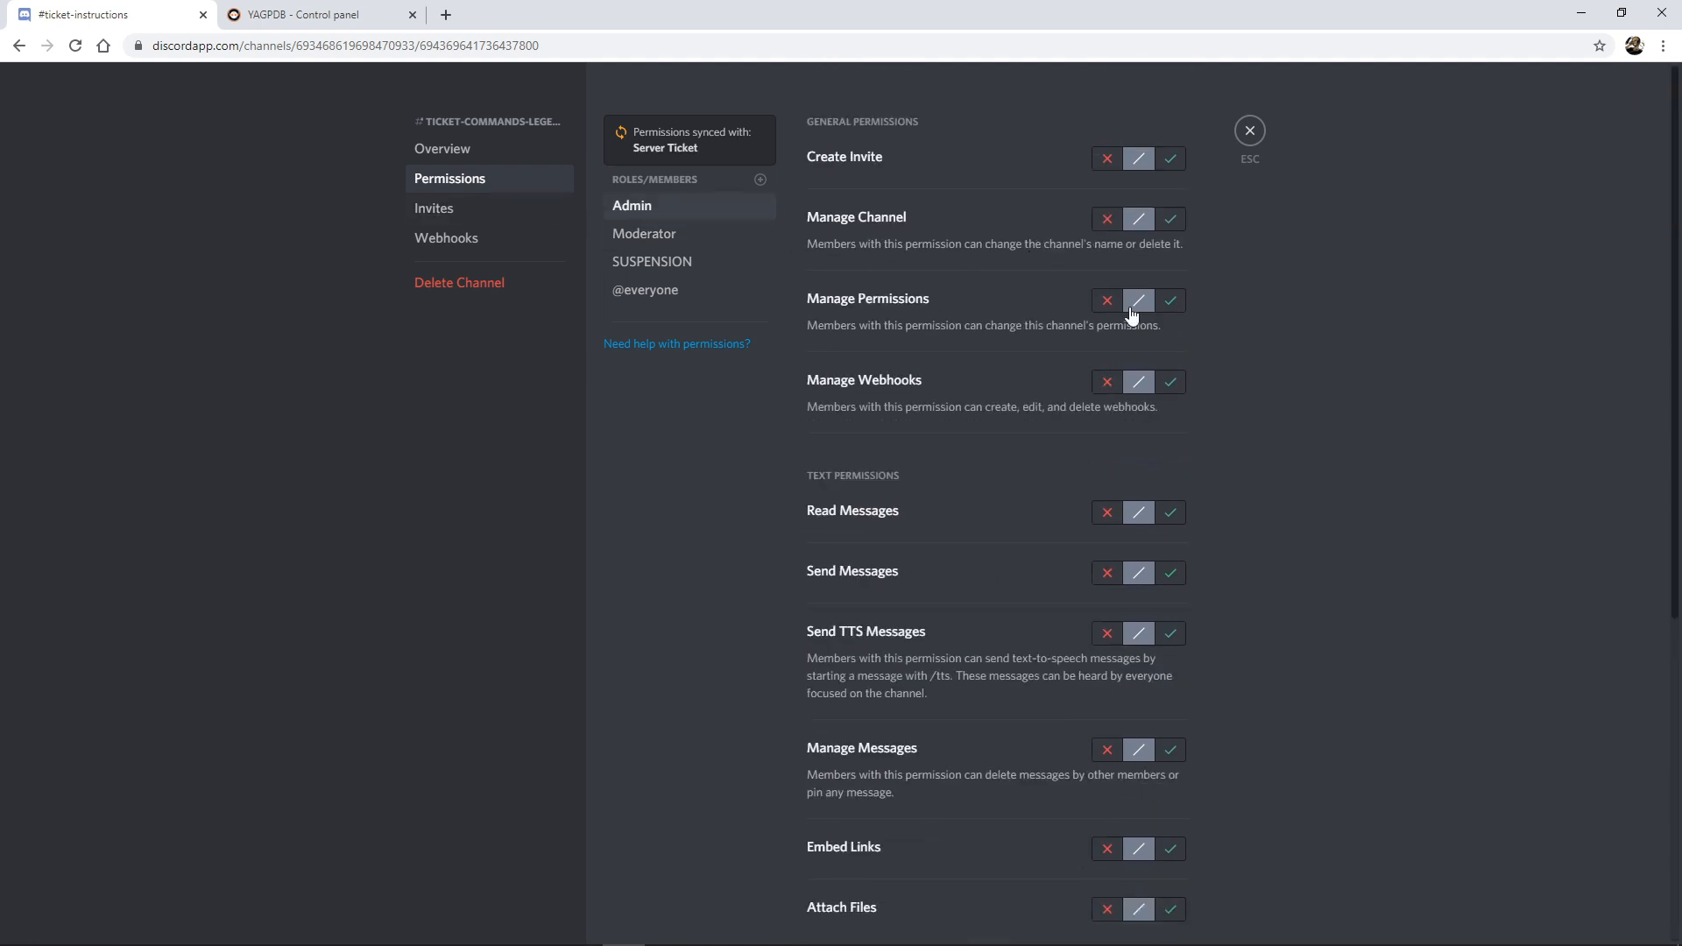
scroll(1087, 297, down, 1)
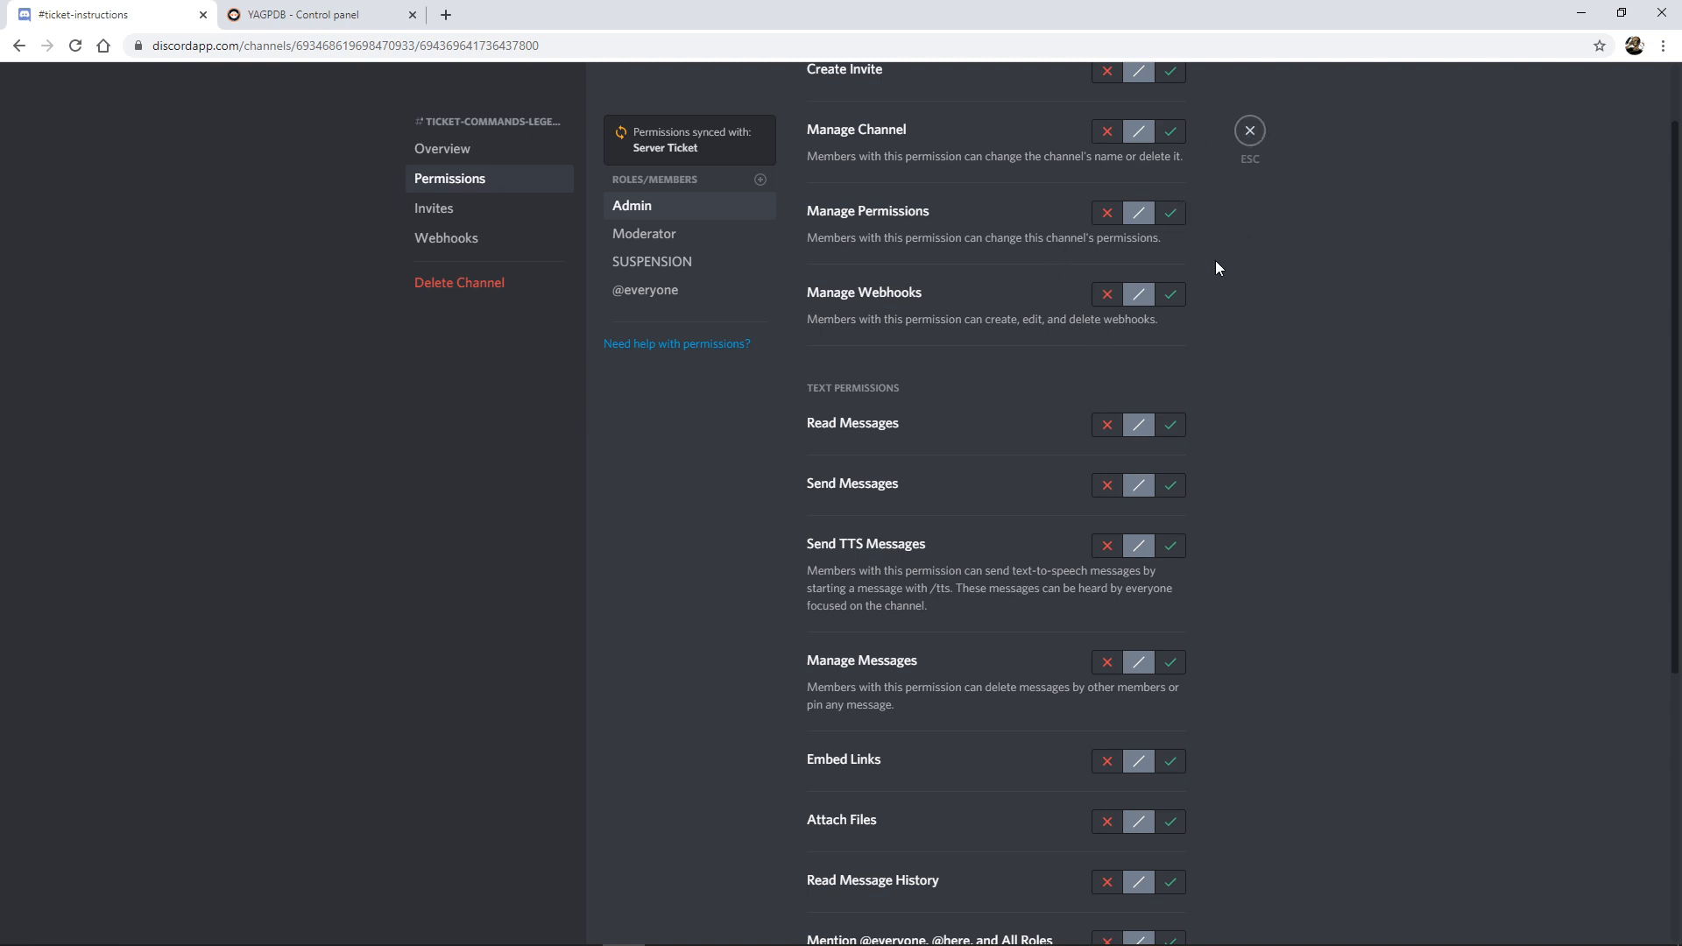
click(1251, 133)
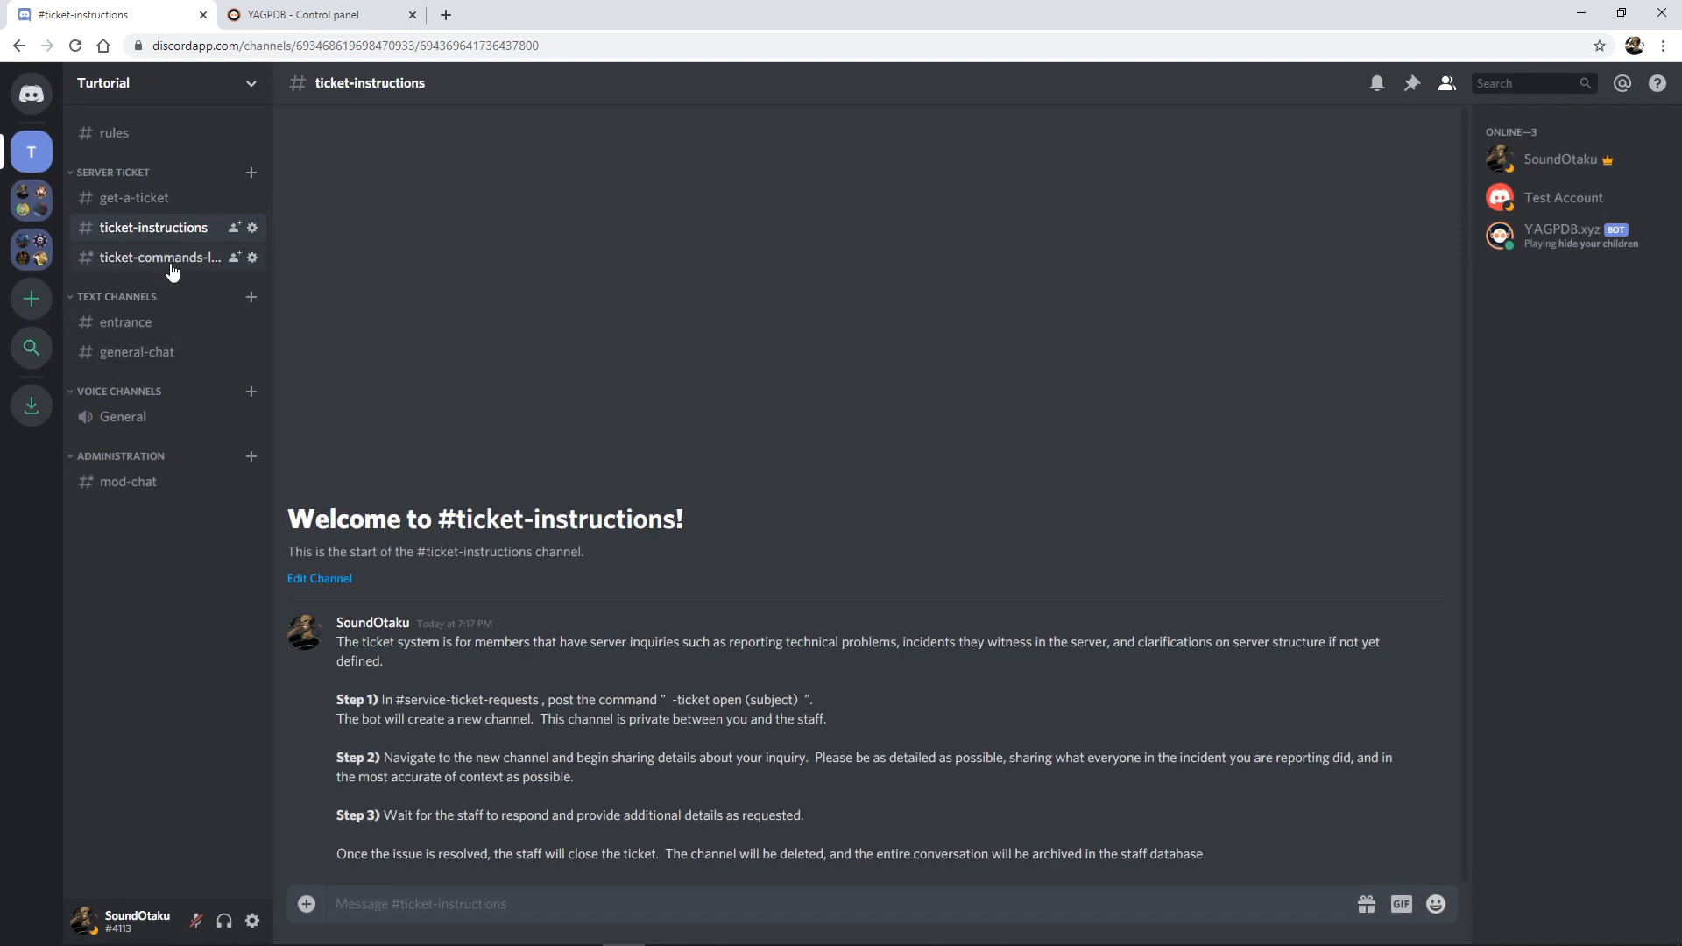
Open the ticket-commands-legend channel and post the YAGPDB.xyz ticket commands for adding users, removing users, escalating to admins and closing tickets.
click(261, 267)
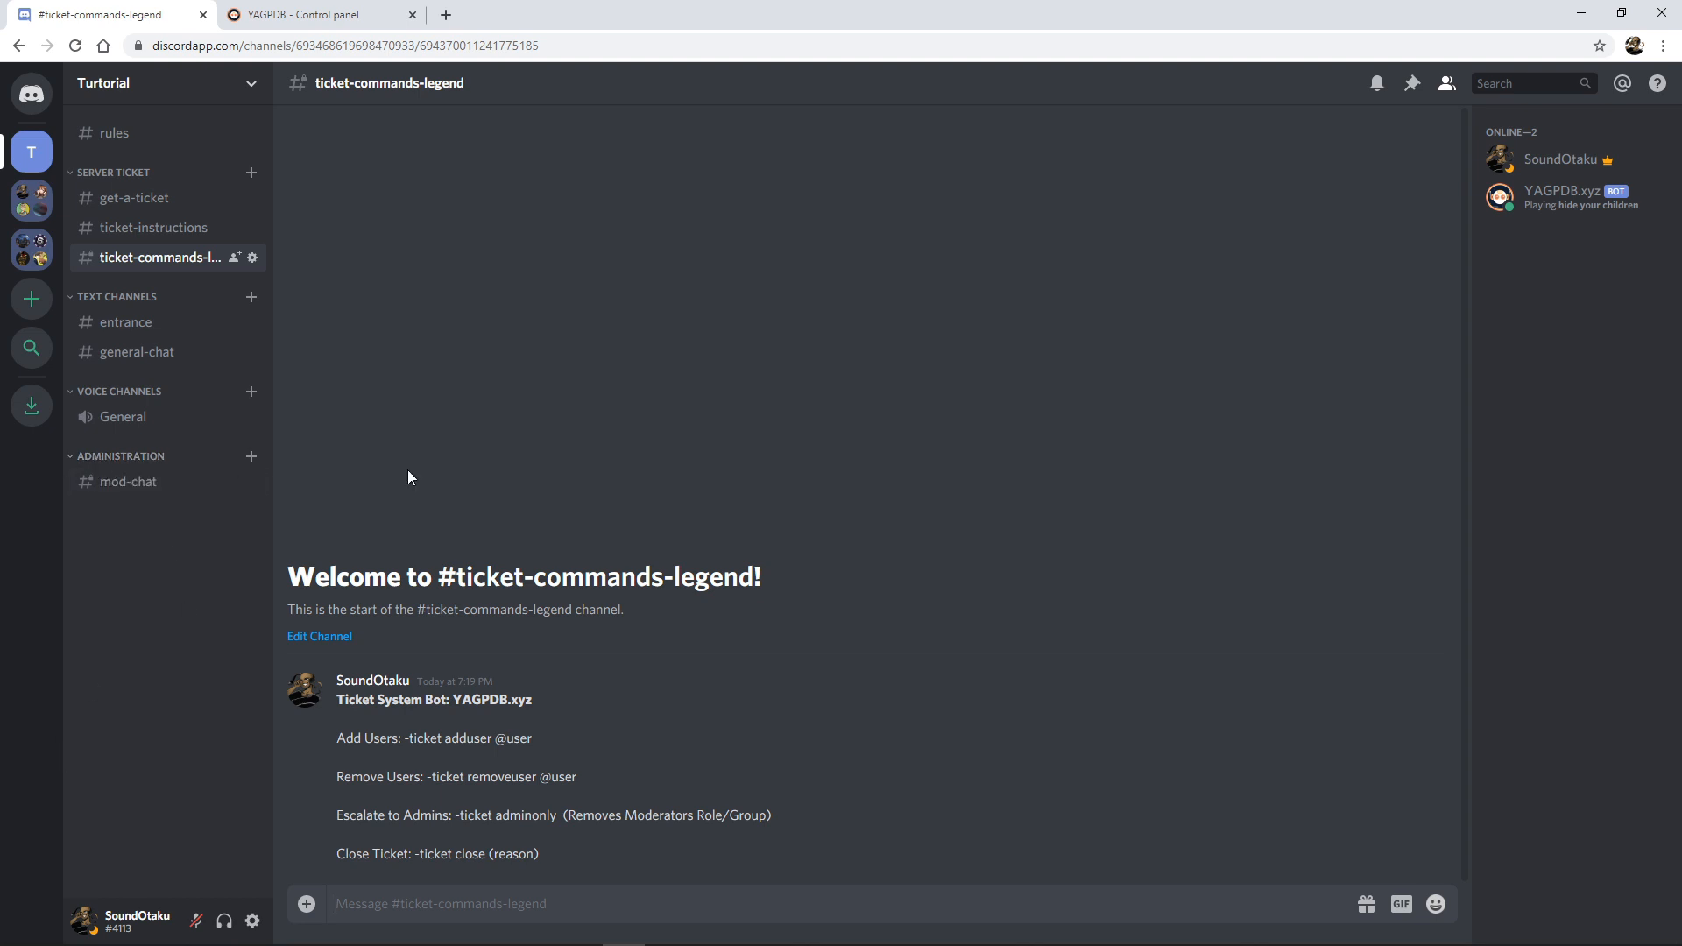
Create a text channel named mod-bot-commands in the Administration category.
click(250, 456)
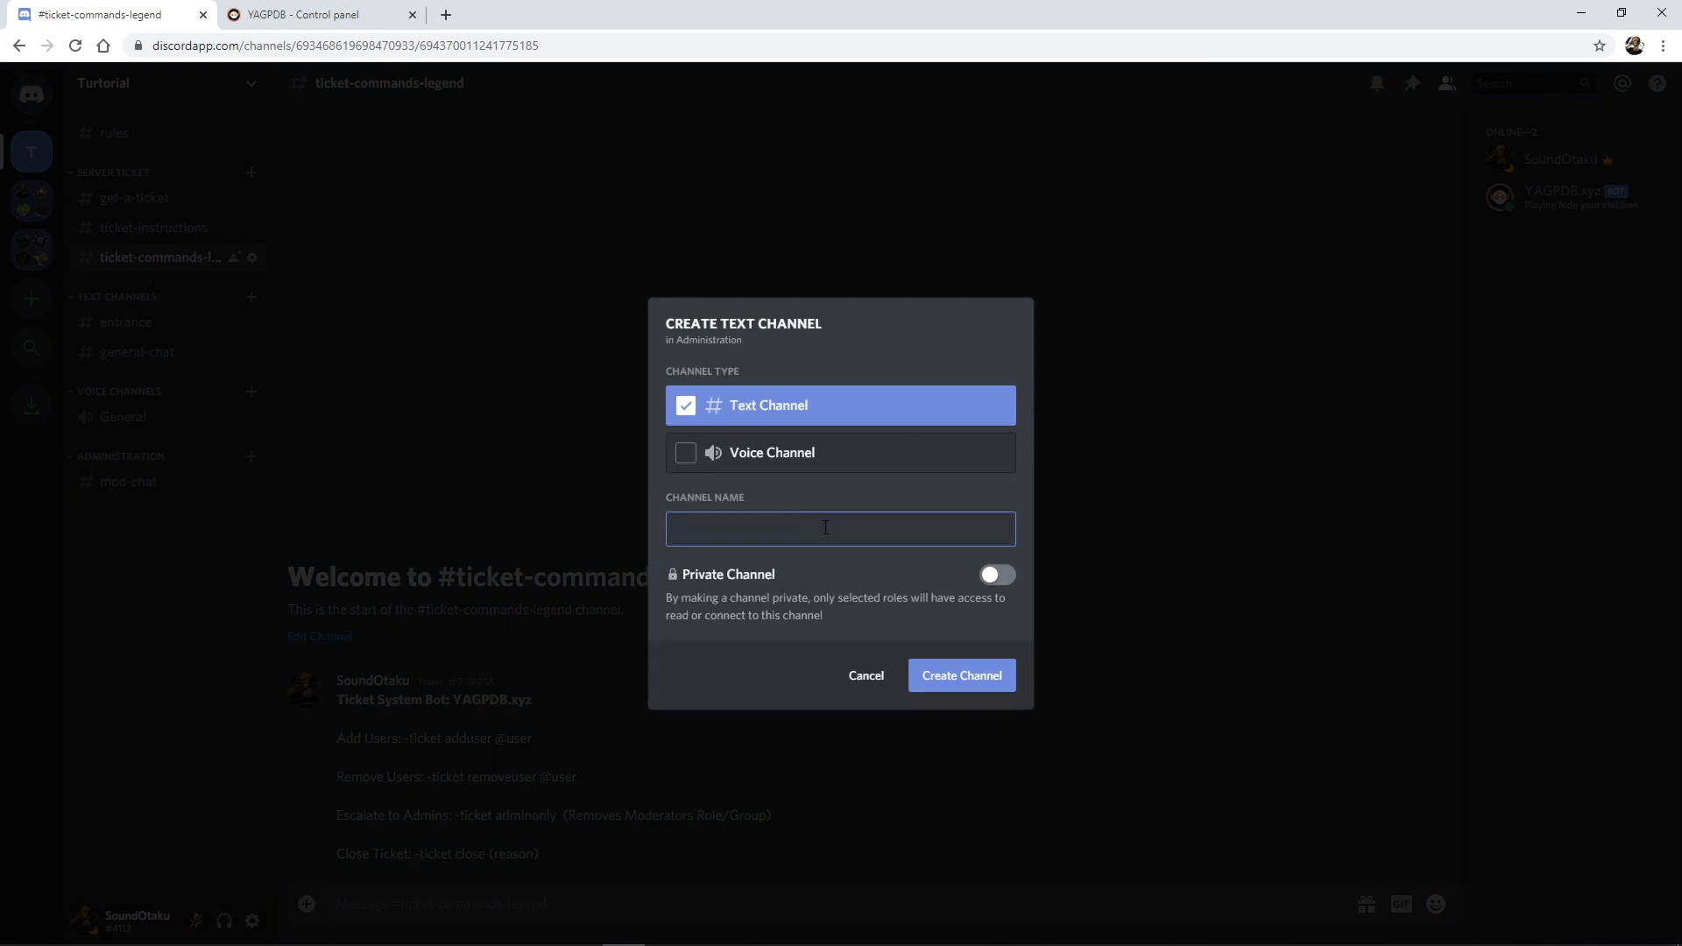
text(mod-bot-commands)
click(949, 687)
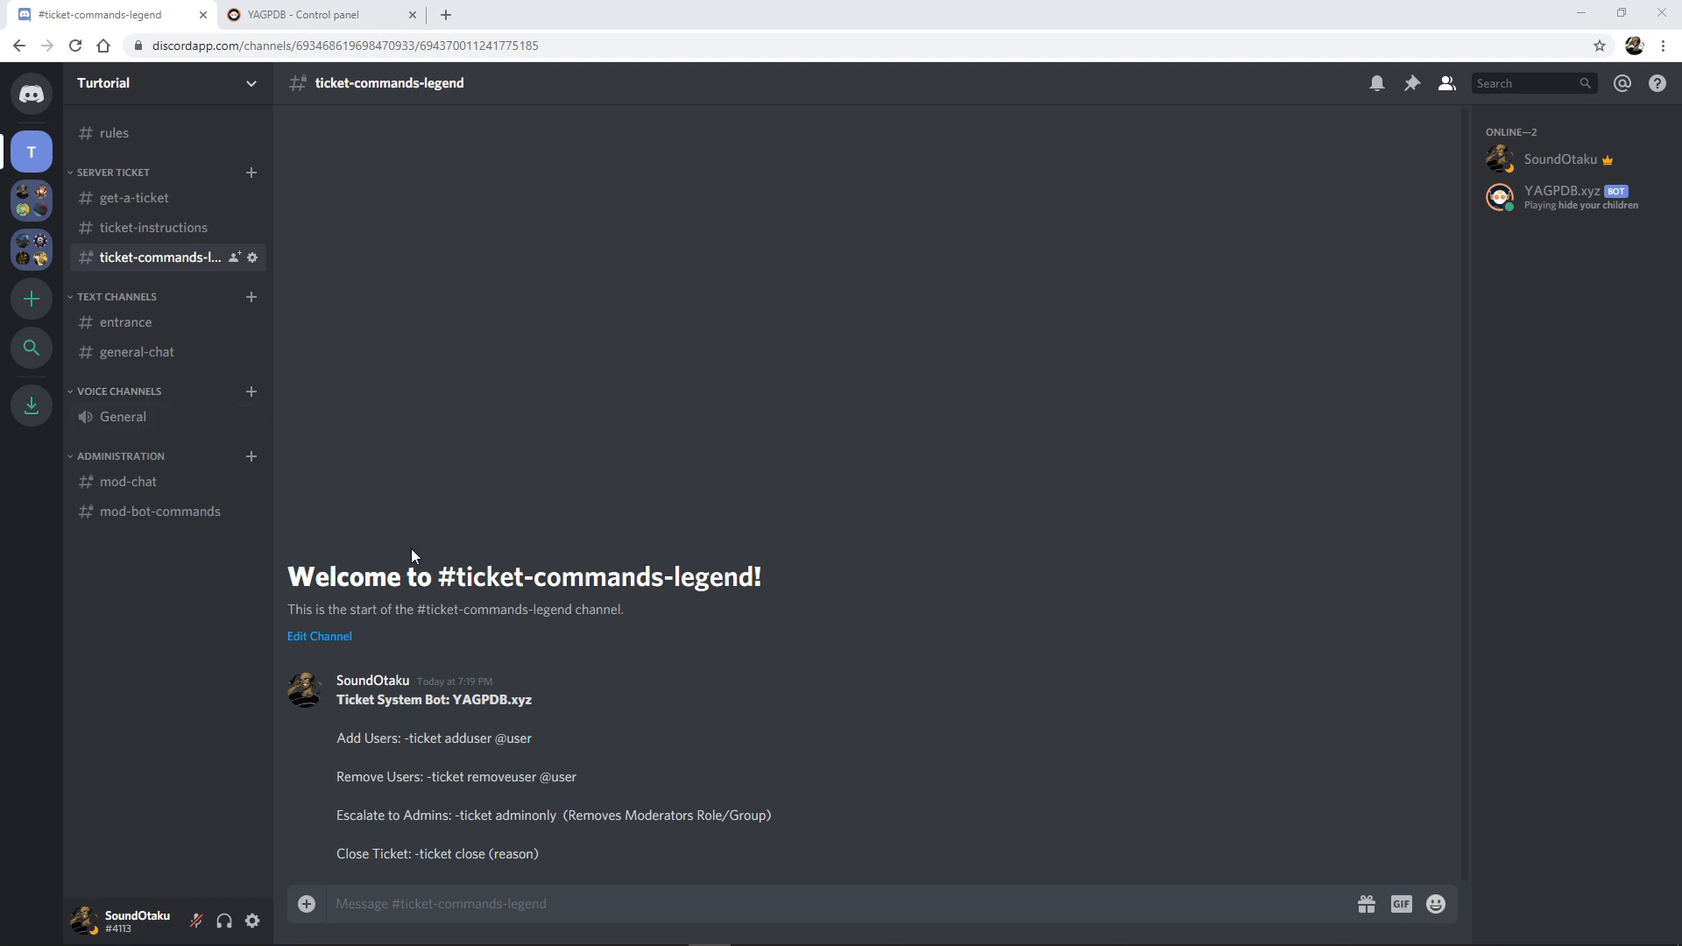
Paste and post the prepared YAGPDB.xyz Mod Commands list in the mod-bot-commands channel and pin that message.
click(202, 515)
key(ctrl+v)
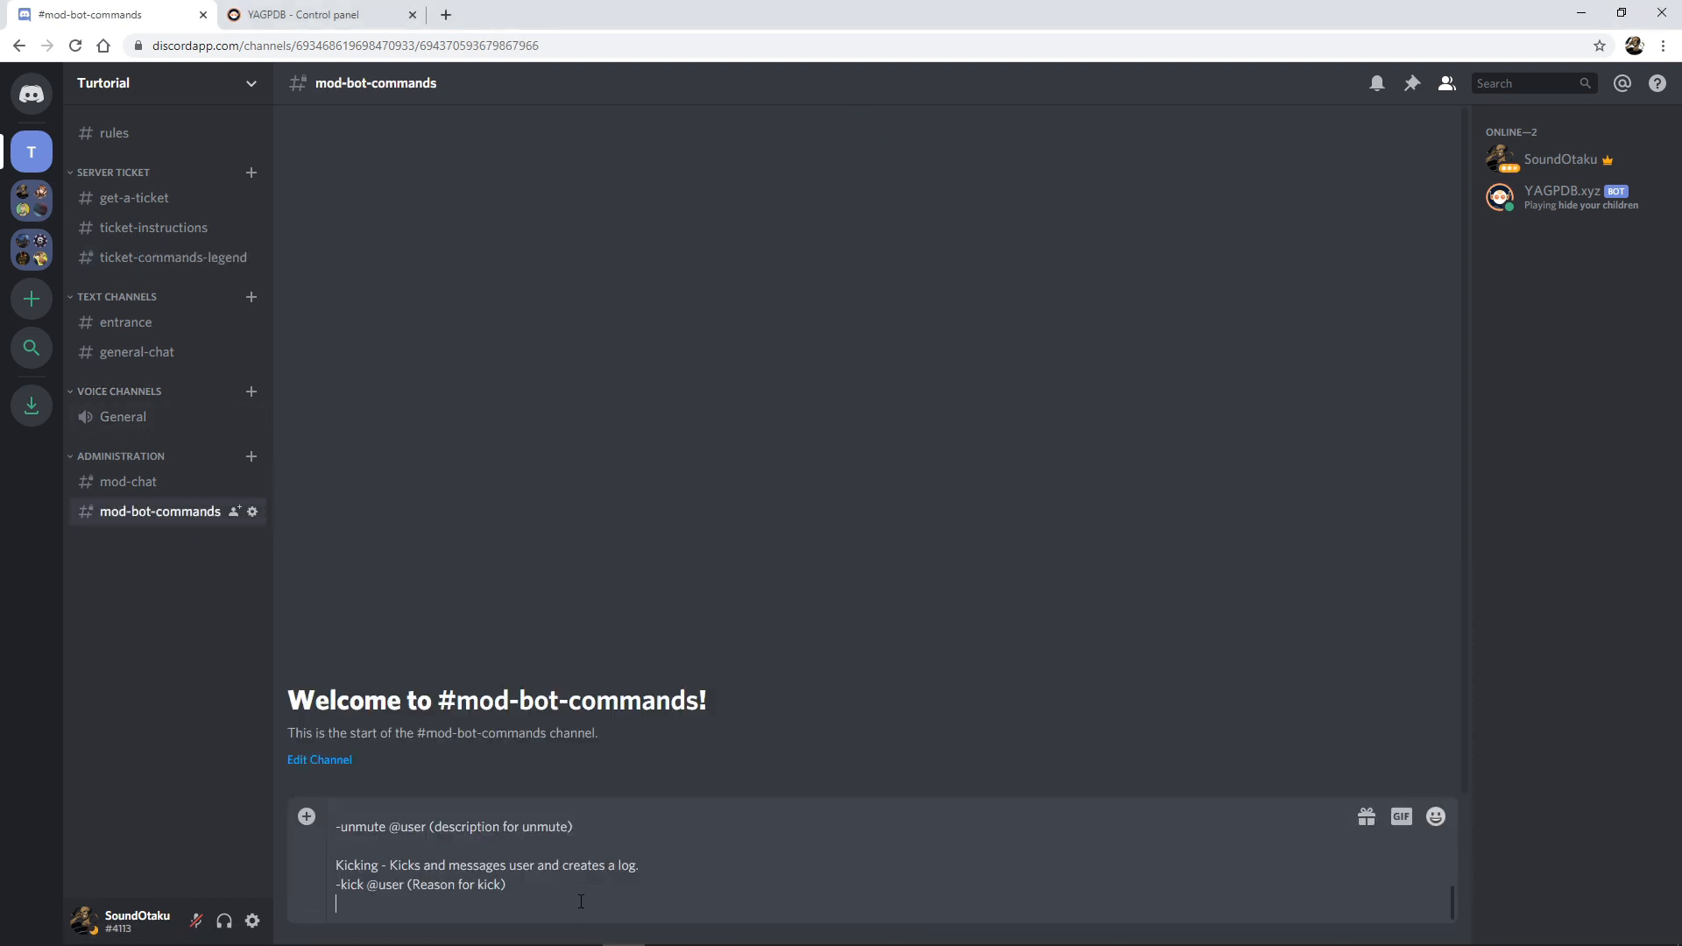
key(Return)
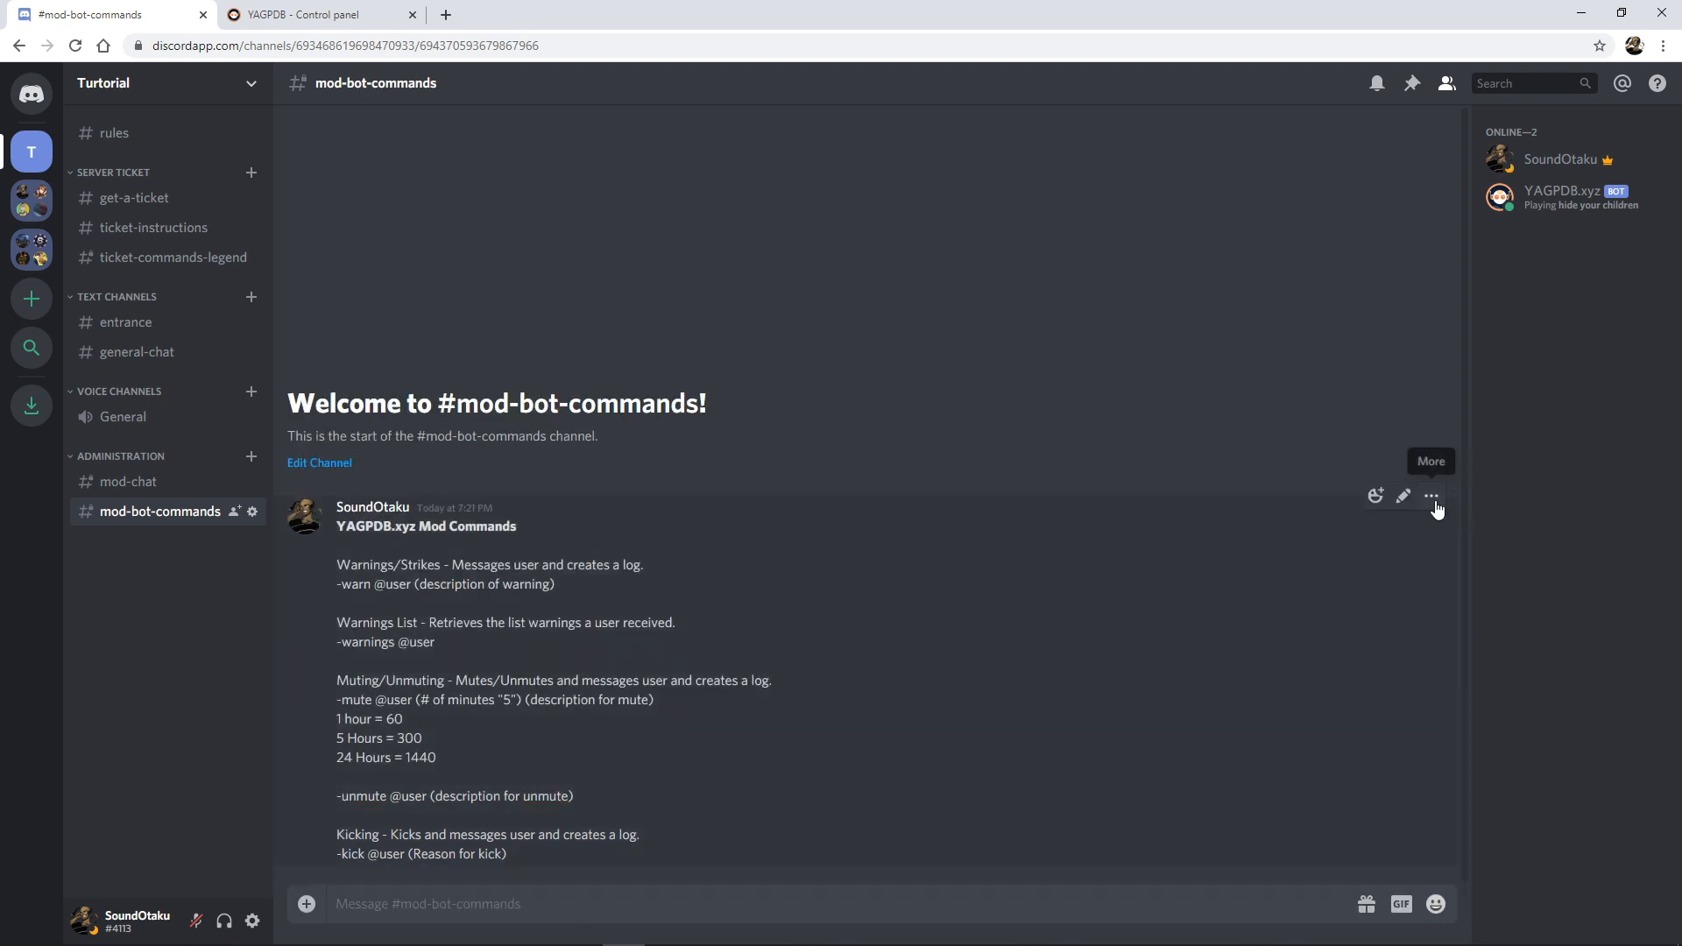
click(1431, 496)
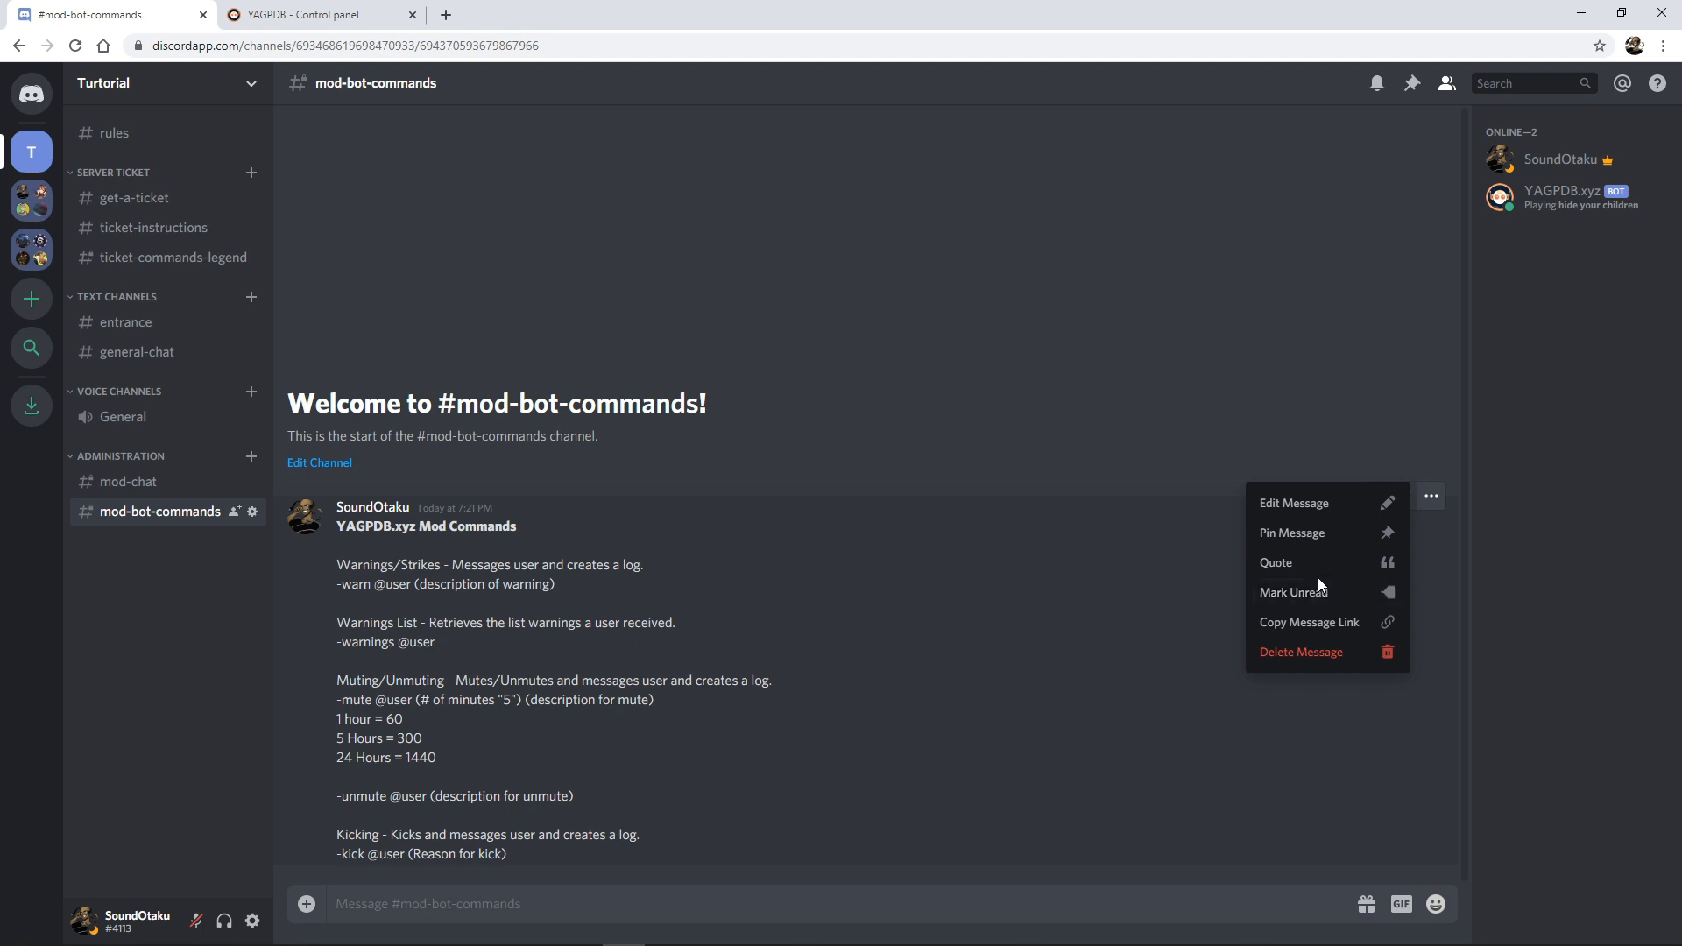
click(1314, 535)
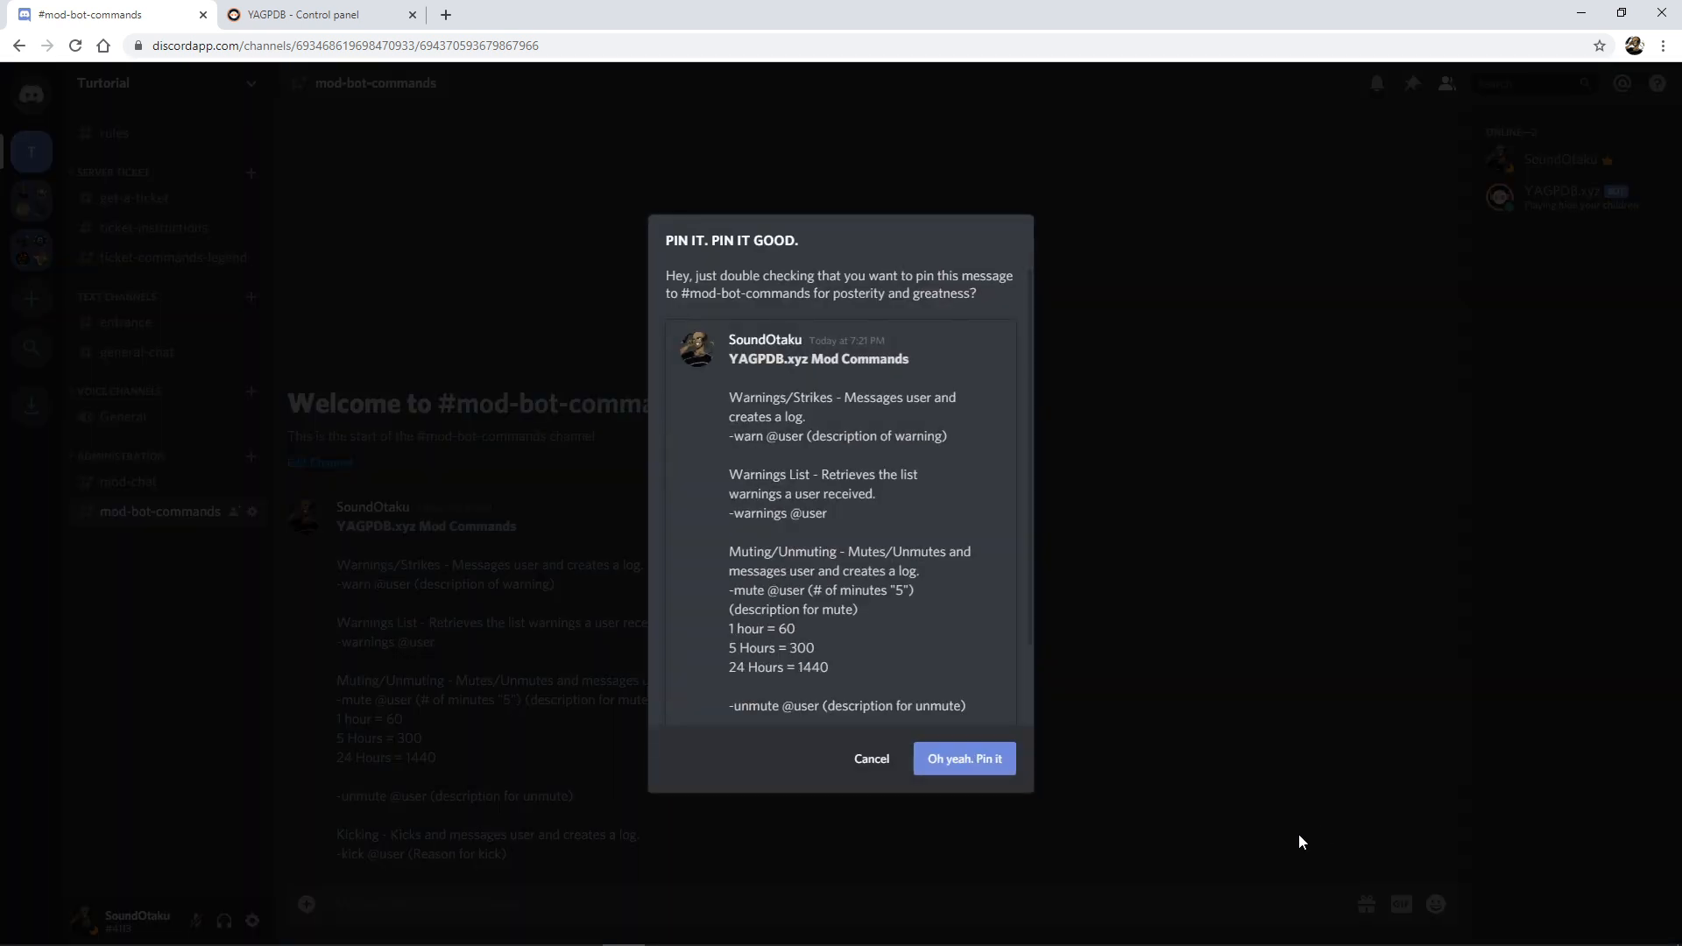
click(943, 759)
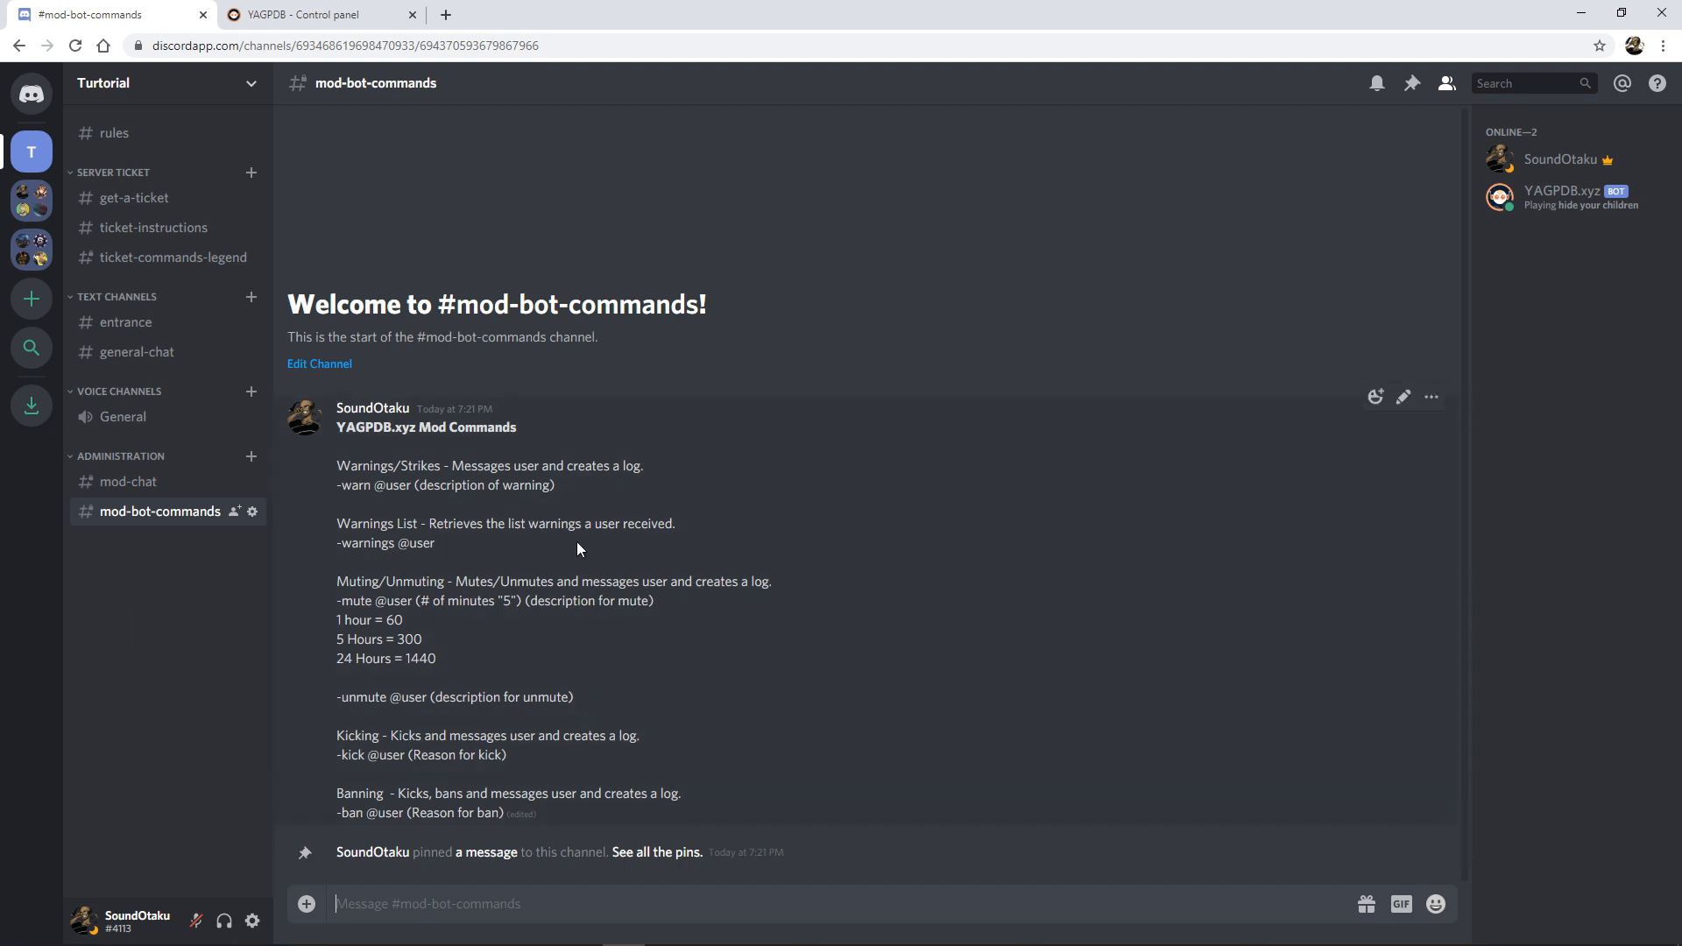
Create two text channels named ticket-status and ticket-archives in the Administration category.
click(250, 459)
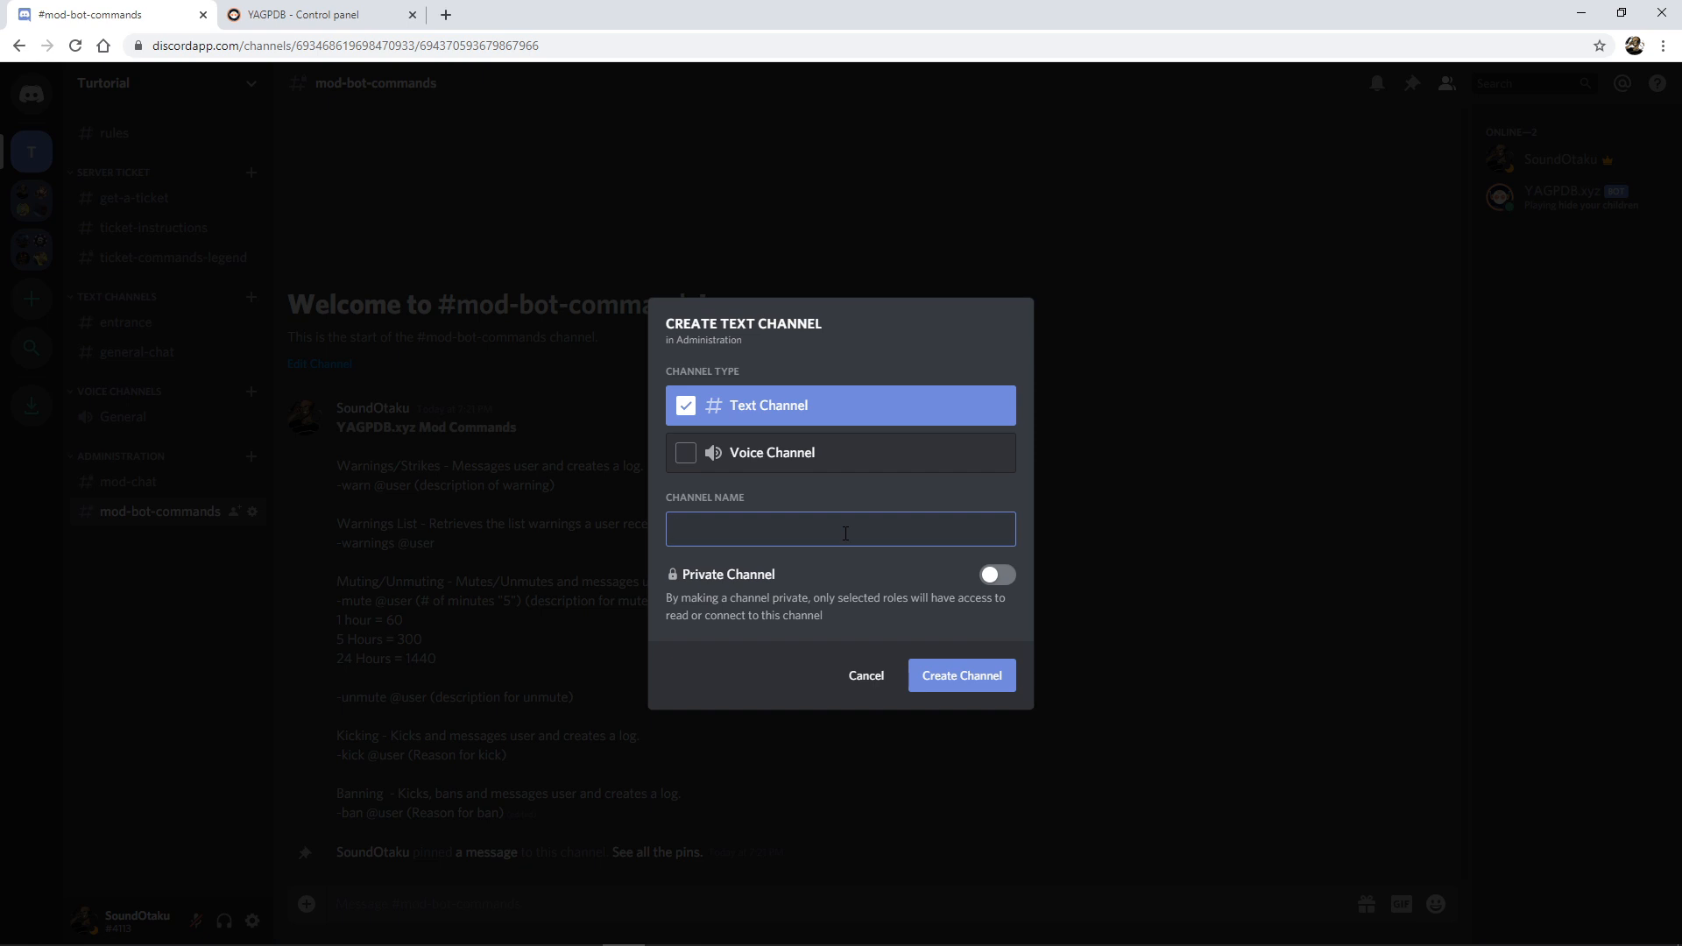
text(ticket-status)
click(1007, 674)
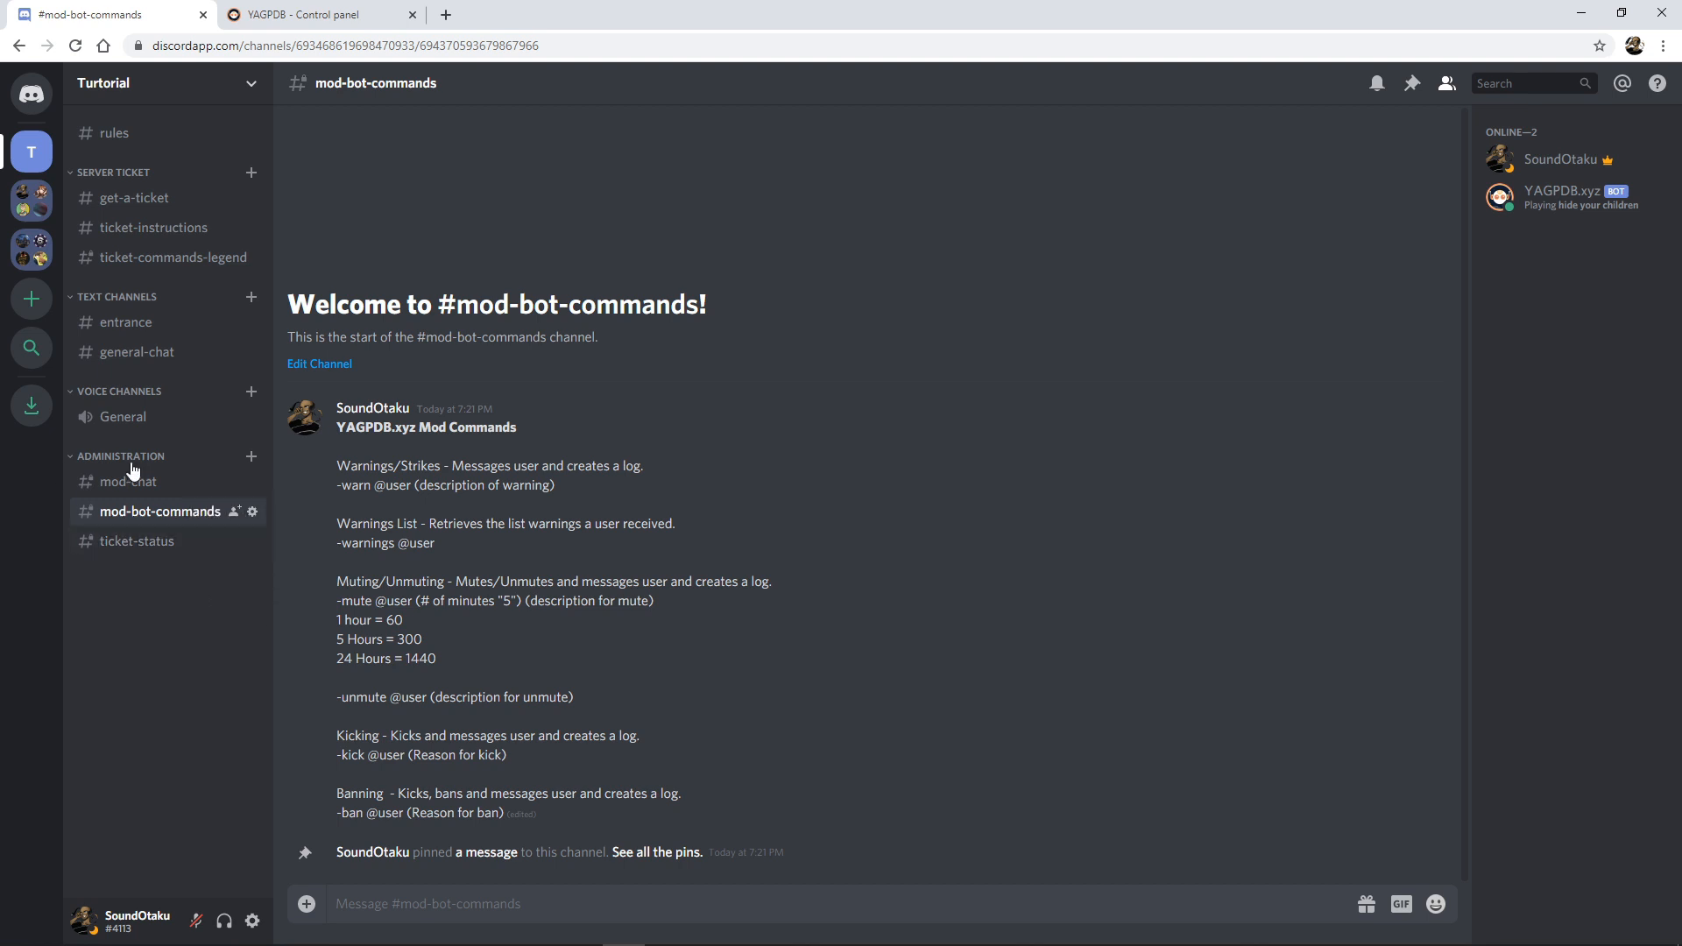
click(252, 458)
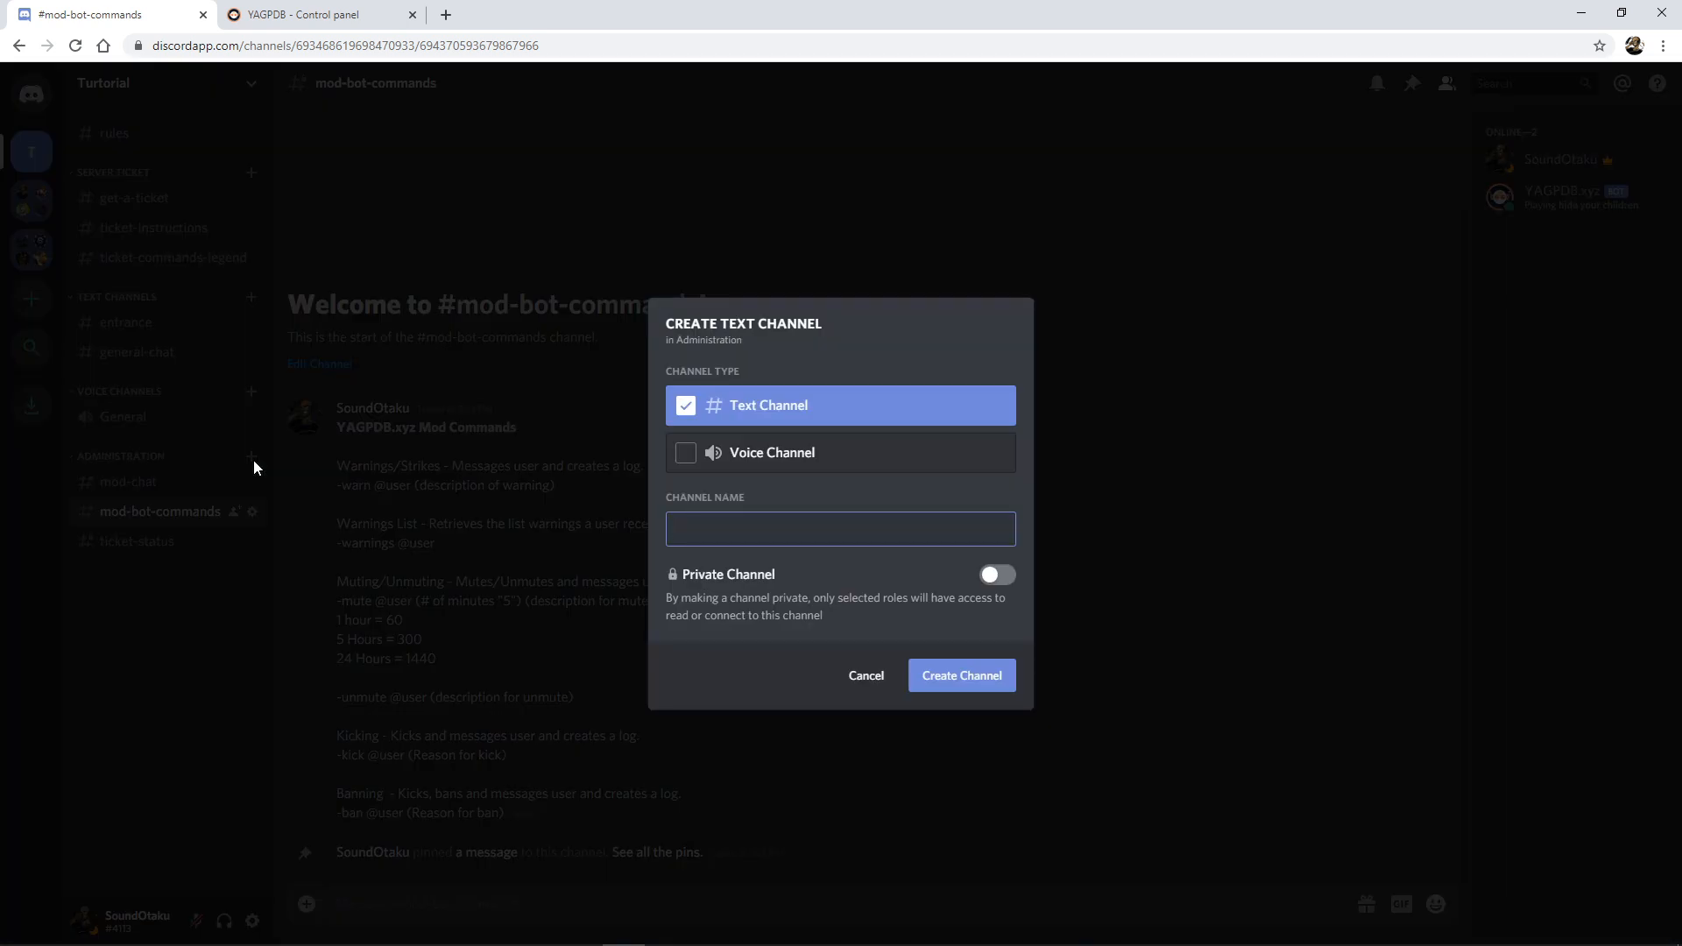
text(ticket-archives)
click(1008, 684)
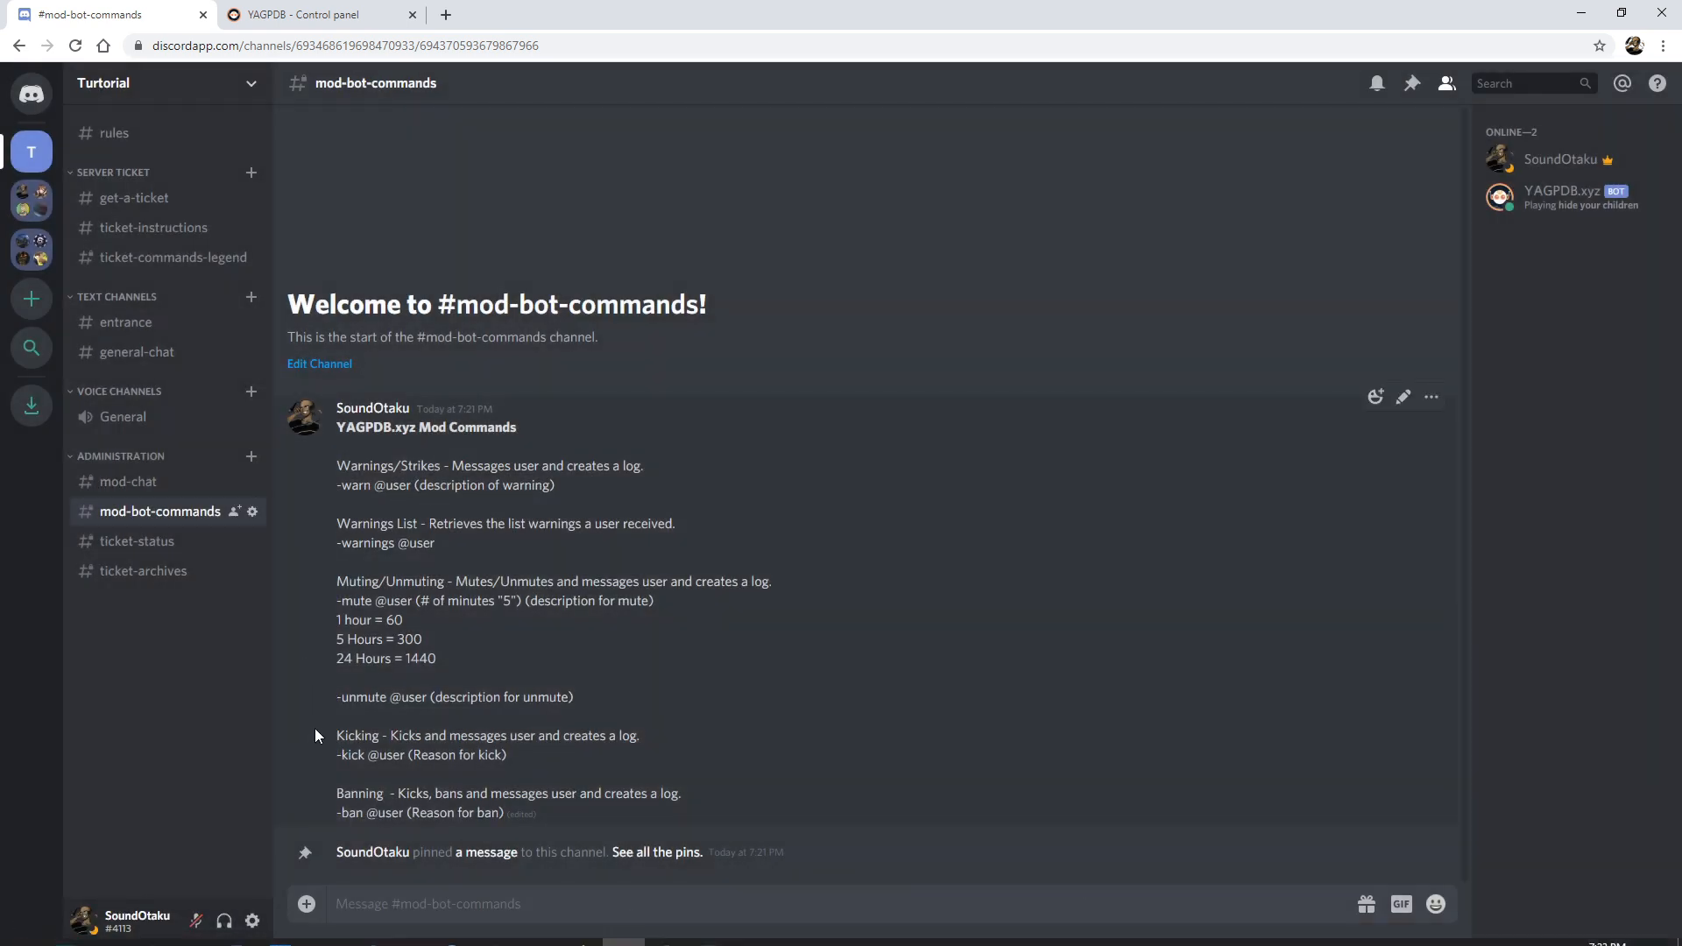
Create two text channels named incident-reports and yagpdb-log in the Administration category.
click(251, 457)
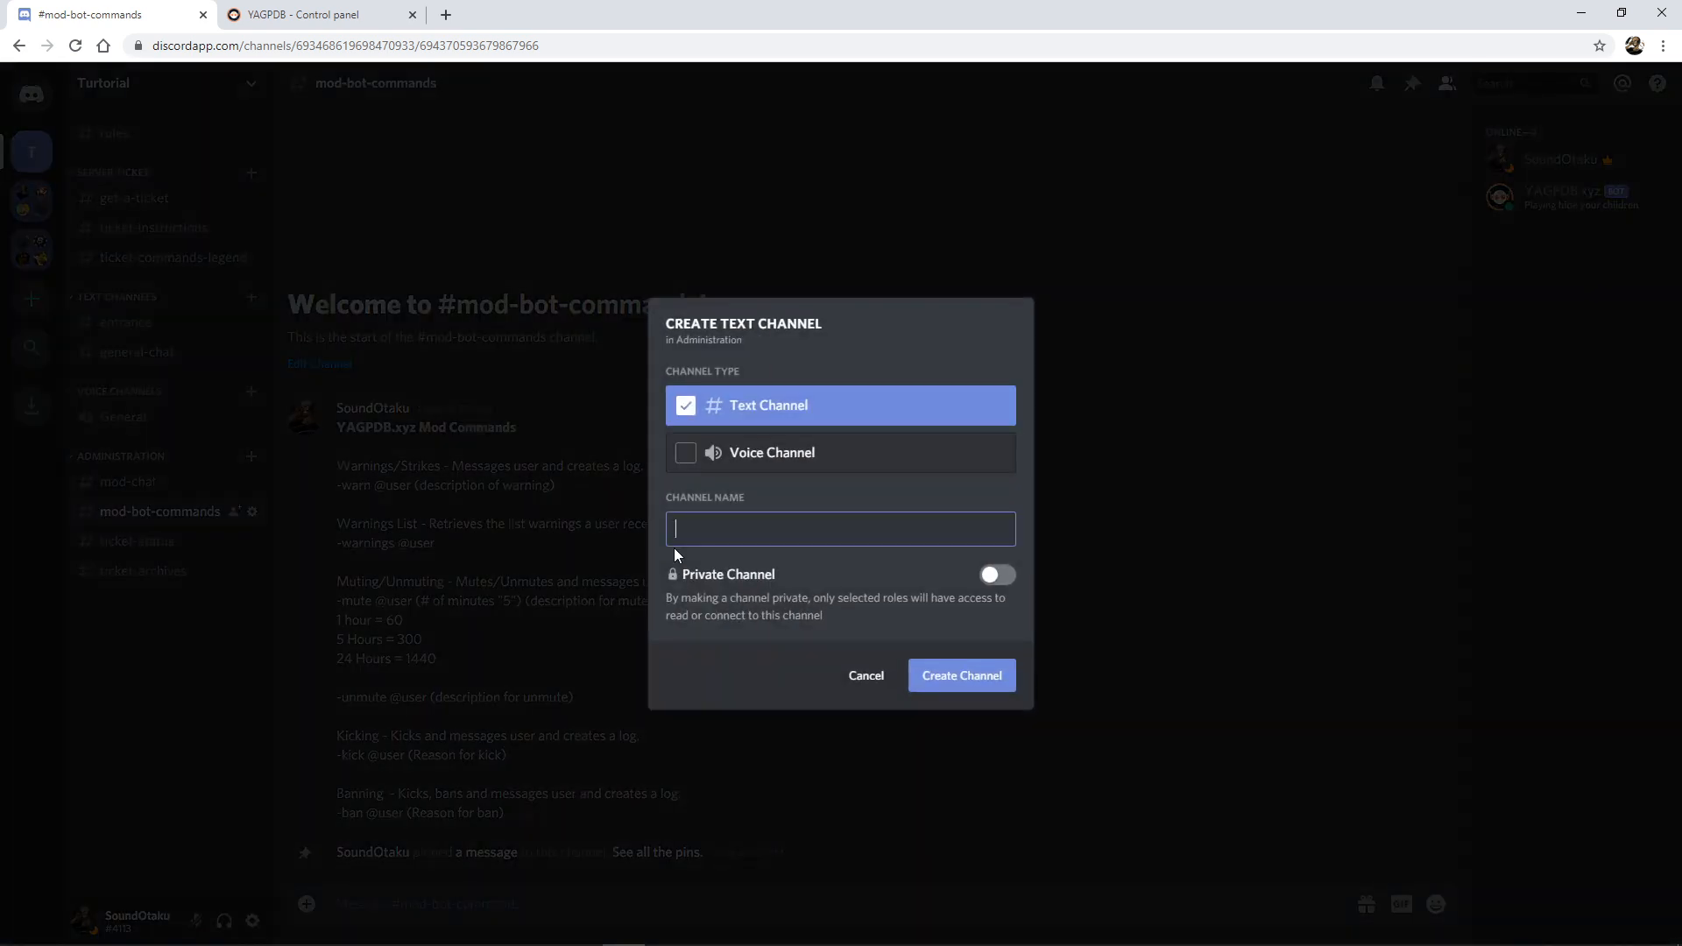
text(incident-reports)
key(Return)
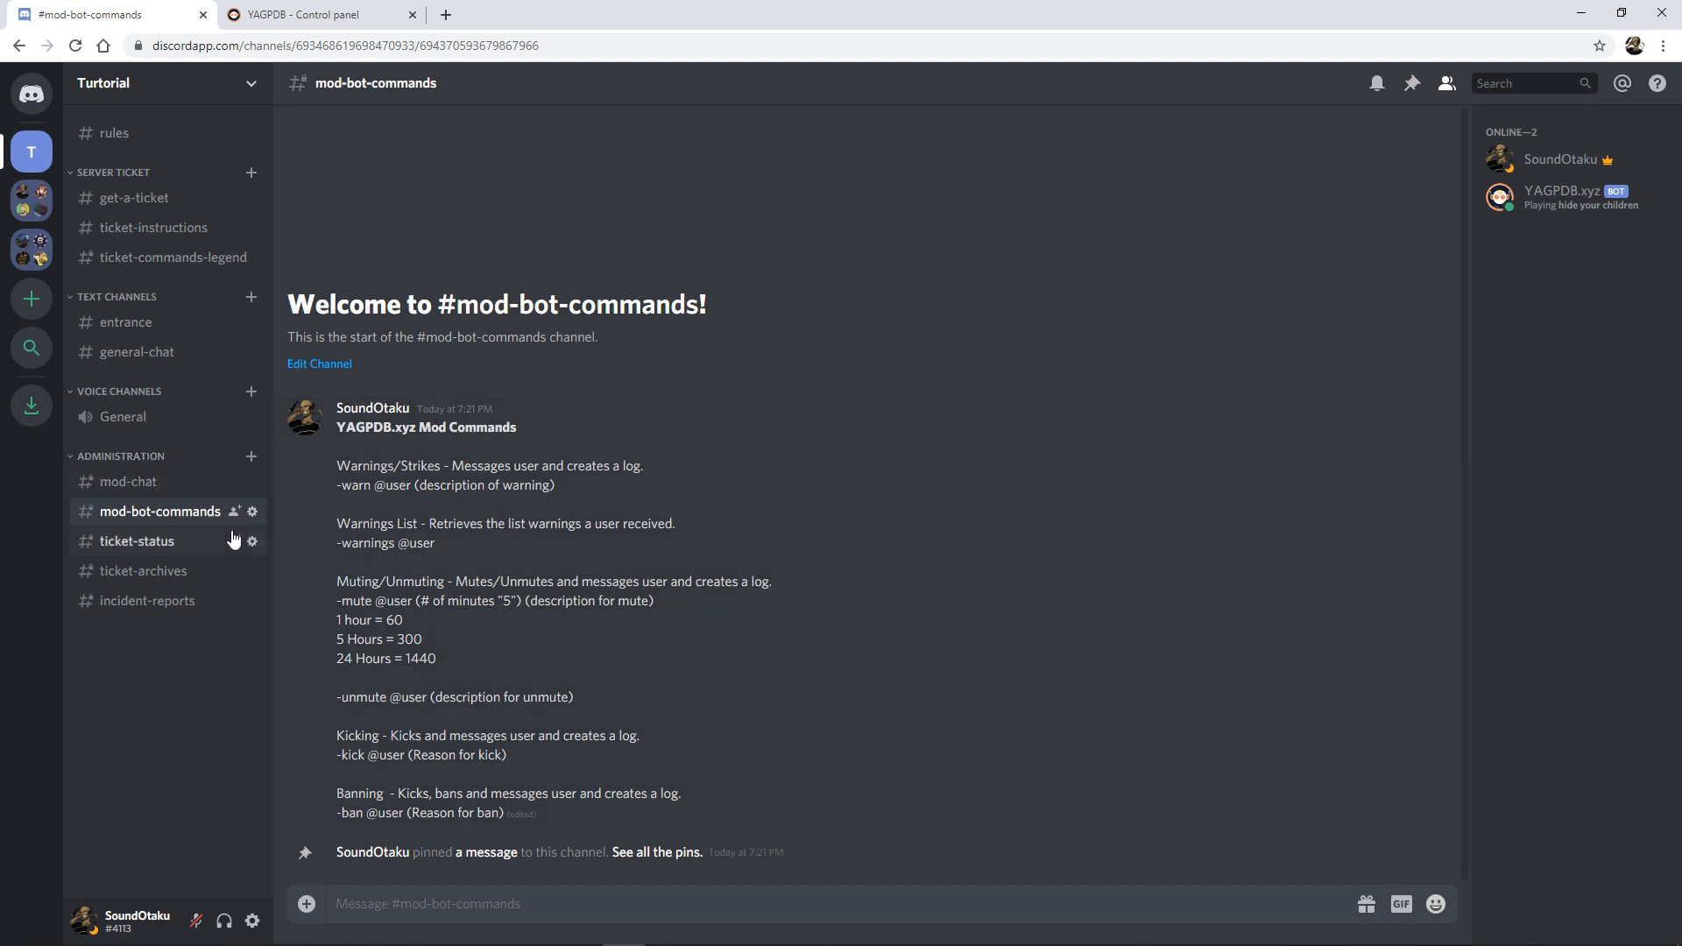
click(251, 459)
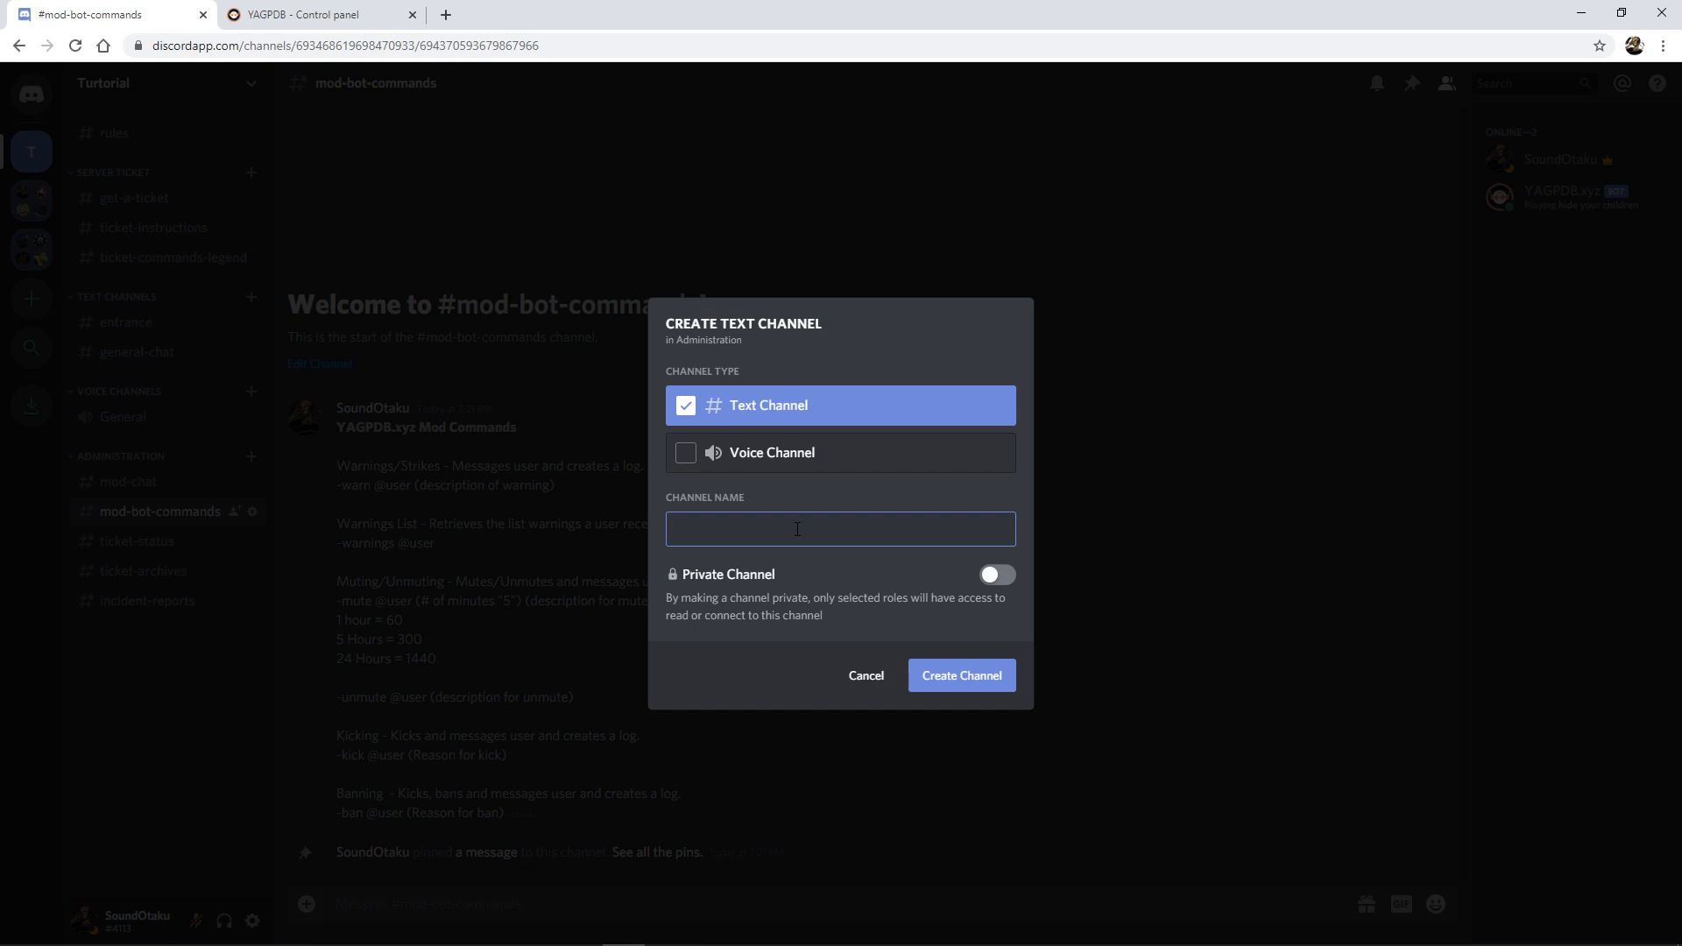
text(yagpdb-log)
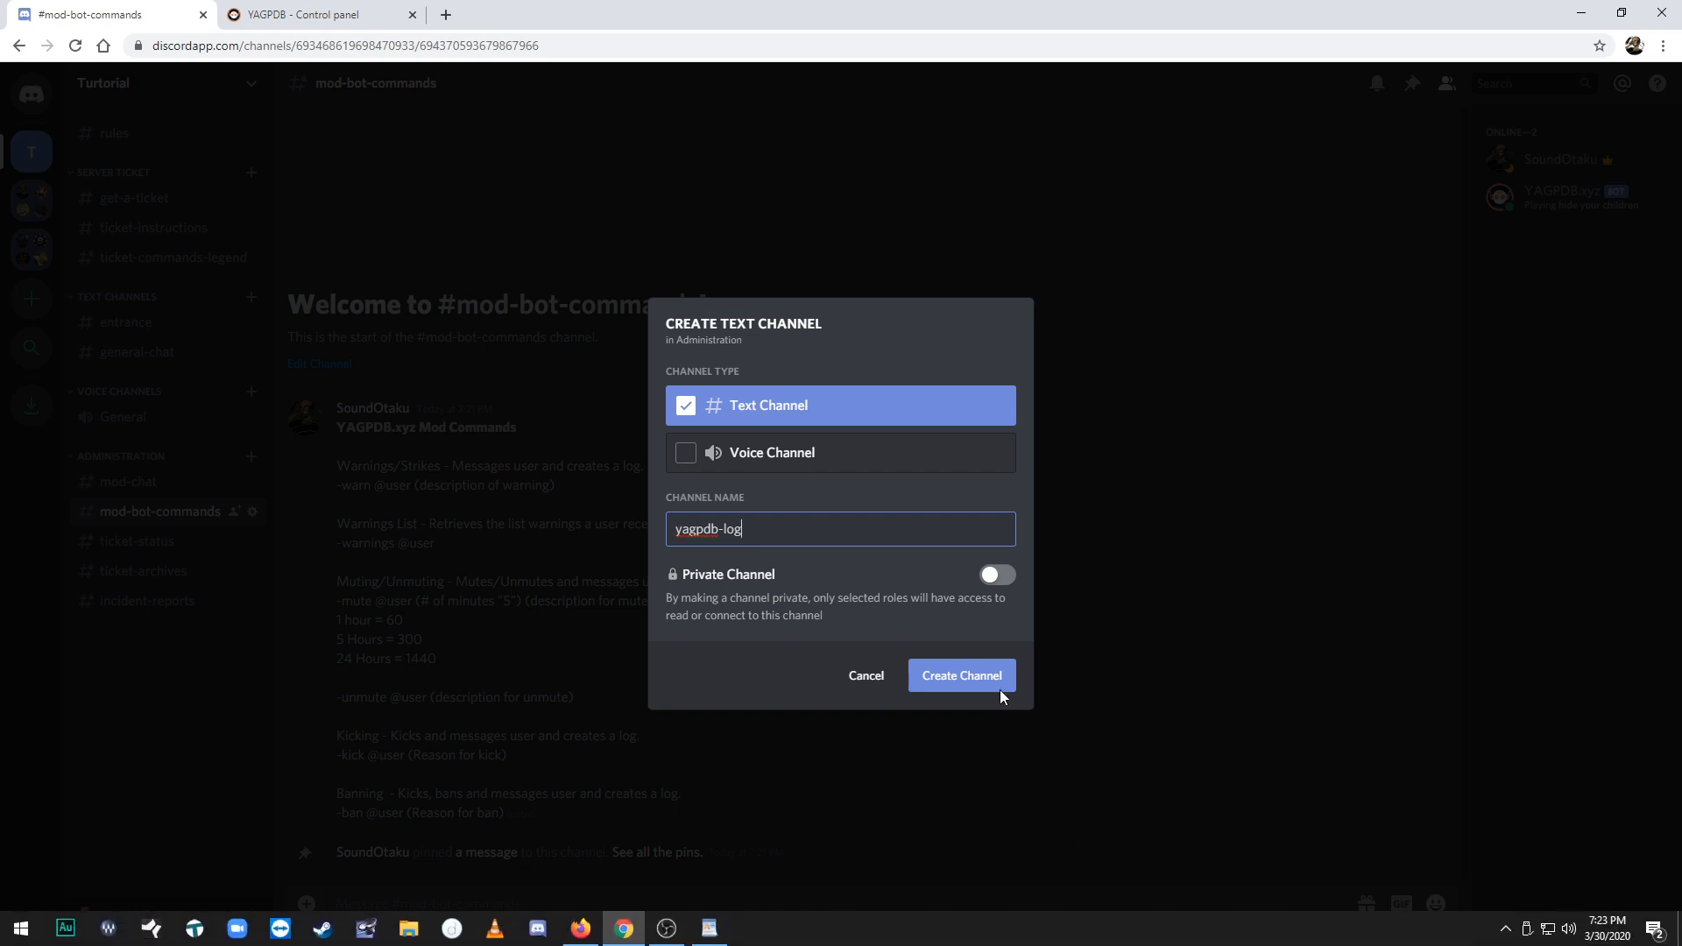
click(1000, 690)
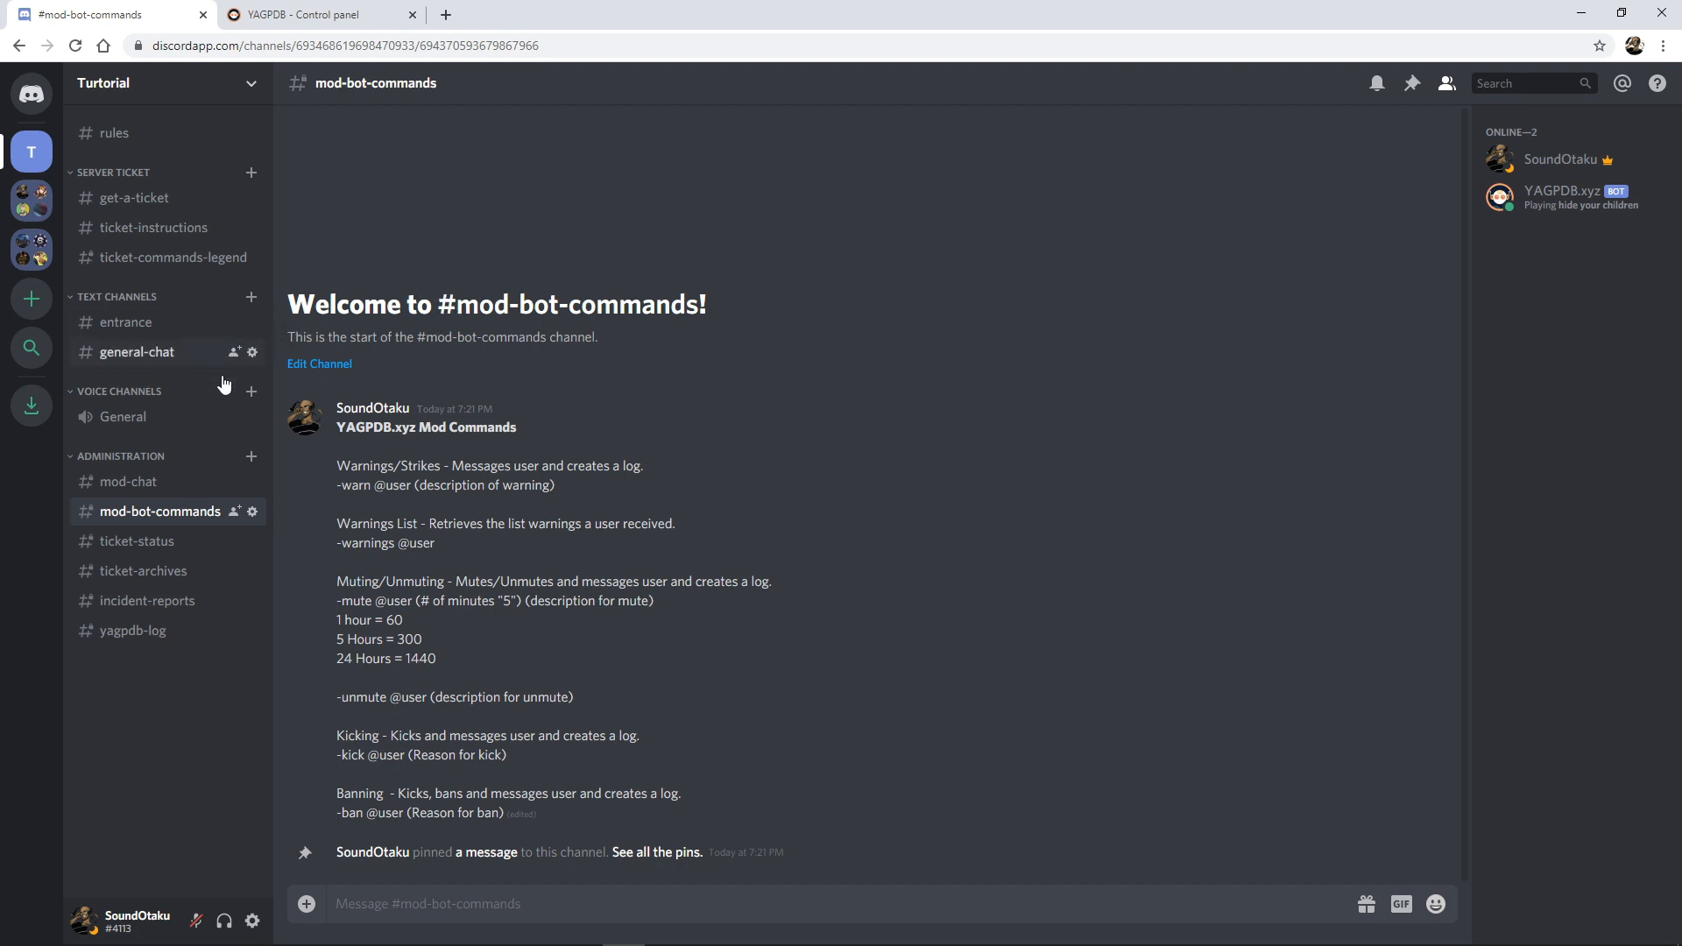
Switch to the YAGPDB control panel, open the Ticket System settings and enable tickets.
click(311, 14)
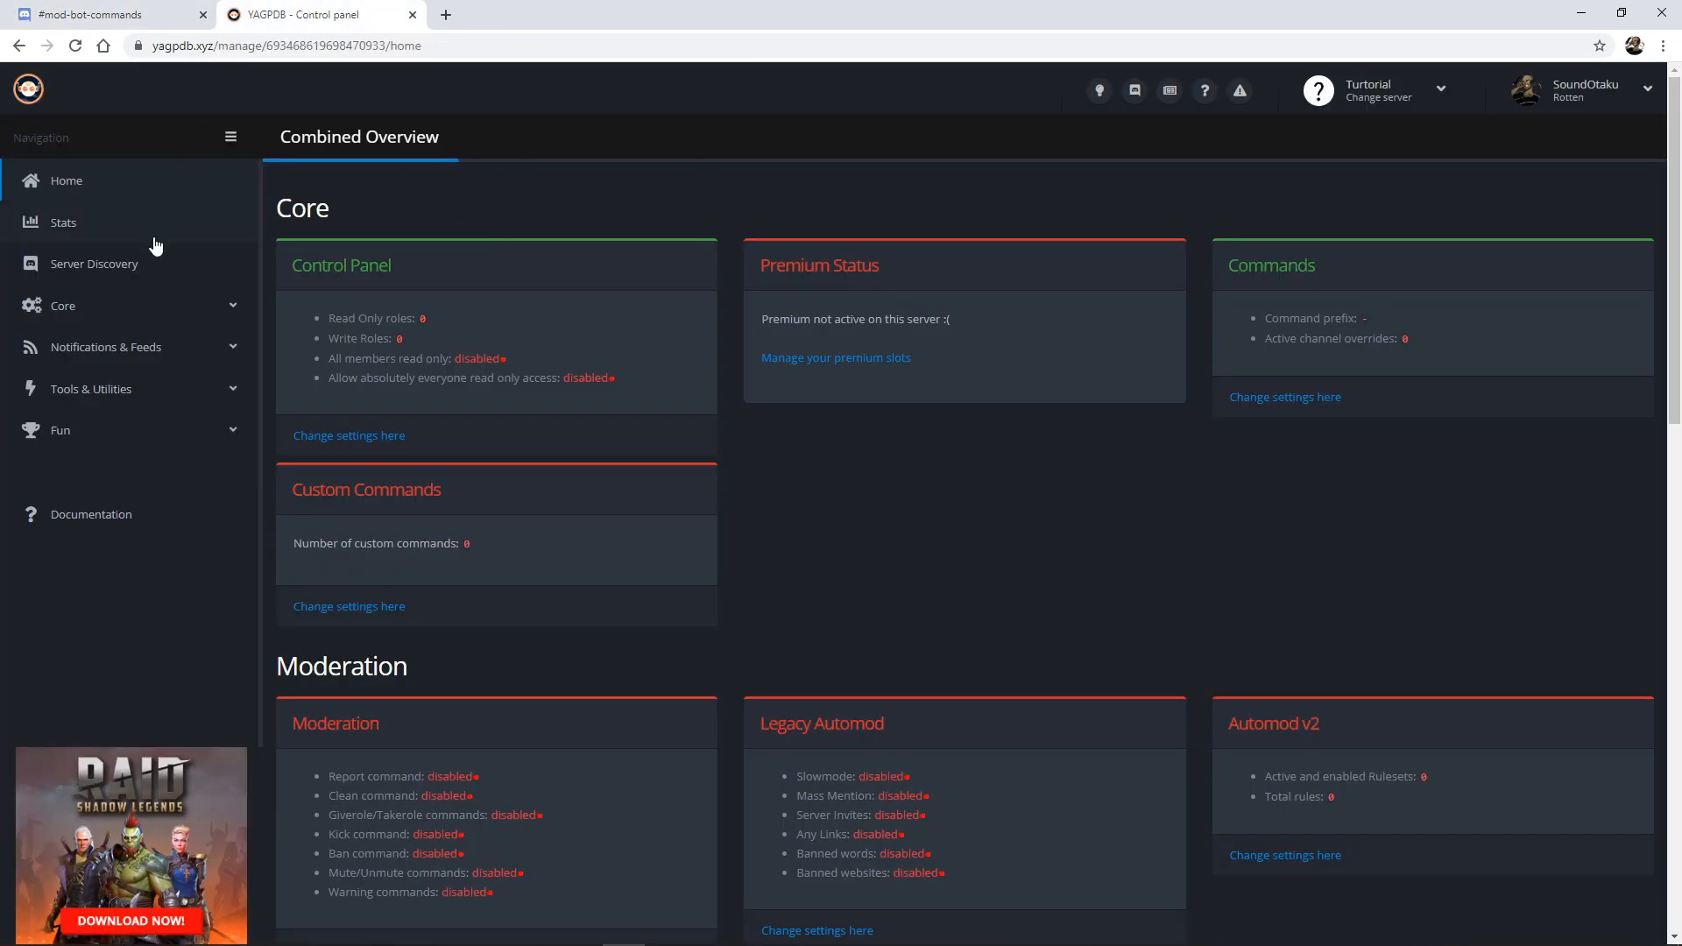
click(133, 391)
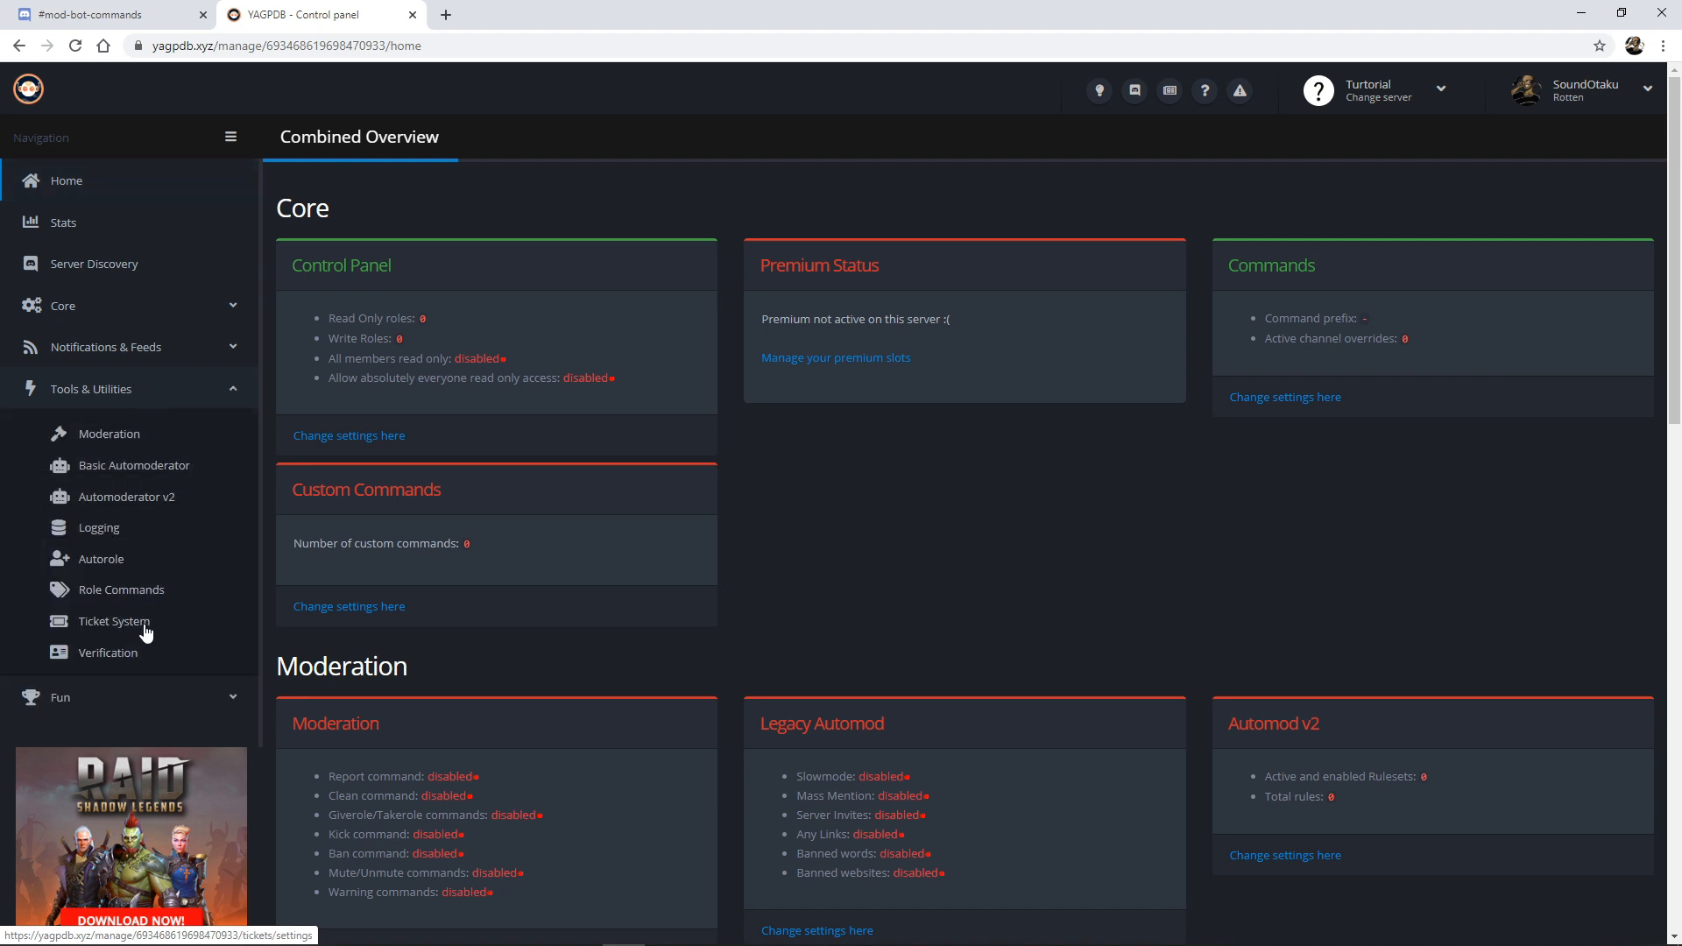
click(146, 627)
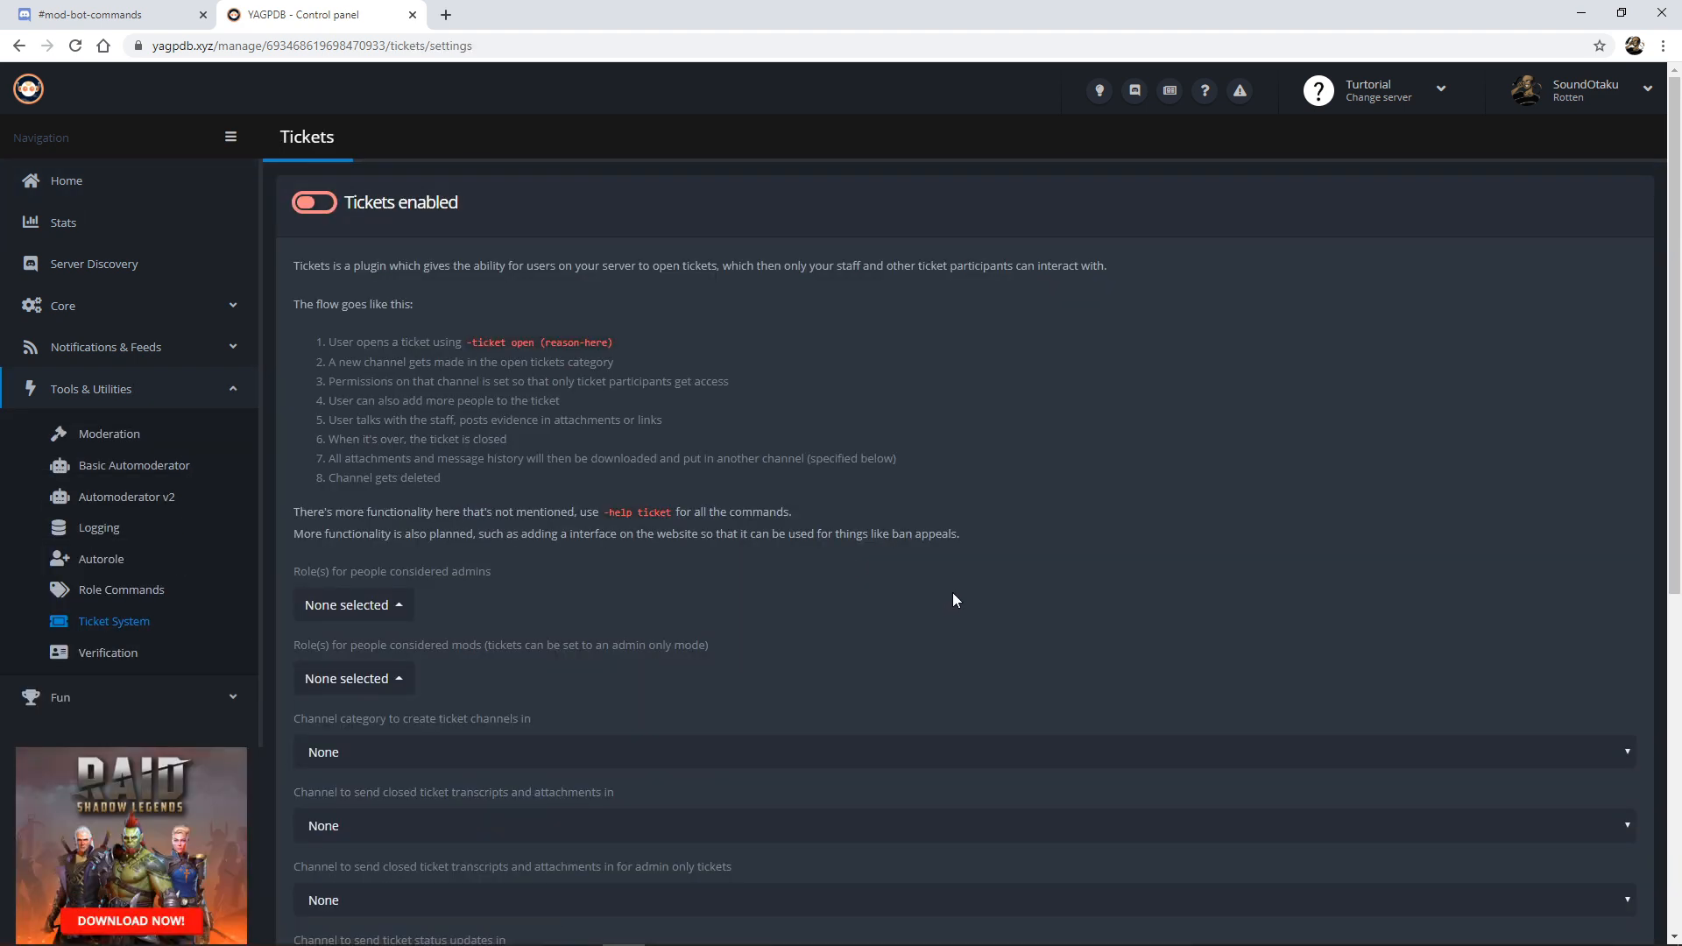
click(326, 209)
Set Admin as the ticket system's admin role and Moderator as its mod role.
scroll(746, 358, down, 4)
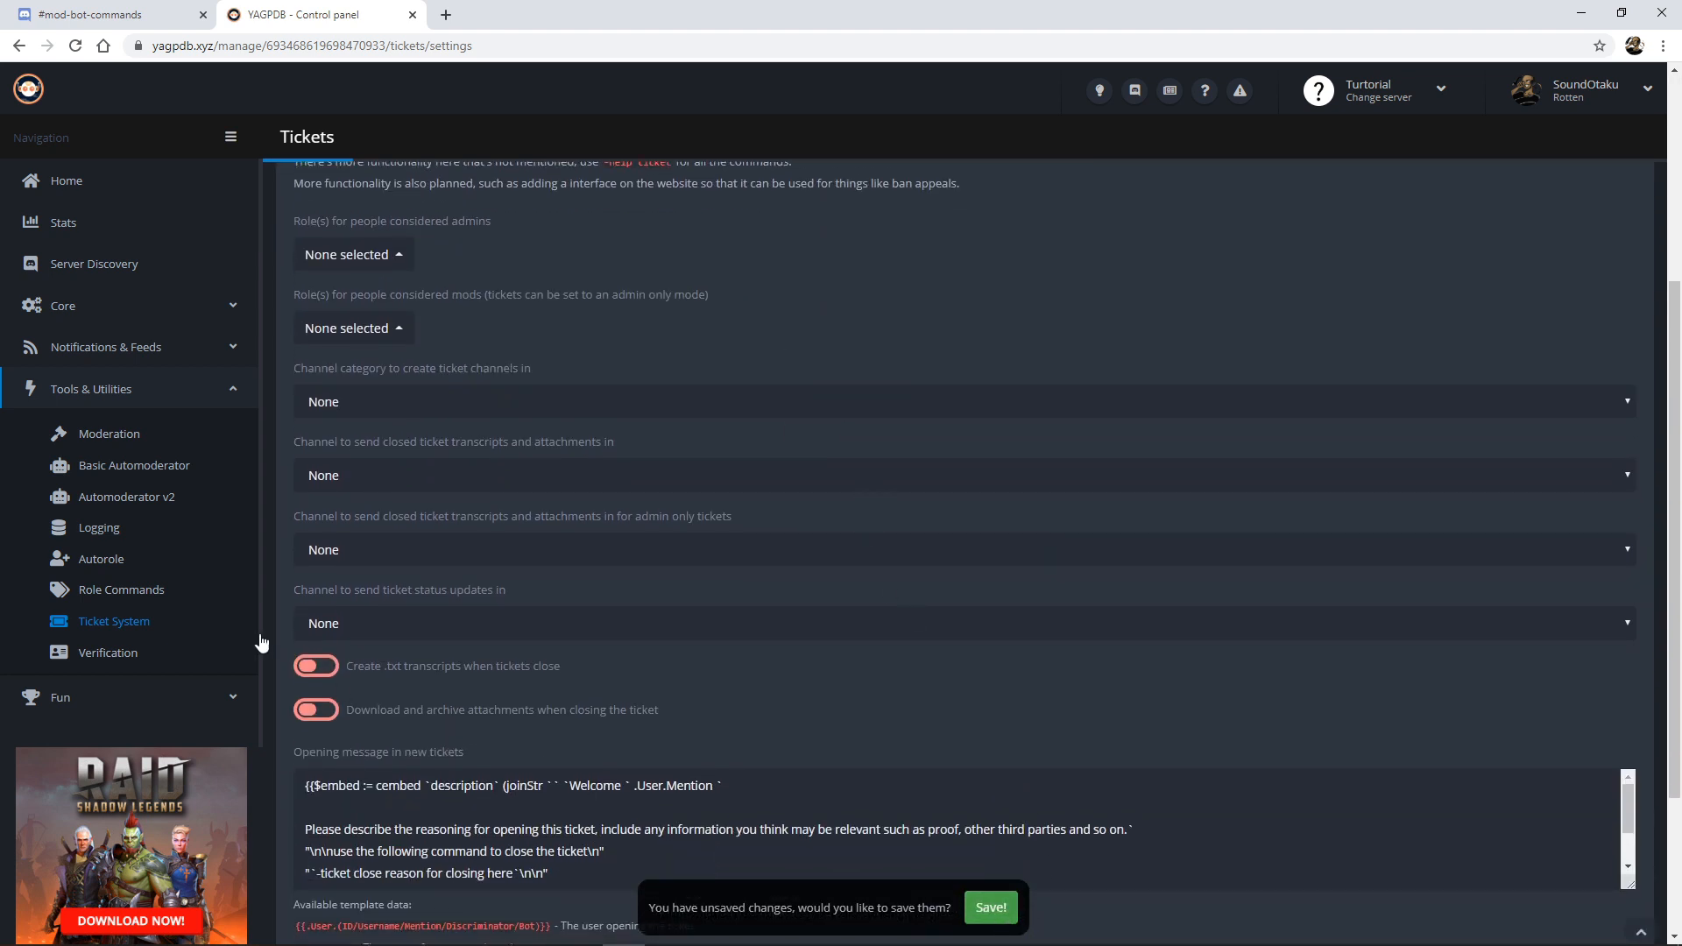
scroll(351, 386, up, 4)
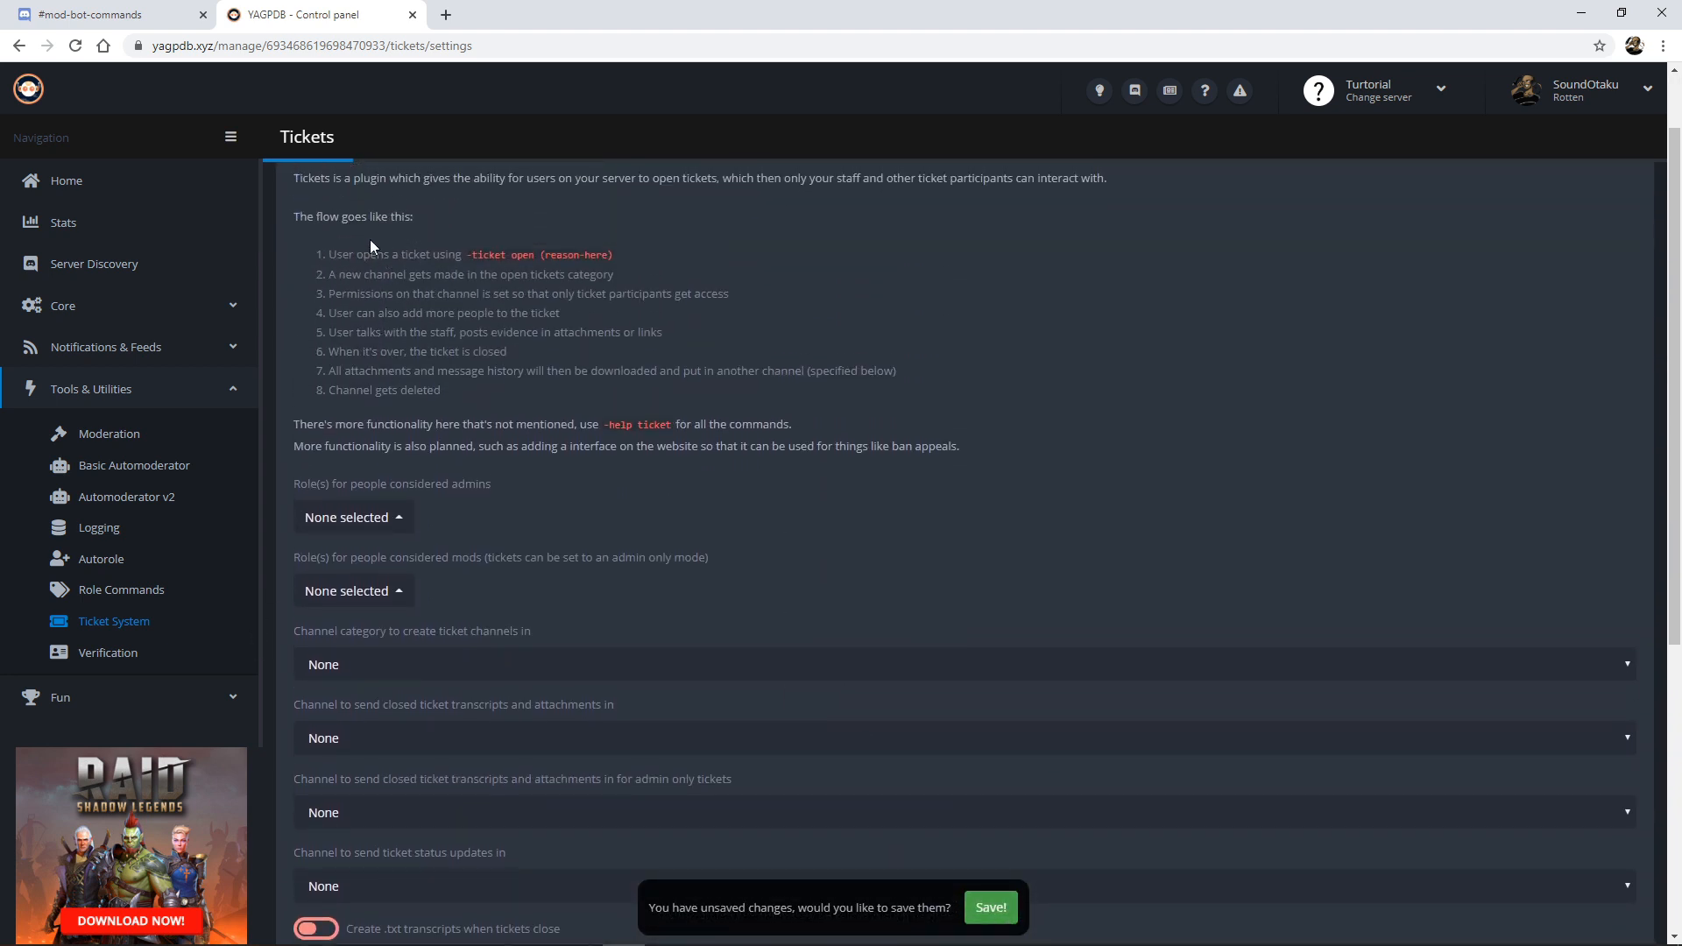
scroll(357, 290, down, 1)
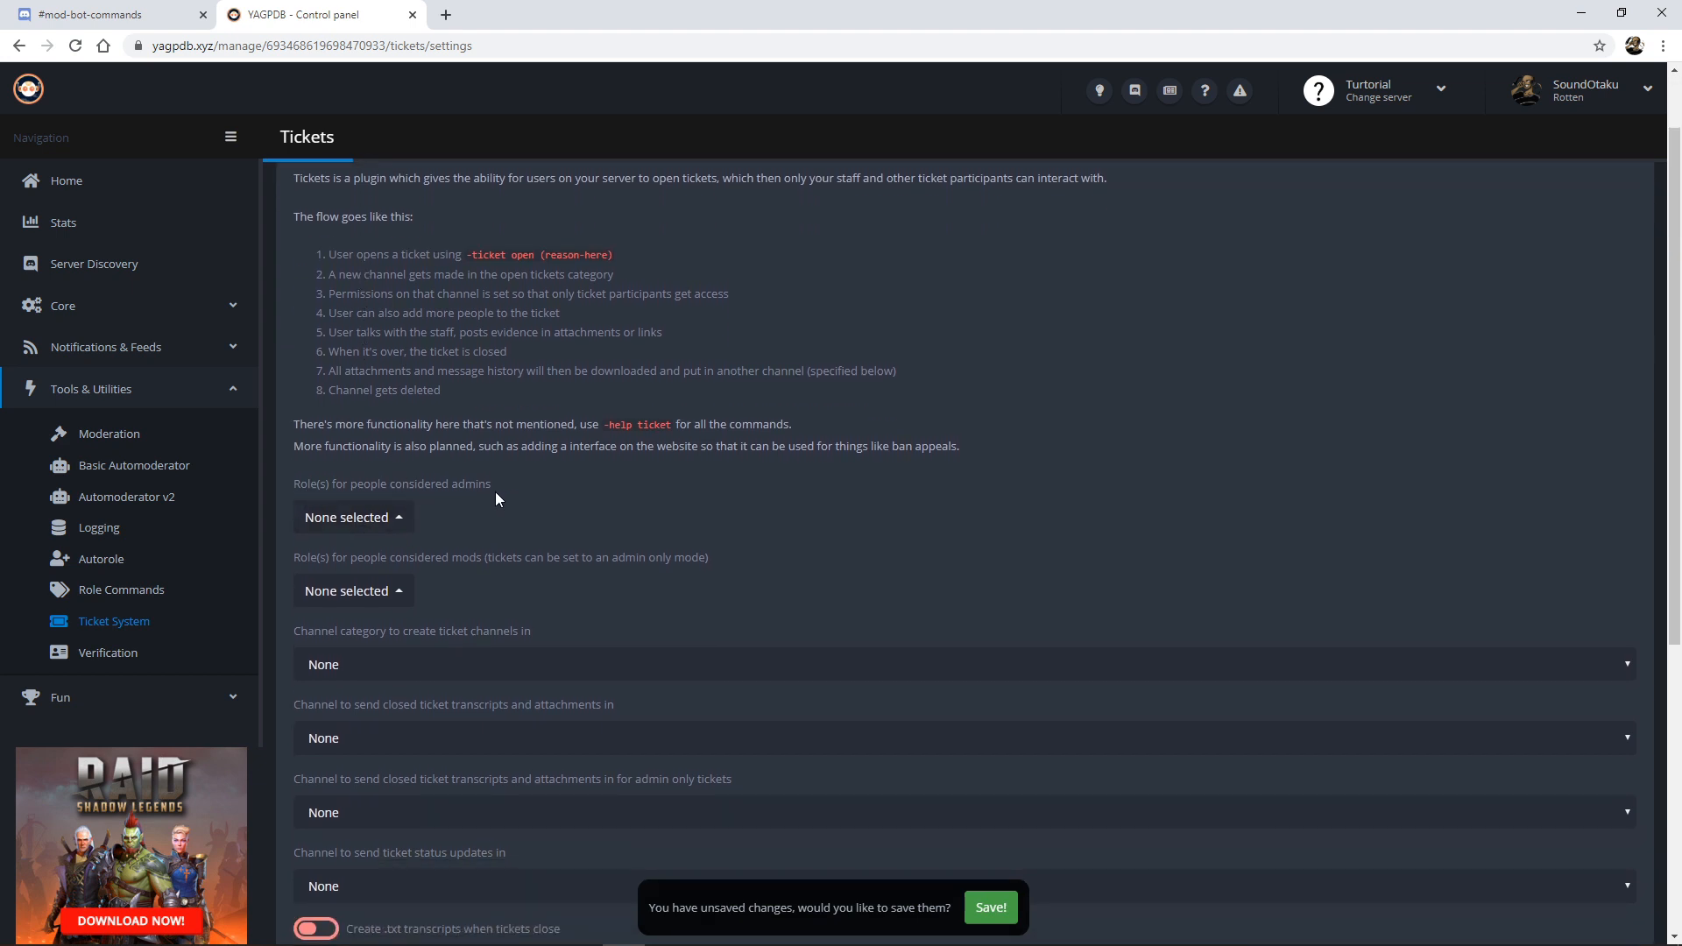
click(386, 517)
click(306, 510)
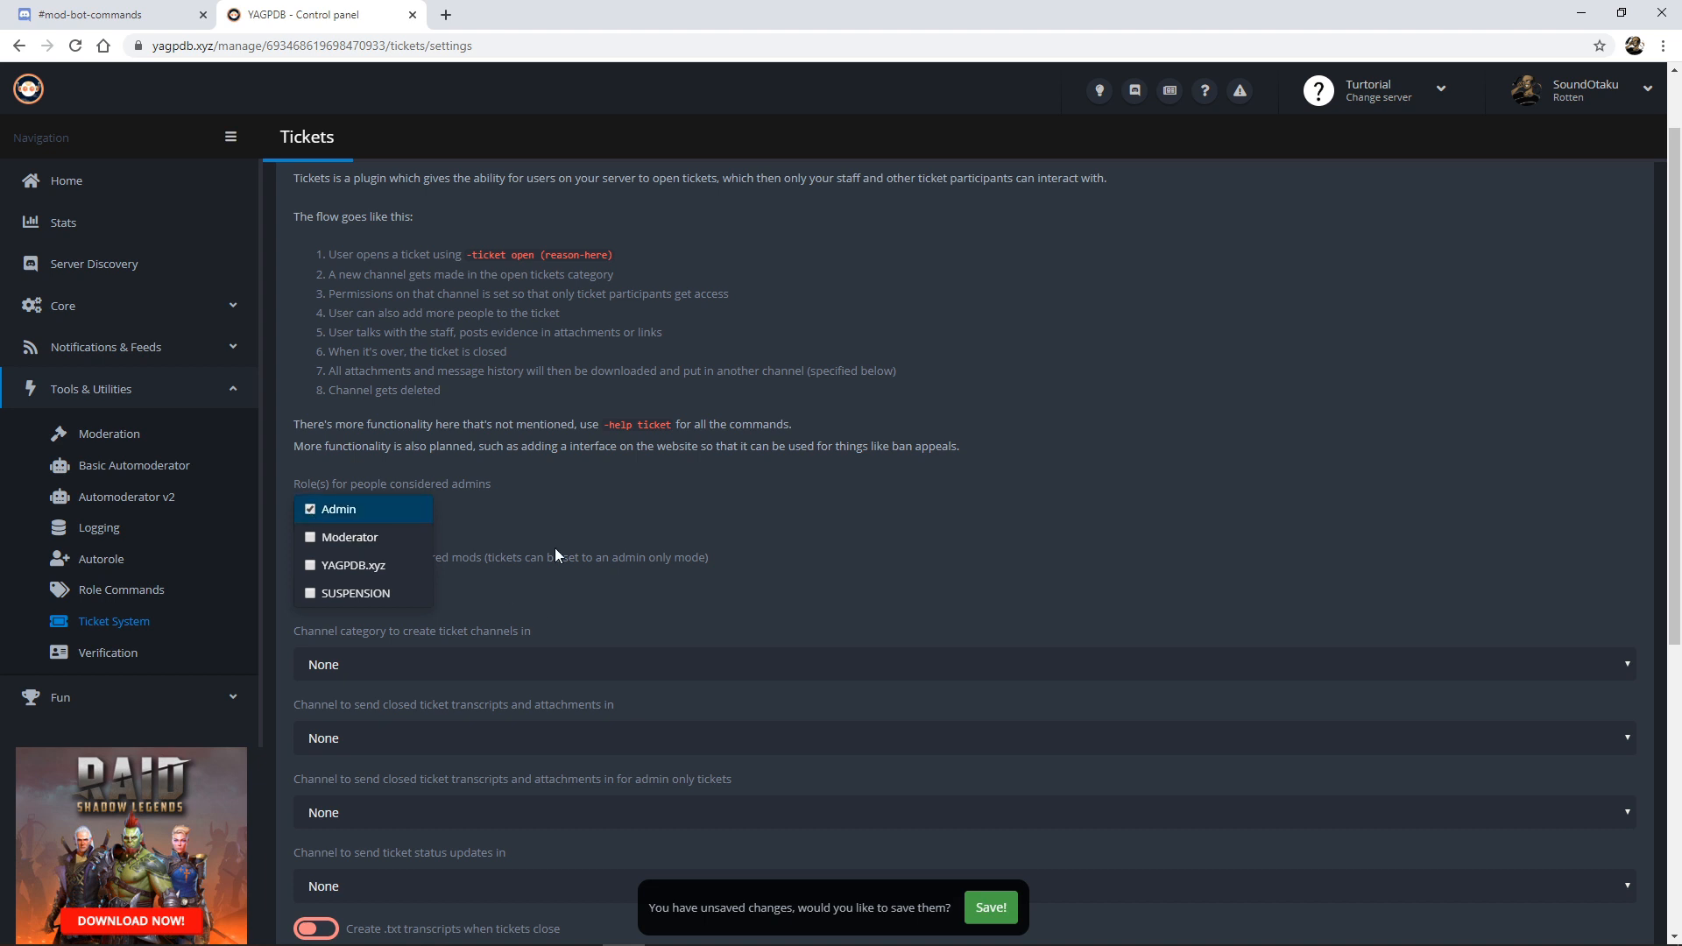
click(500, 530)
scroll(438, 509, down, 2)
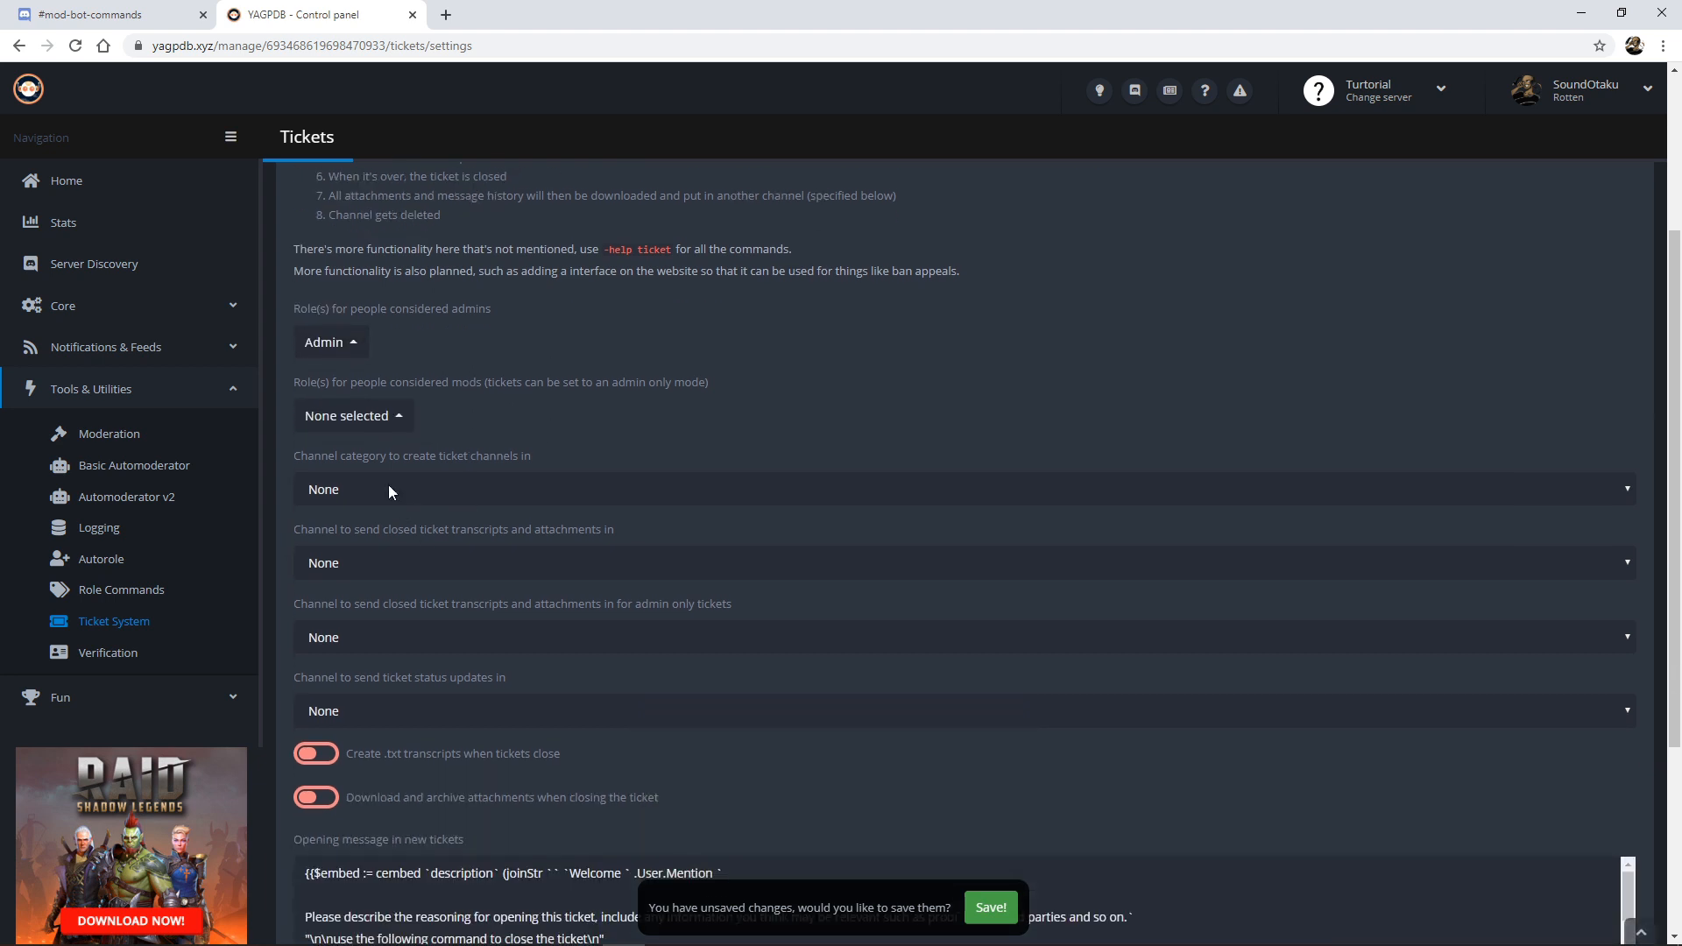
click(388, 419)
click(310, 434)
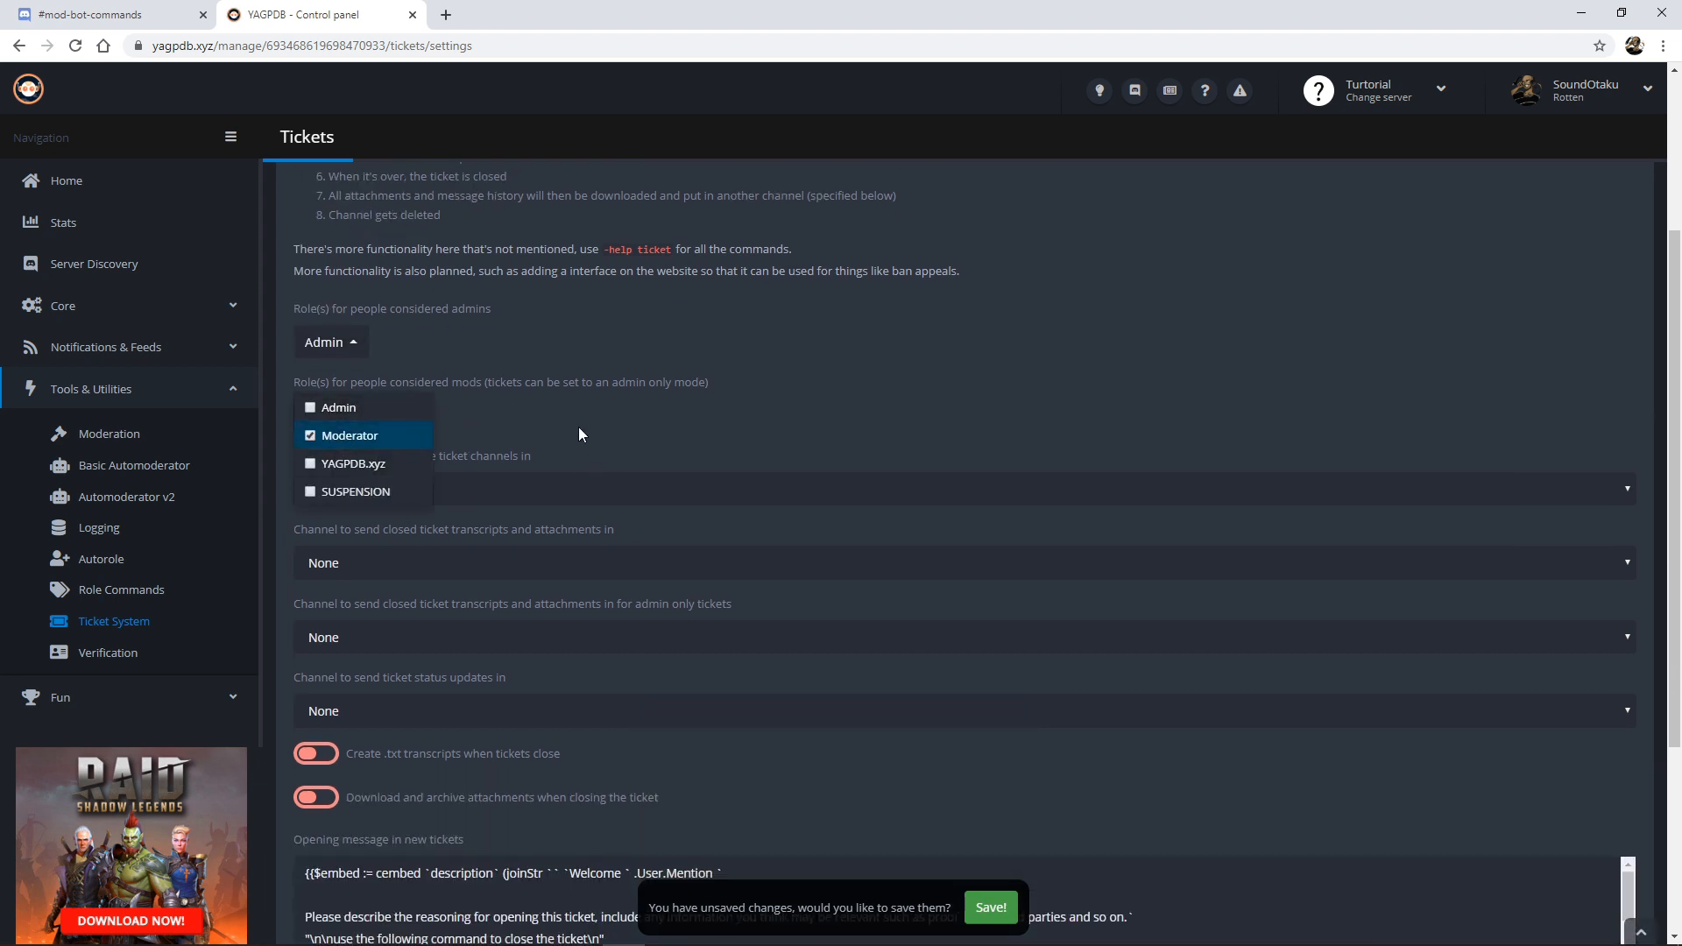
Set Server Ticket as the channel category in which ticket channels are created.
click(578, 428)
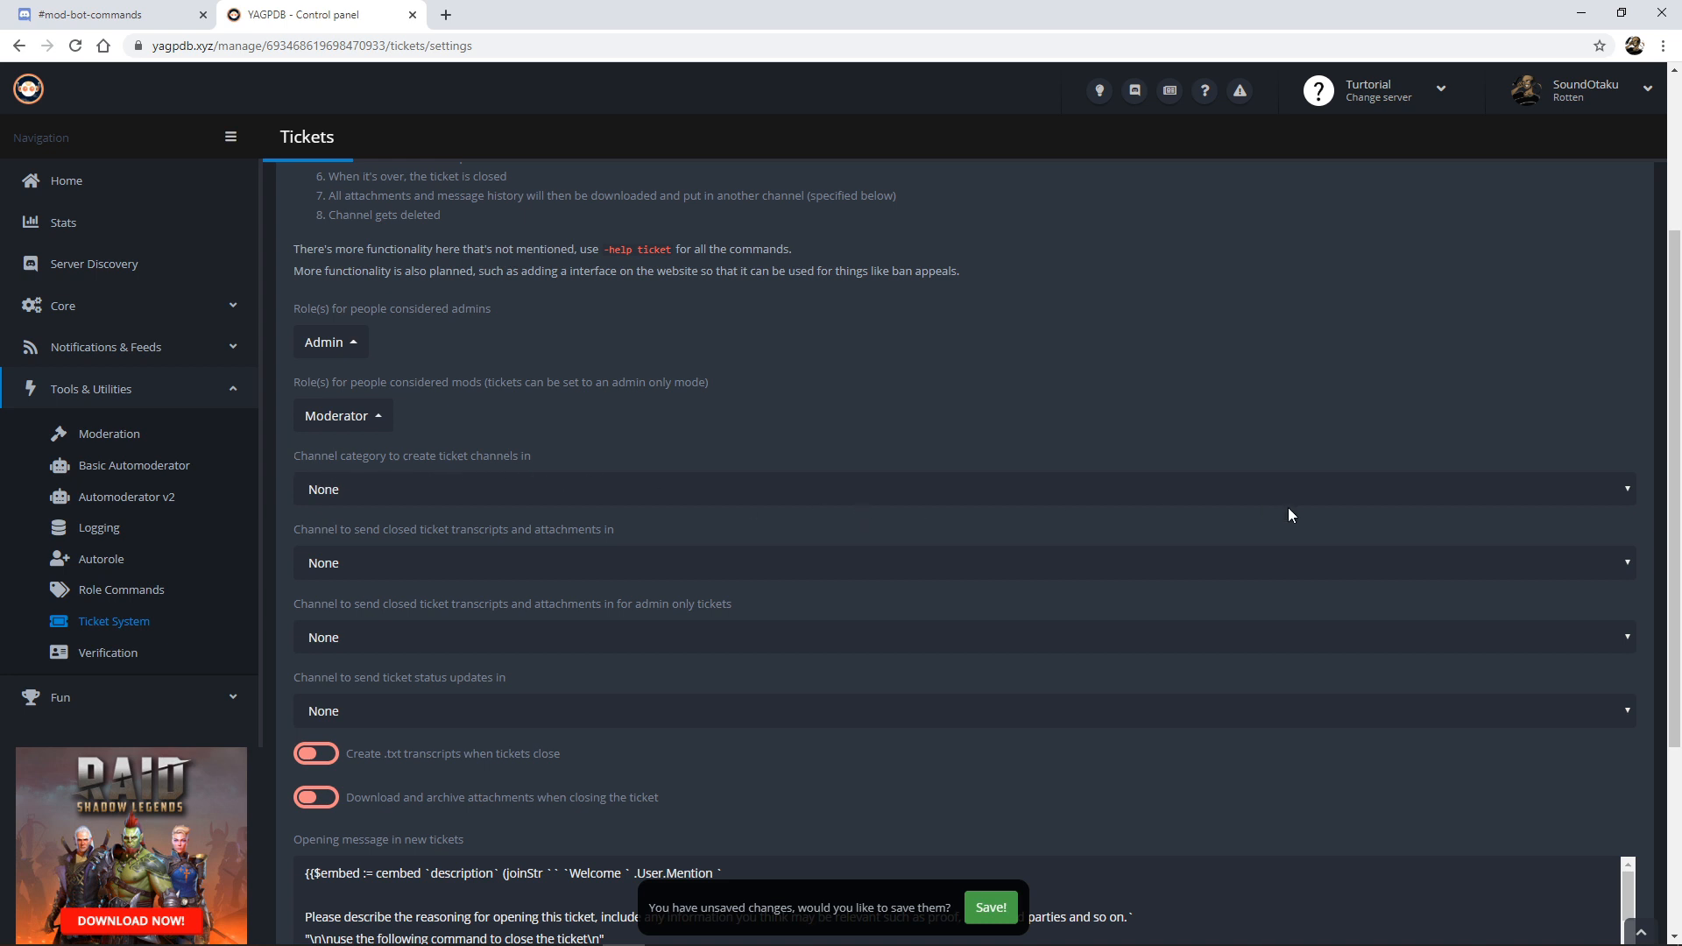
click(1595, 484)
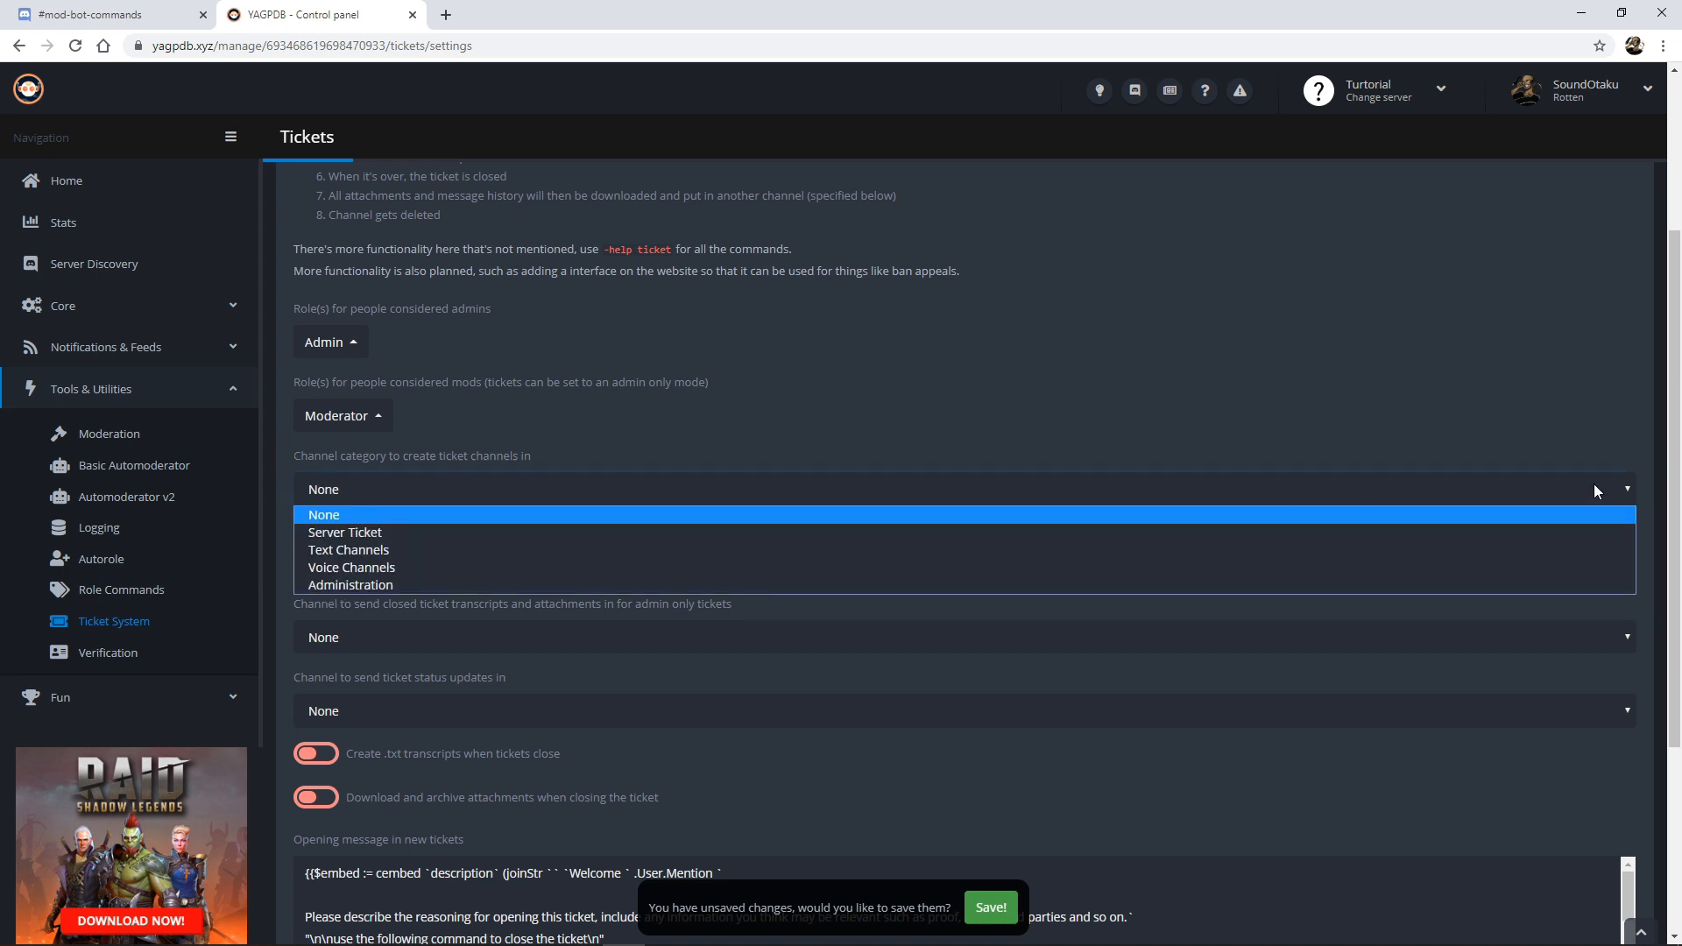
click(343, 538)
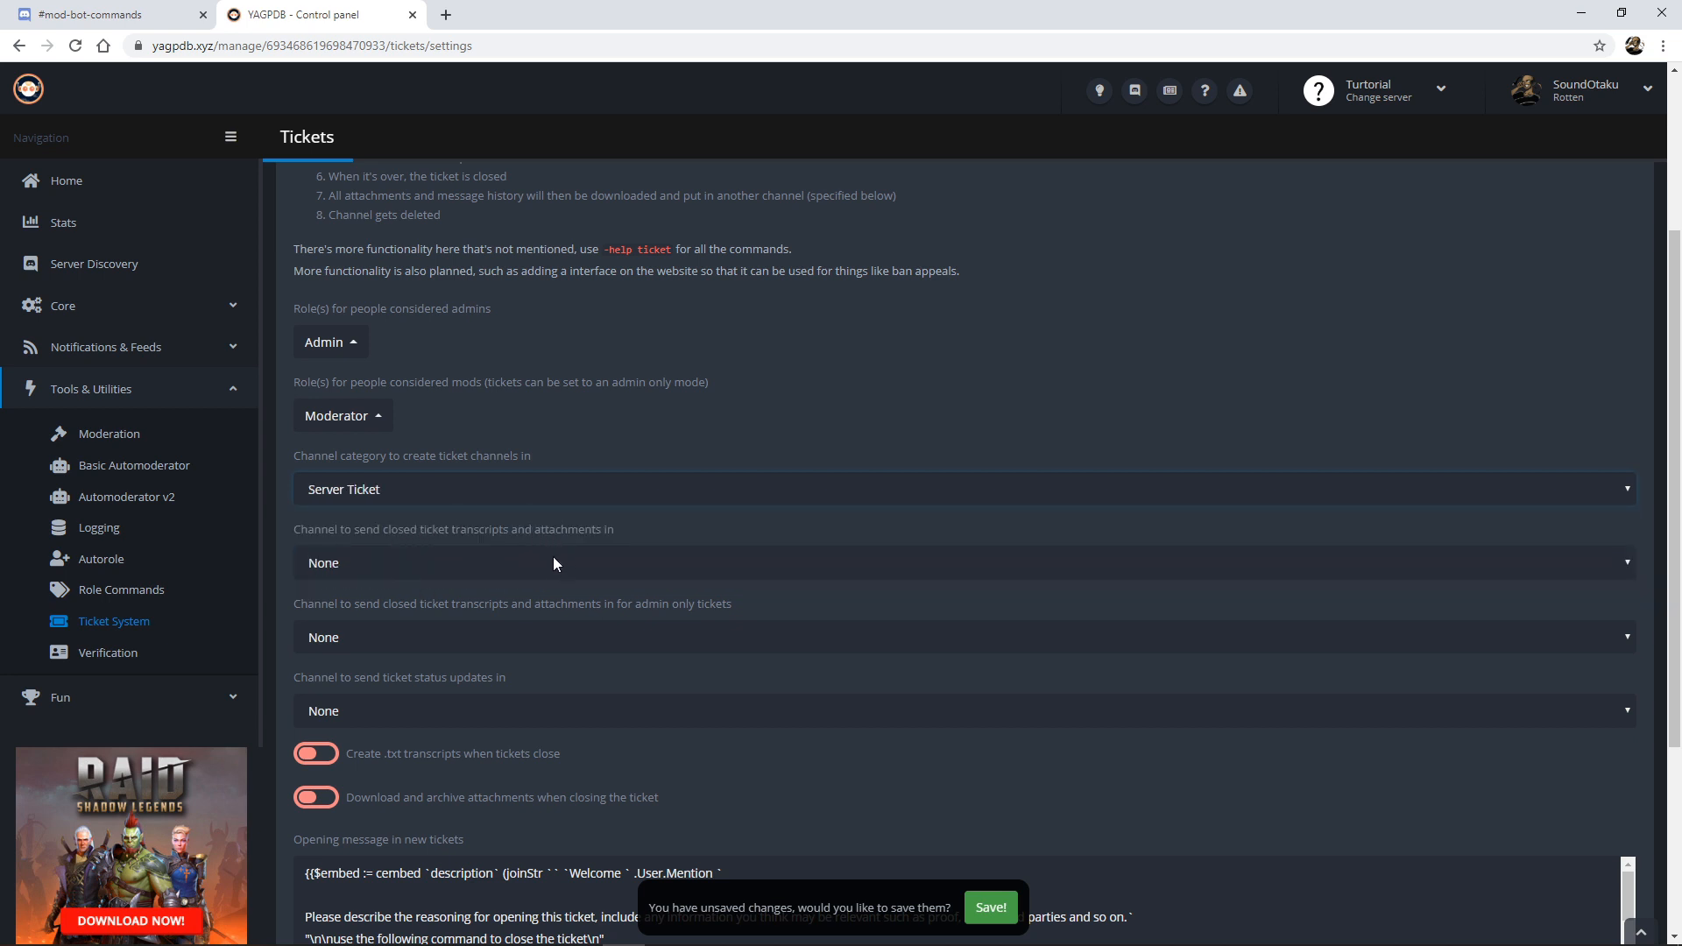
Send closed ticket transcripts and attachments to #ticket-archives, and enable .txt transcripts and attachment archiving on close.
scroll(575, 568, down, 1)
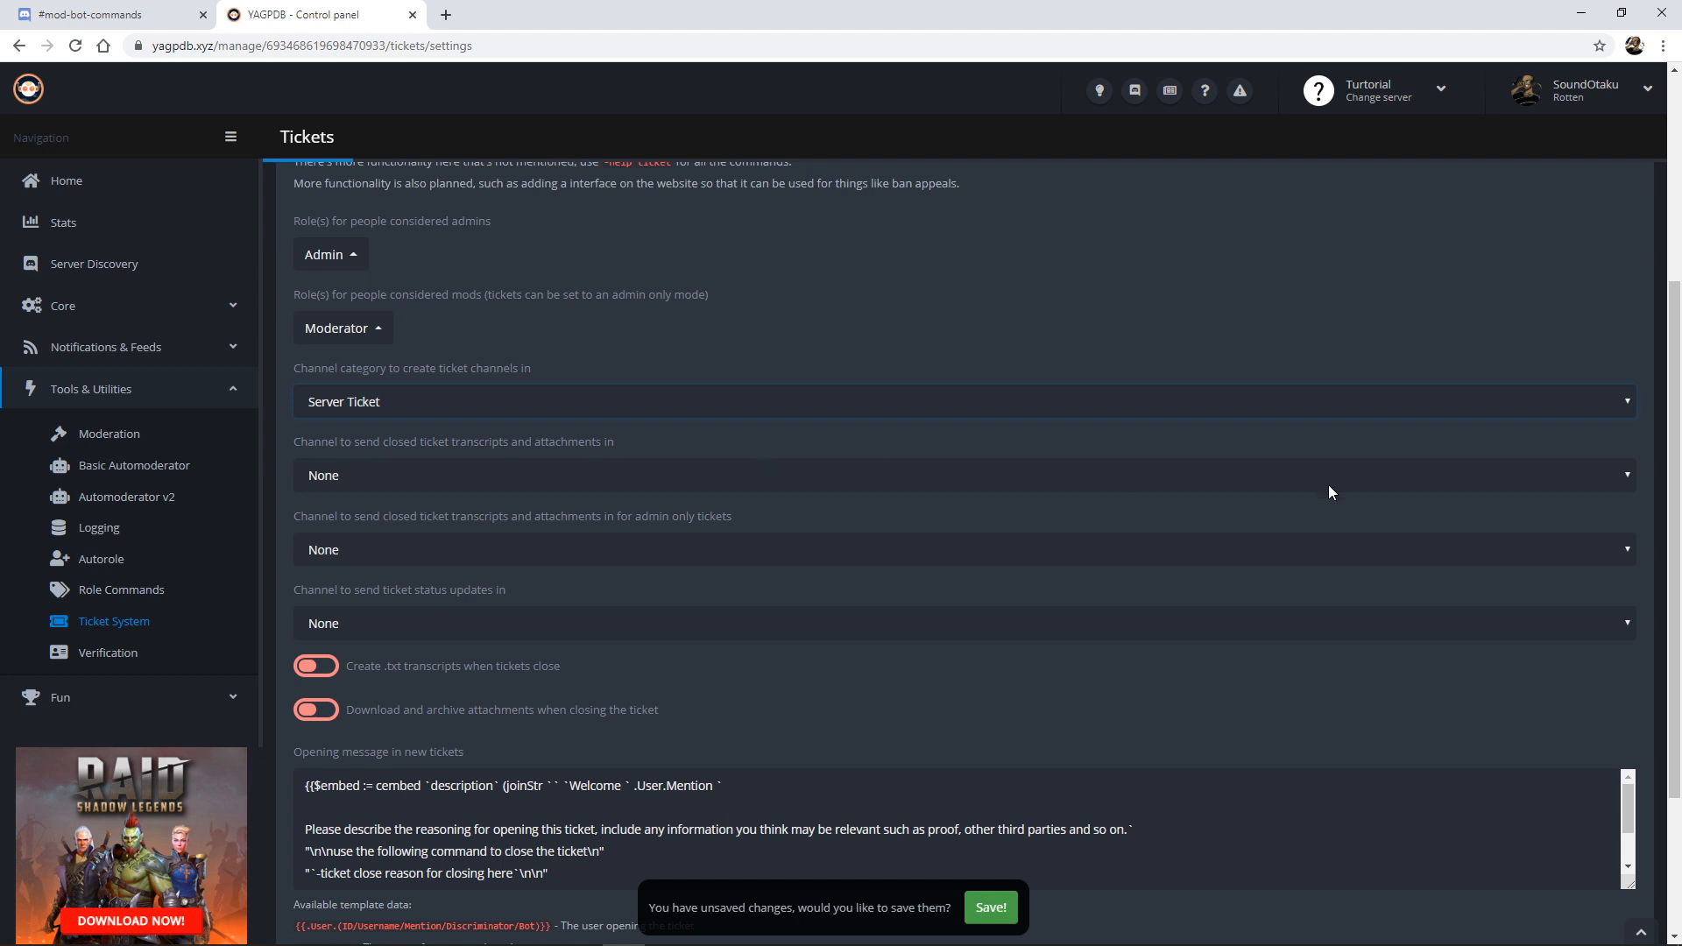
click(1621, 475)
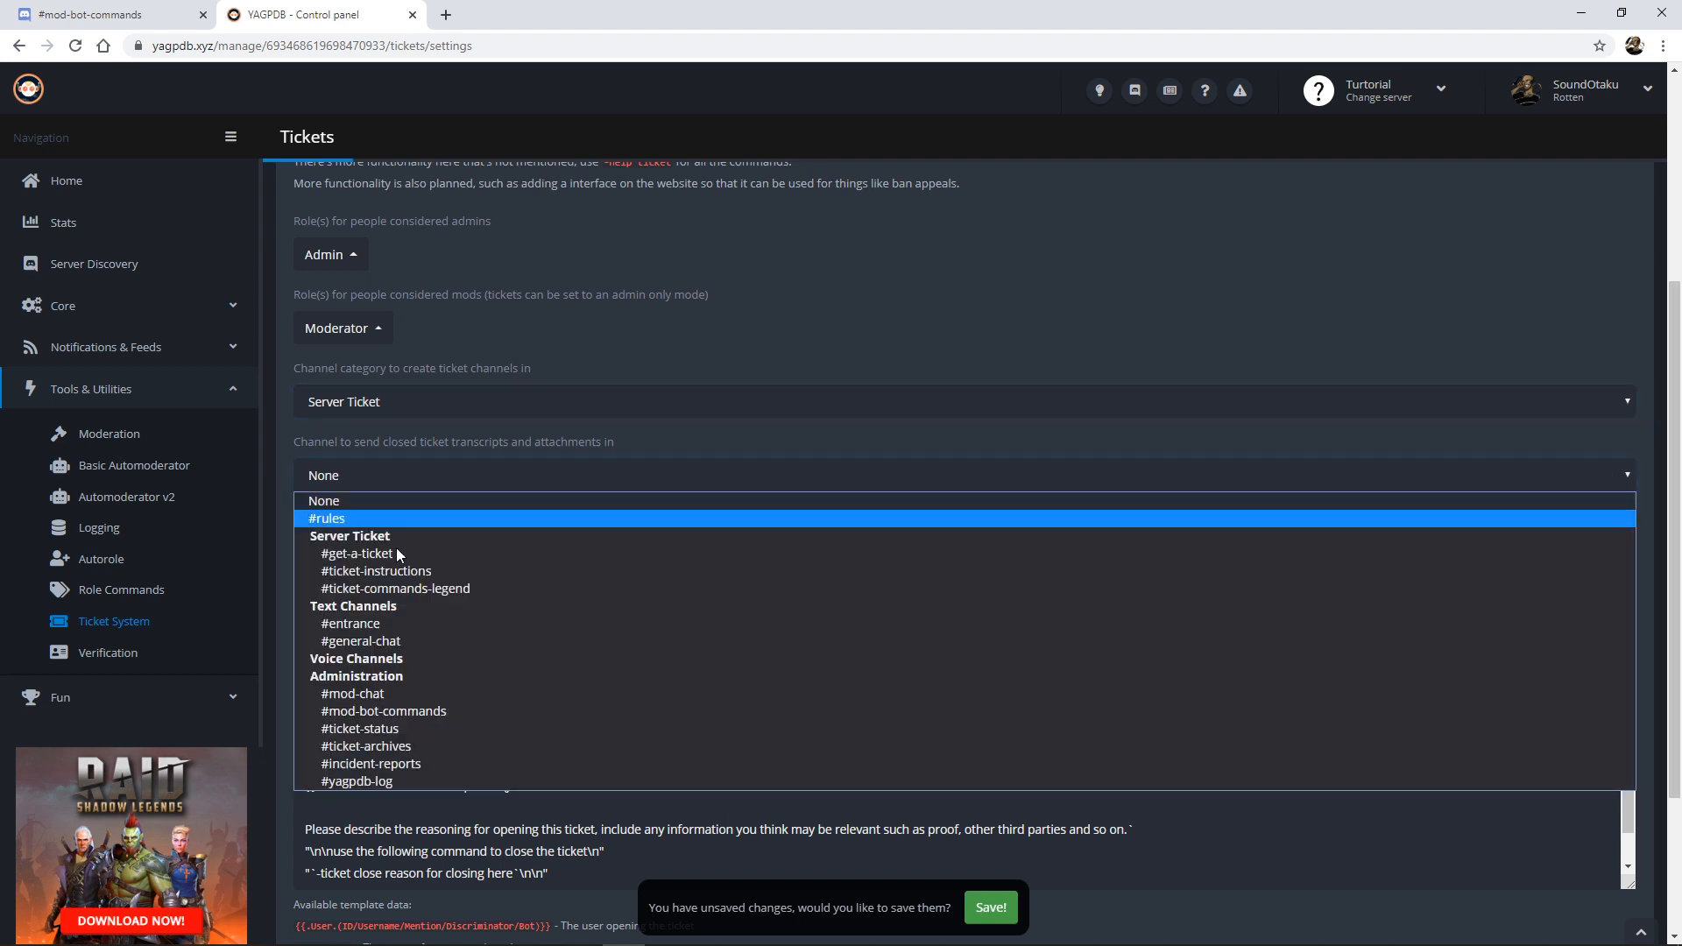
click(391, 747)
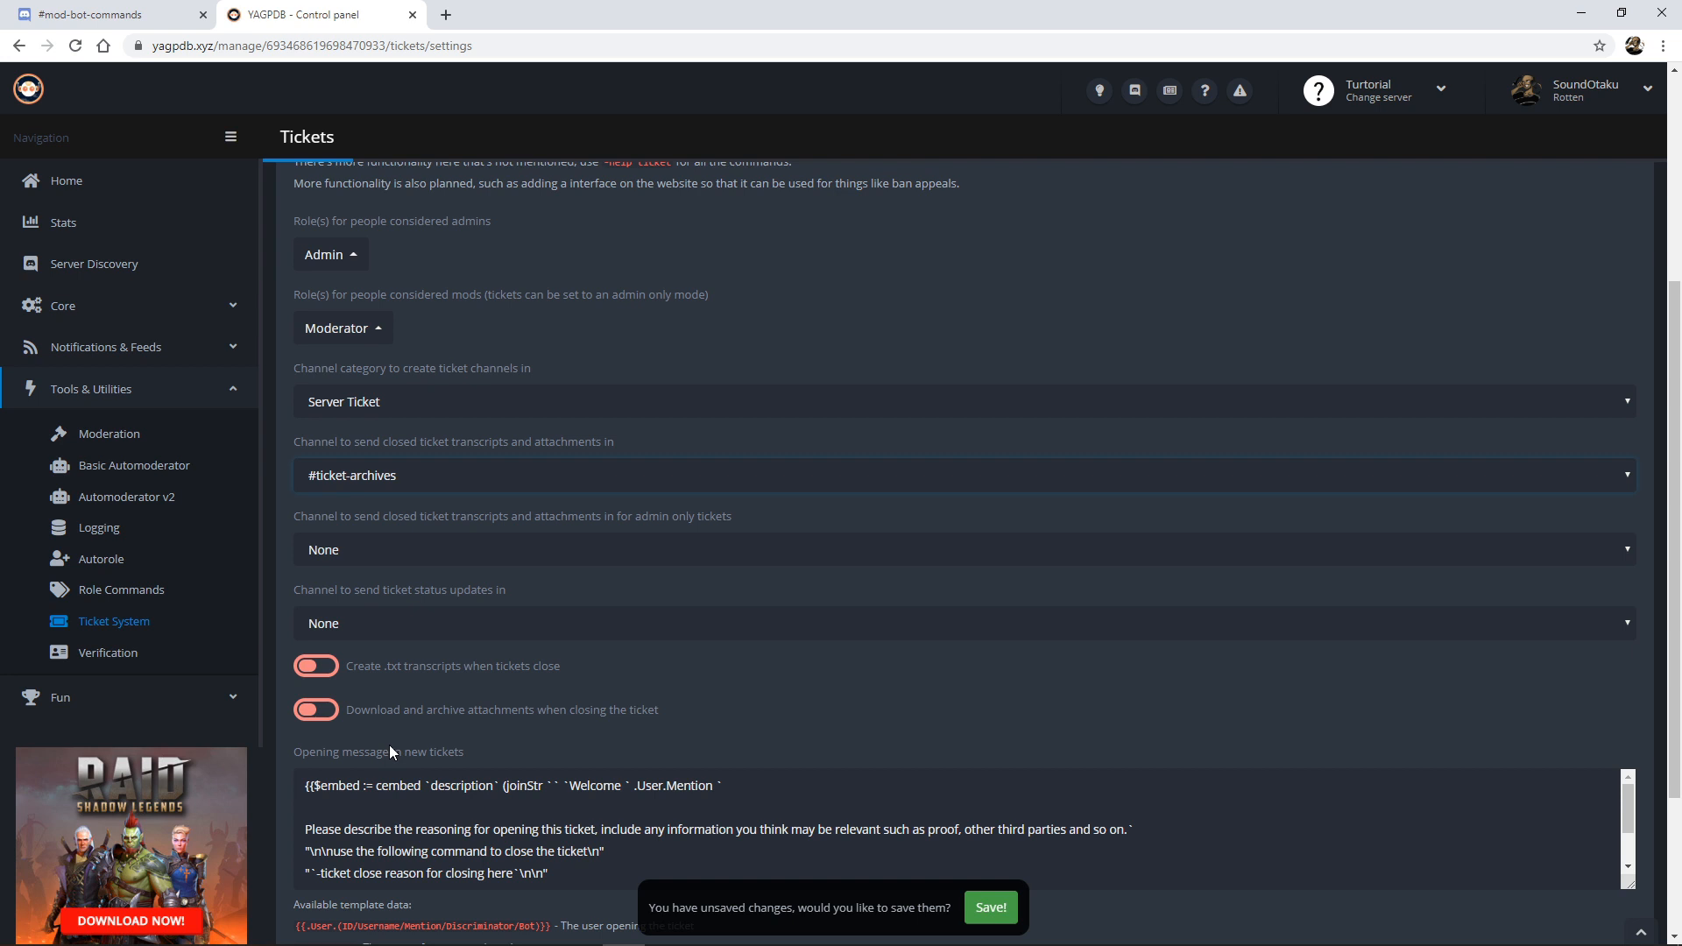
click(310, 671)
click(314, 710)
Switch to Discord, create a text channel named admin-tickets in the Administration category, and place it directly below ticket-archives.
click(90, 15)
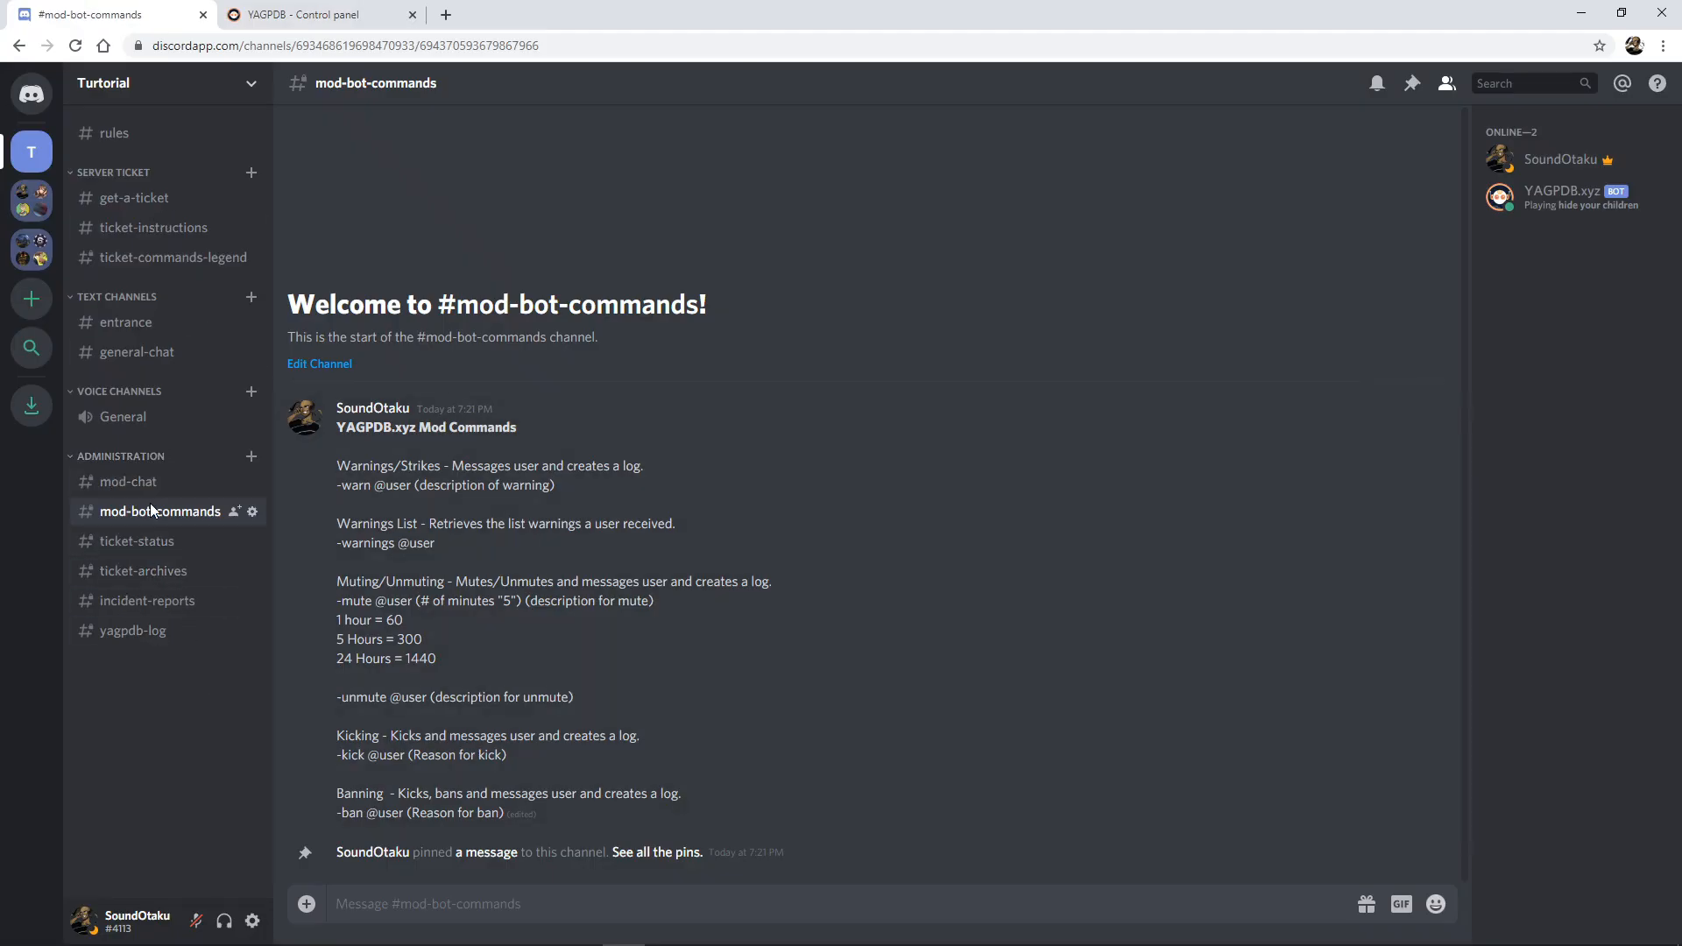
click(253, 459)
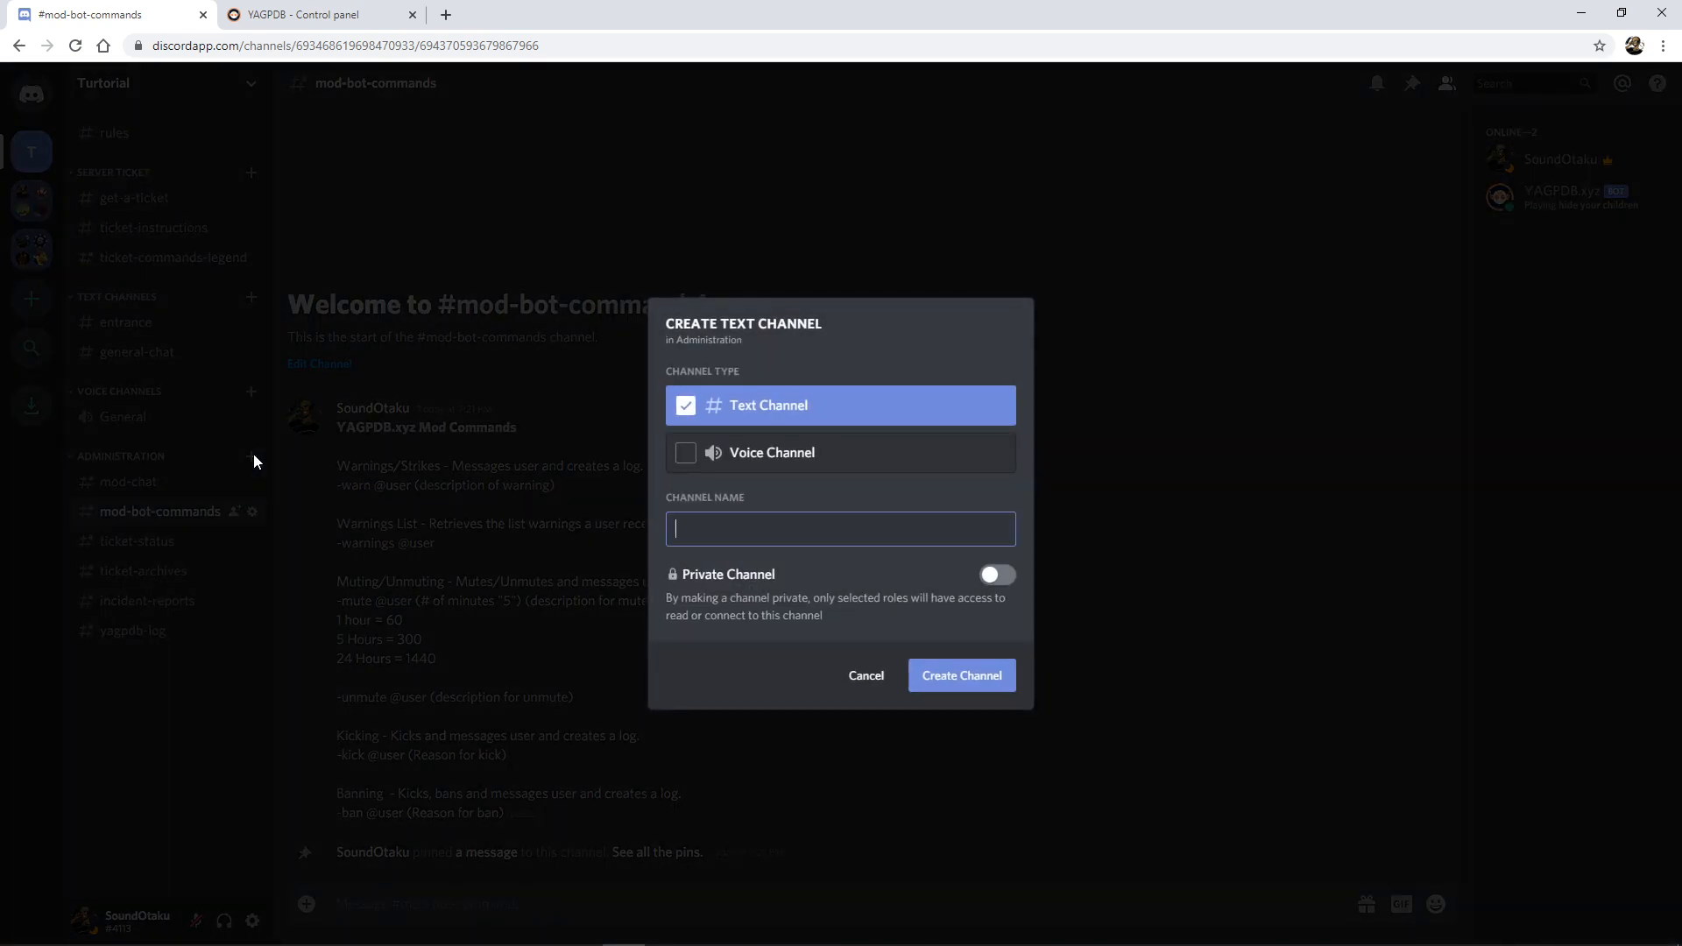
text(admin-tickets)
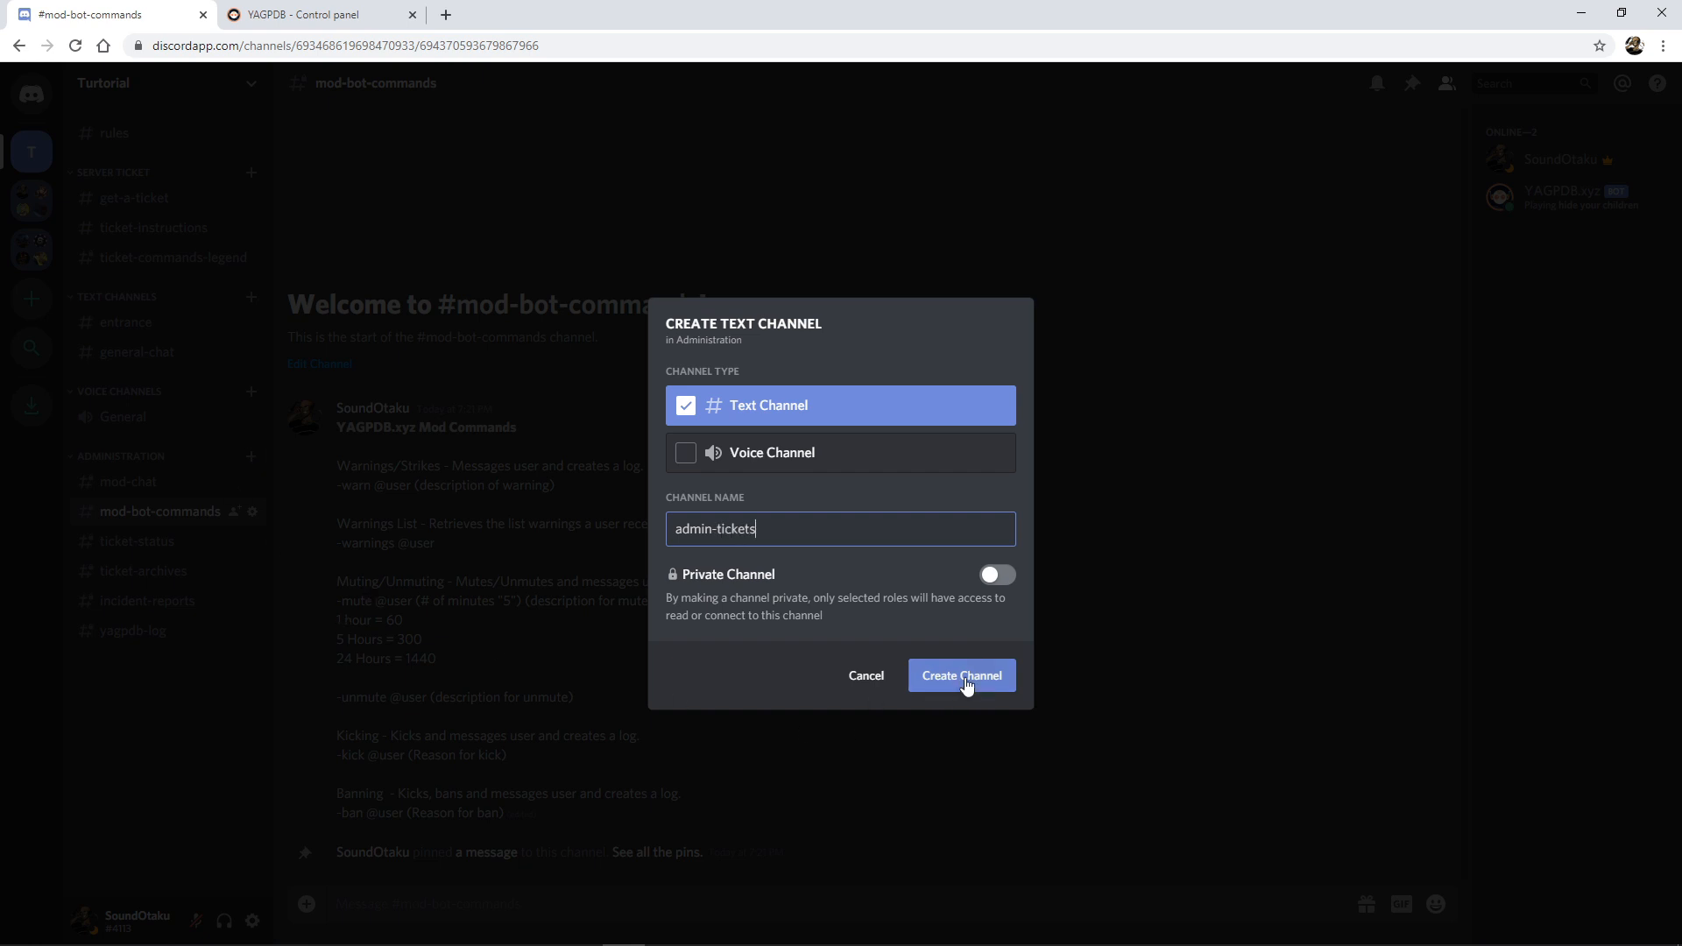
click(966, 685)
drag(132, 663, 161, 609)
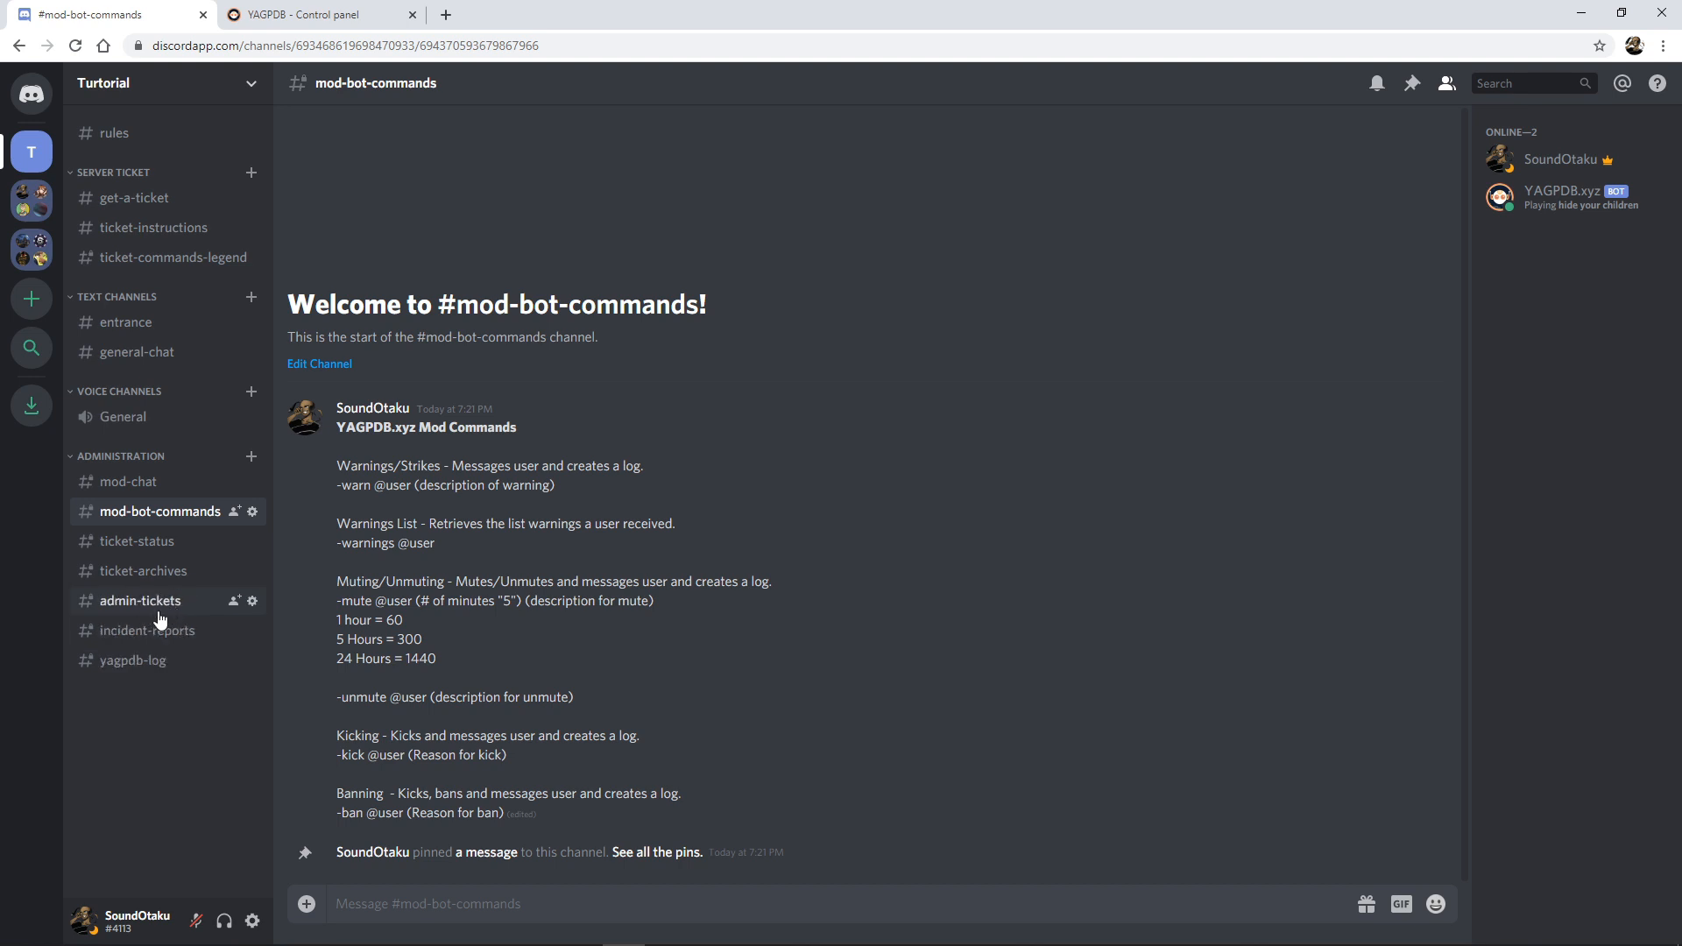
Return to the YAGPDB control panel, save and reload the ticket settings, then set #admin-tickets for admin-only closed ticket transcripts and save.
click(291, 14)
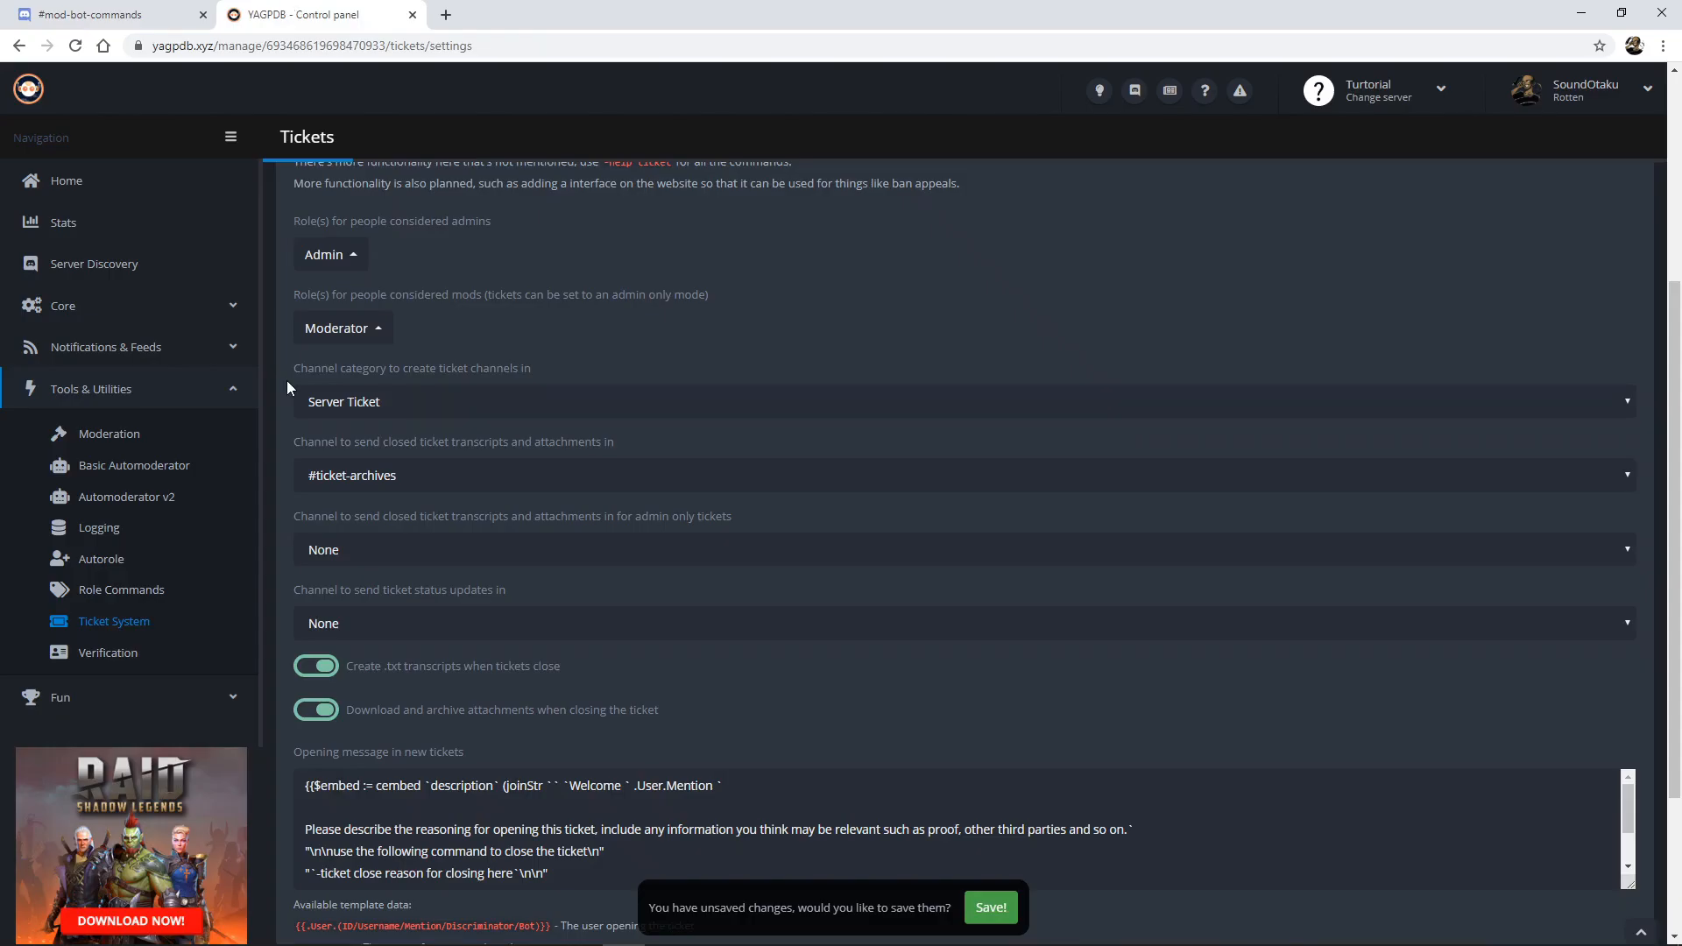
scroll(979, 584, down, 1)
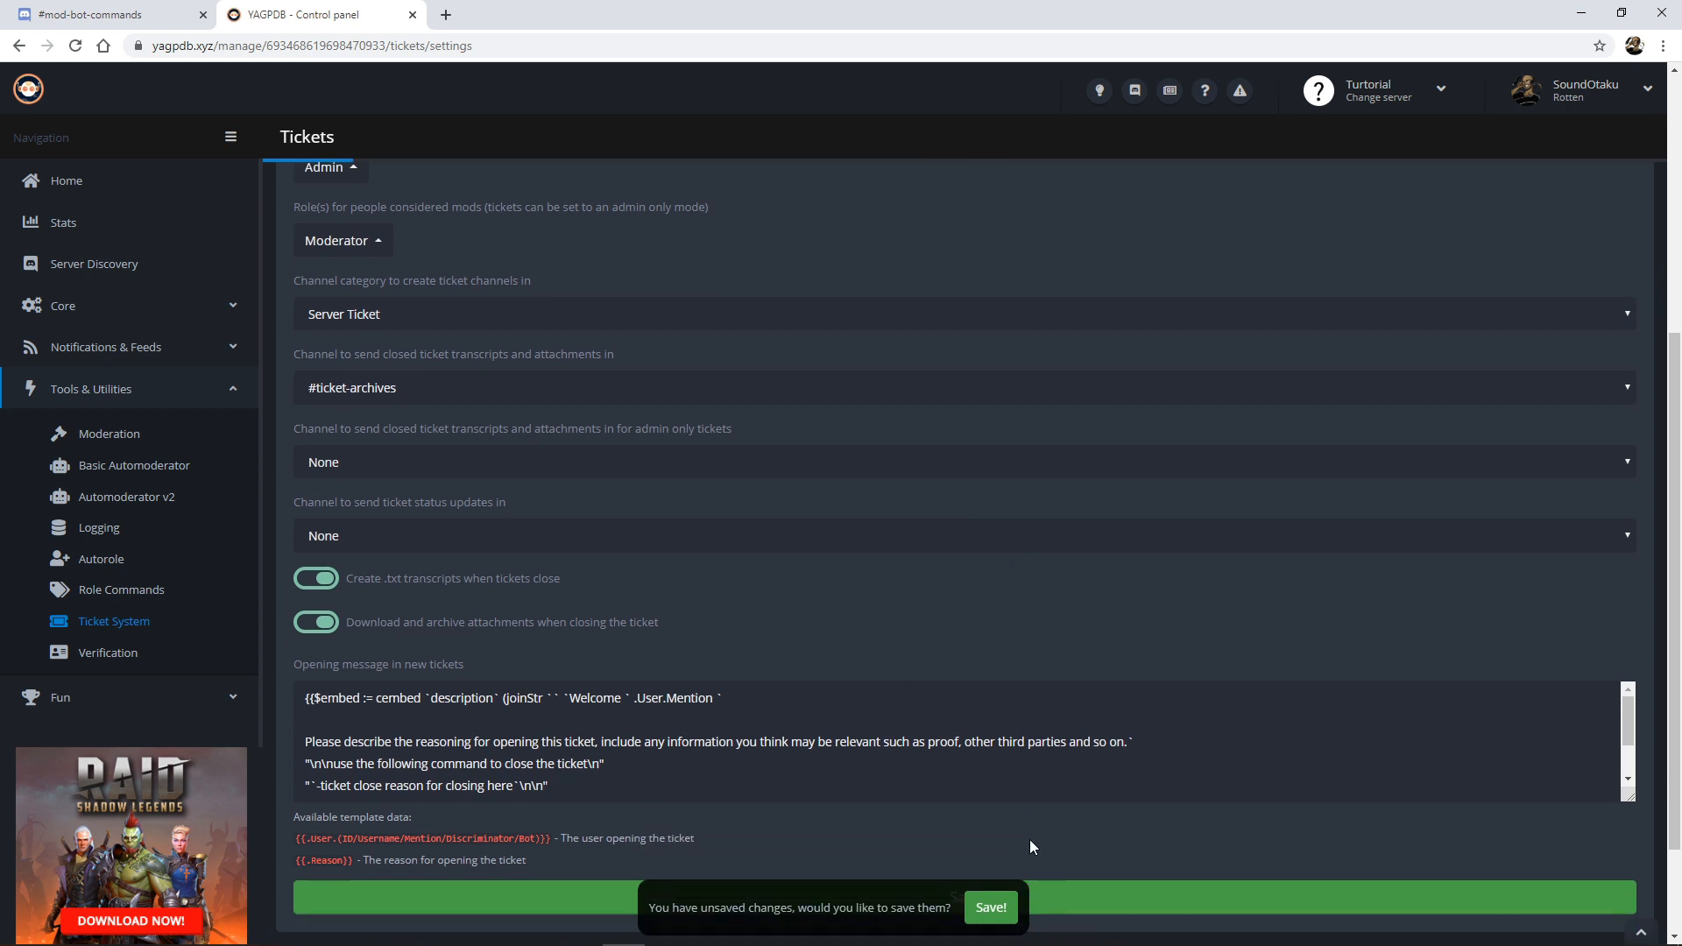
click(990, 908)
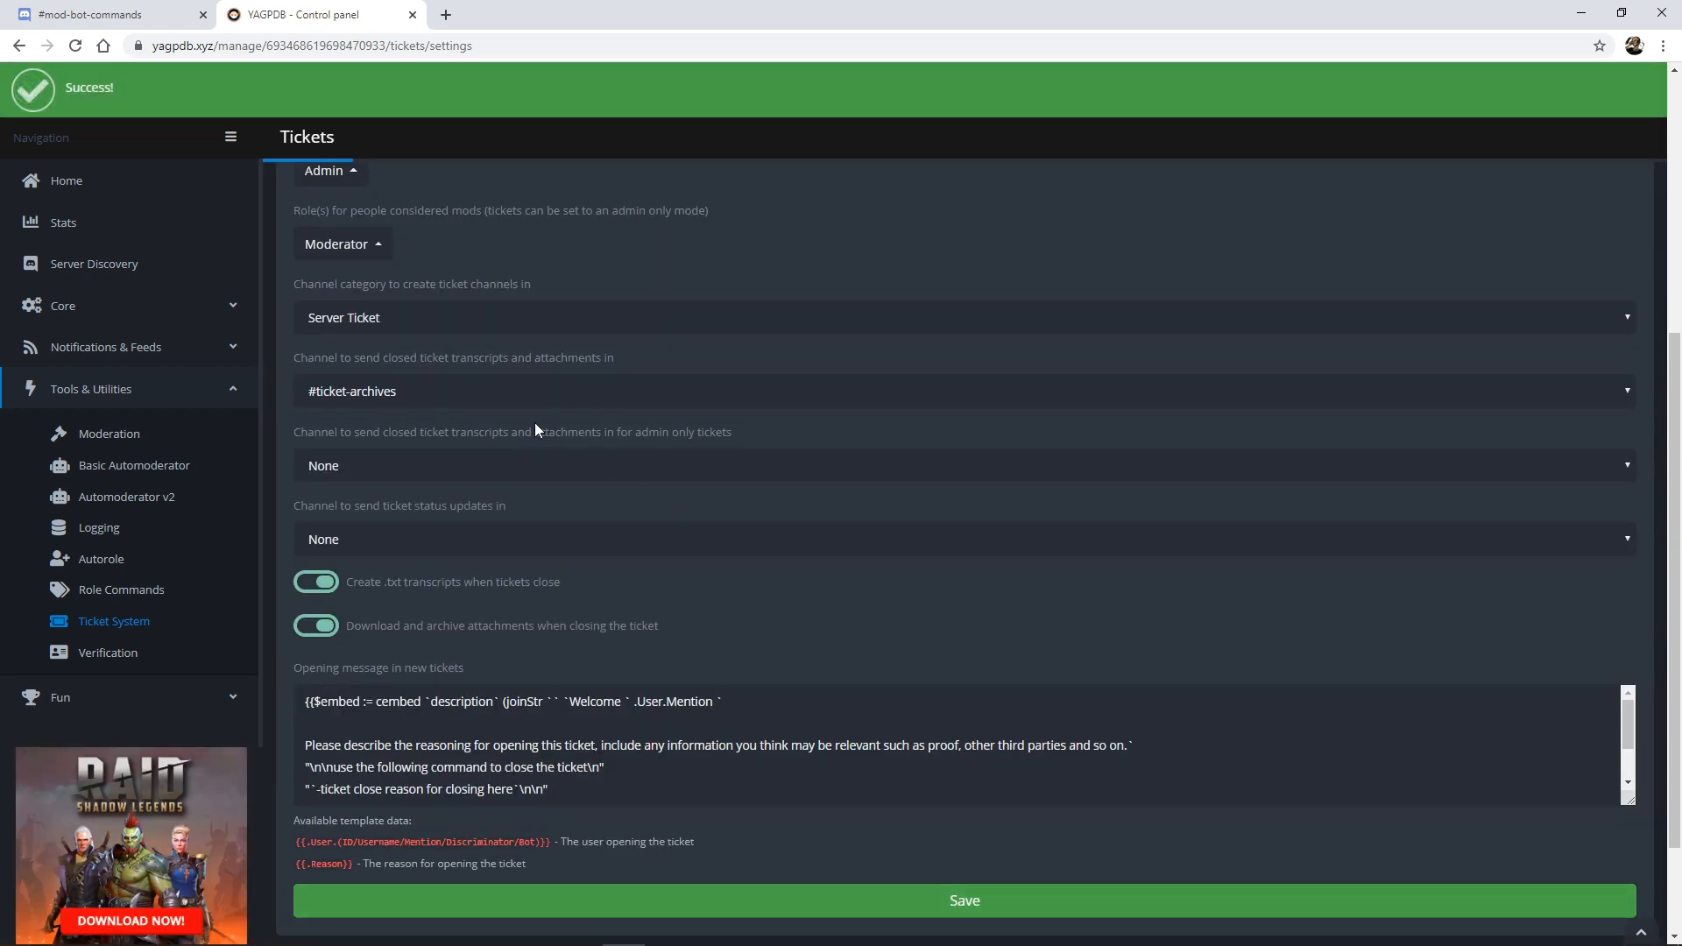
click(75, 45)
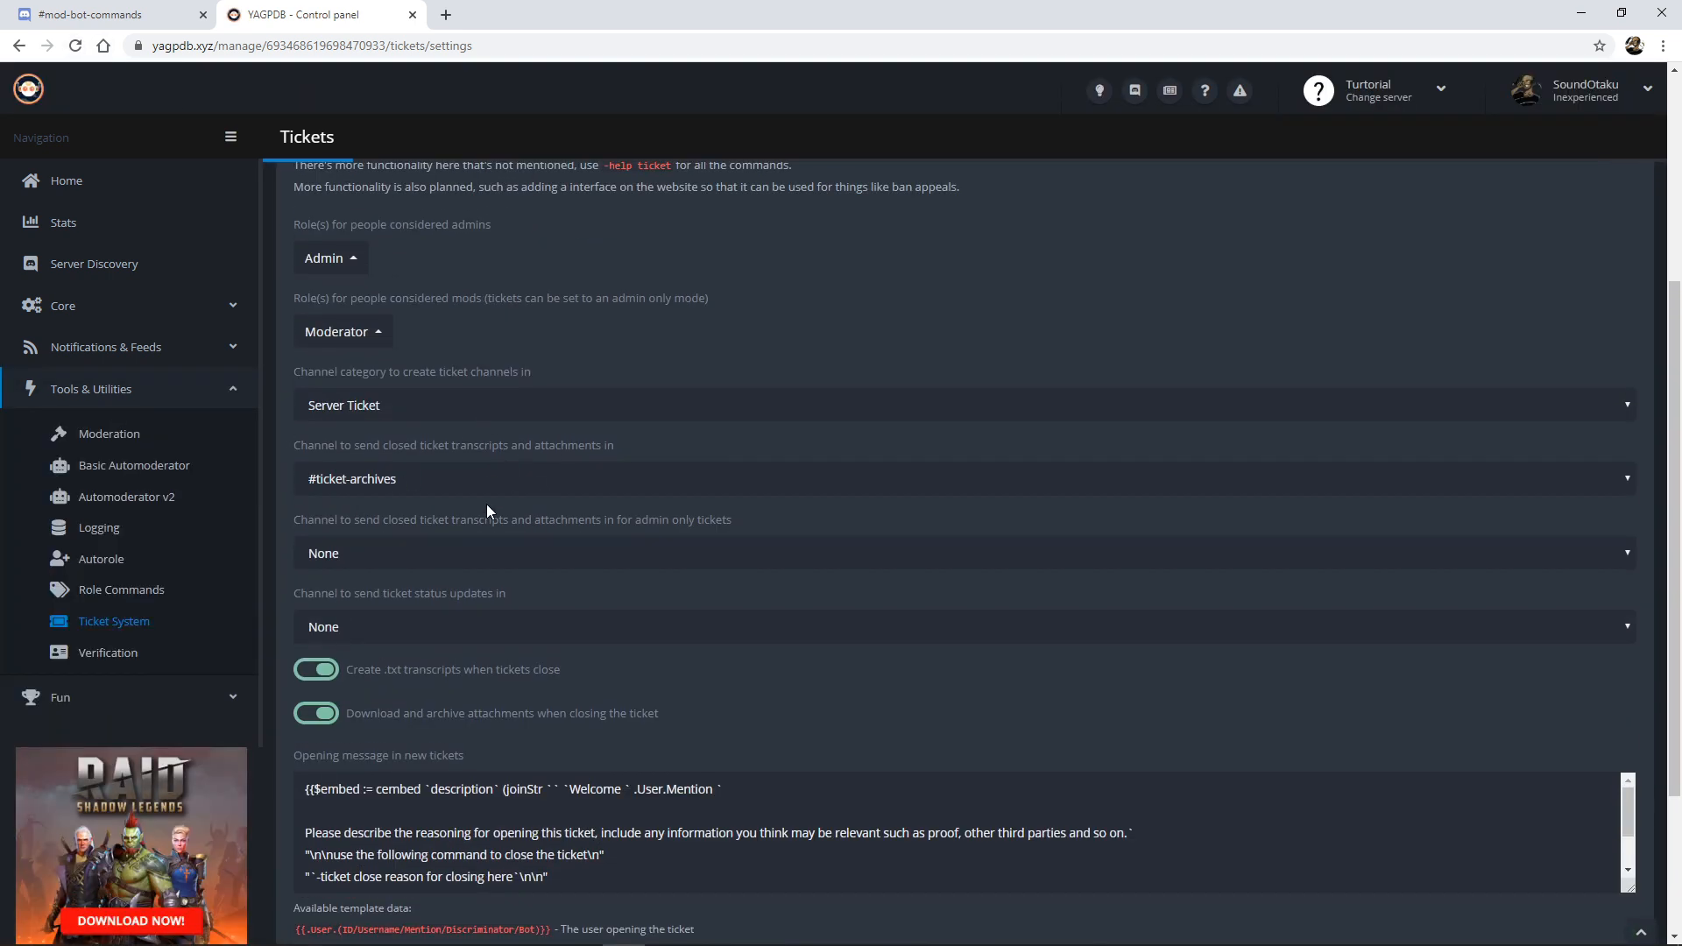
click(470, 550)
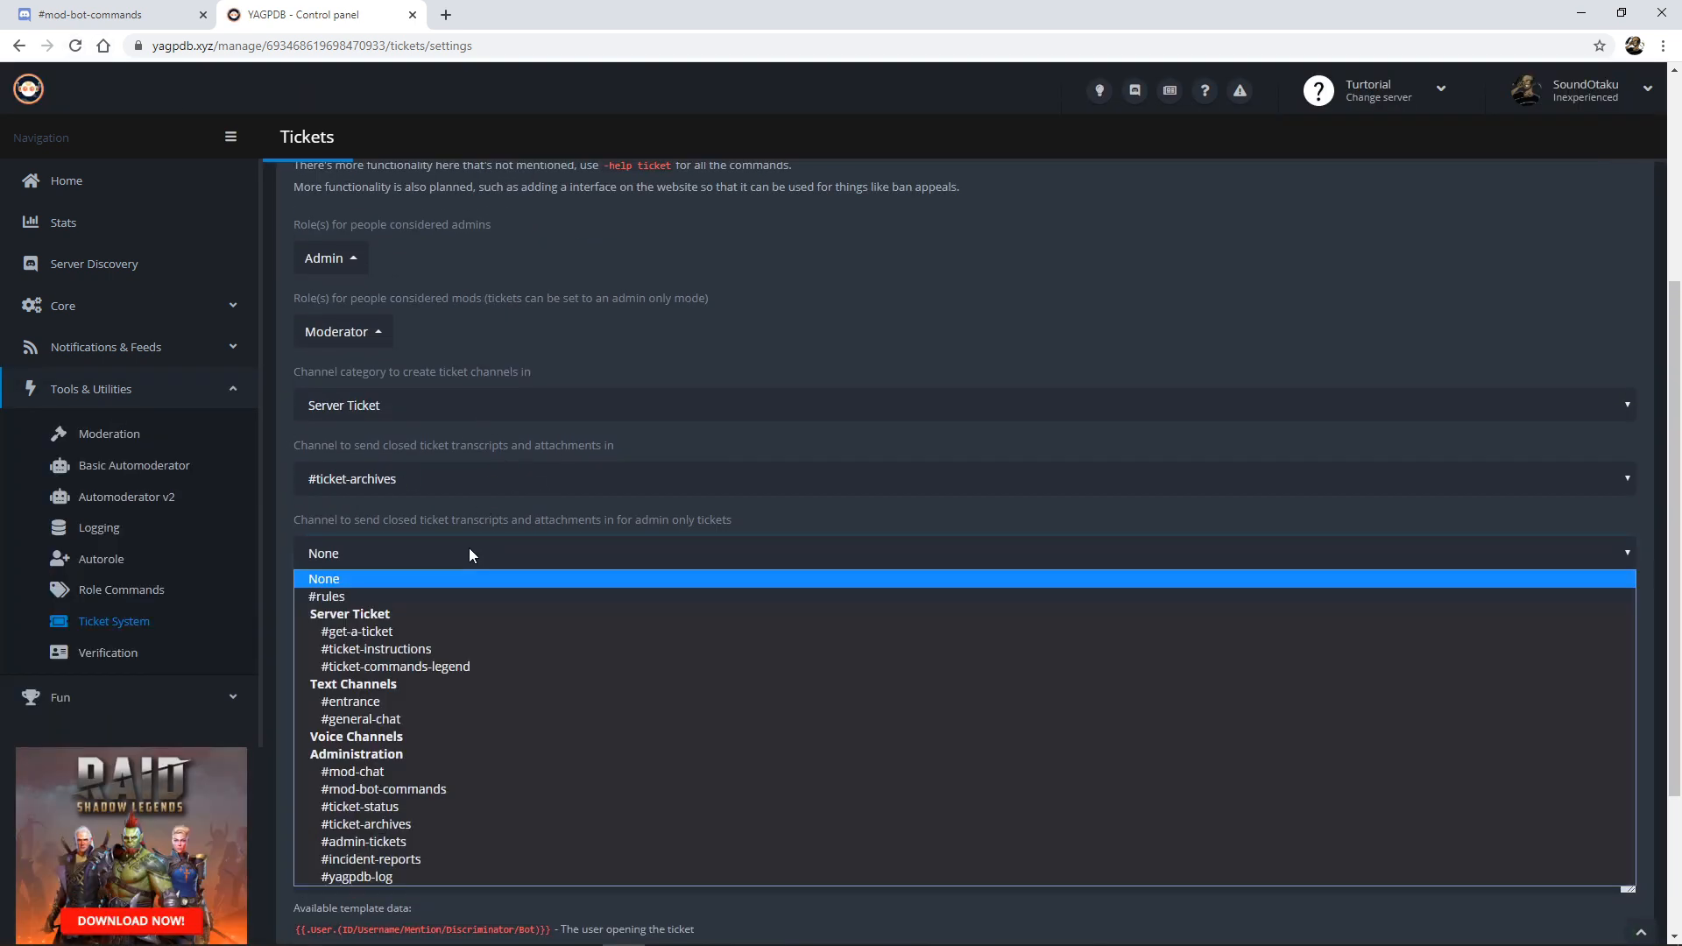
click(433, 845)
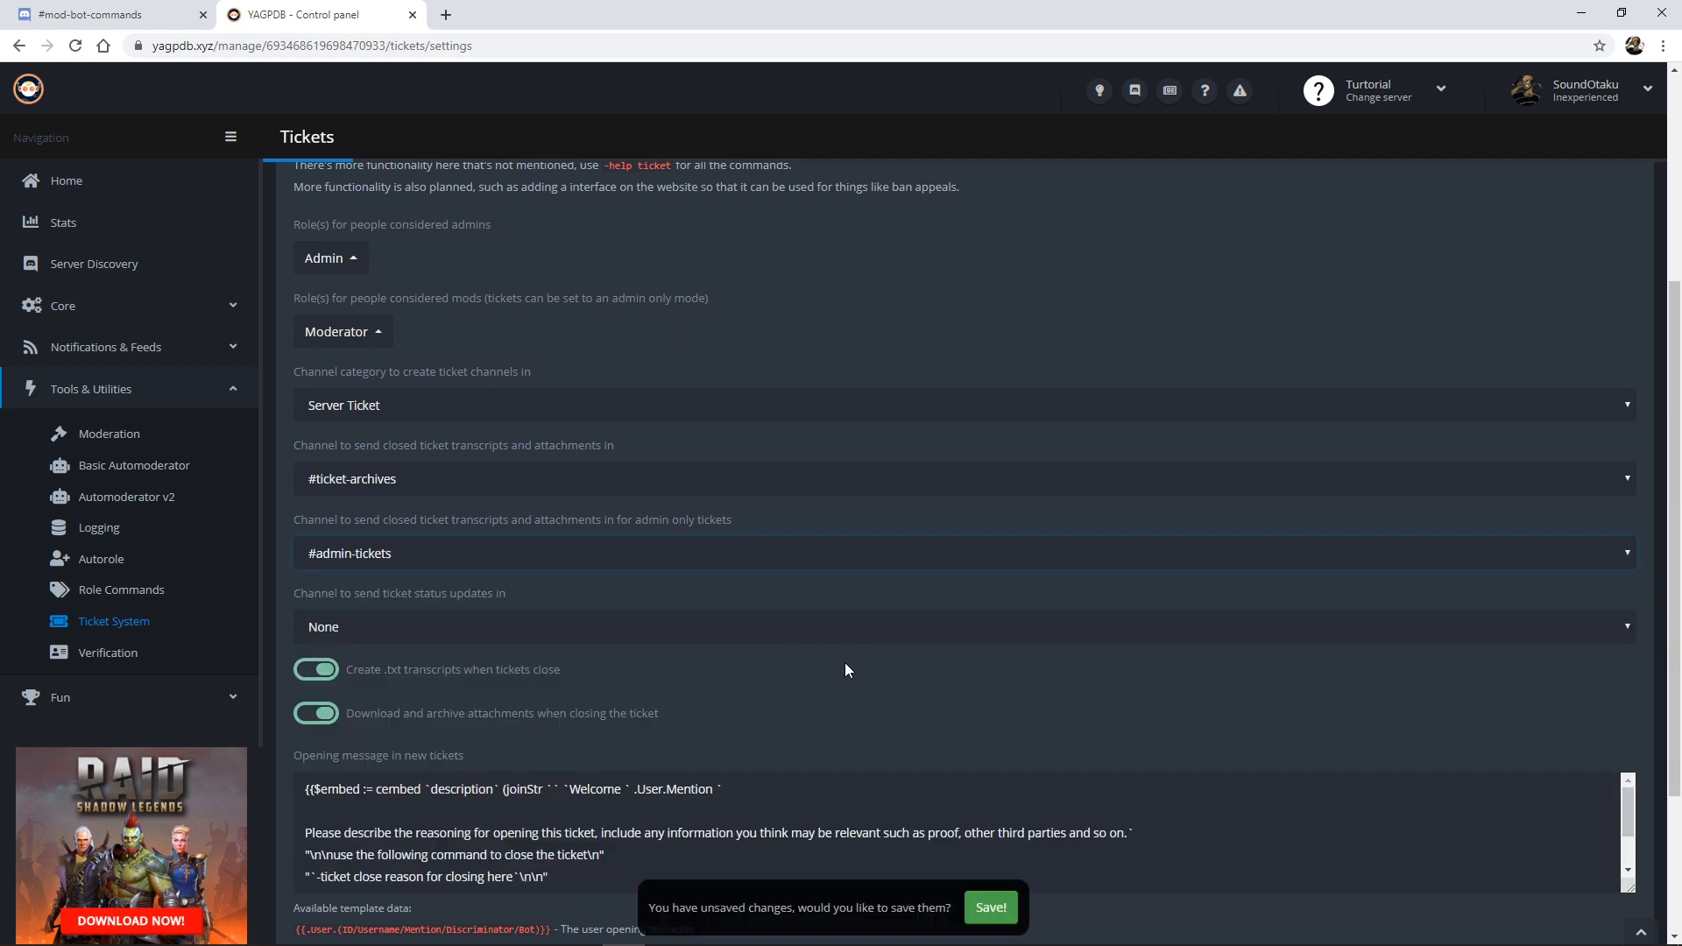
click(991, 909)
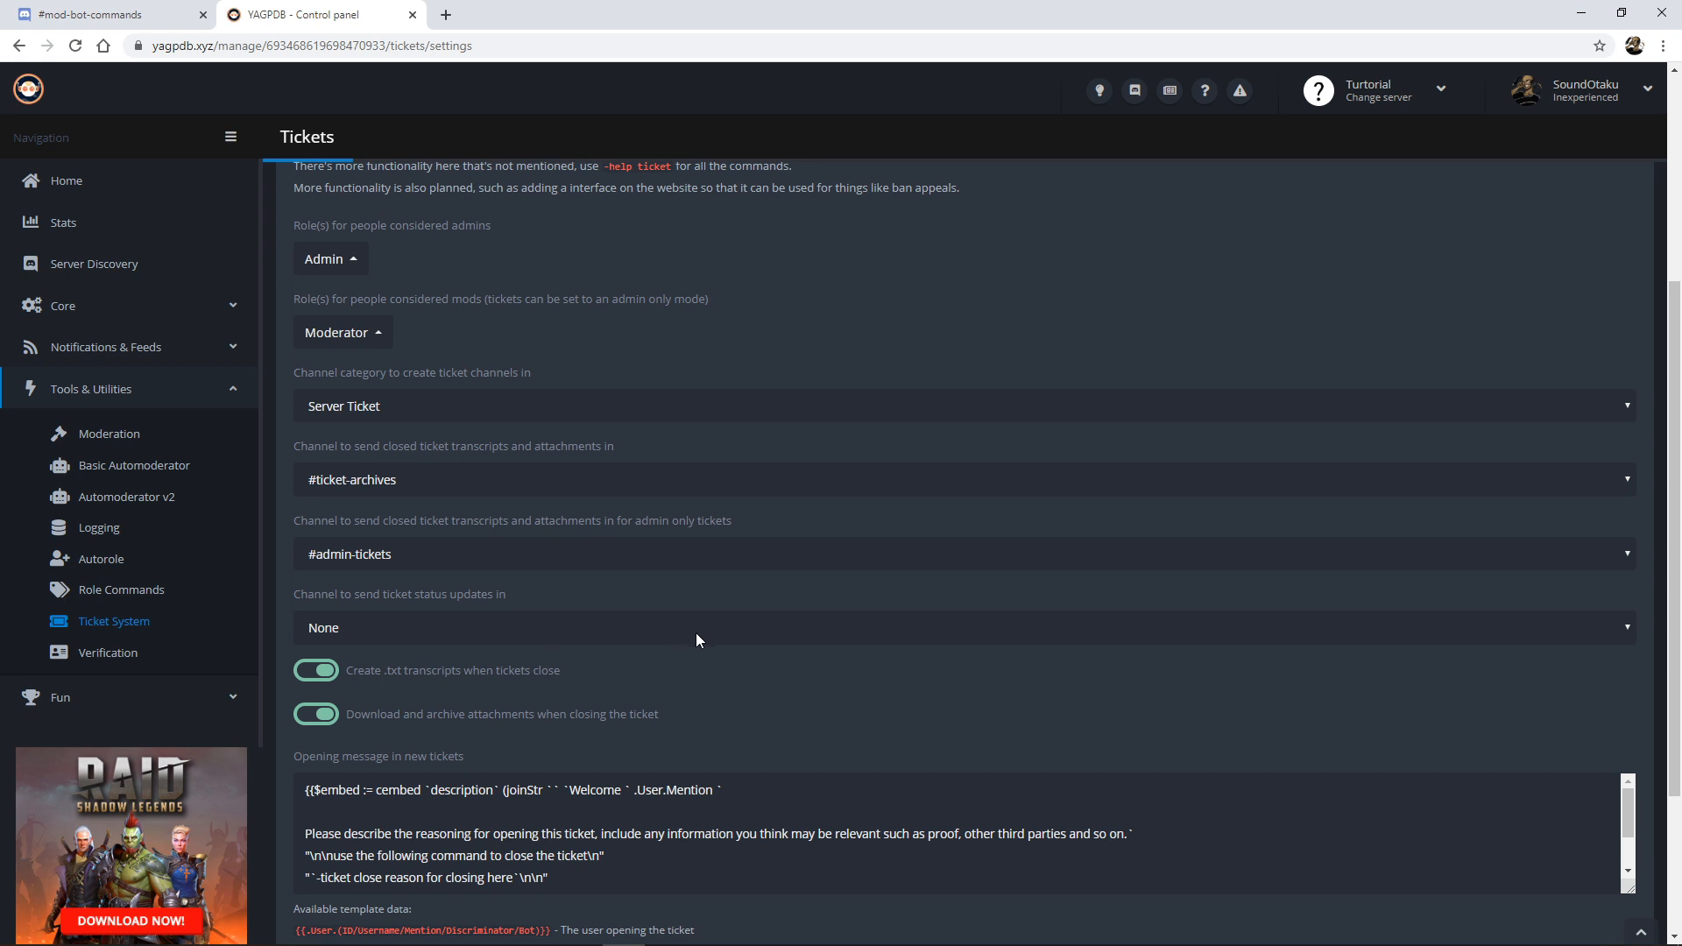
Set #ticket-status as the channel for ticket status updates, save, and review the ticket settings.
click(1403, 622)
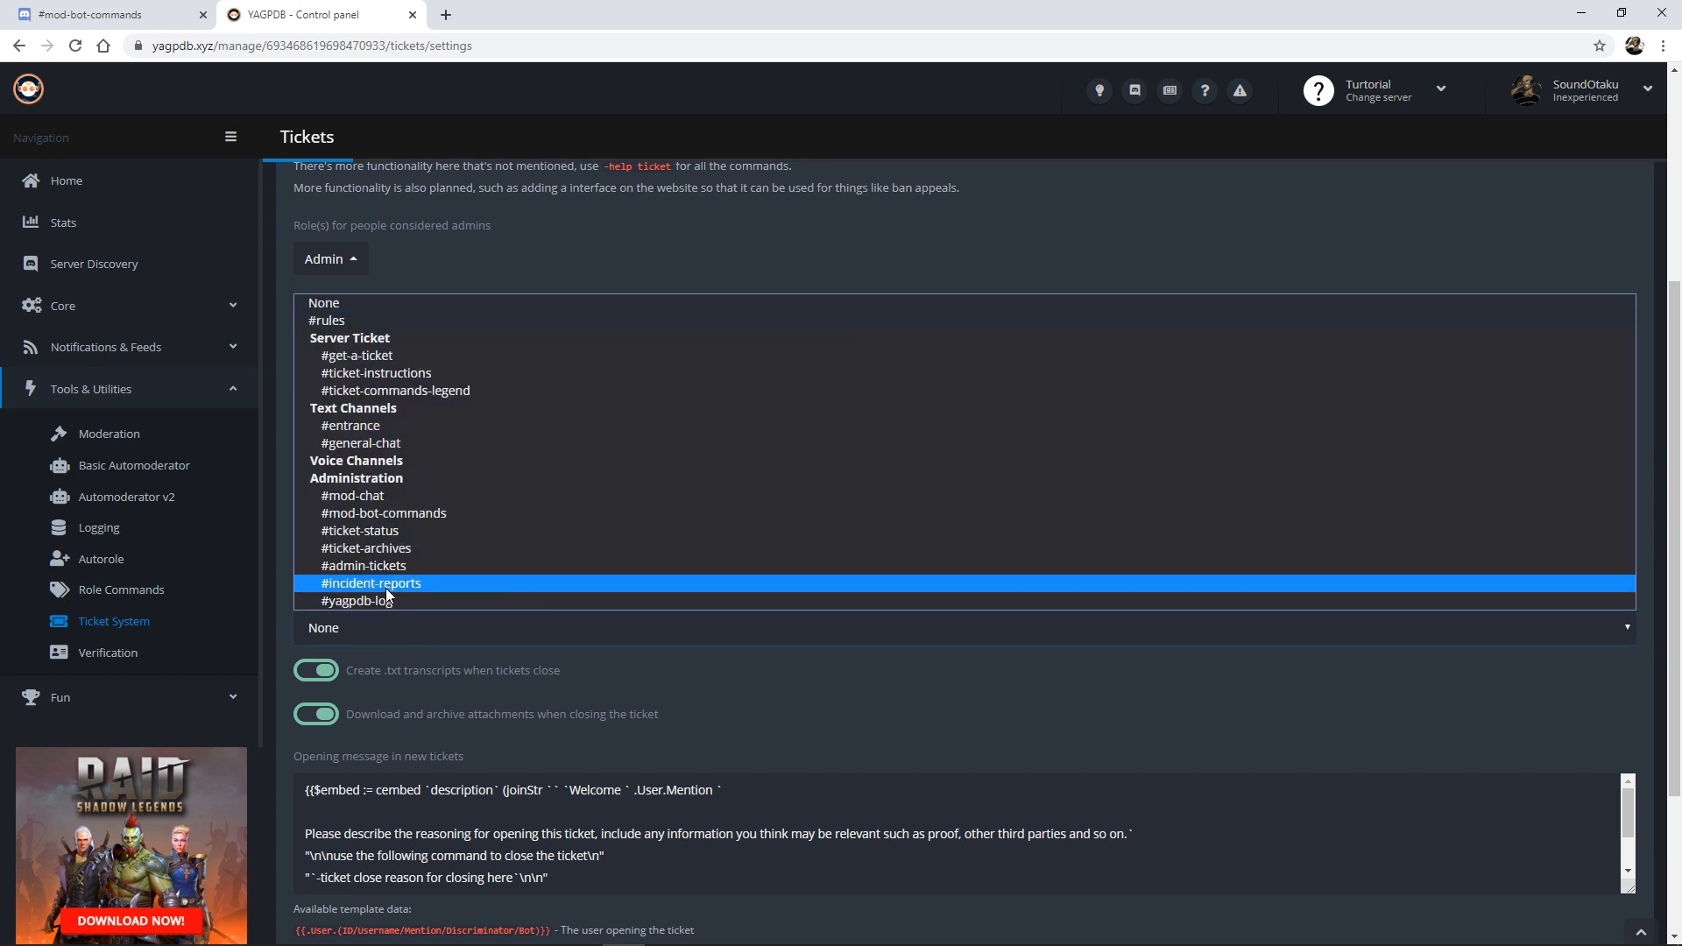
click(384, 530)
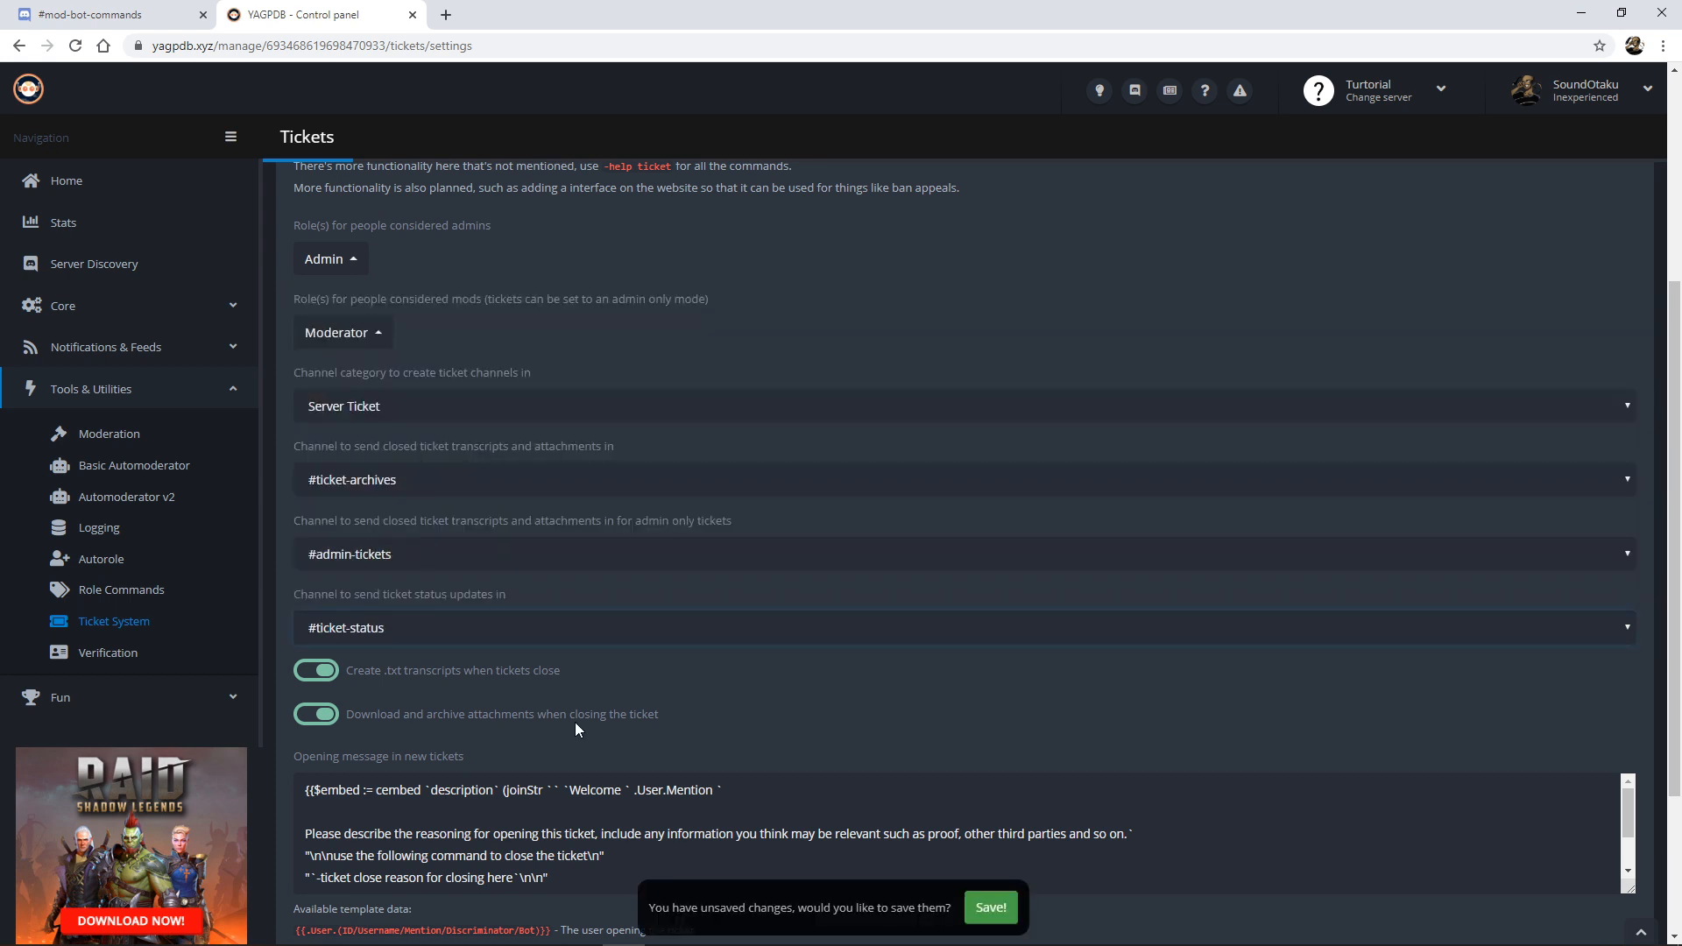
click(991, 907)
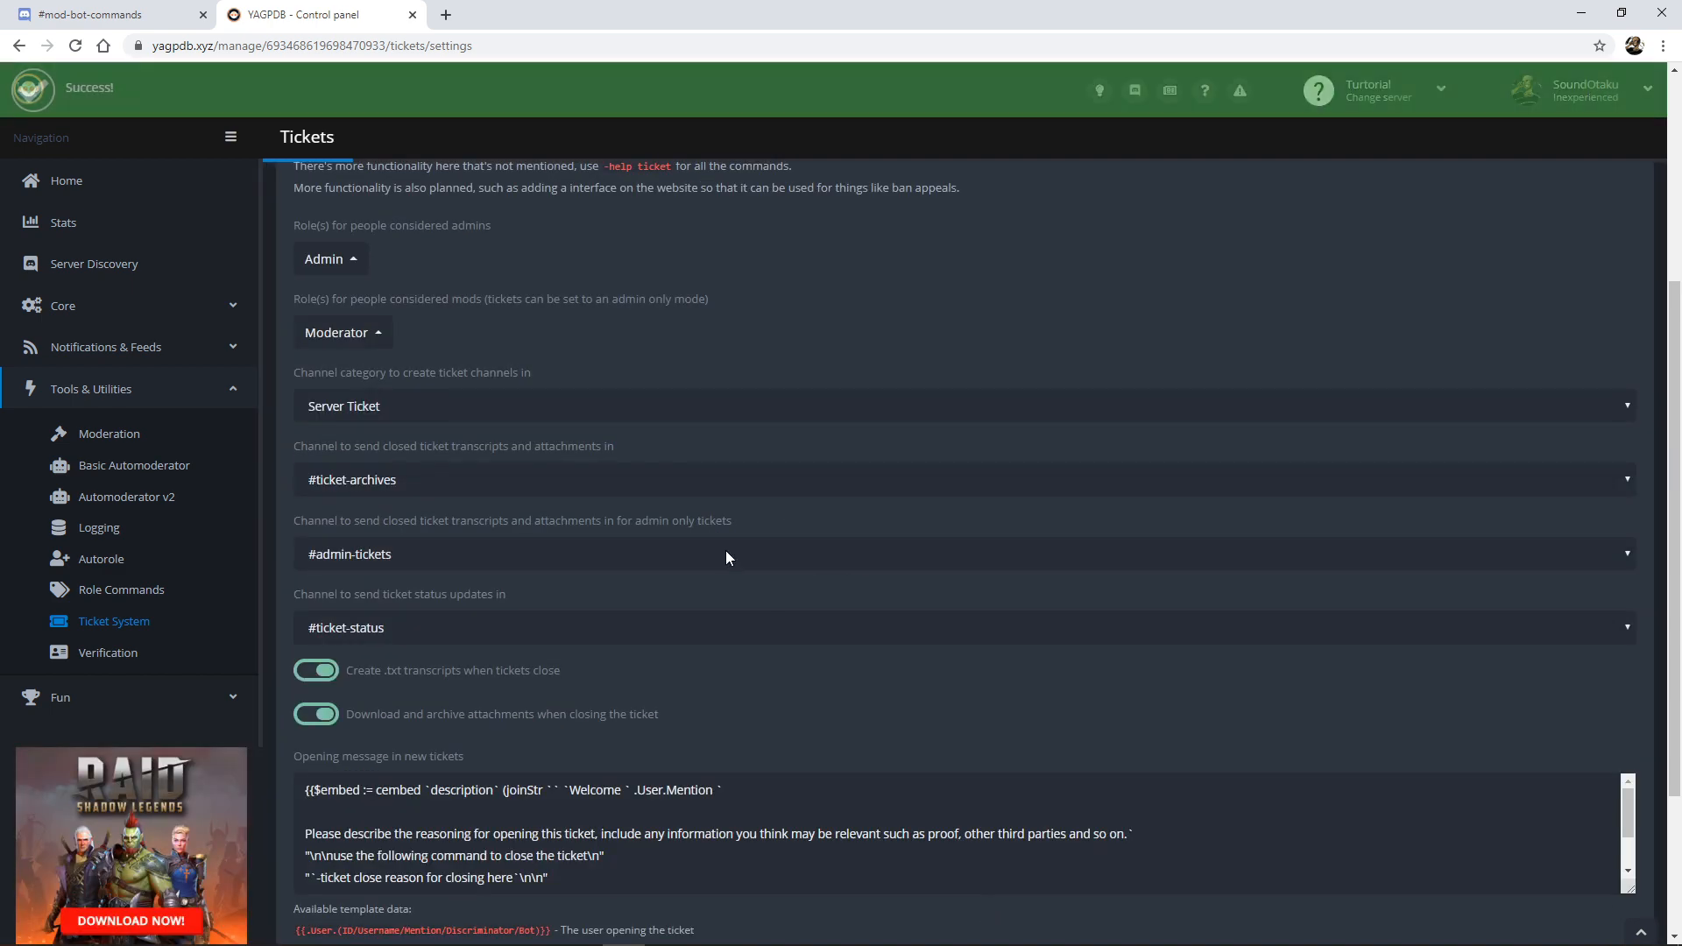
scroll(725, 550, down, 3)
scroll(737, 561, down, 1)
scroll(760, 549, up, 8)
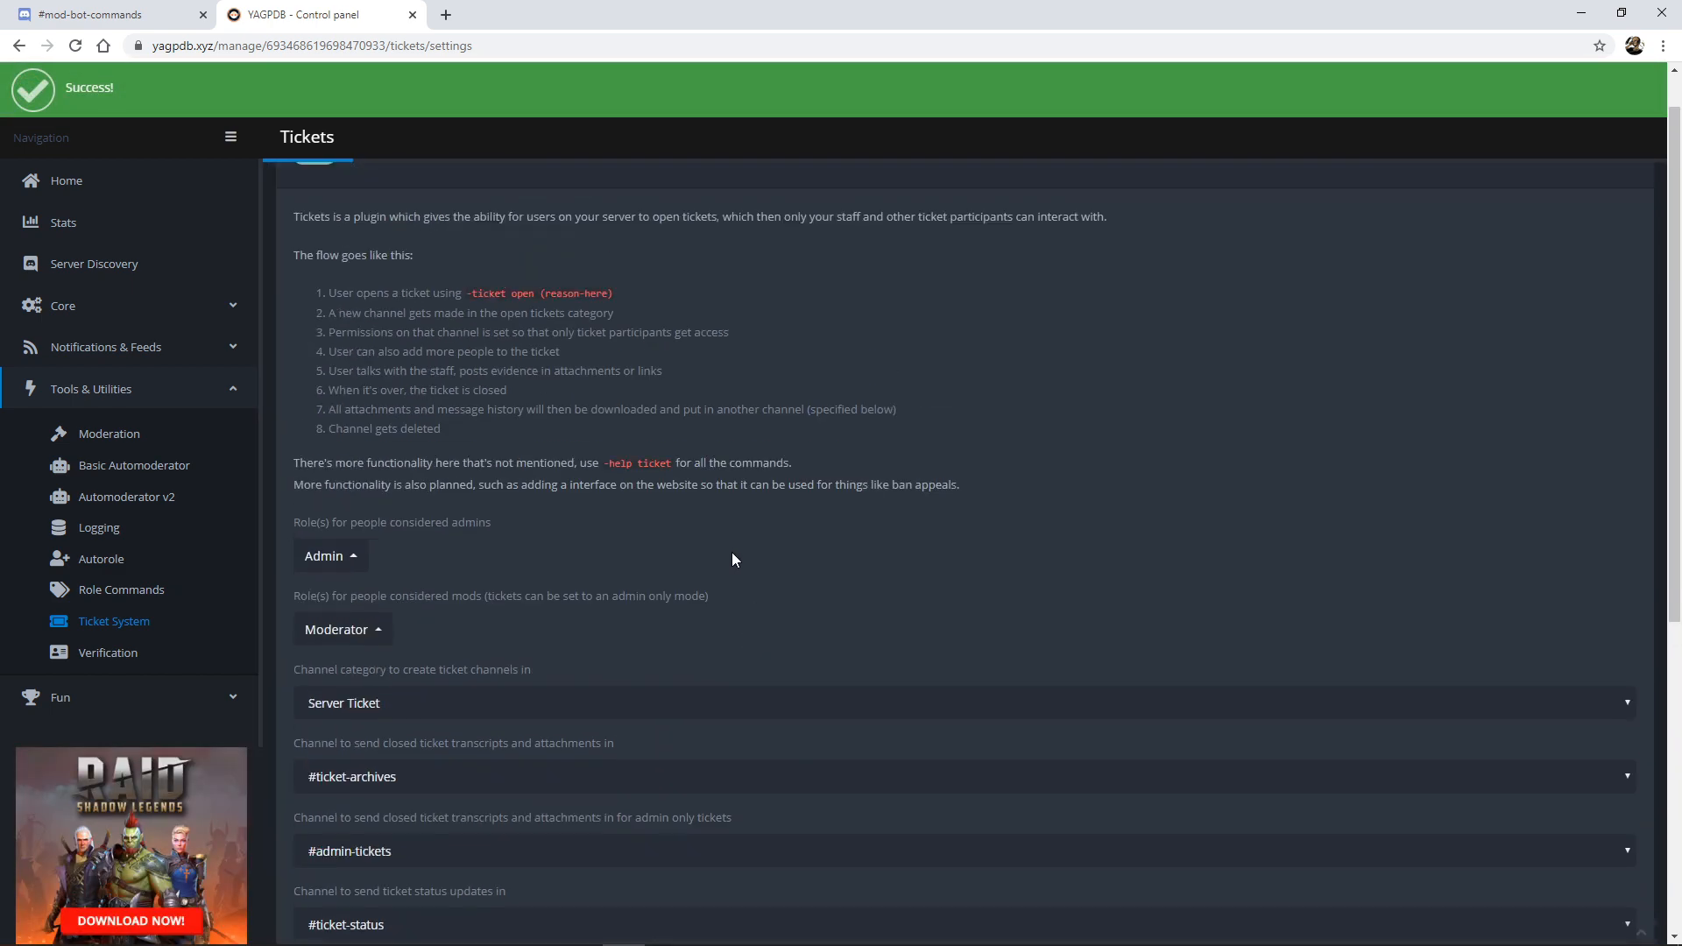
scroll(723, 543, down, 3)
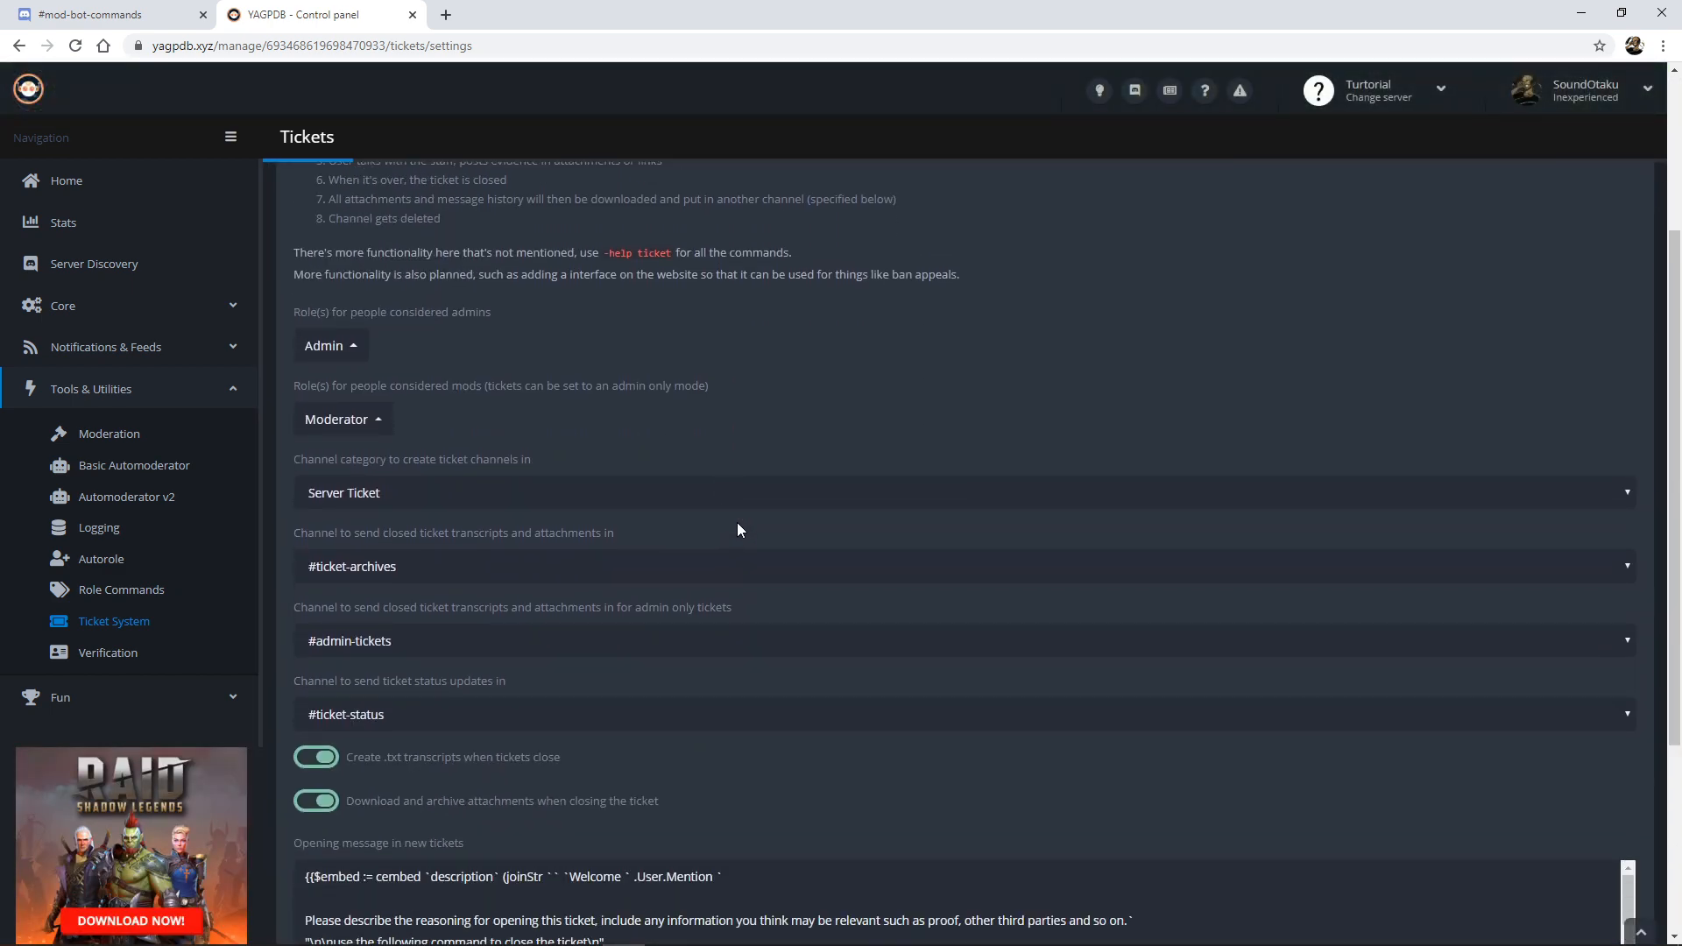
Switch to the test account's Discord in Firefox and view the get-a-ticket and ticket-instructions channels.
click(129, 12)
click(263, 15)
key(alt+Tab)
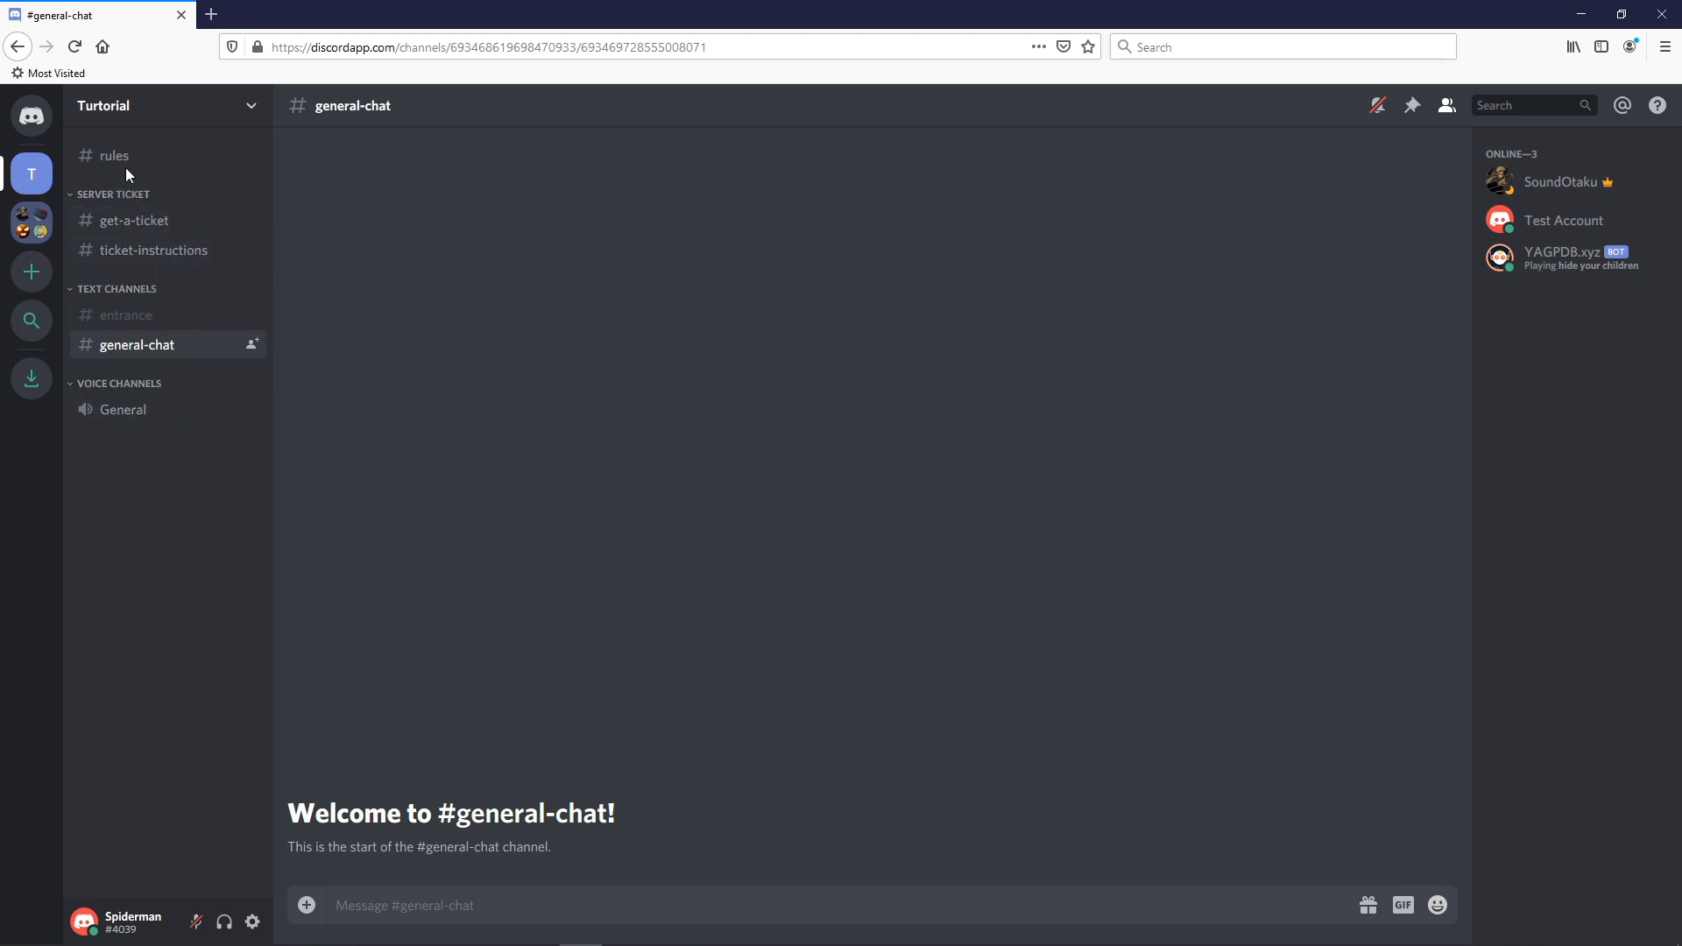
click(136, 222)
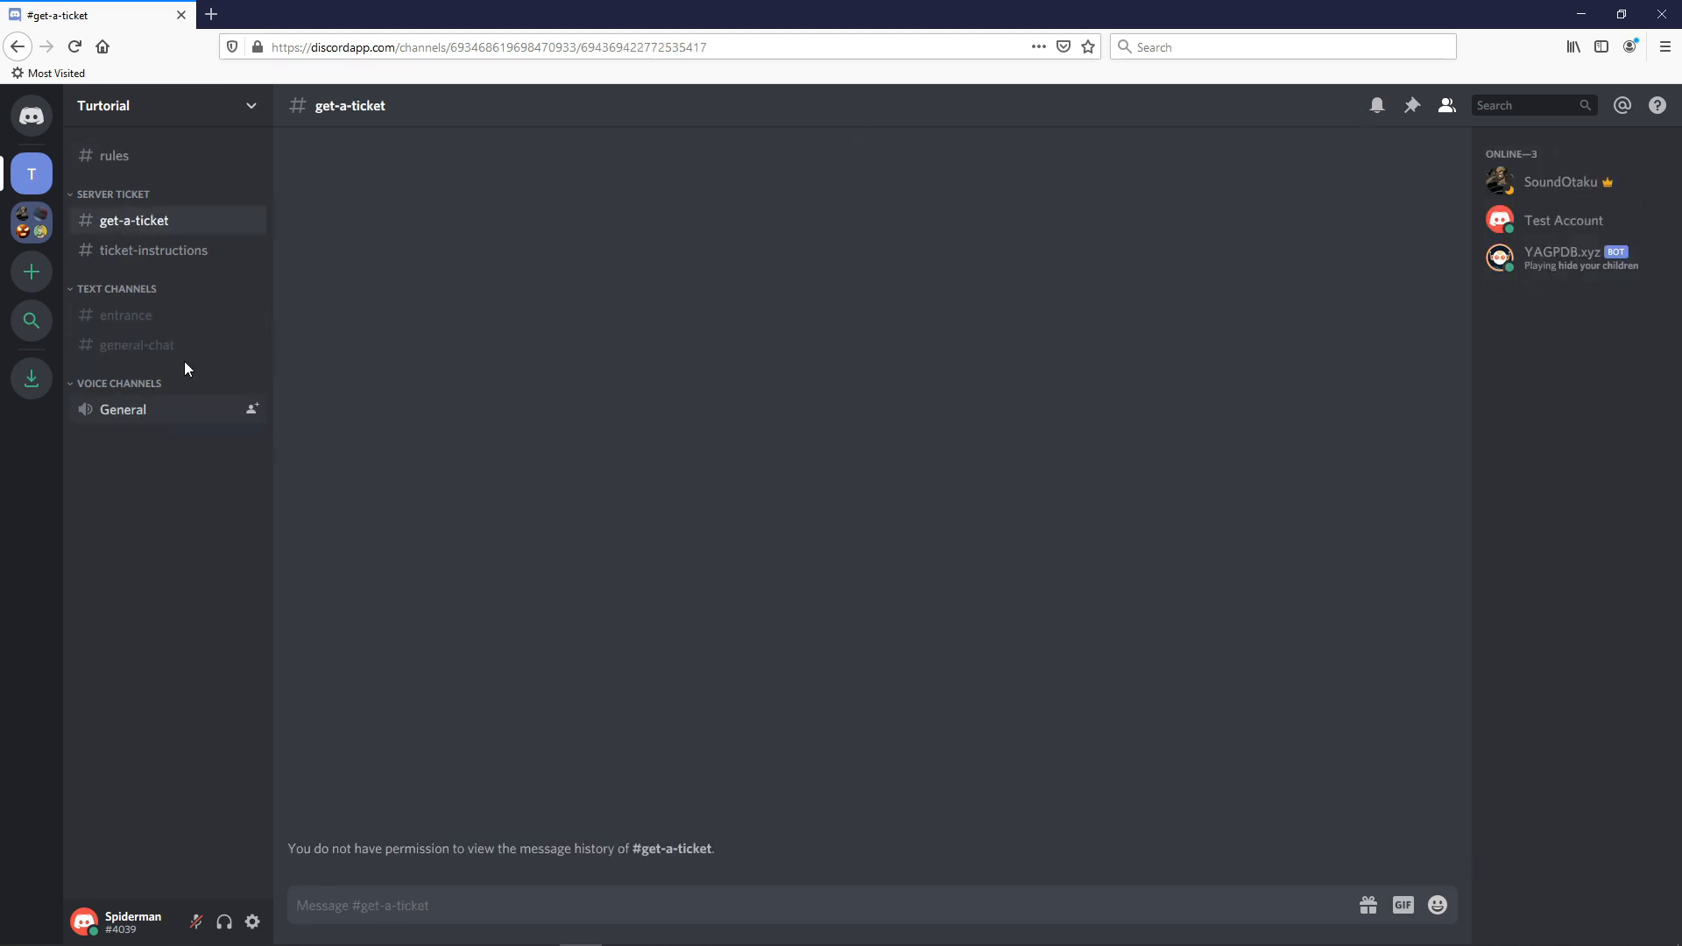
click(155, 253)
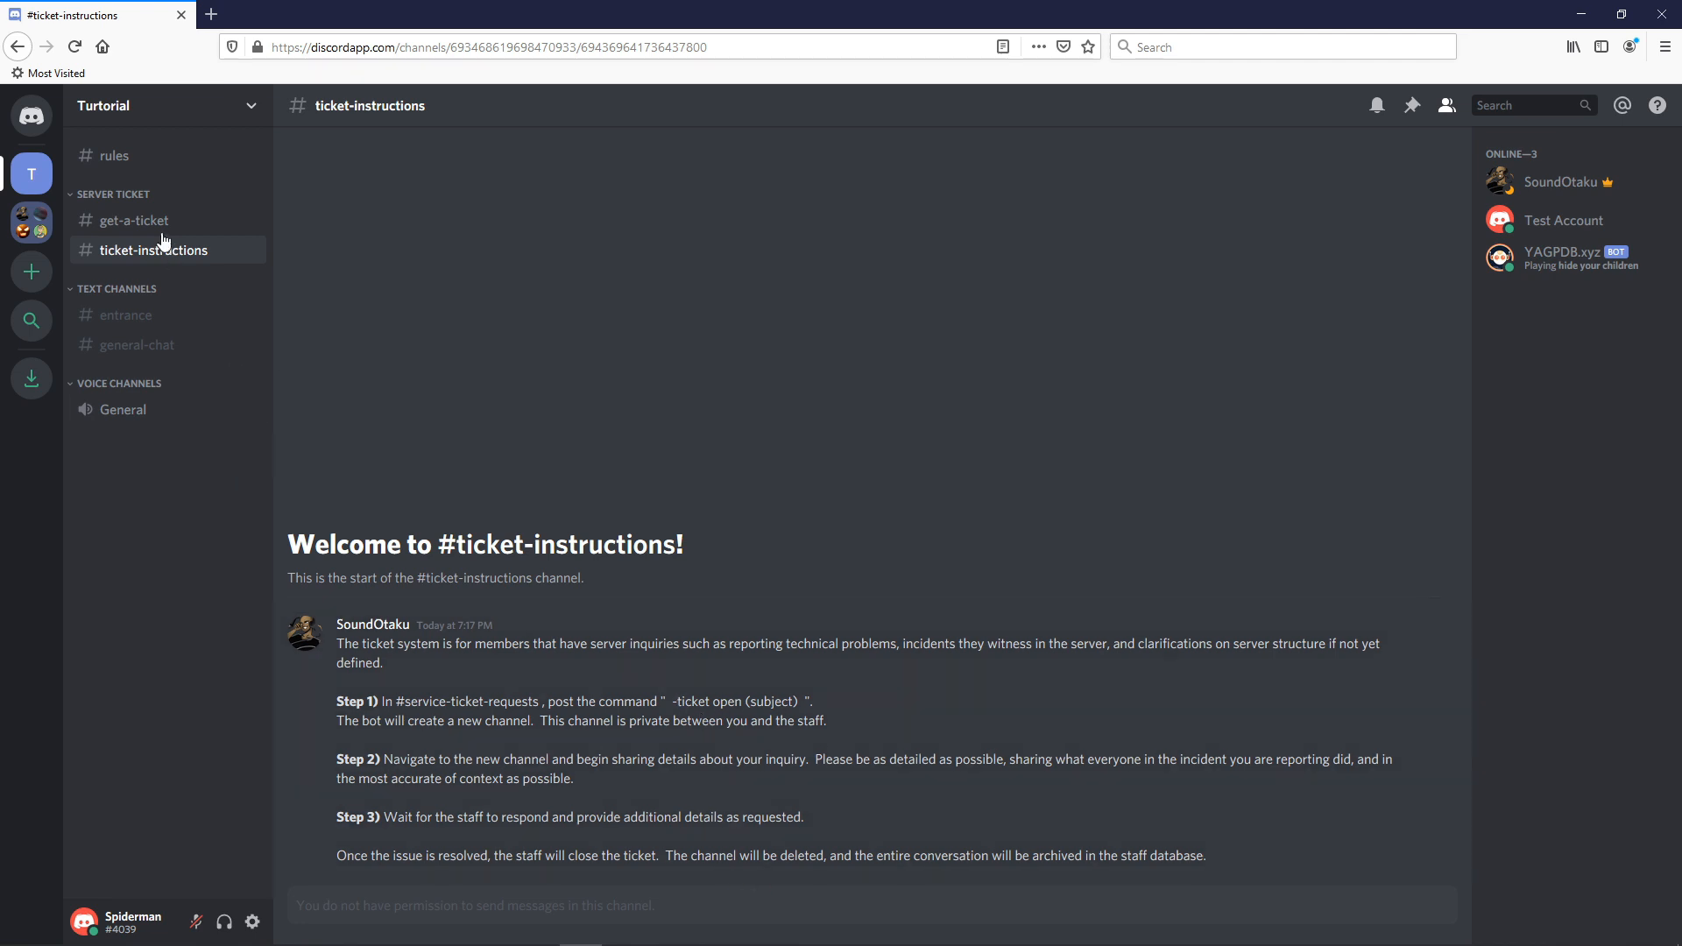
Send "-ticket open Harassment Complaint" in the get-a-ticket channel and open the resulting ticket channel.
click(133, 220)
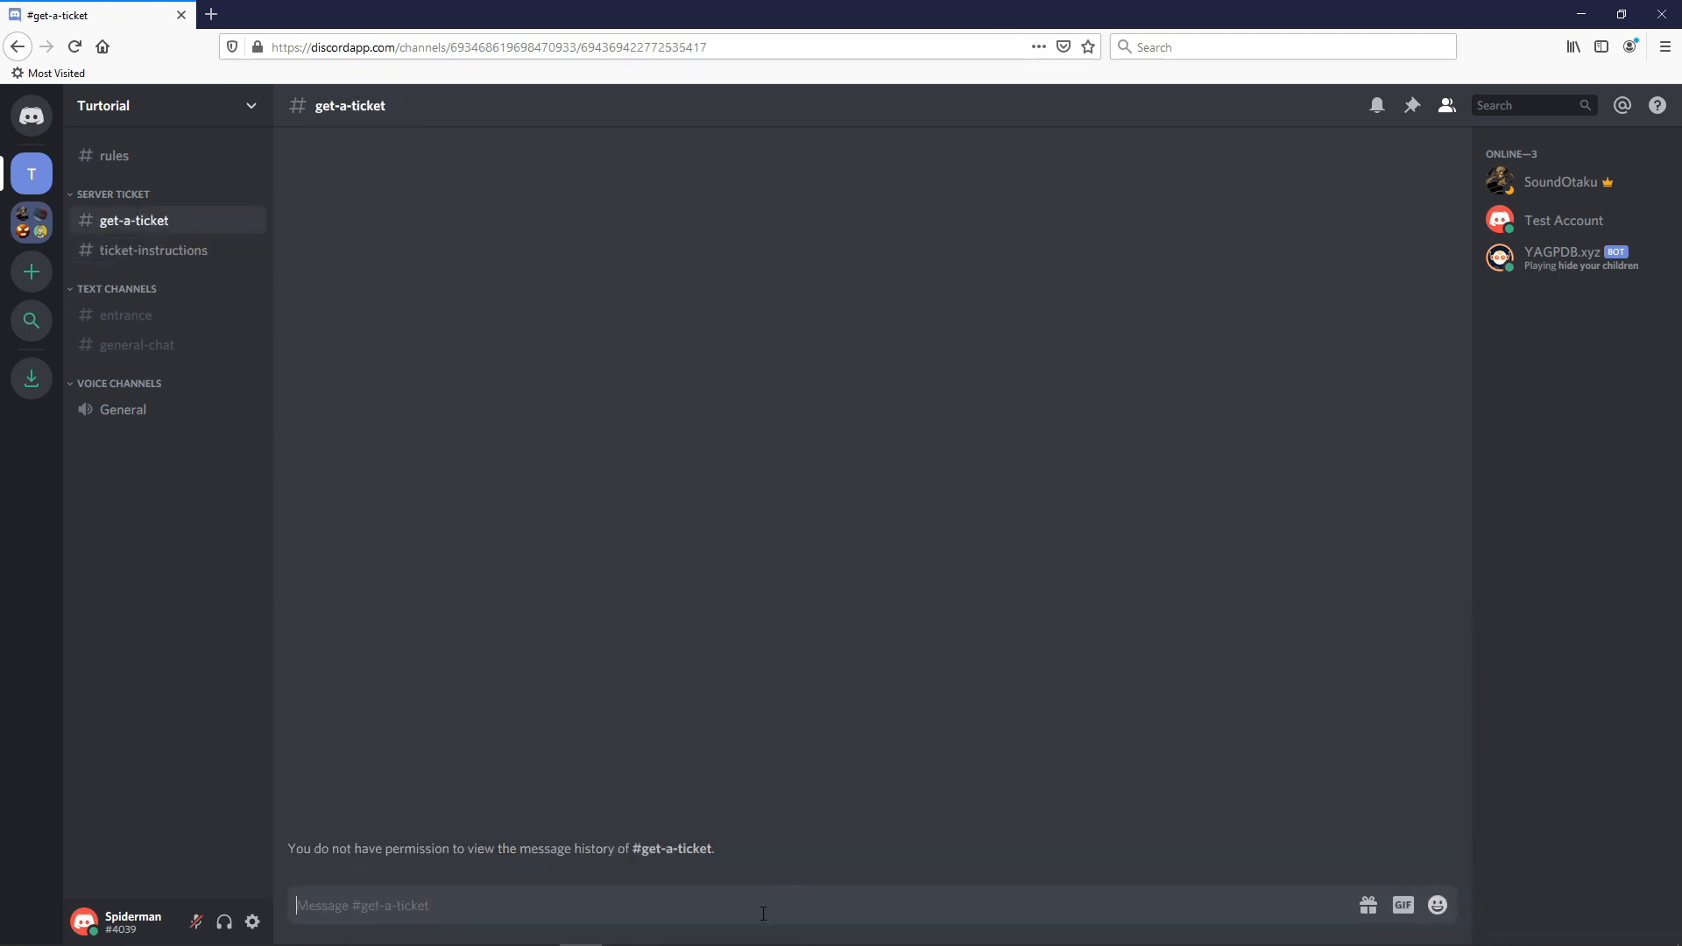
text(-ticket open)
text(Harassment Complaint)
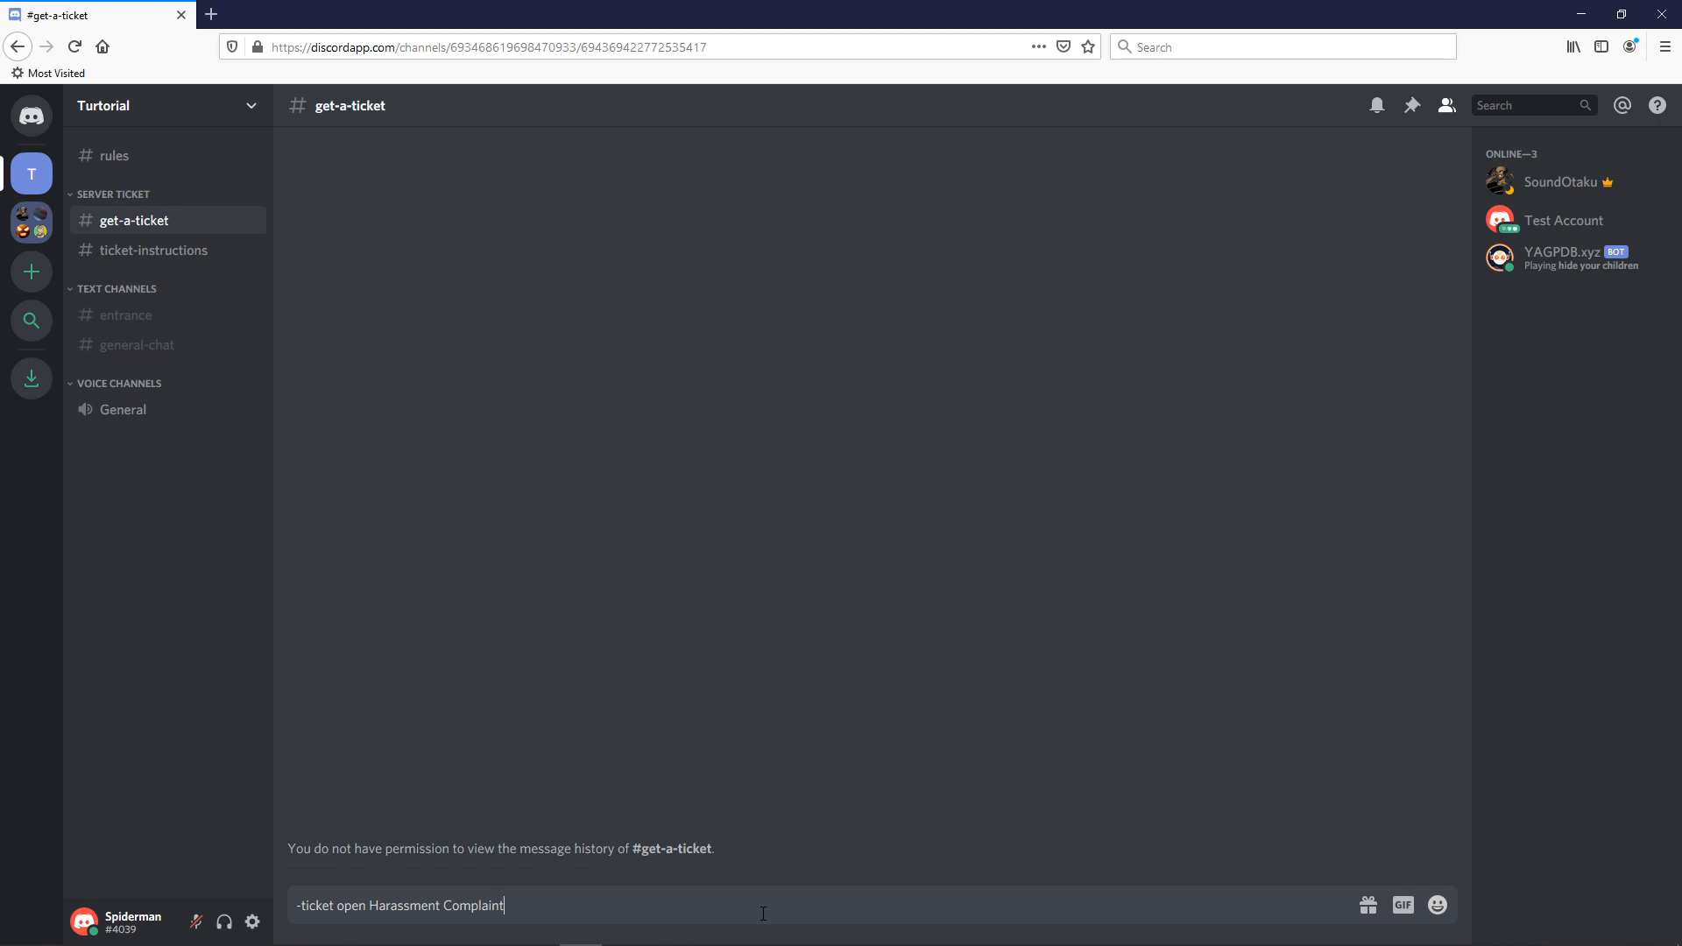
key(Return)
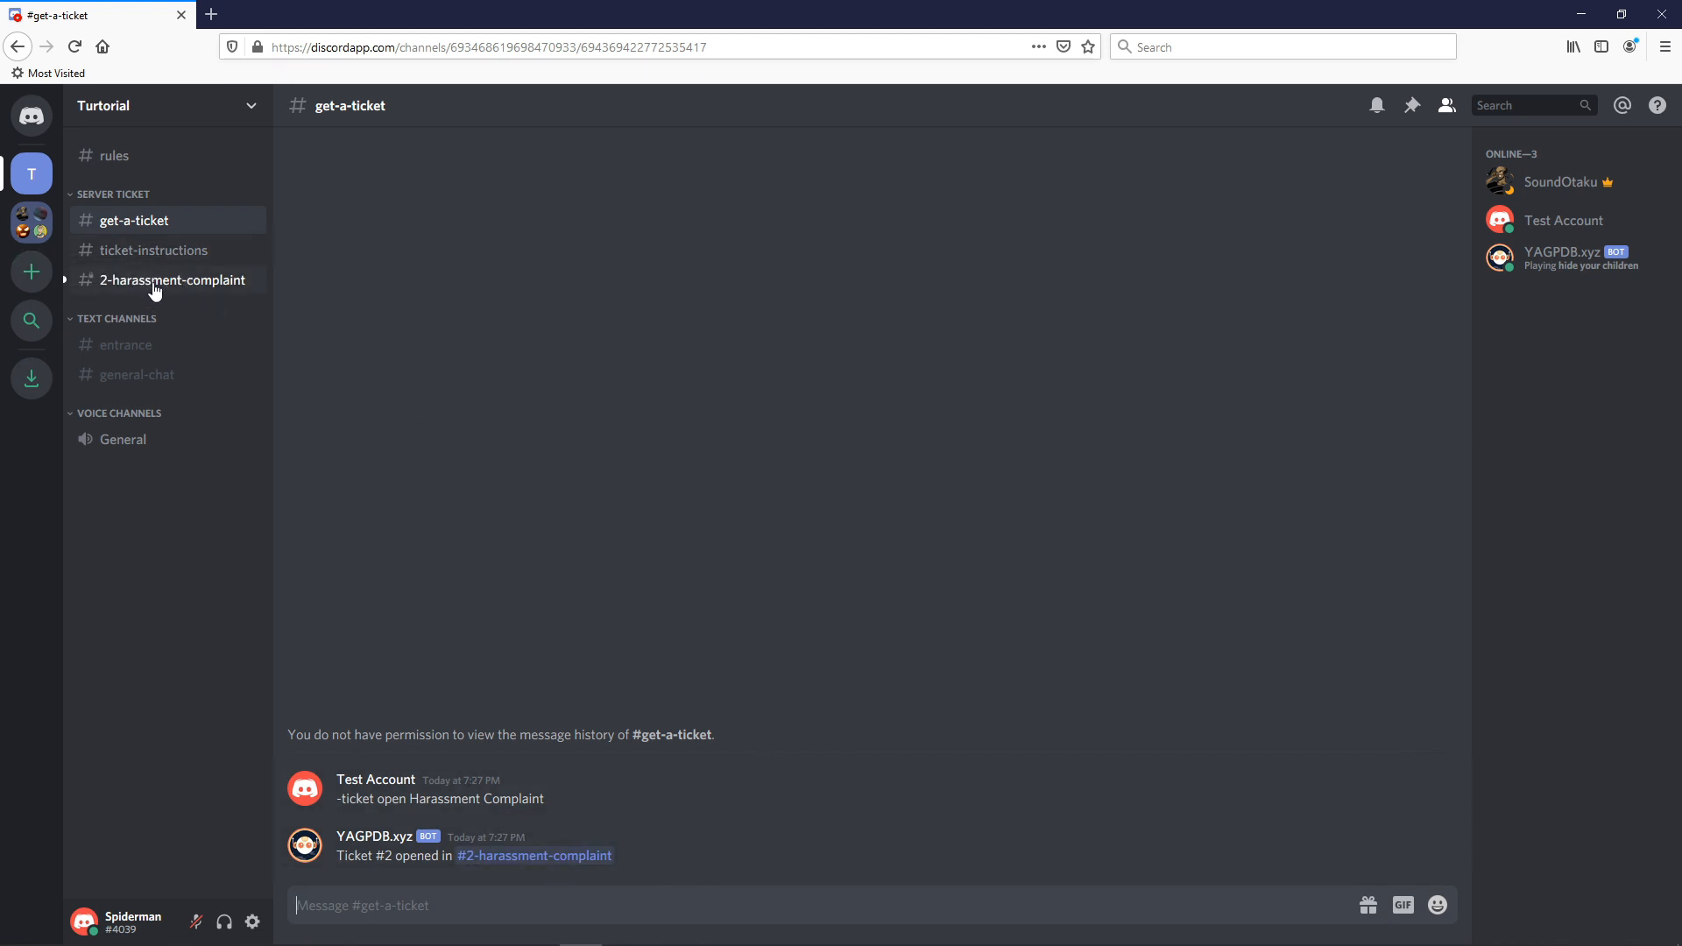
click(189, 291)
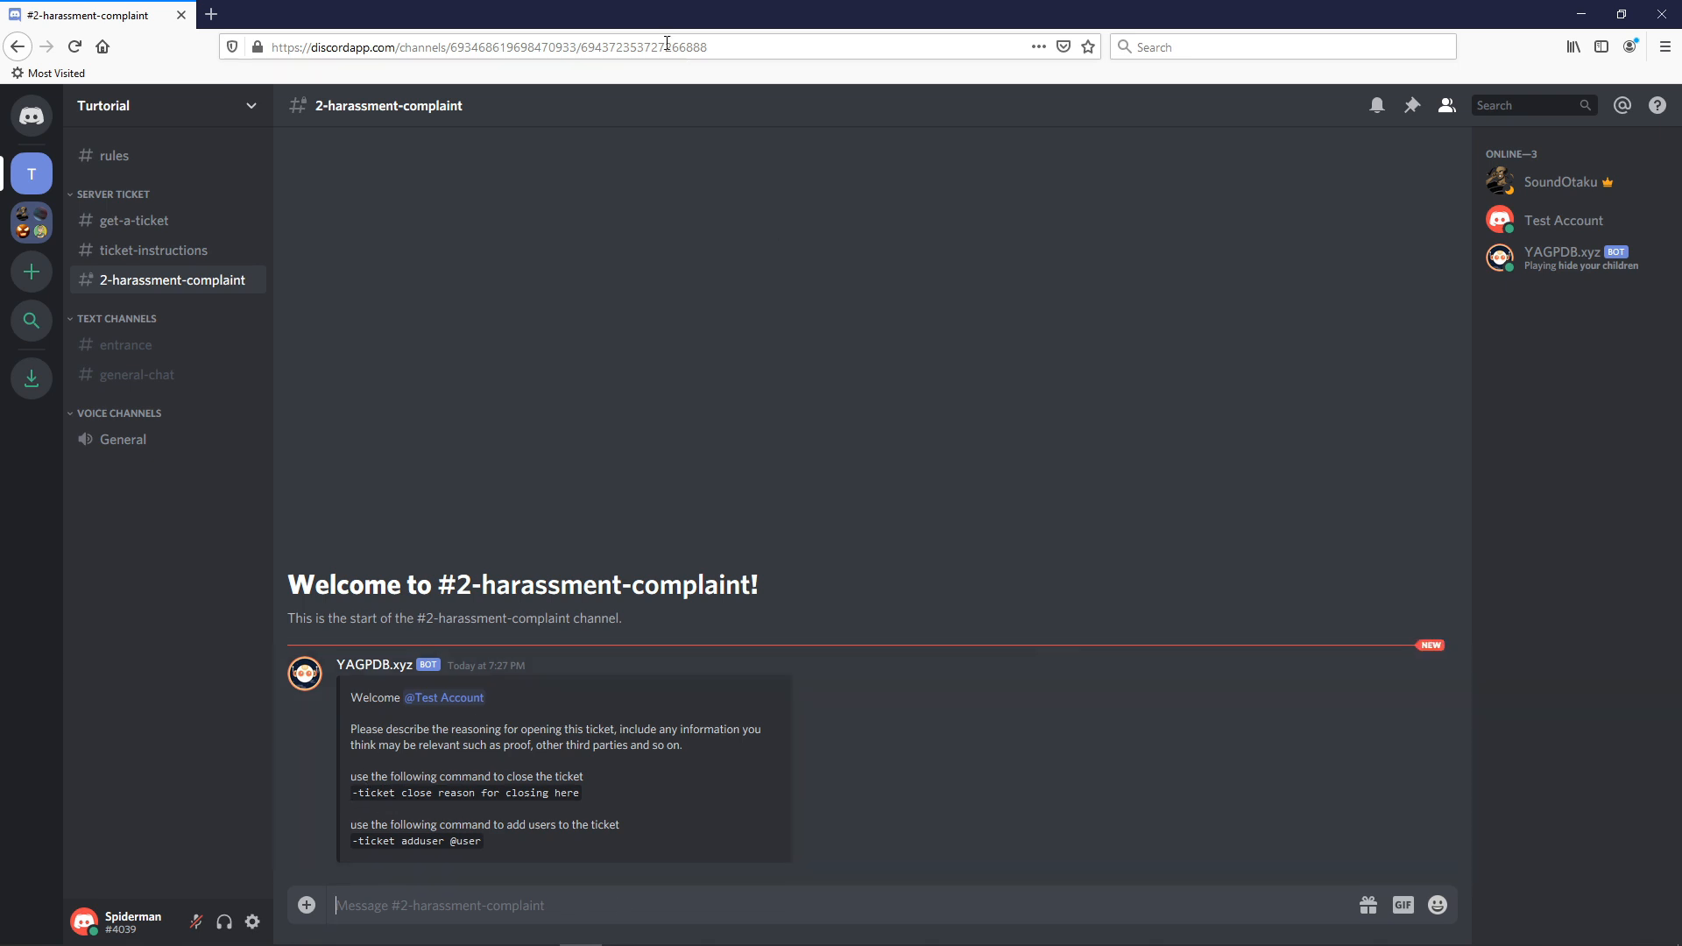
Switch to the YAGPDB control panel in Chrome, examine the opening message for new tickets, and view the server's channel list in the owner's Discord.
key(alt+Tab)
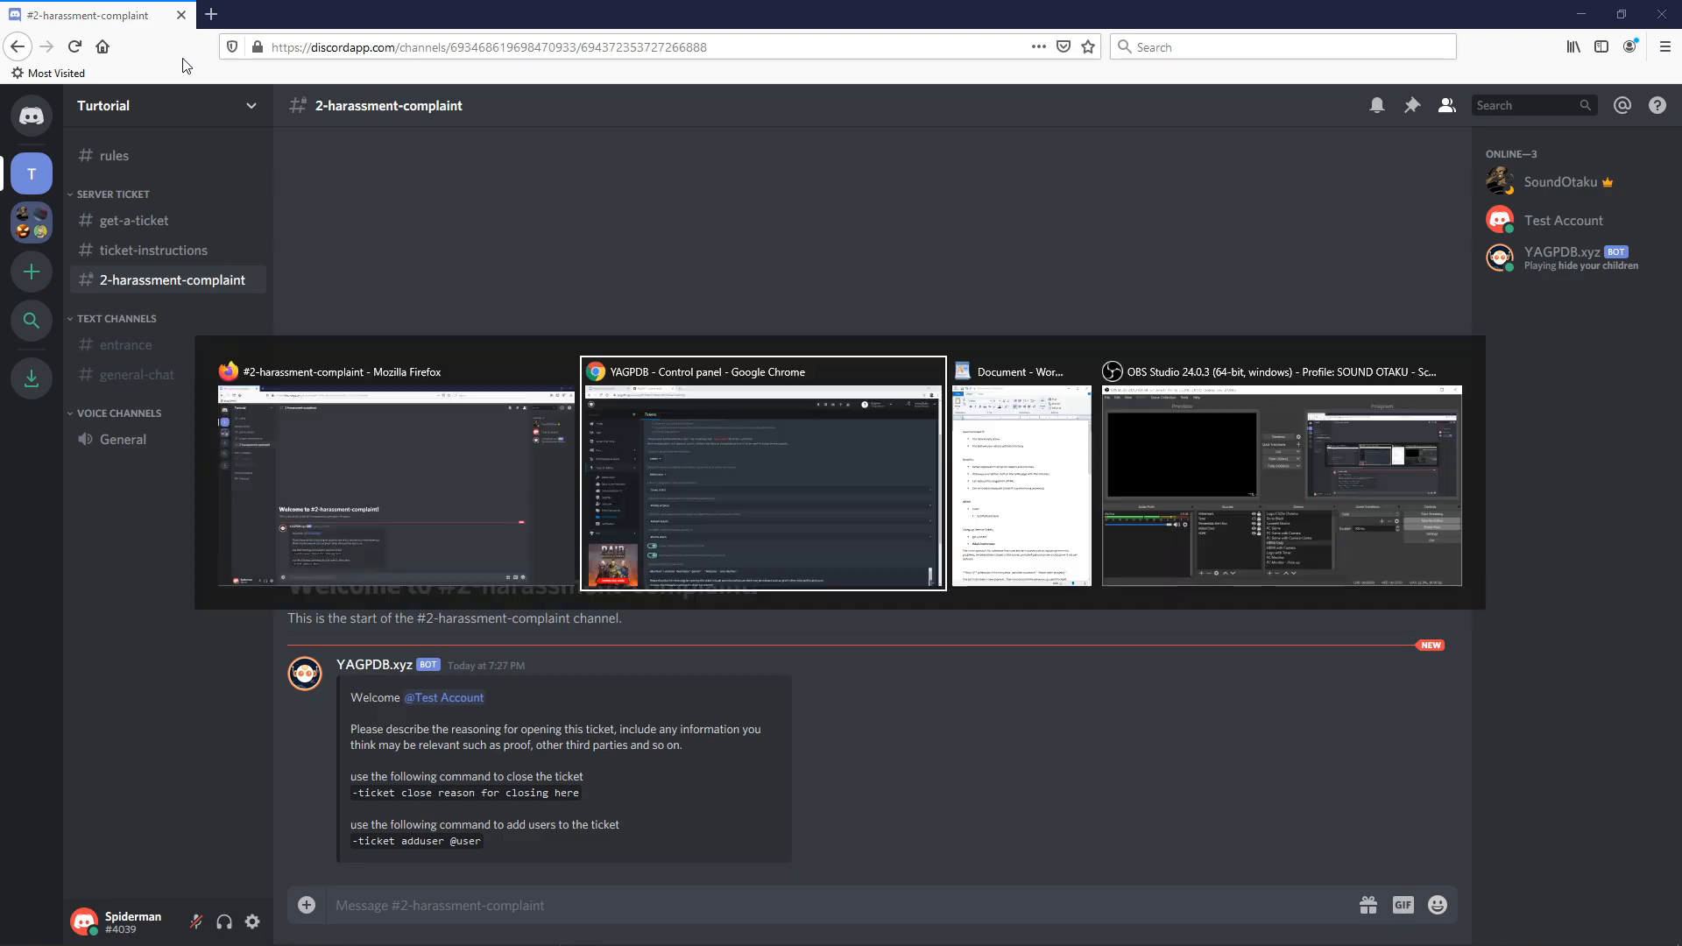
scroll(345, 653, down, 3)
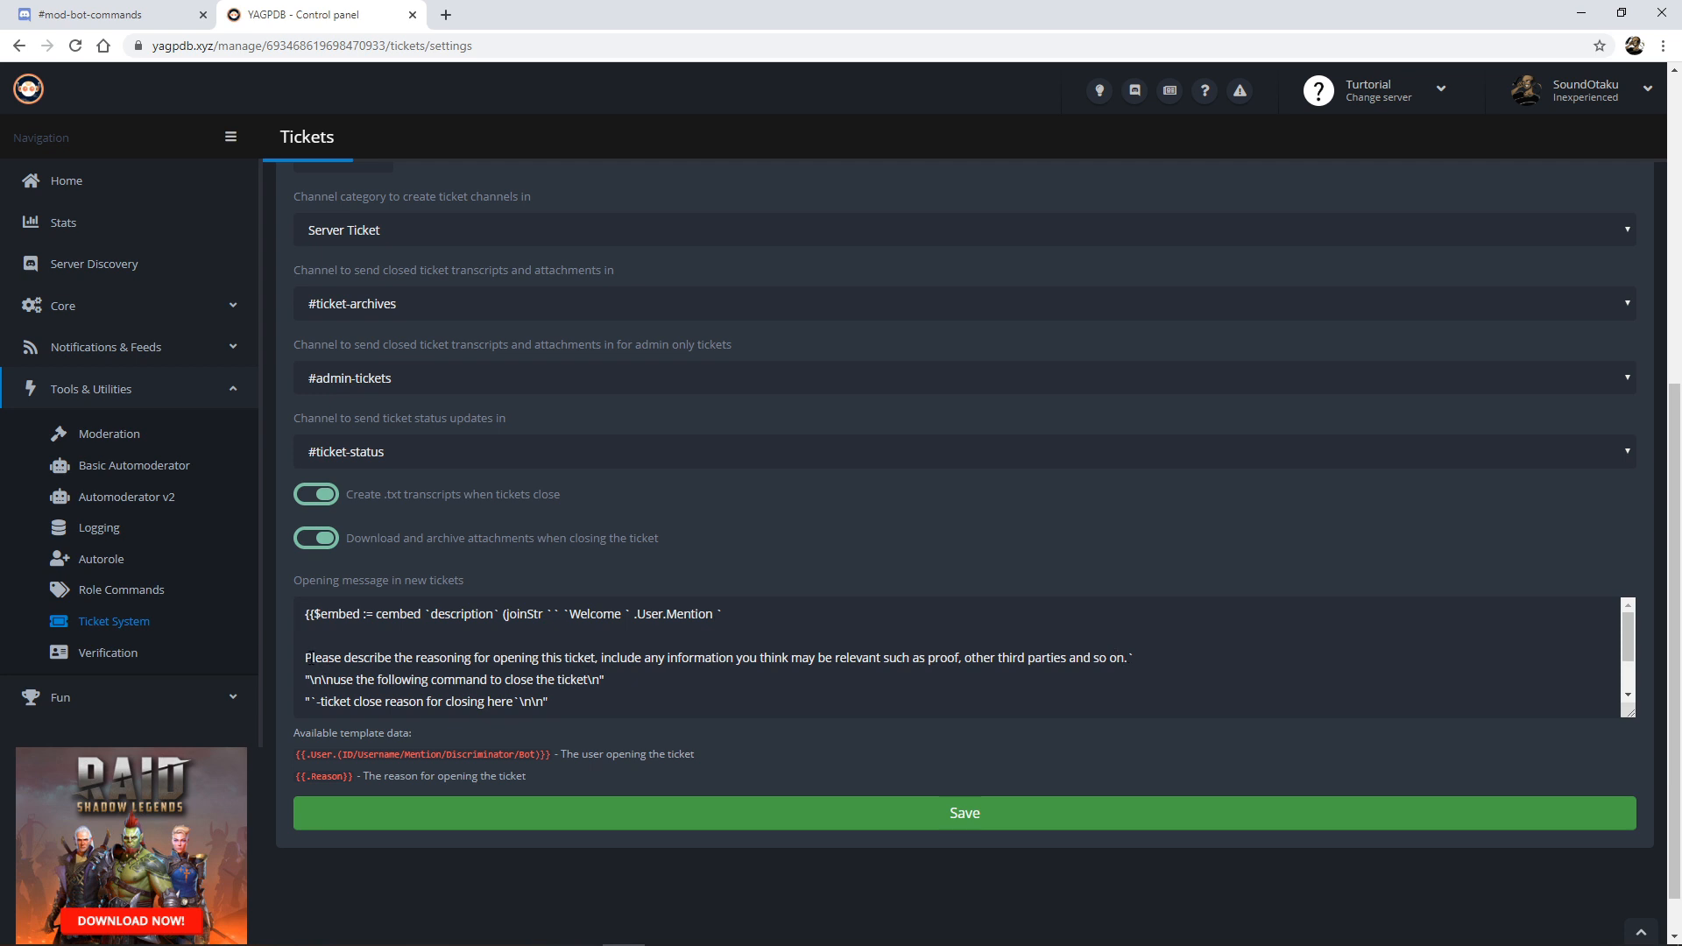
drag(308, 659, 1130, 663)
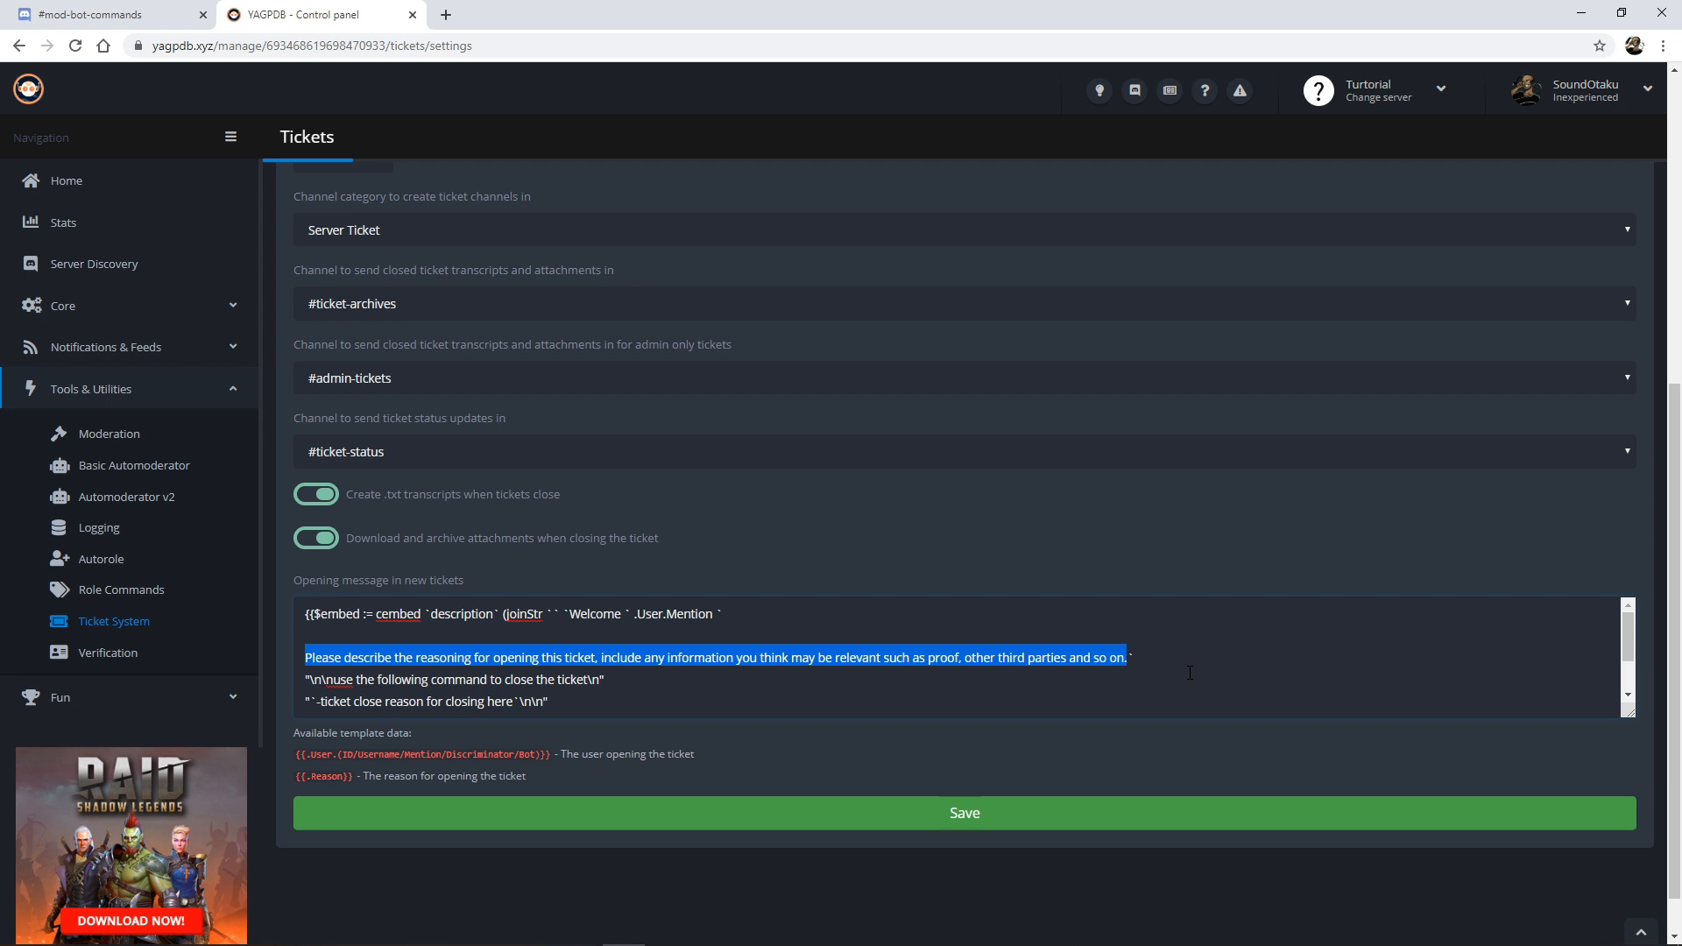
scroll(613, 701, up, 1)
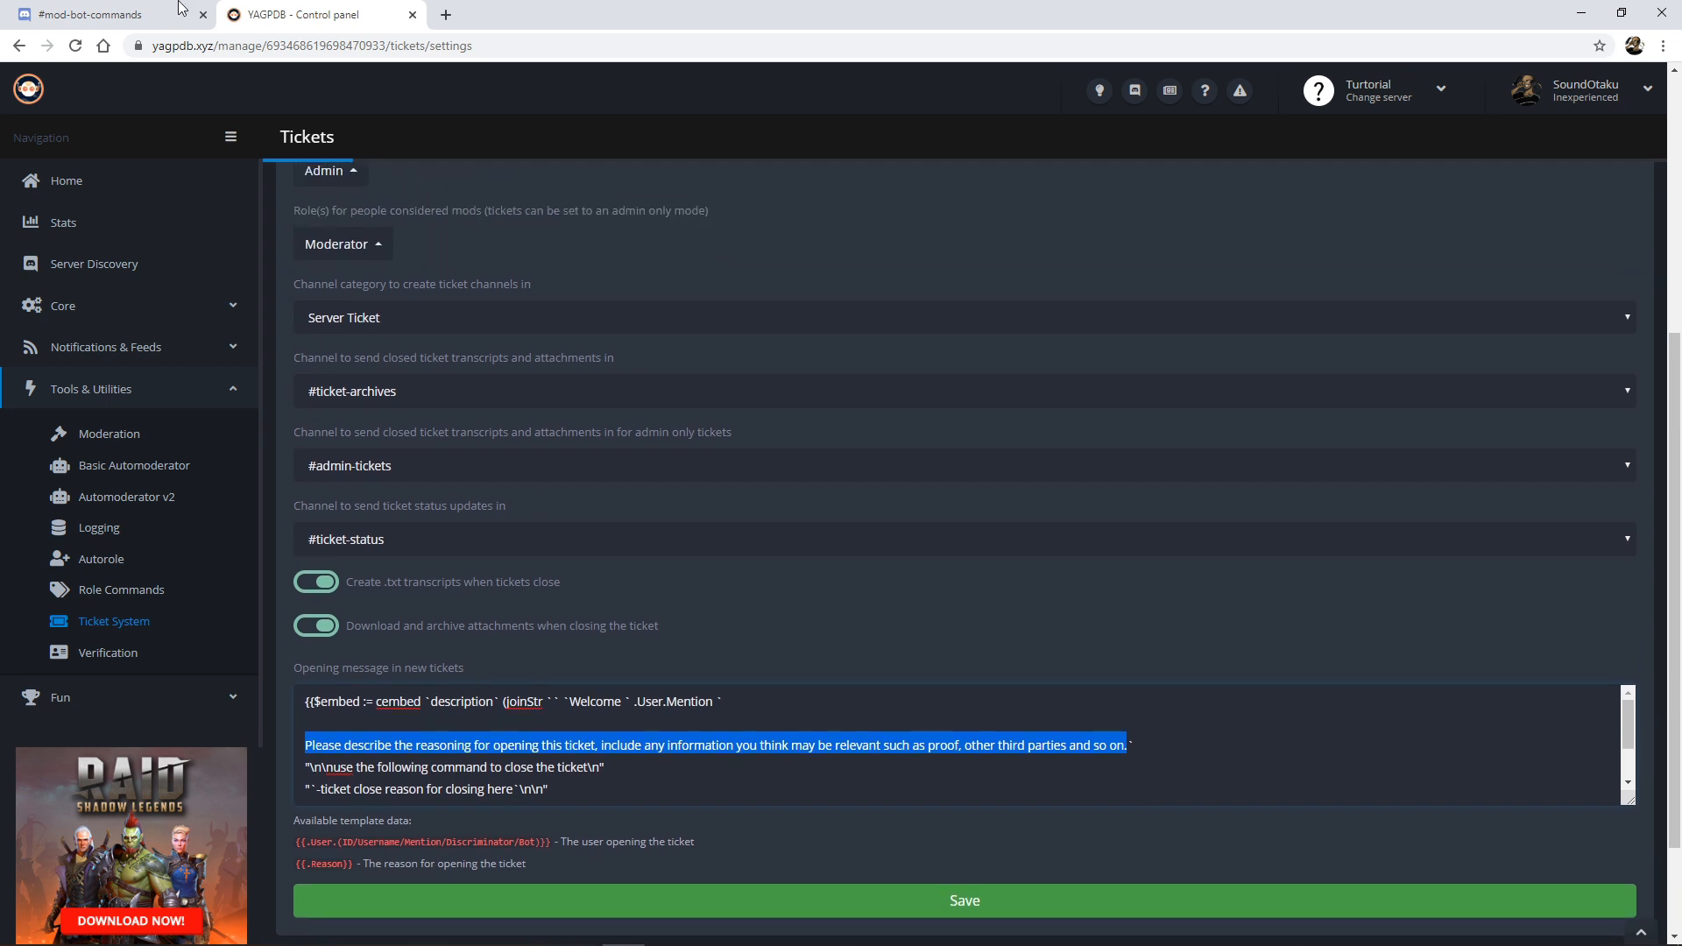
click(176, 11)
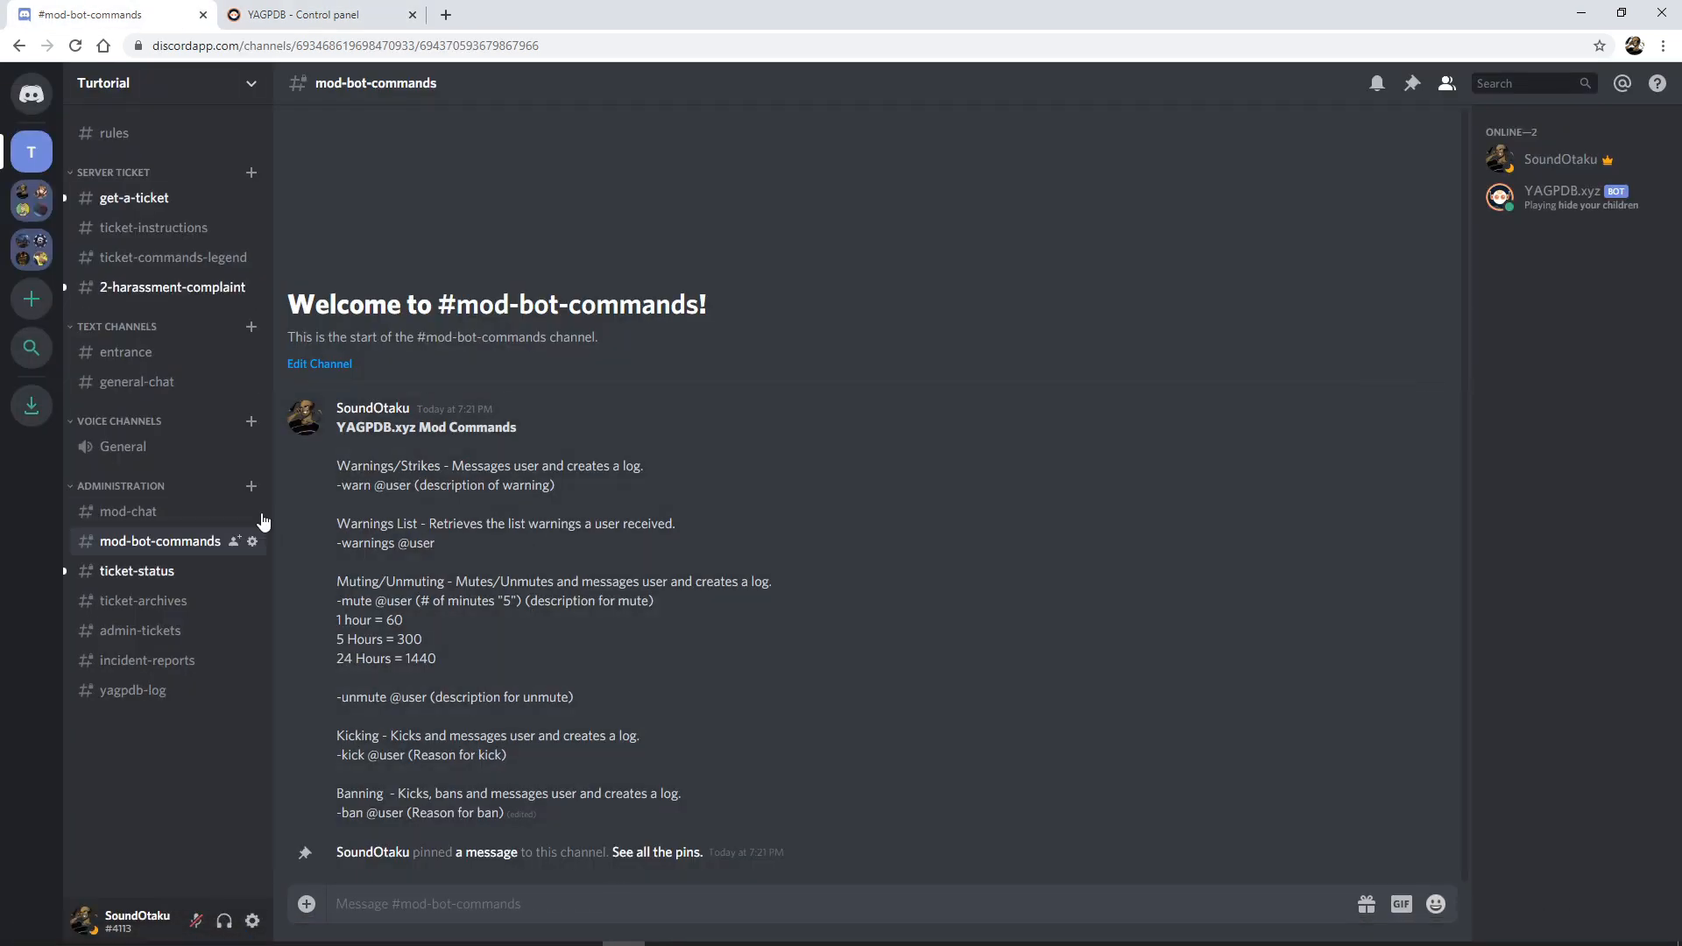
key(alt+Tab)
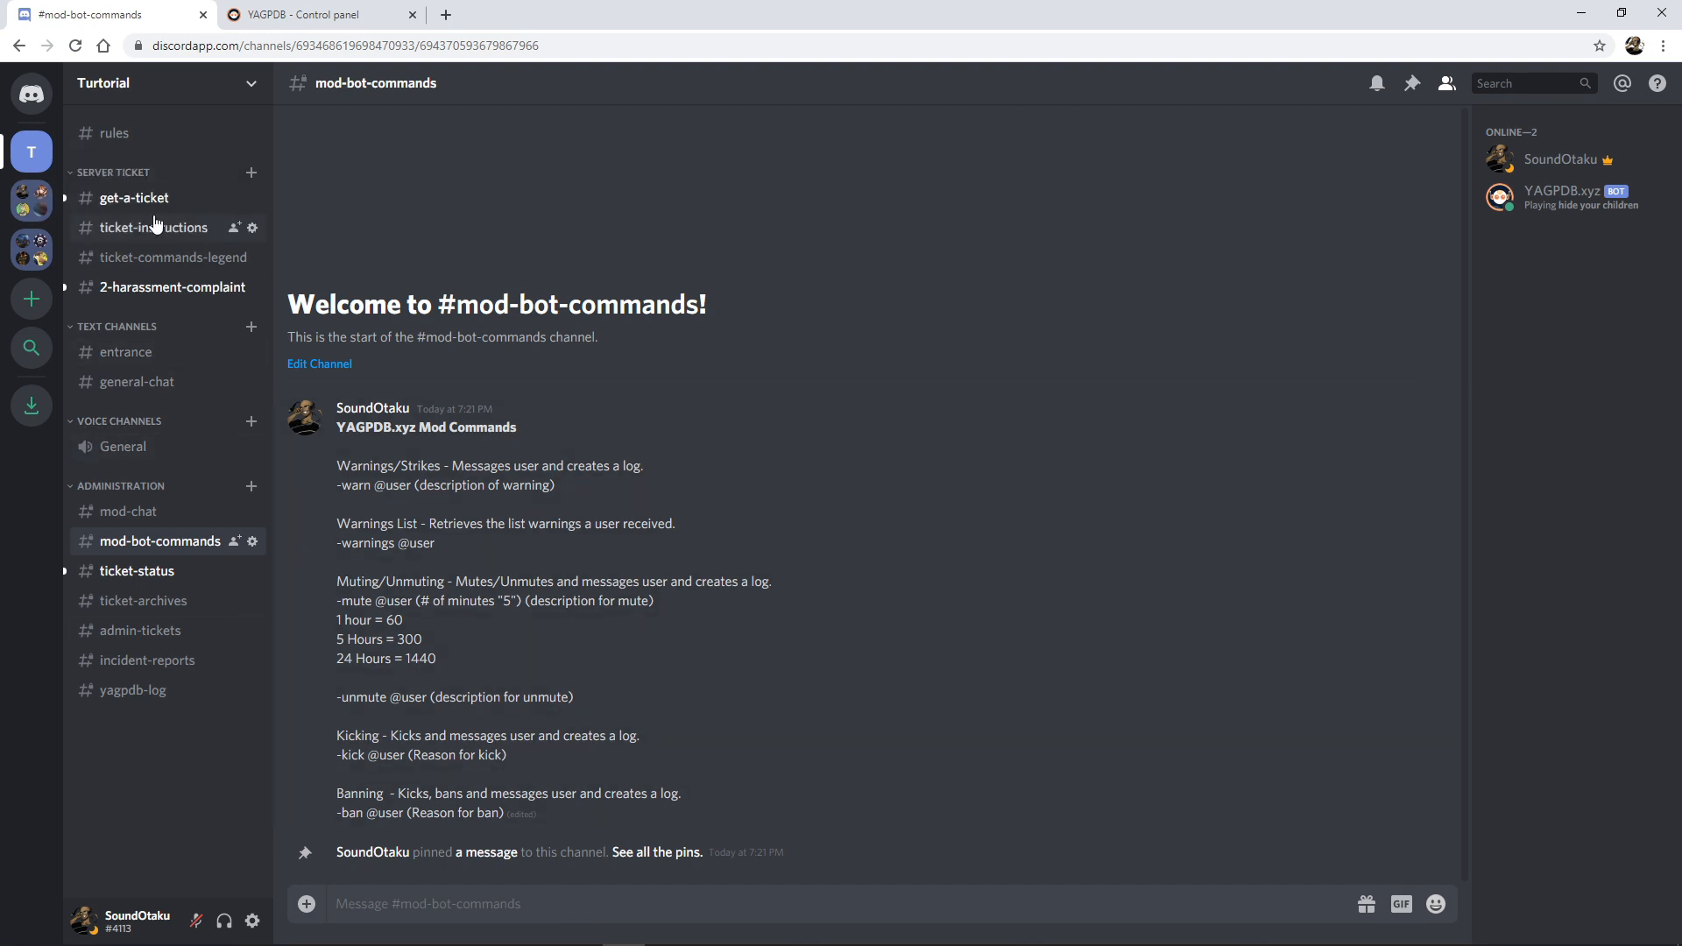
Review the ticket-commands-legend channel and send "-ticket adminonly" in the 2-harassment-complaint ticket channel.
click(194, 263)
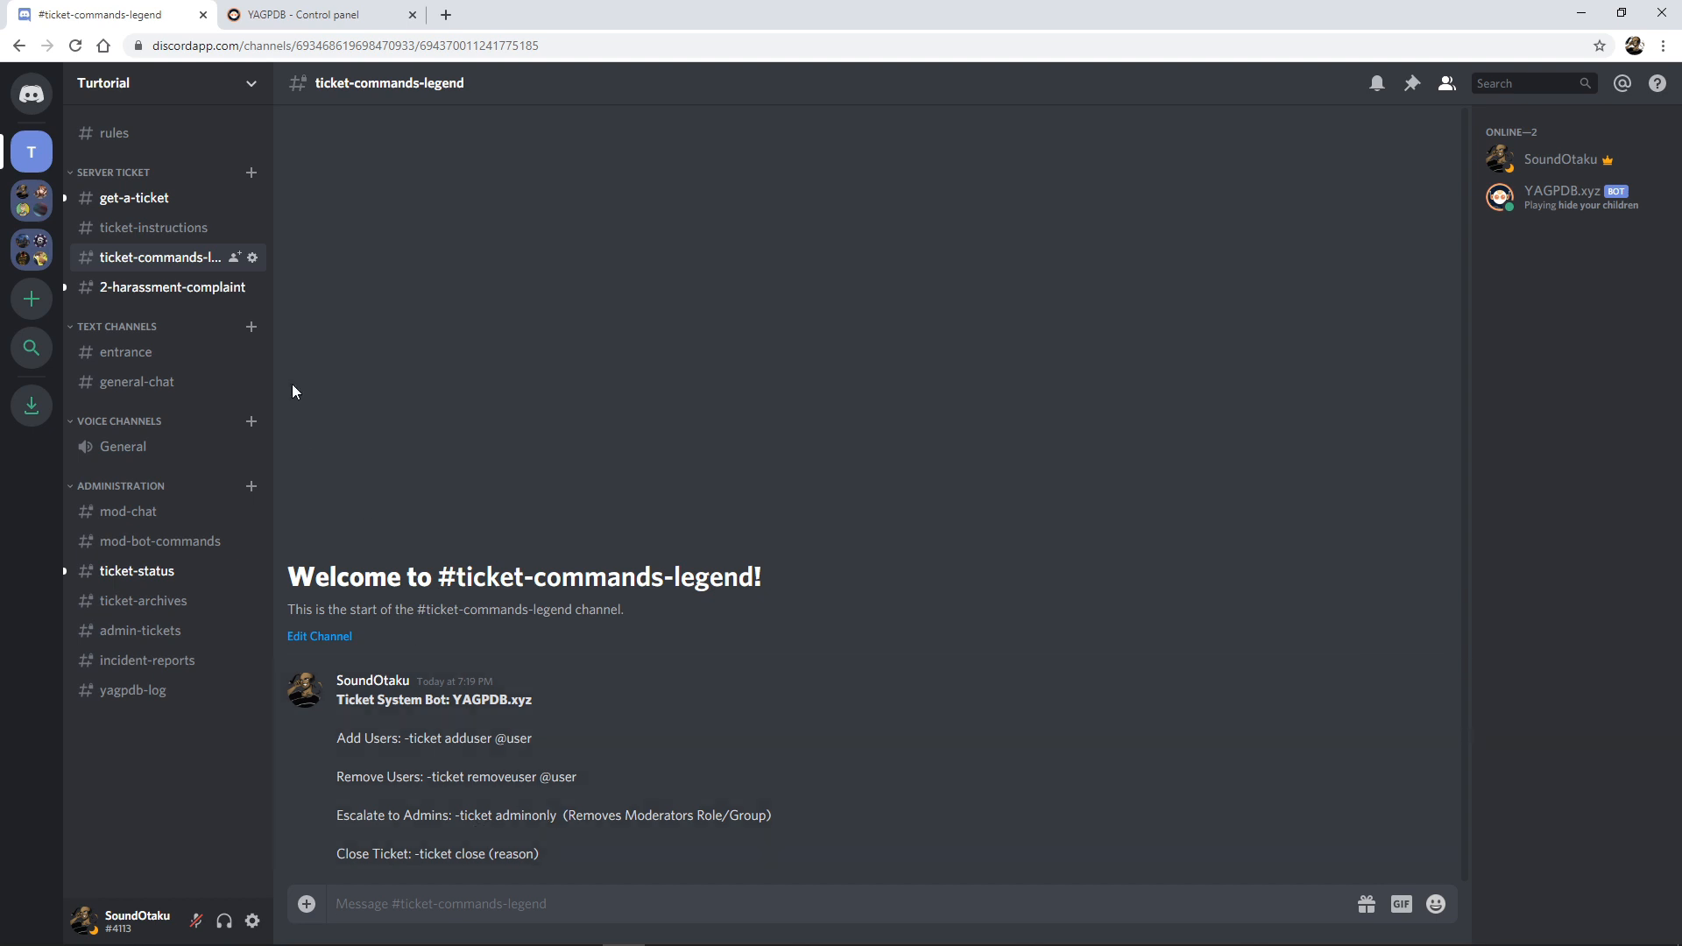
click(165, 289)
text(-)
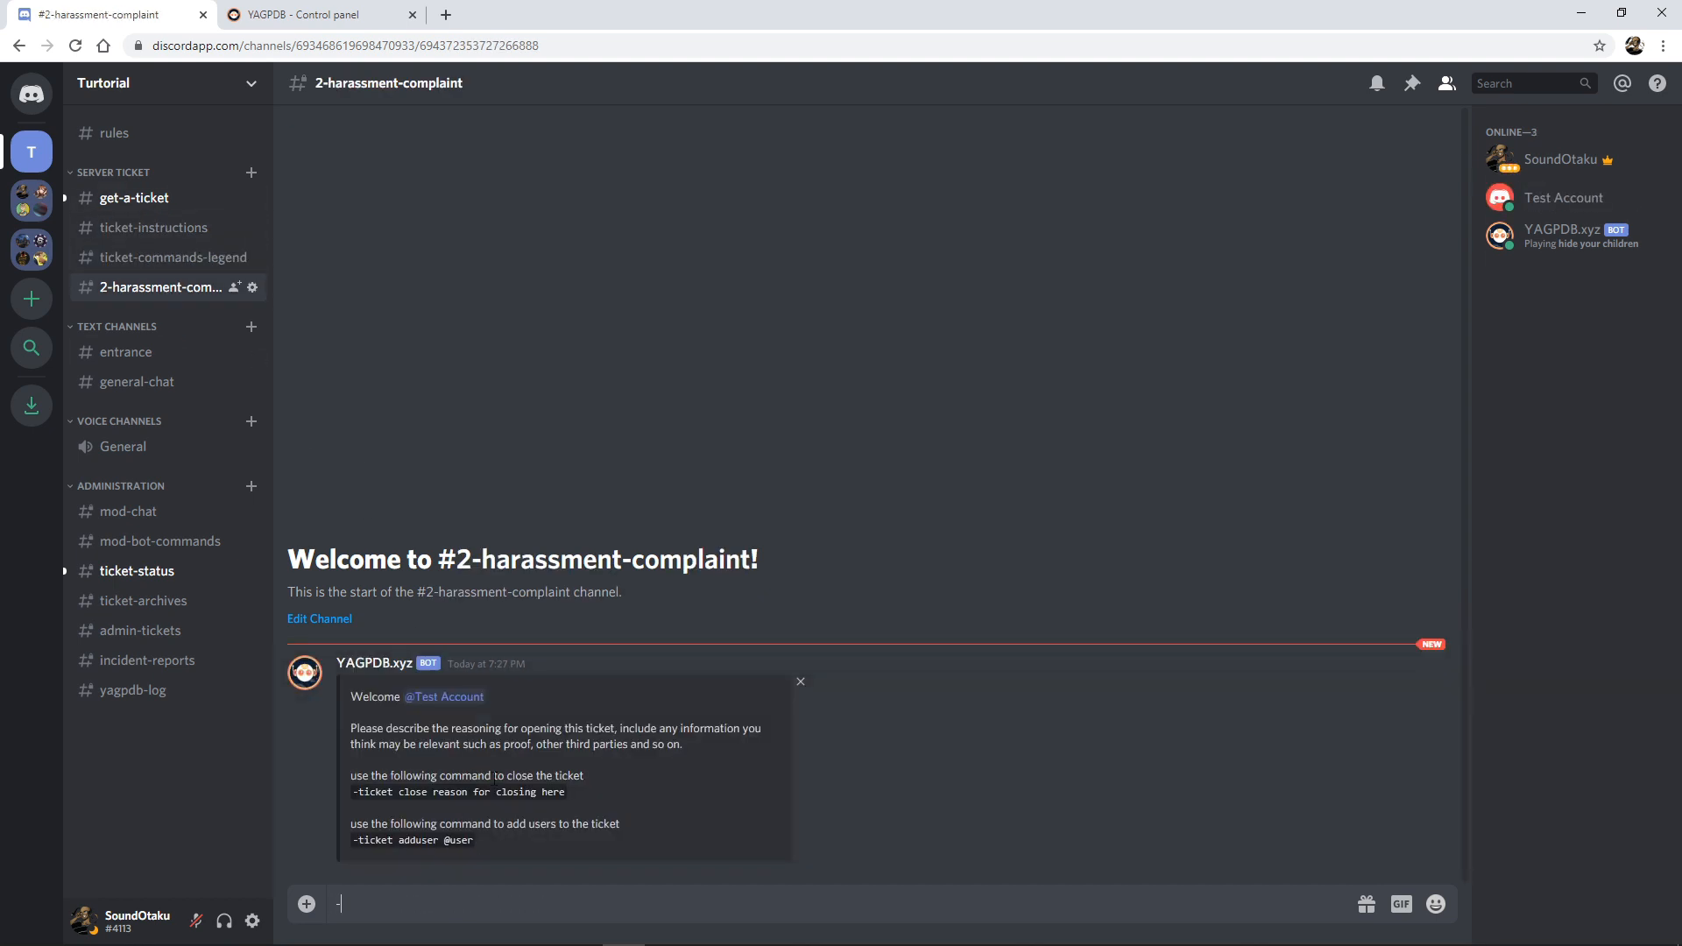
text(ticket adminonly)
key(Return)
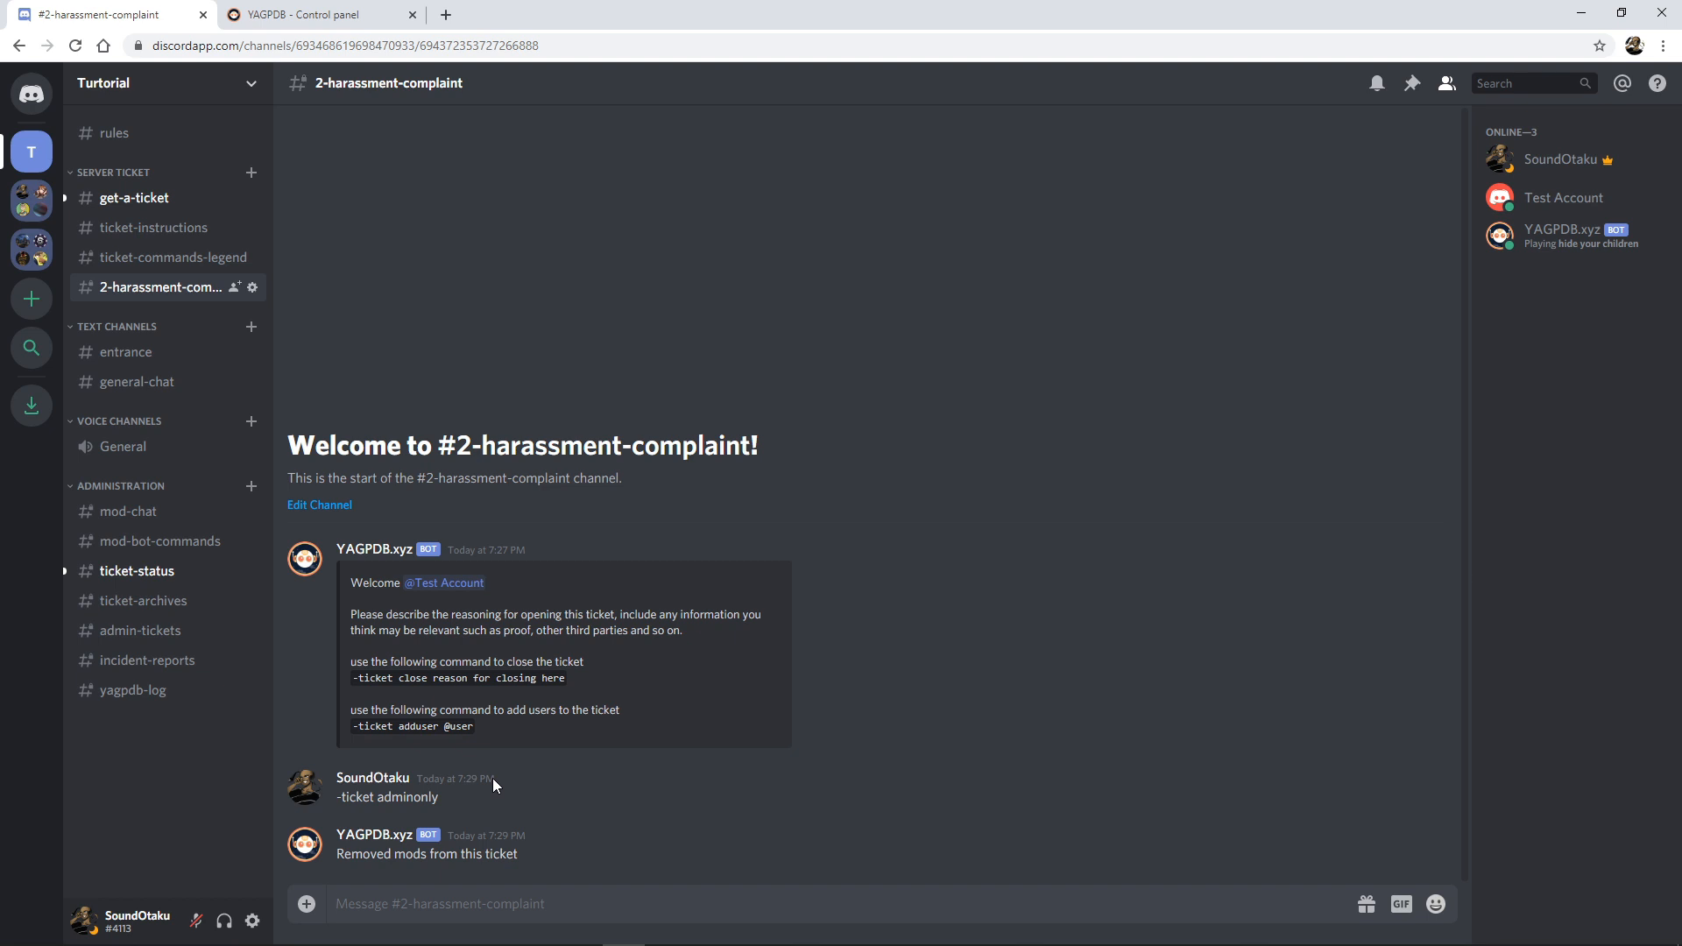
Close the harassment ticket with "-ticket close conflict resolved" and view its records in the admin-tickets and ticket-status channels.
text(-ticket close conflict resolved)
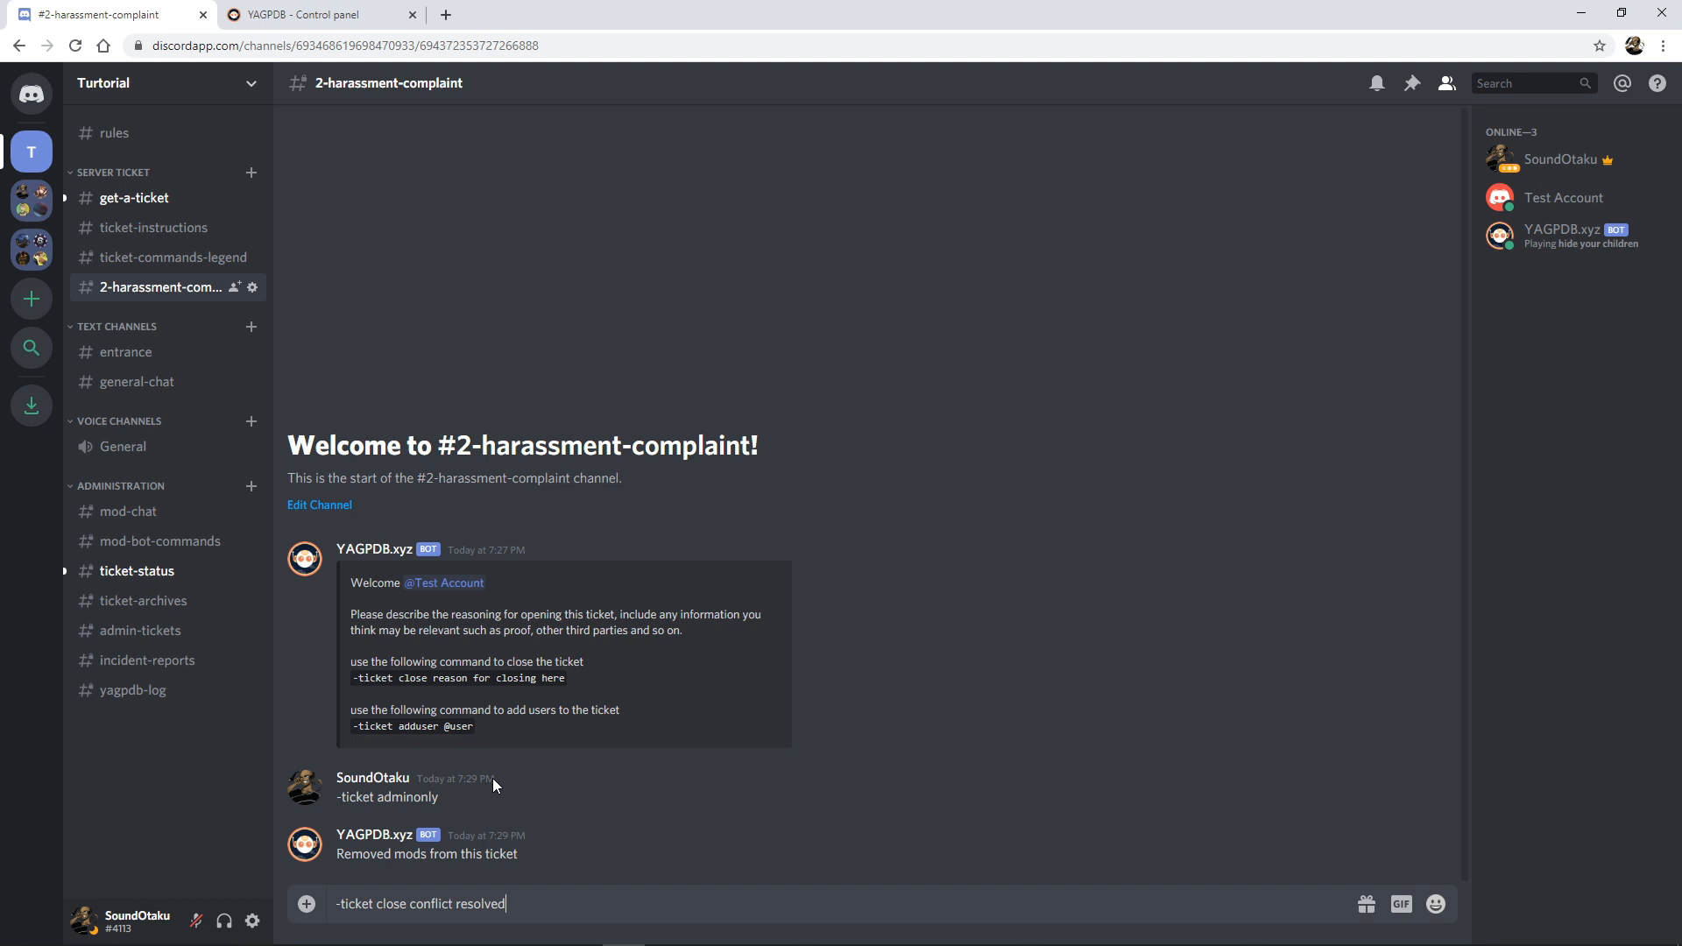
key(Return)
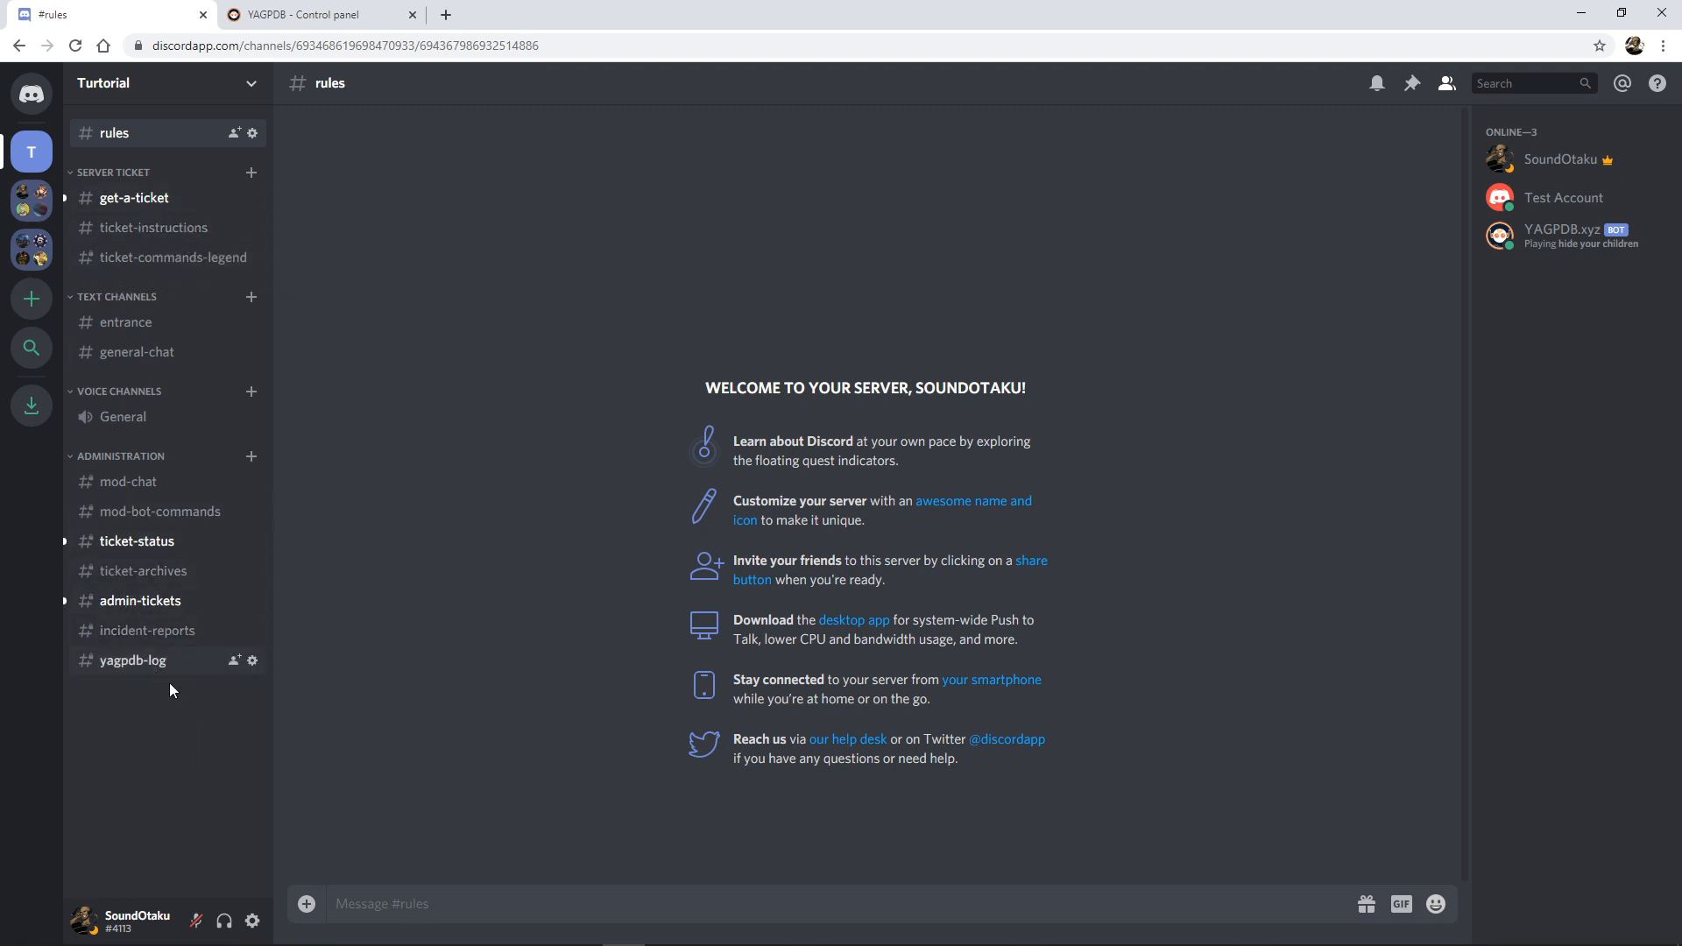
click(148, 606)
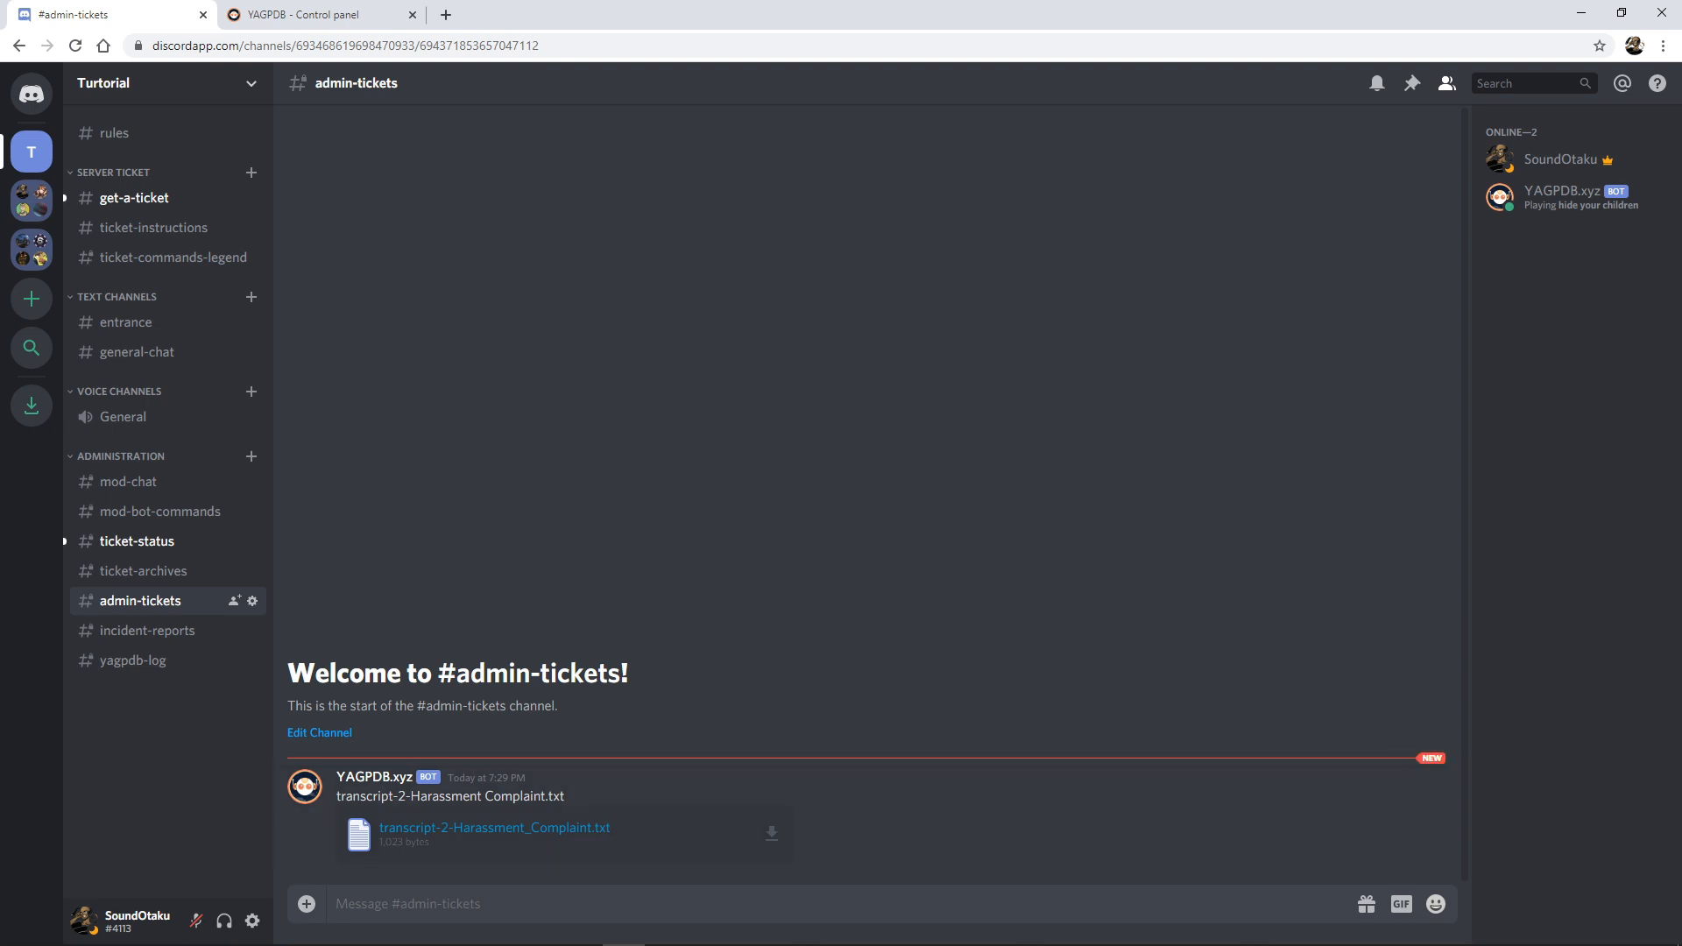
click(154, 544)
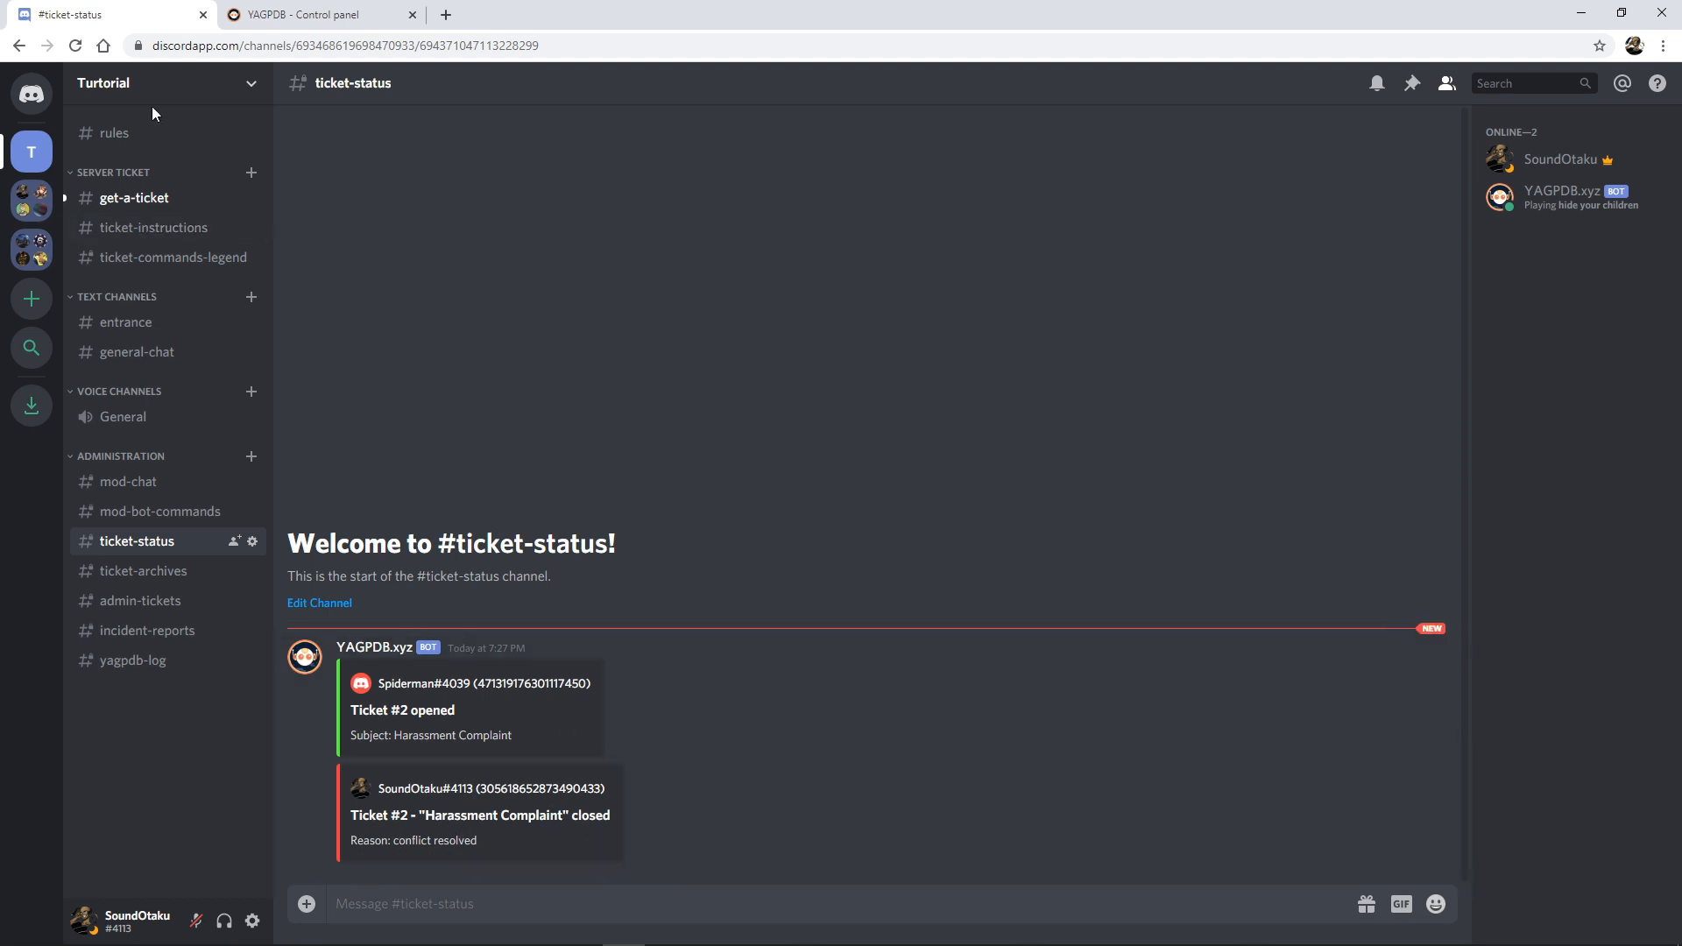
Open the get-a-ticket channel and mute it until it is turned back on.
click(131, 200)
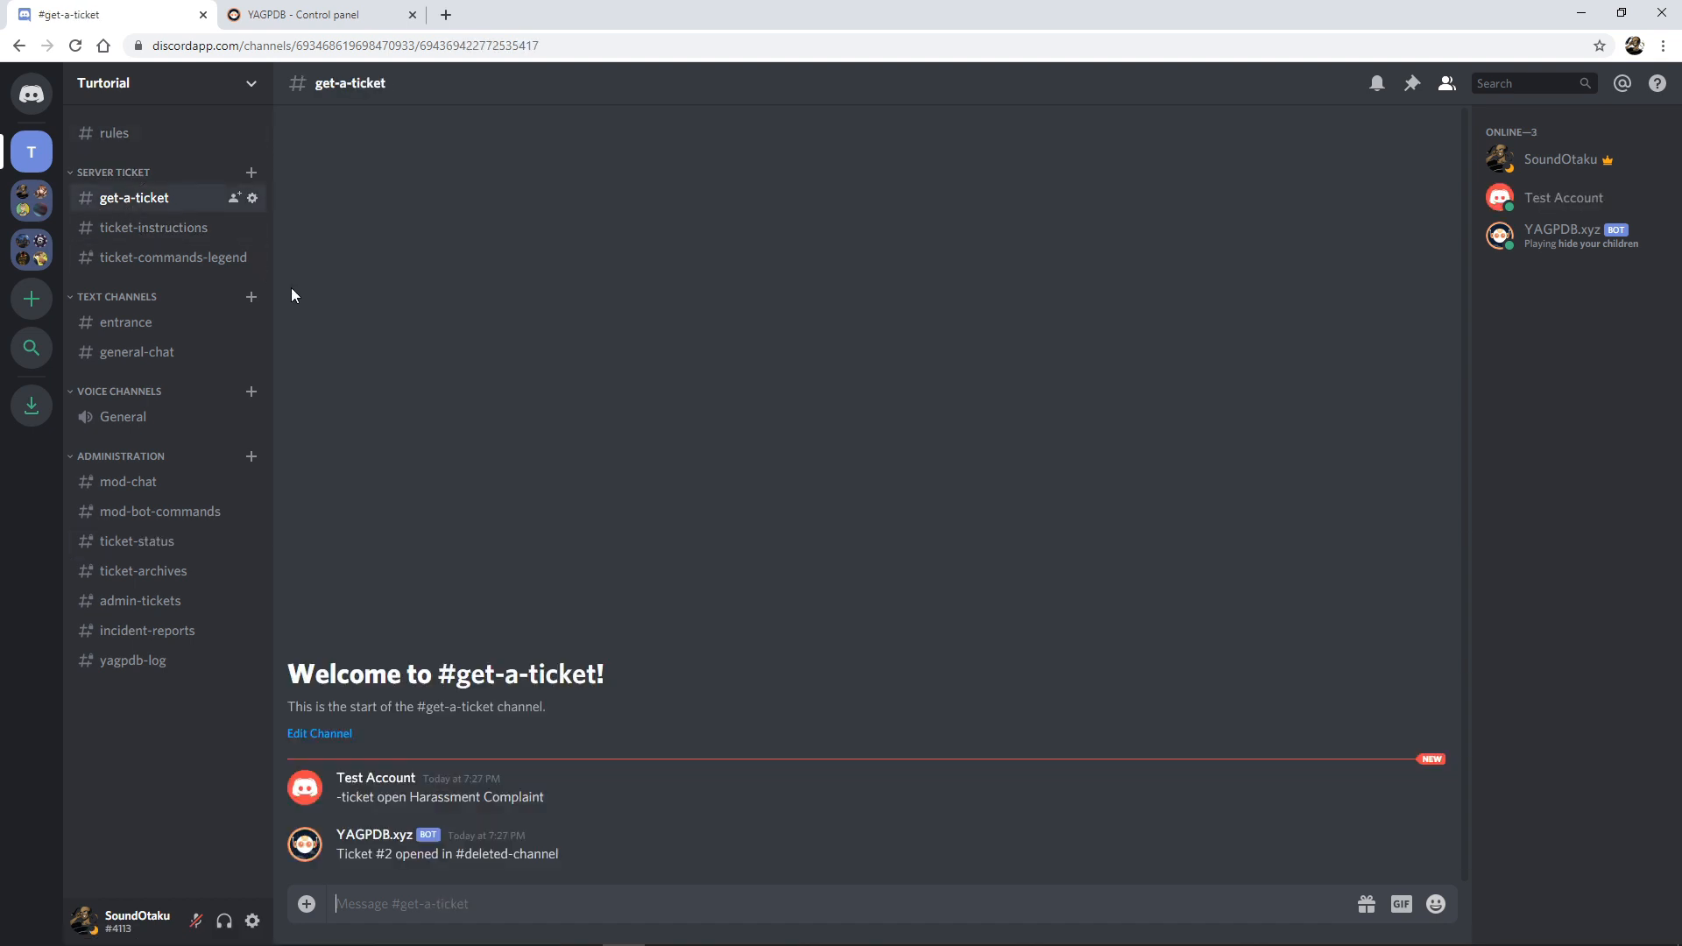
right_click(134, 192)
mouse_move(221, 290)
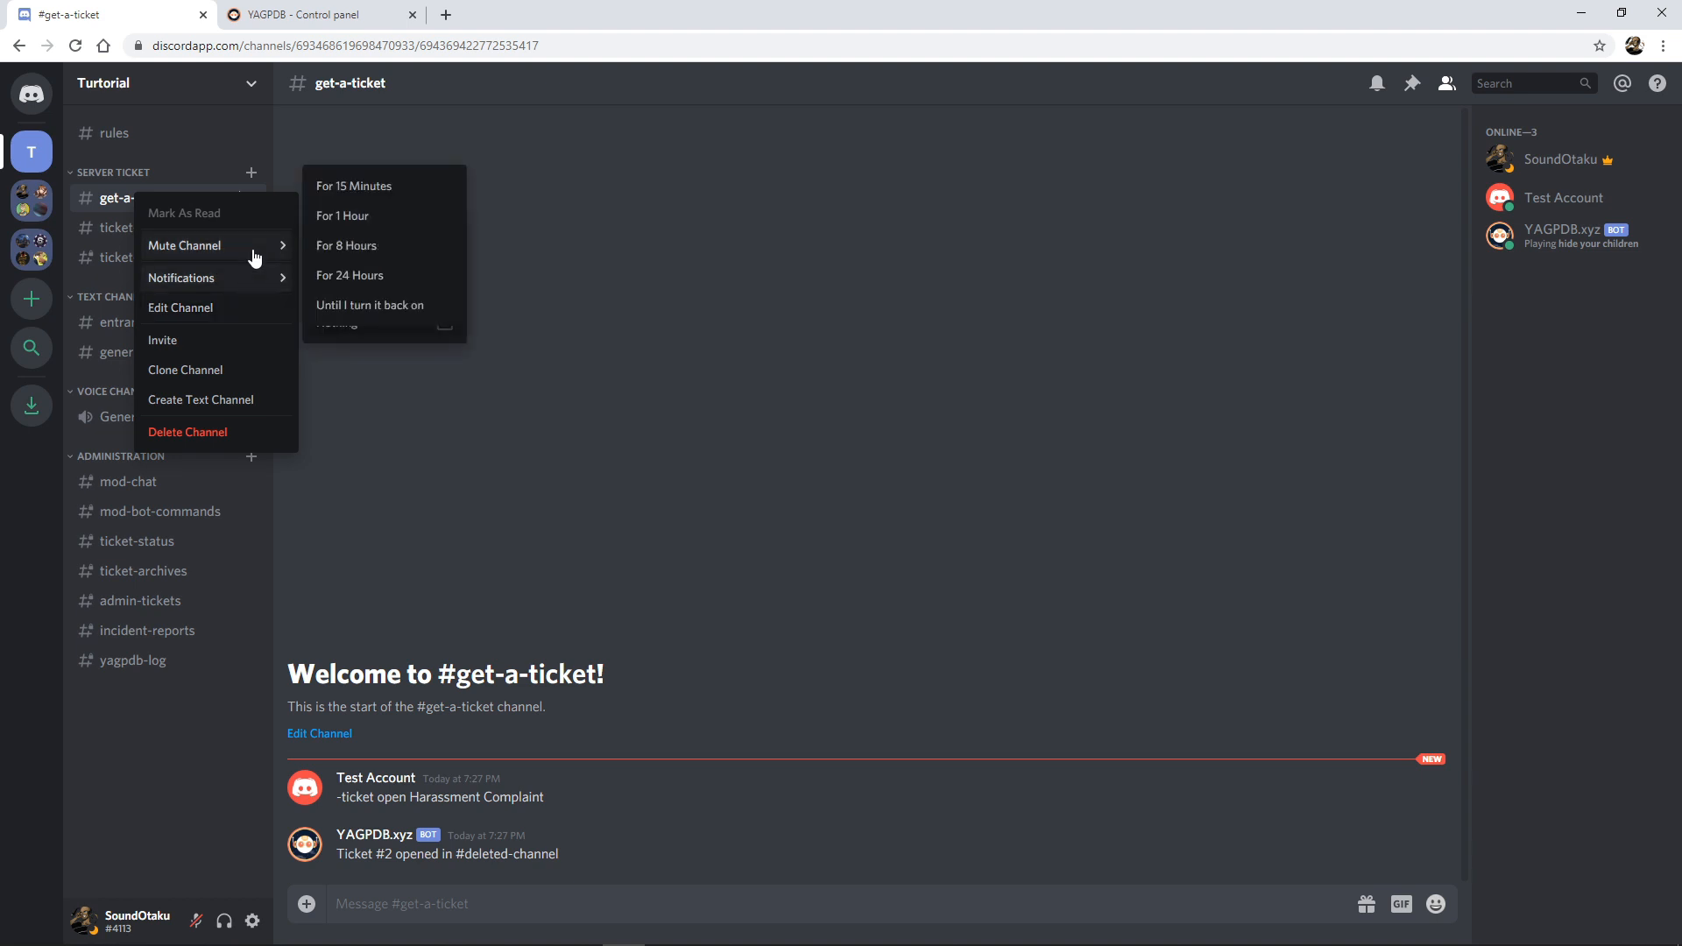
mouse_move(262, 256)
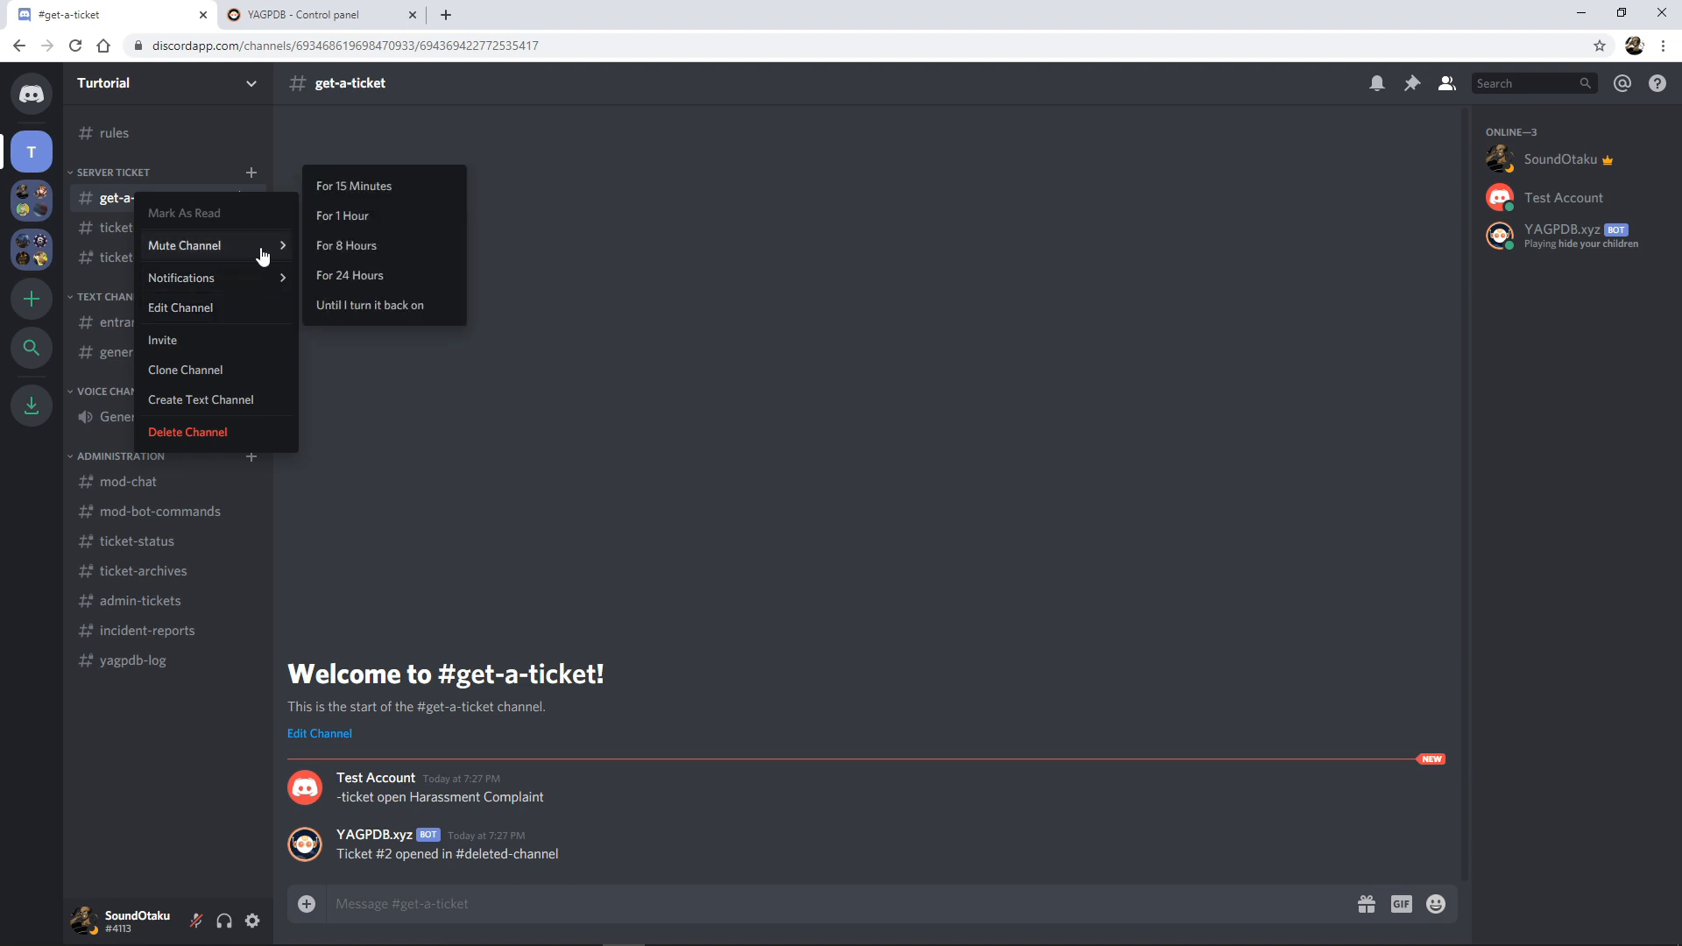
click(355, 305)
click(519, 215)
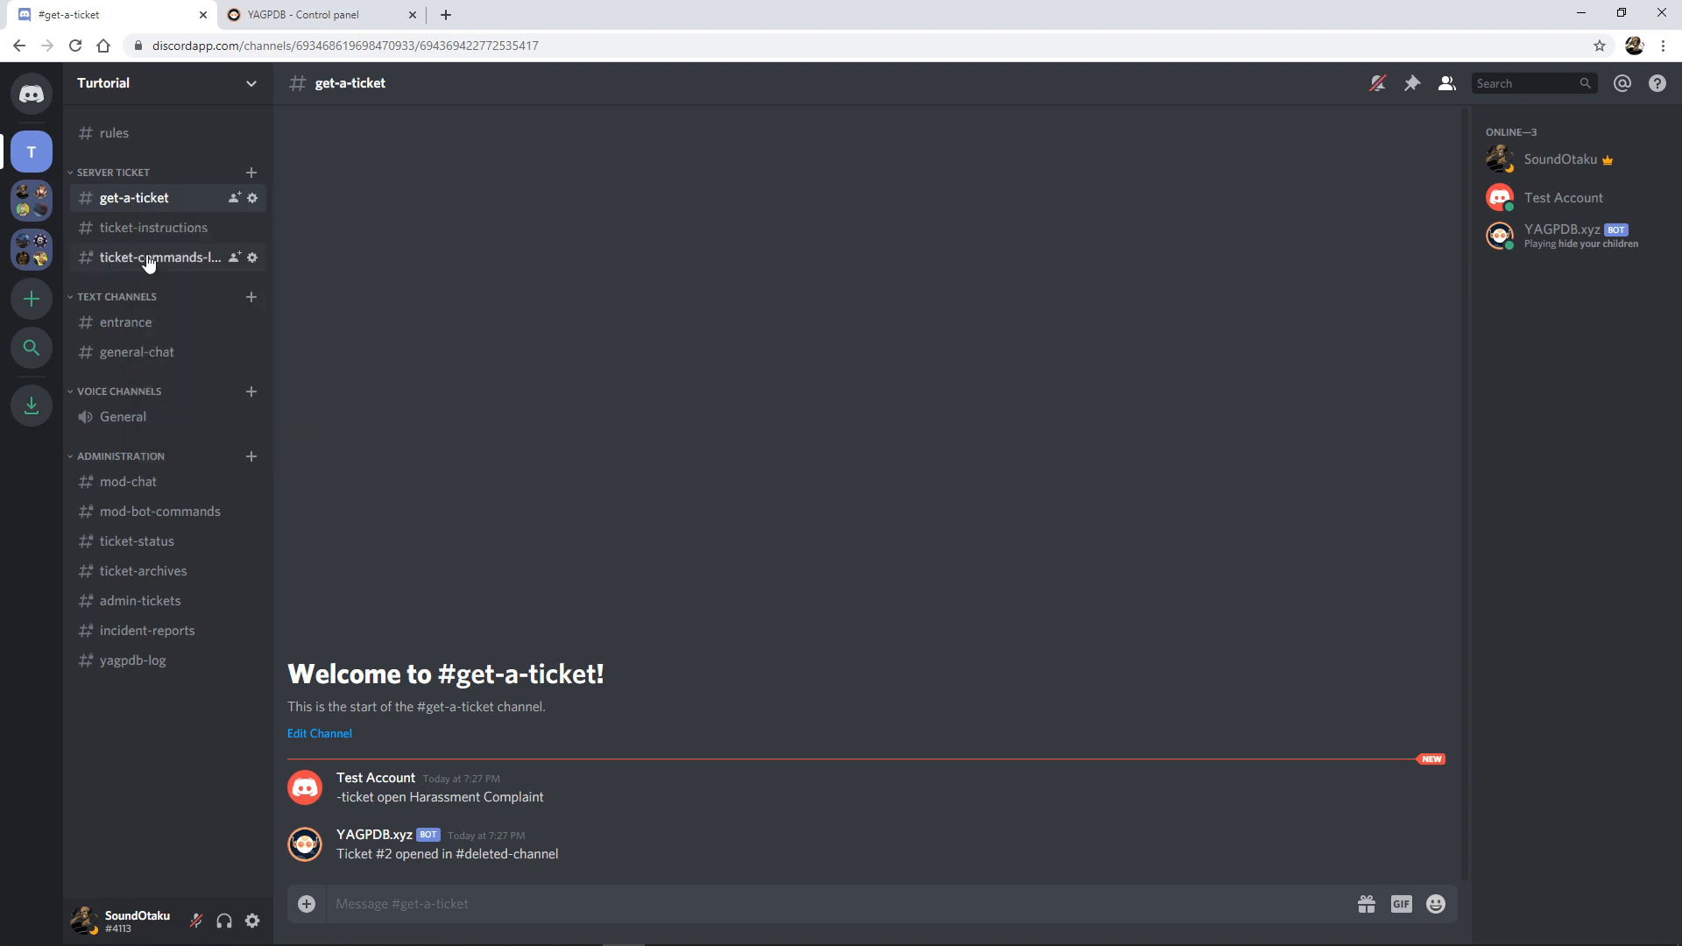
Examine the channel options of get-a-ticket and the mute durations offered for the ticket-instructions channel.
right_click(138, 197)
mouse_move(235, 285)
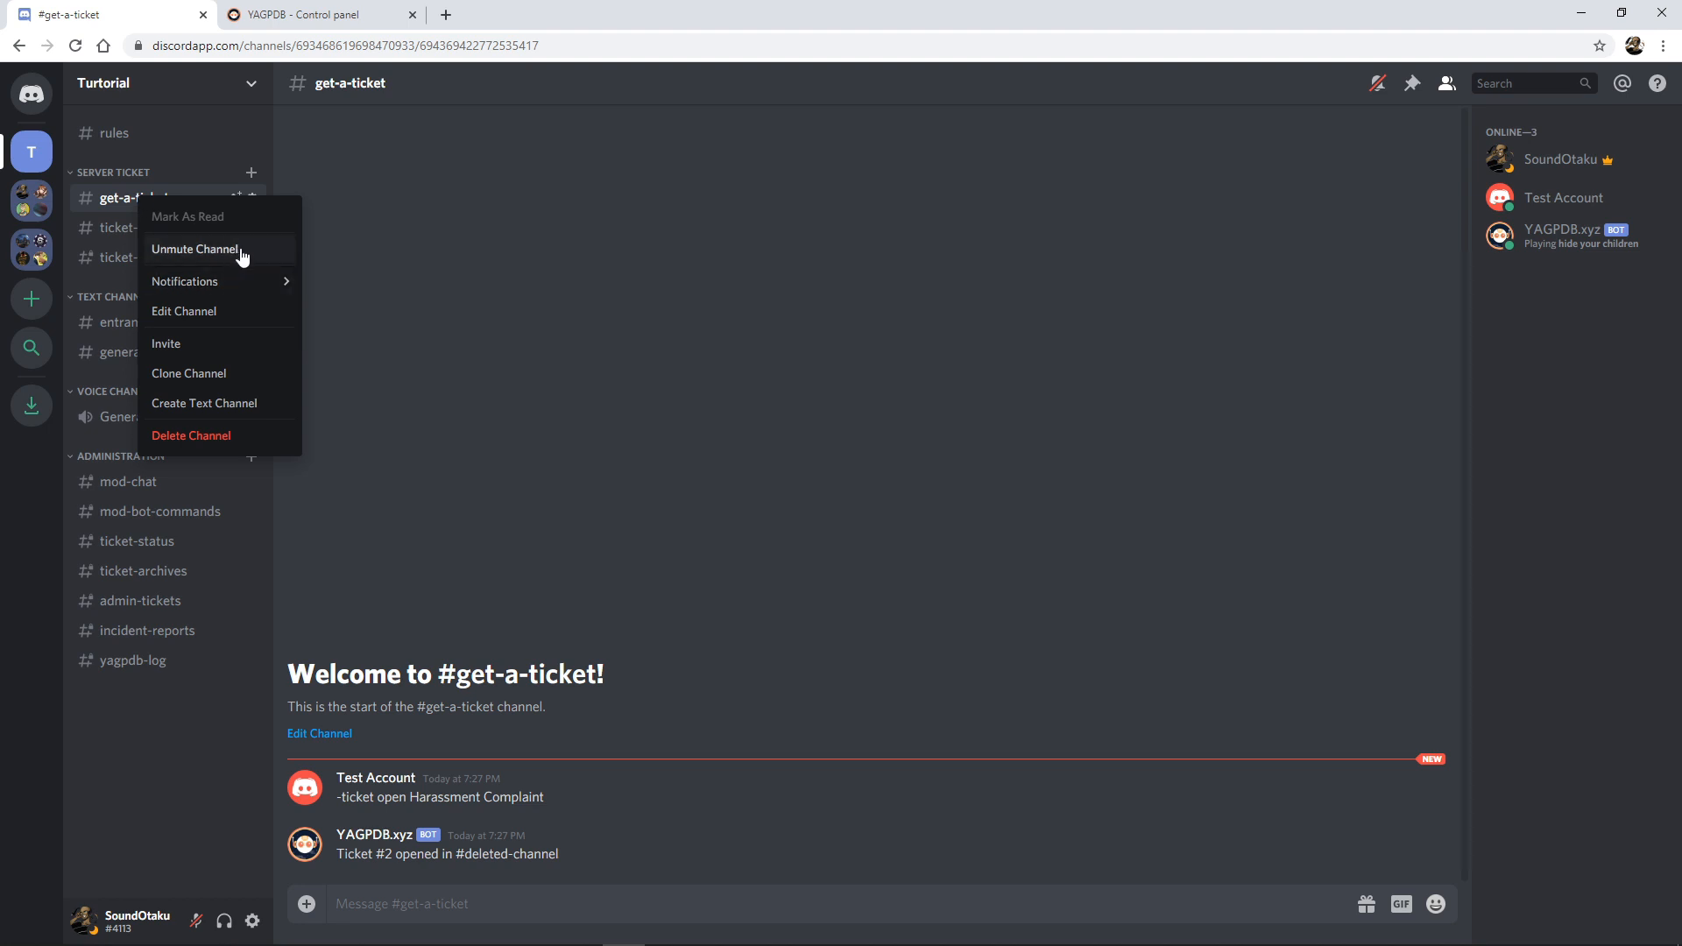
click(561, 242)
right_click(186, 205)
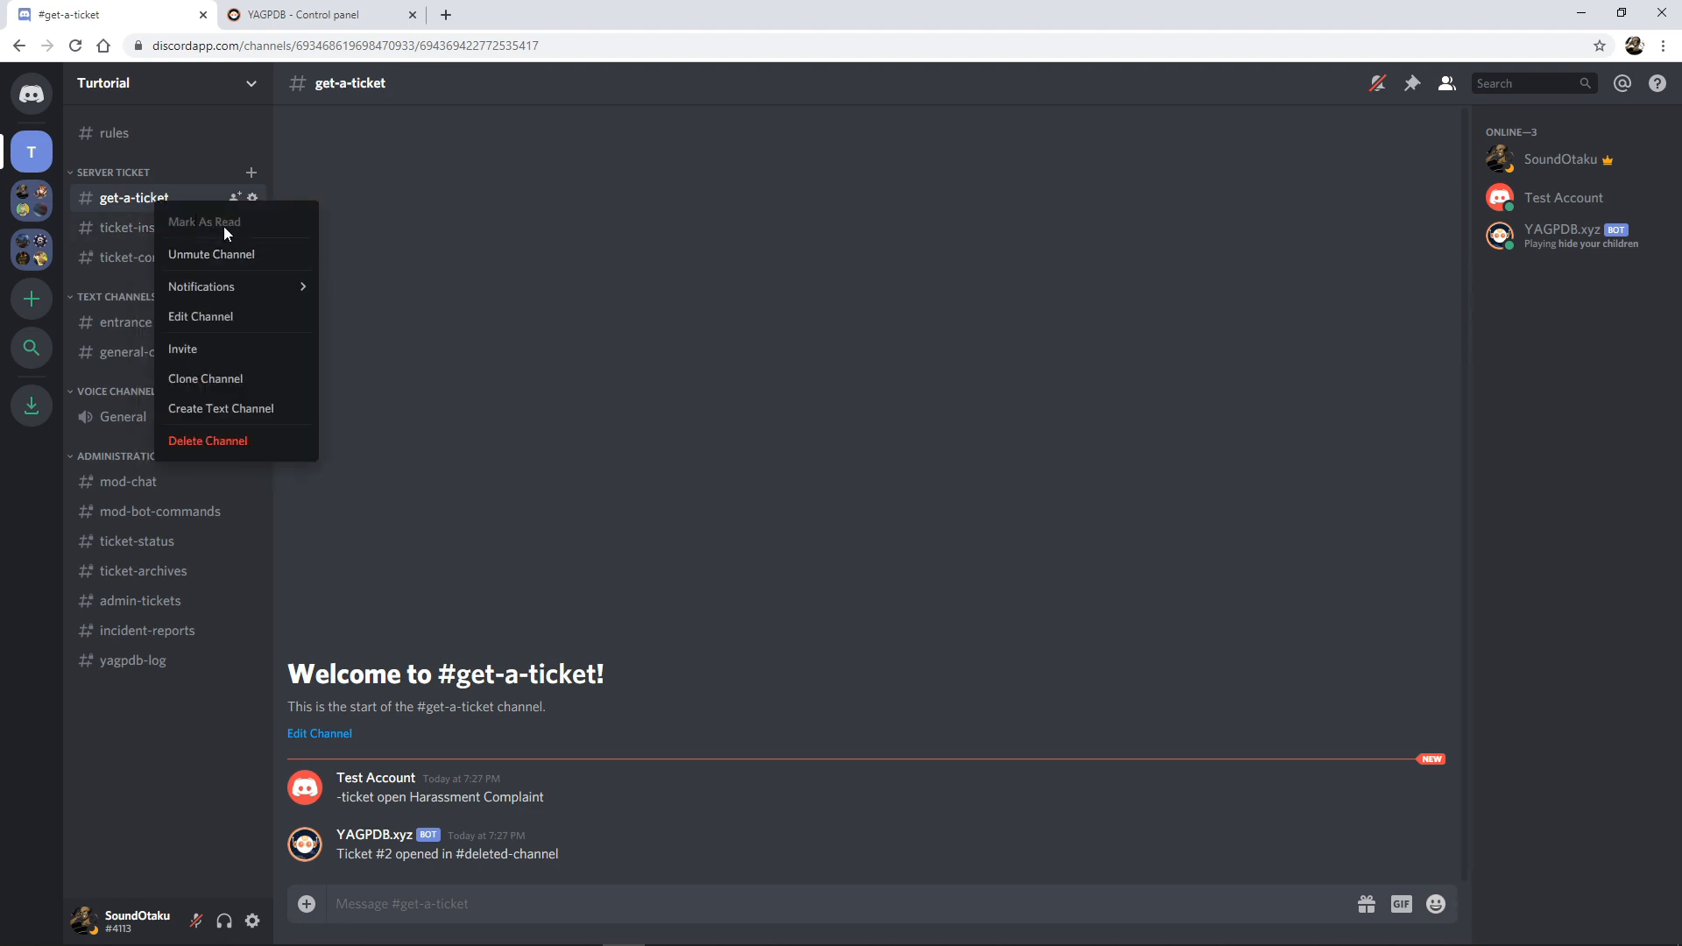
click(131, 227)
click(124, 228)
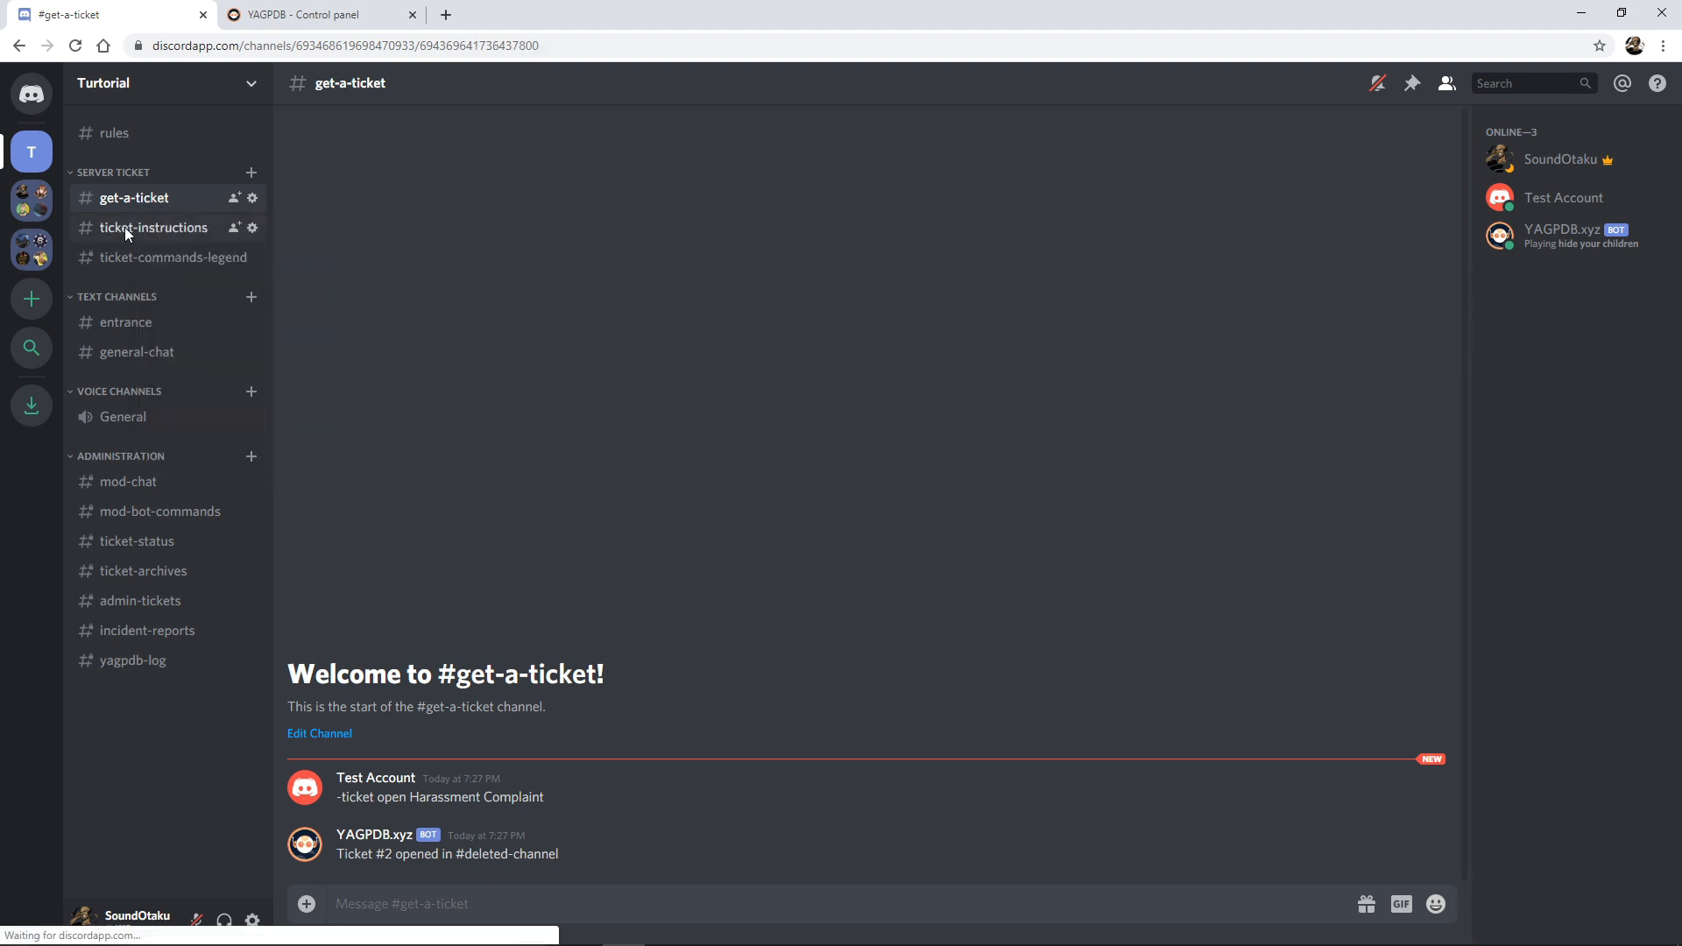
right_click(191, 235)
mouse_move(335, 300)
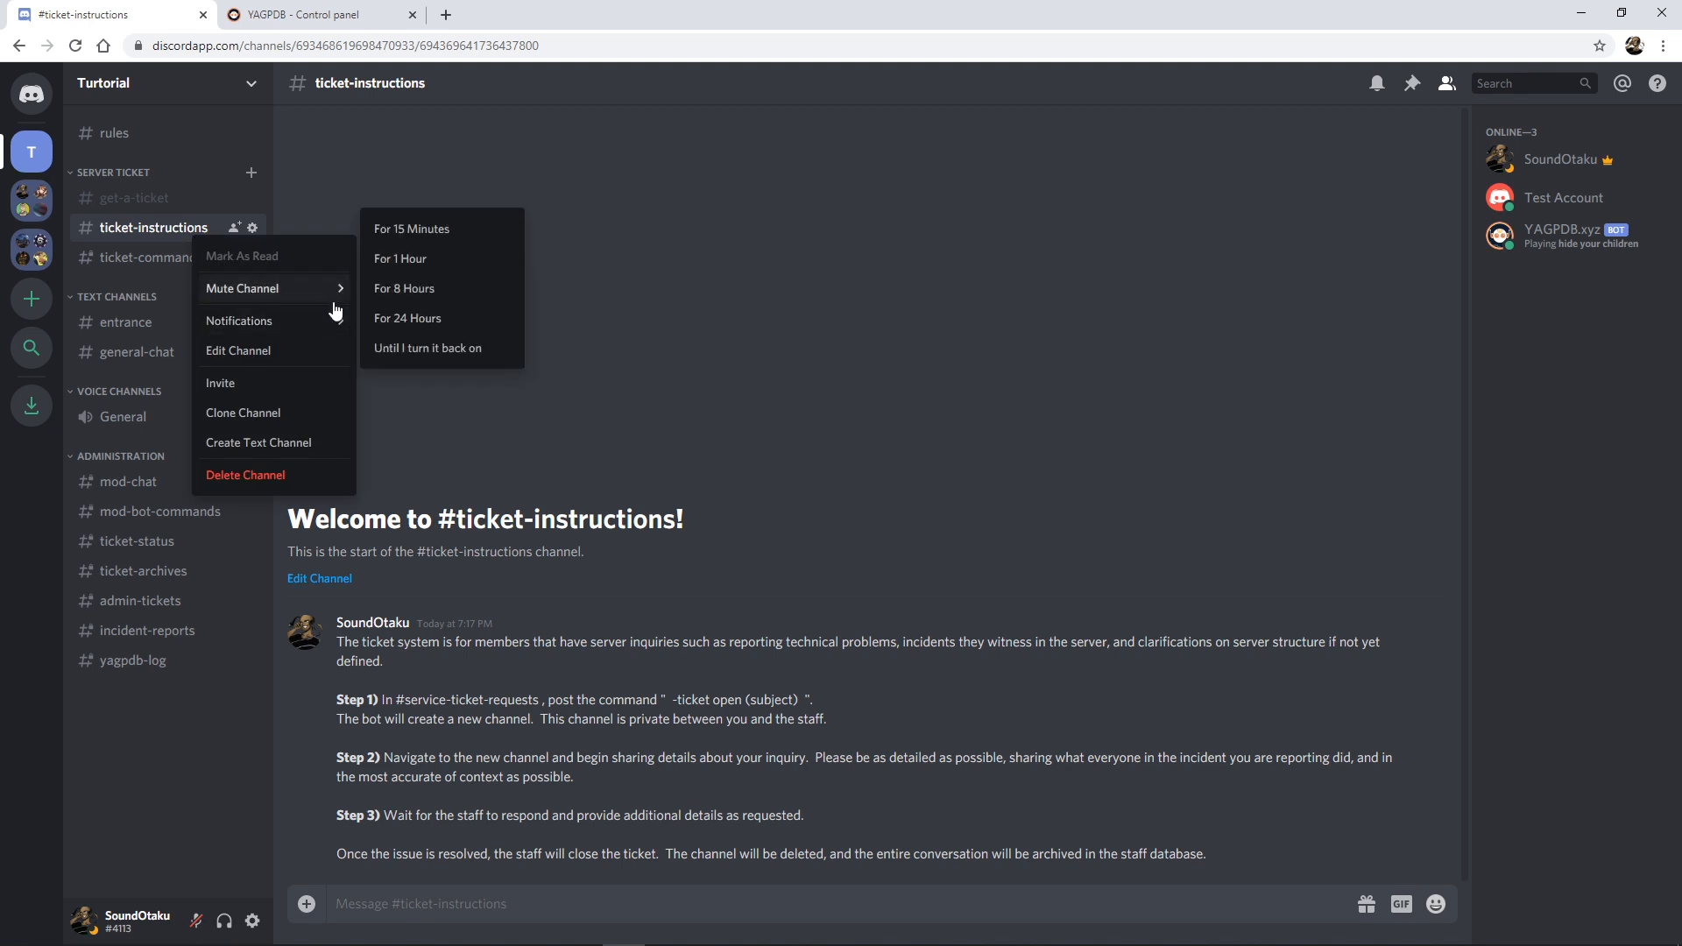
click(668, 246)
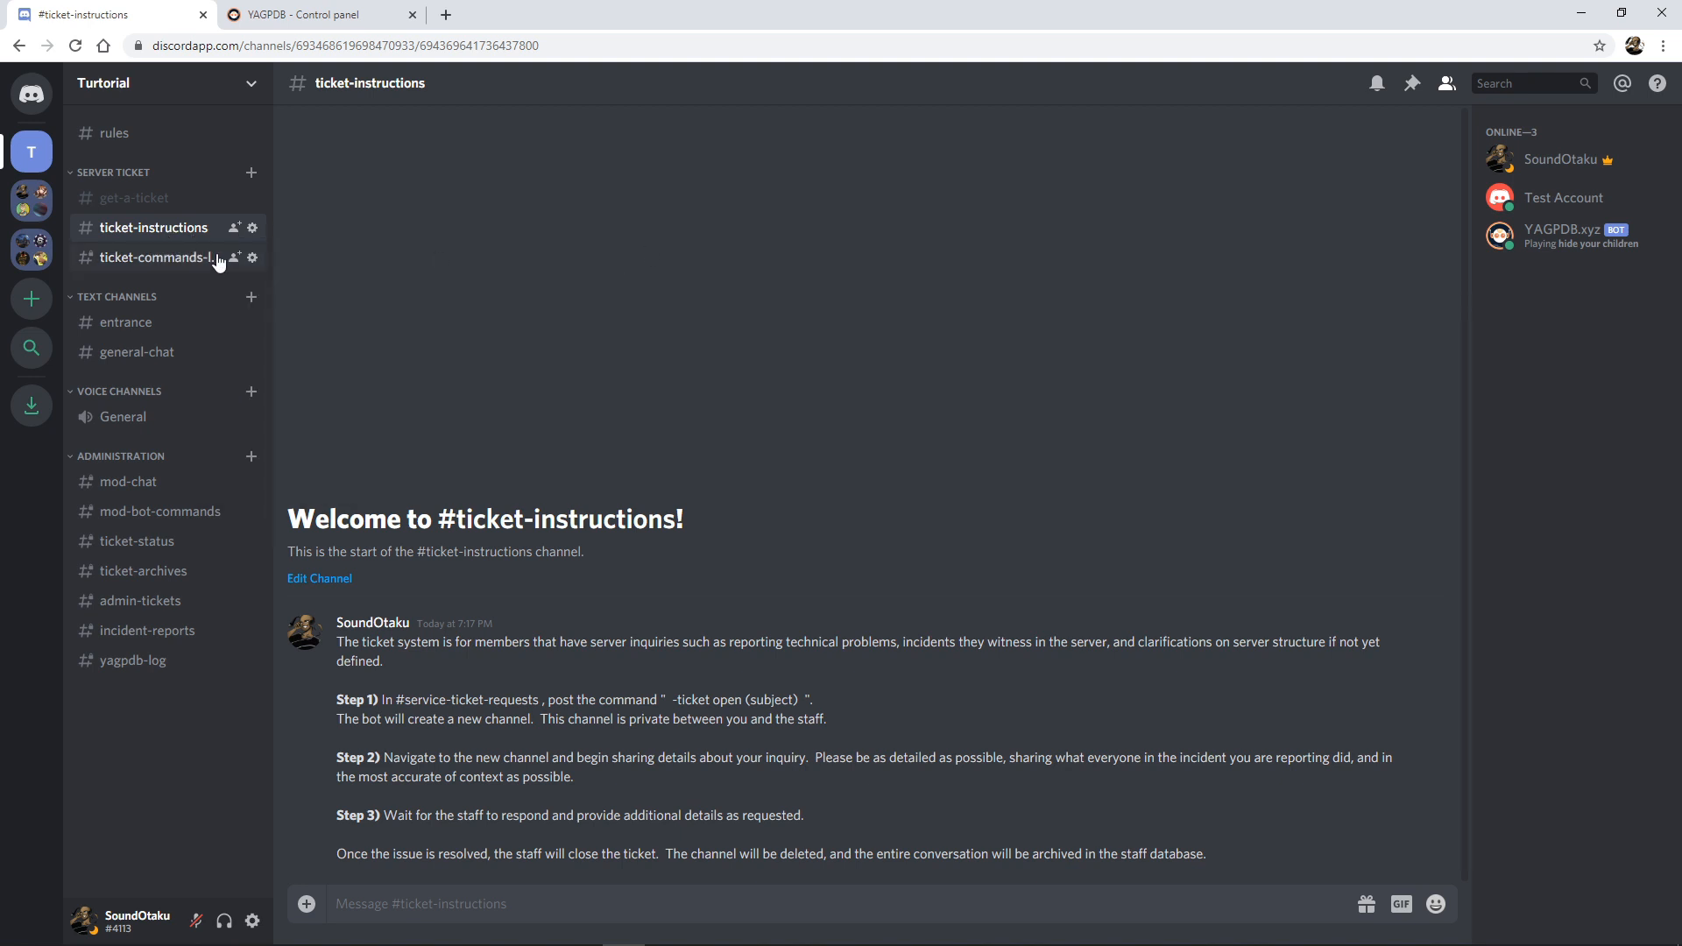